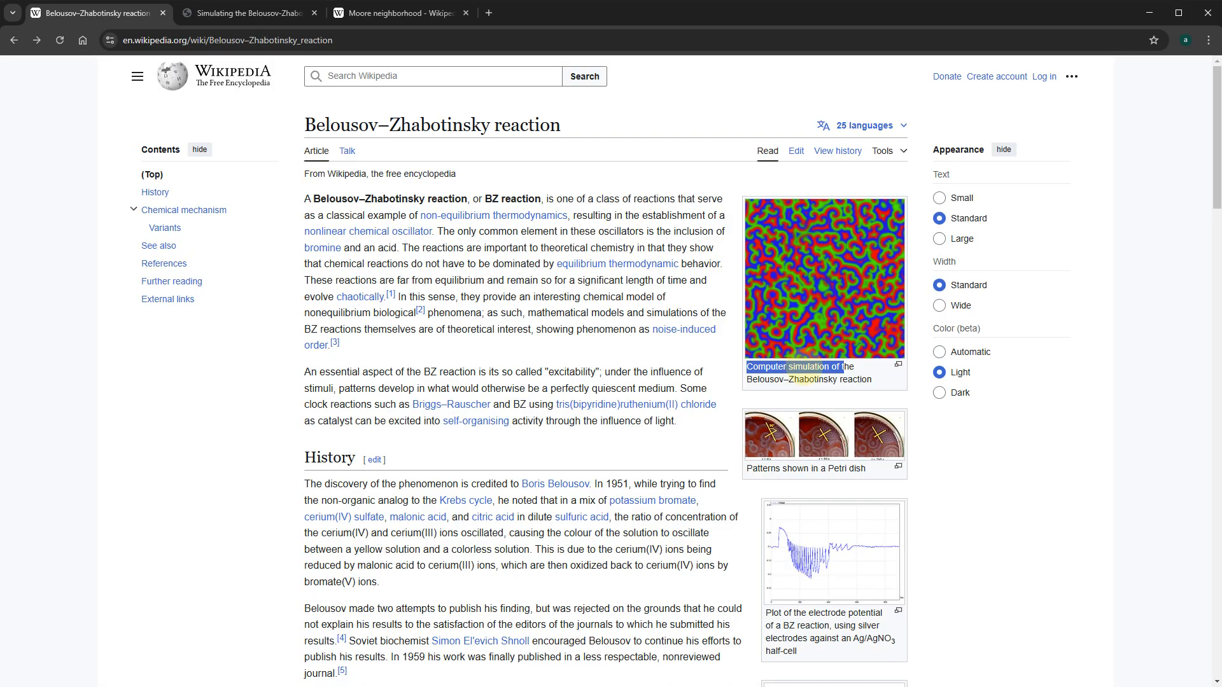
Step: Review the Belousov–Zhabotinsky reaction article, the concentration equations in the scipython.com post, and the Moore neighborhood diagram
{"action": "left_click", "coordinate": [746, 369]}
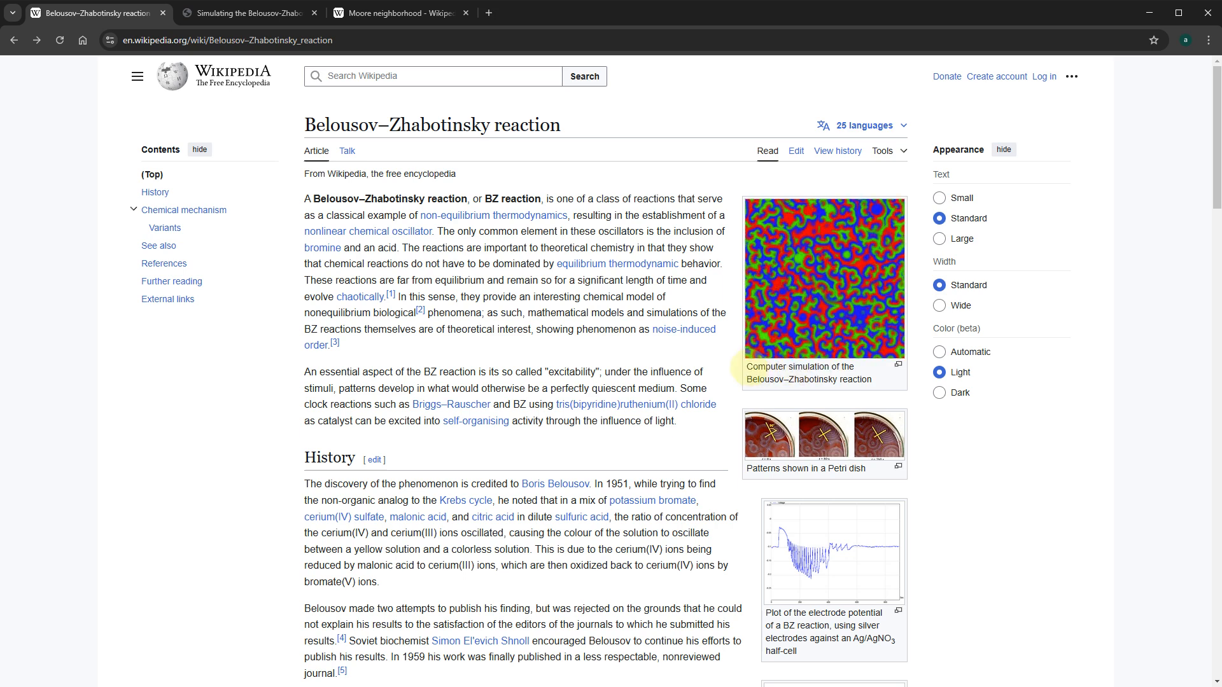
{"action": "left_click_drag", "start_coordinate": [745, 368], "coordinate": [831, 368]}
{"action": "left_click", "coordinate": [255, 14]}
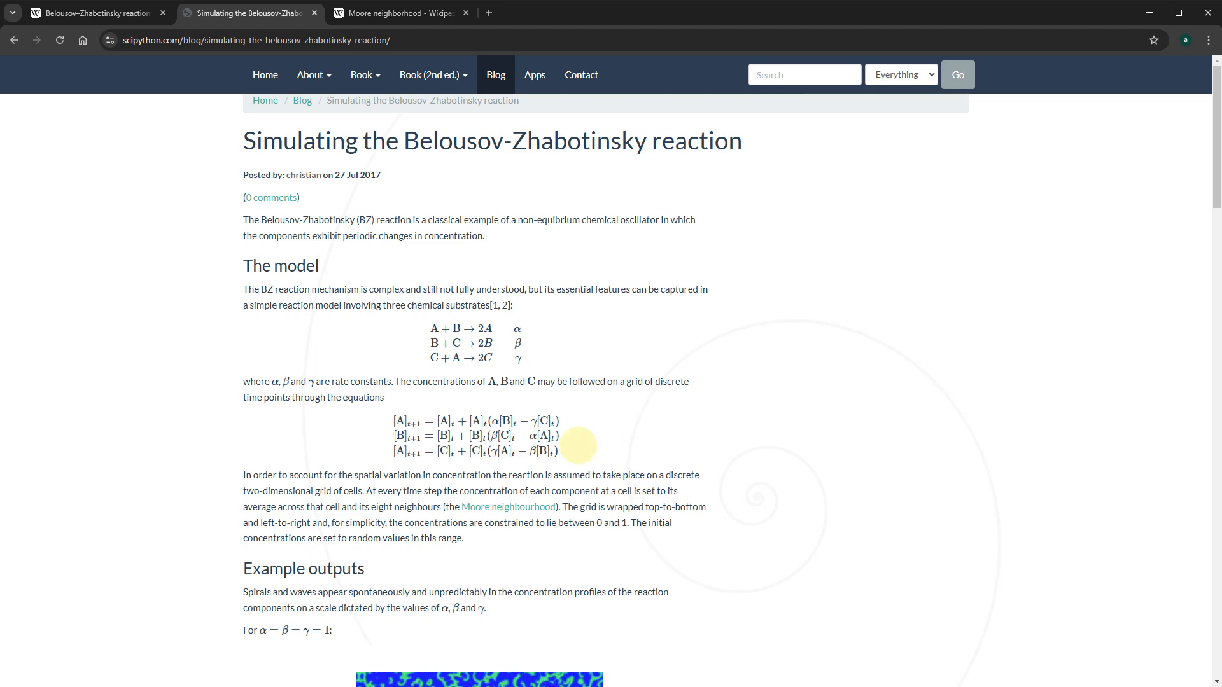
{"action": "left_click_drag", "start_coordinate": [573, 446], "coordinate": [355, 423]}
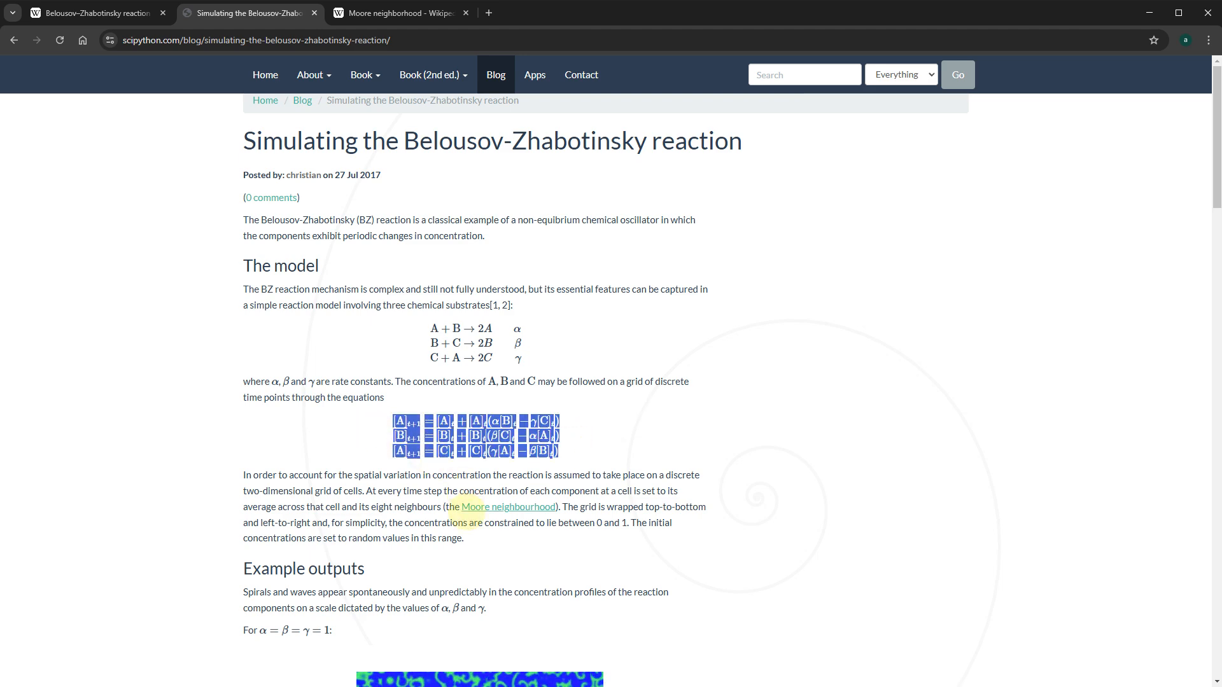
{"action": "left_click", "coordinate": [399, 14]}
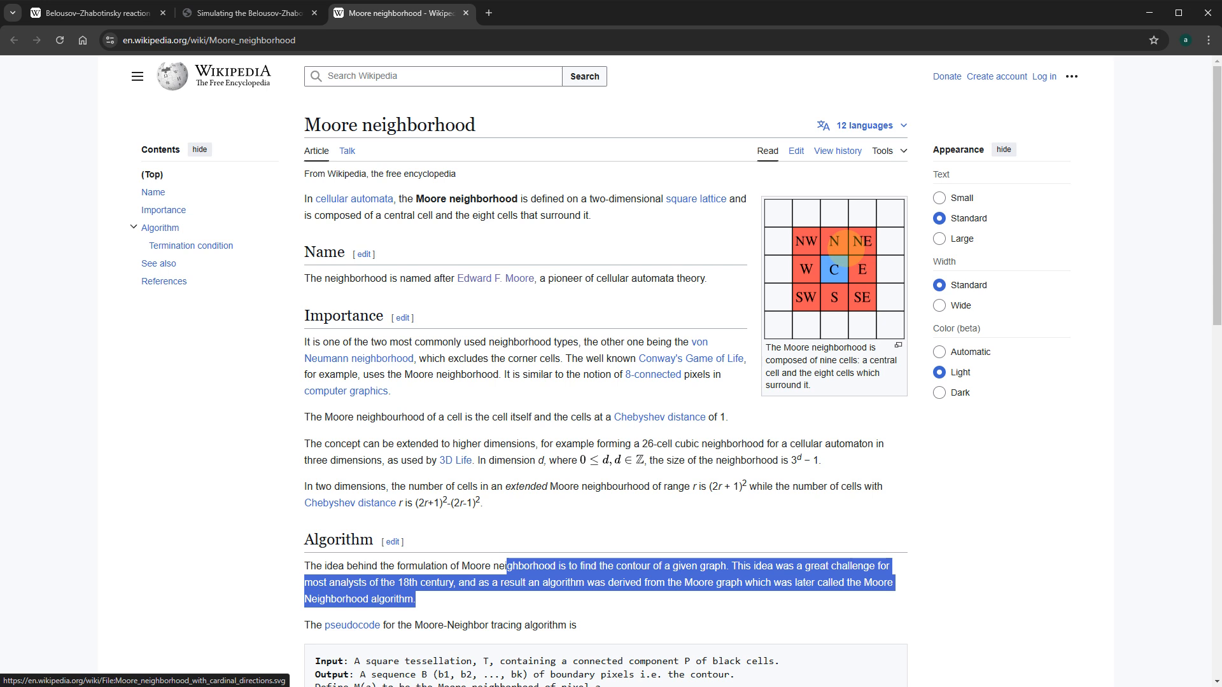
Step: Switch to Paint and draw white axes marked 0 and 1 with the Pencil, plus a damped oscillating curve between them
{"action": "left_click", "coordinate": [412, 686]}
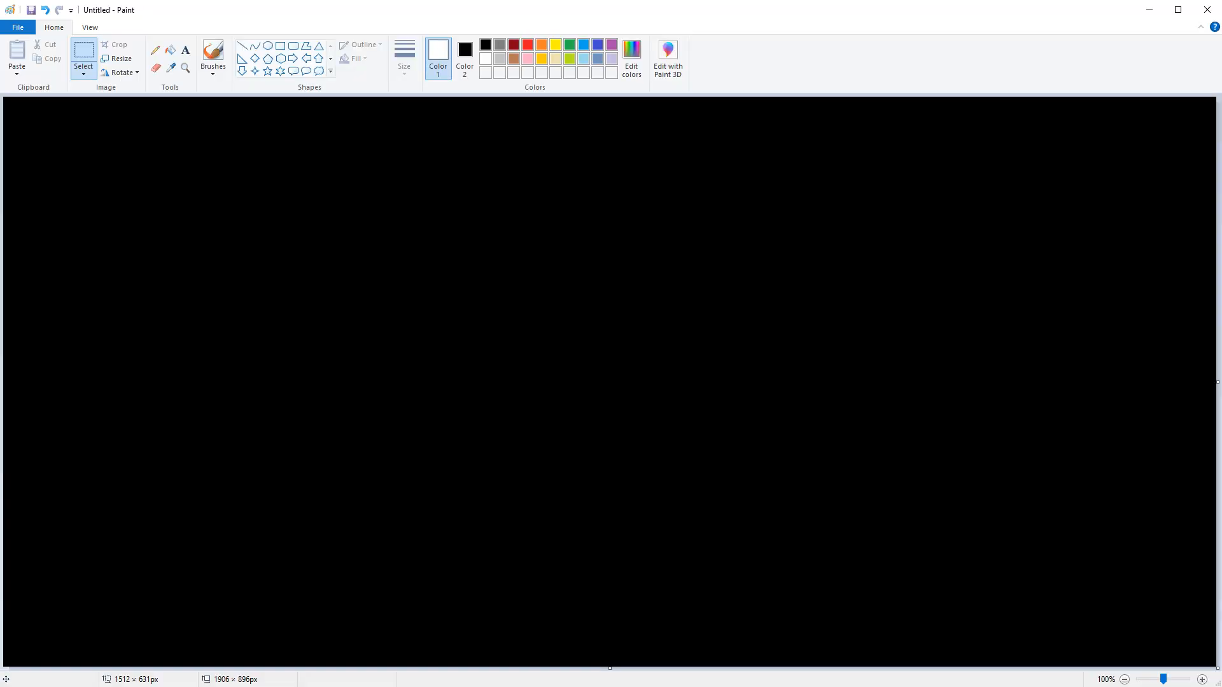
{"action": "left_click", "coordinate": [155, 49]}
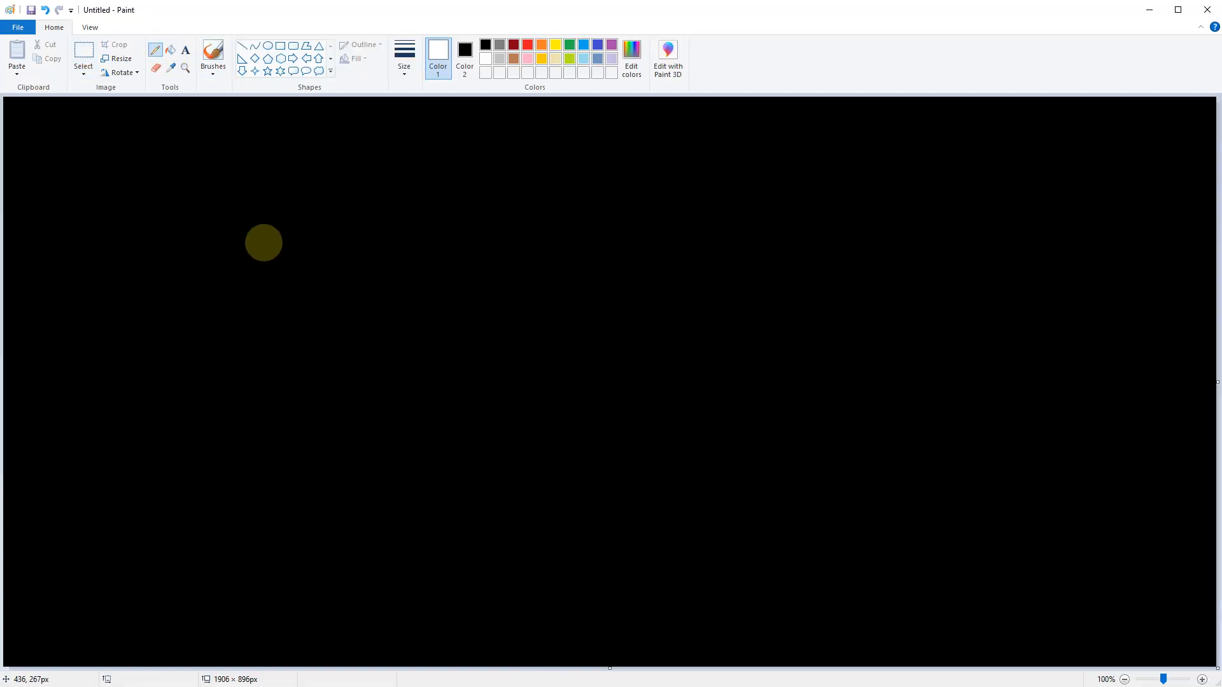
{"action": "mouse_move", "coordinate": [214, 155]}
{"action": "left_mouse_down"}
{"action": "mouse_move", "coordinate": [209, 447]}
{"action": "mouse_move", "coordinate": [690, 451]}
{"action": "left_mouse_up"}
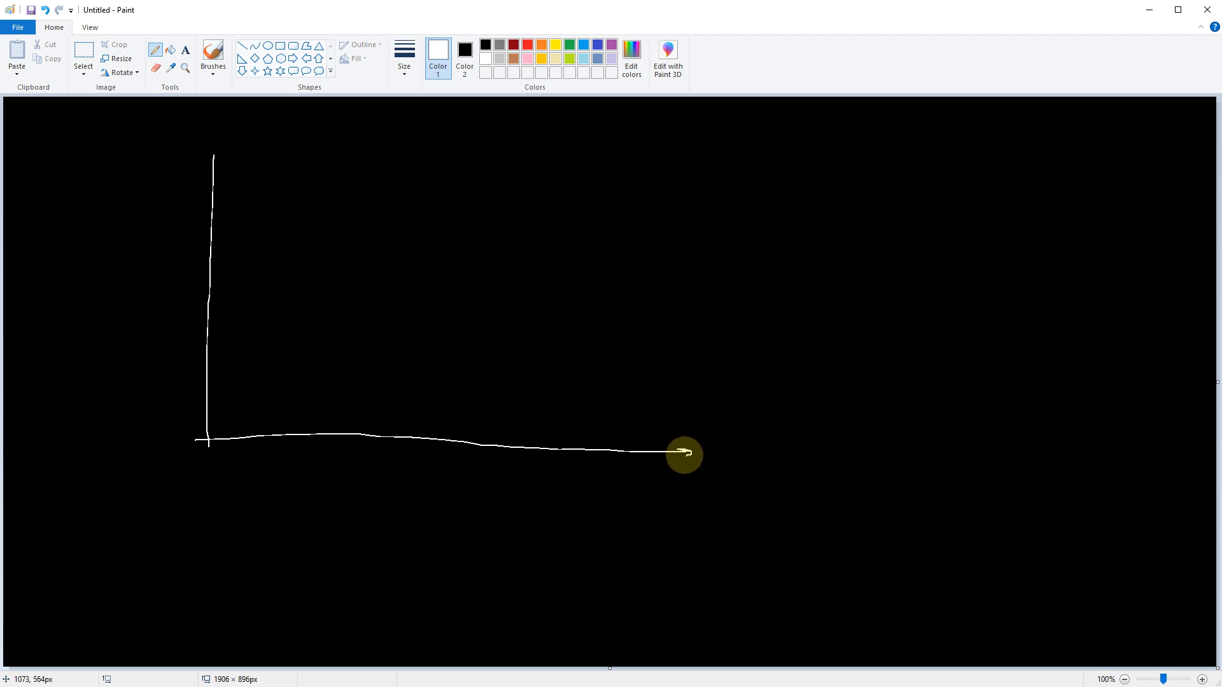
{"action": "left_click_drag", "start_coordinate": [198, 444], "coordinate": [198, 453]}
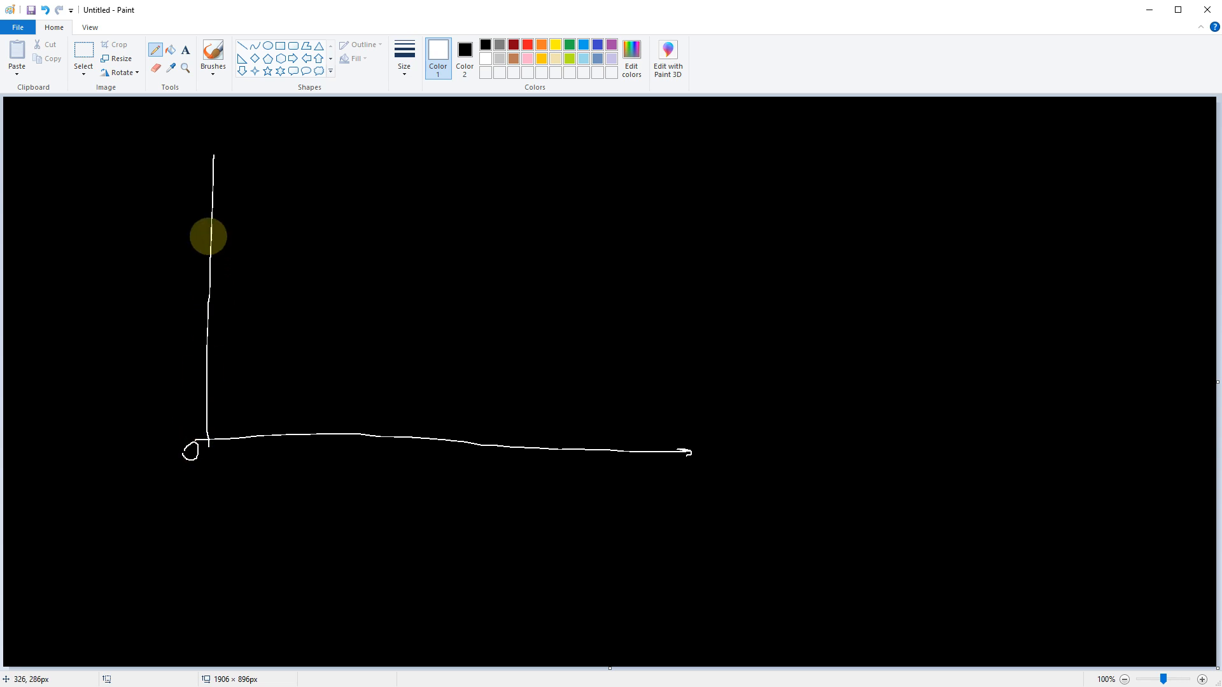
{"action": "left_click_drag", "start_coordinate": [209, 160], "coordinate": [217, 158]}
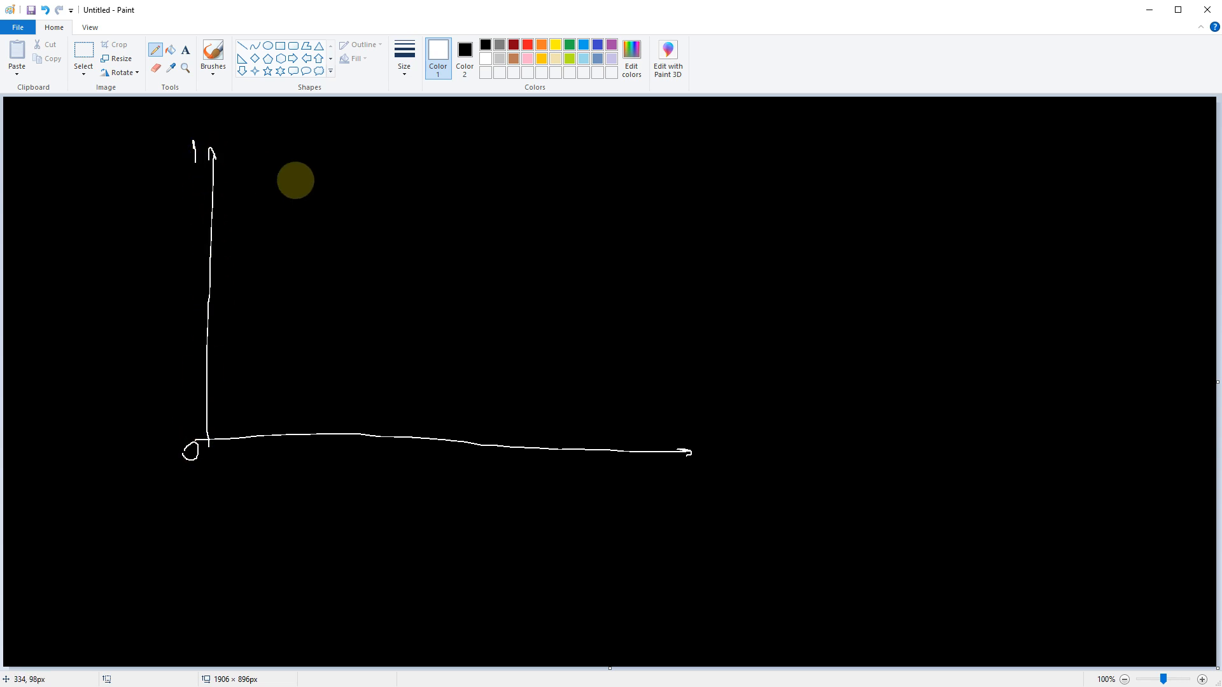
{"action": "mouse_move", "coordinate": [228, 306]}
{"action": "left_mouse_down"}
{"action": "mouse_move", "coordinate": [217, 327]}
{"action": "mouse_move", "coordinate": [319, 191]}
{"action": "mouse_move", "coordinate": [366, 357]}
{"action": "mouse_move", "coordinate": [454, 237]}
{"action": "mouse_move", "coordinate": [532, 308]}
{"action": "mouse_move", "coordinate": [589, 300]}
{"action": "mouse_move", "coordinate": [817, 343]}
{"action": "left_mouse_up"}
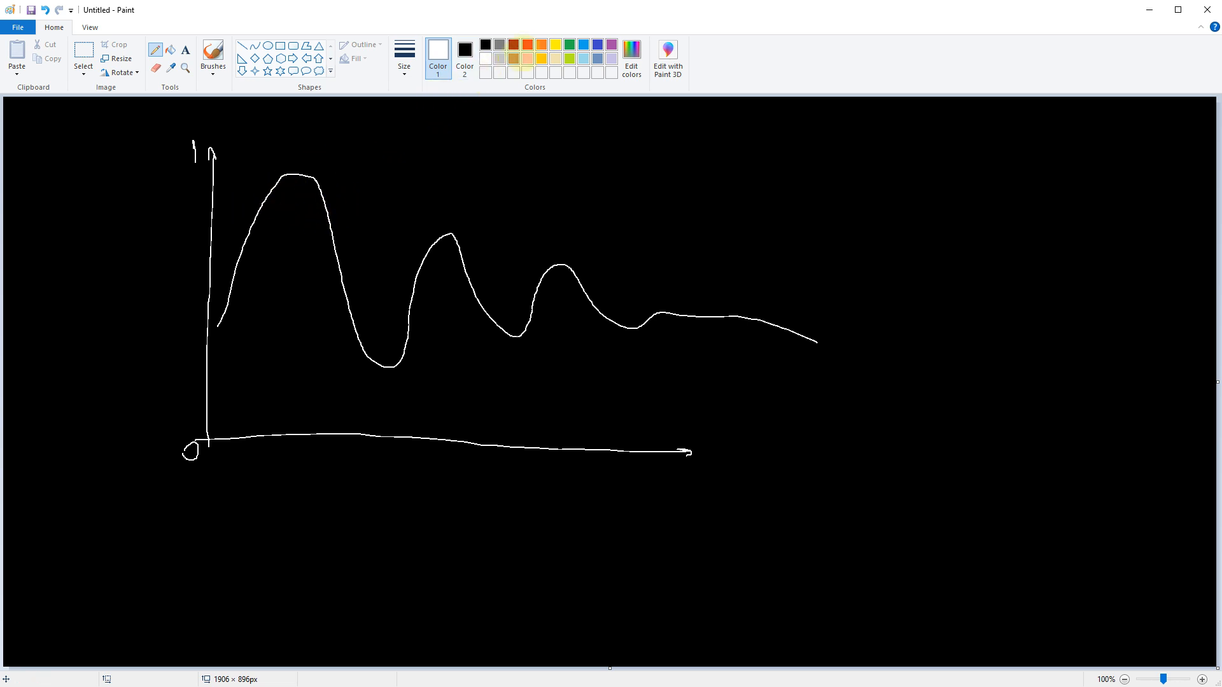
Step: Draw orange arrows pointing down both slopes of the curve's three main peaks
{"action": "left_click", "coordinate": [541, 44]}
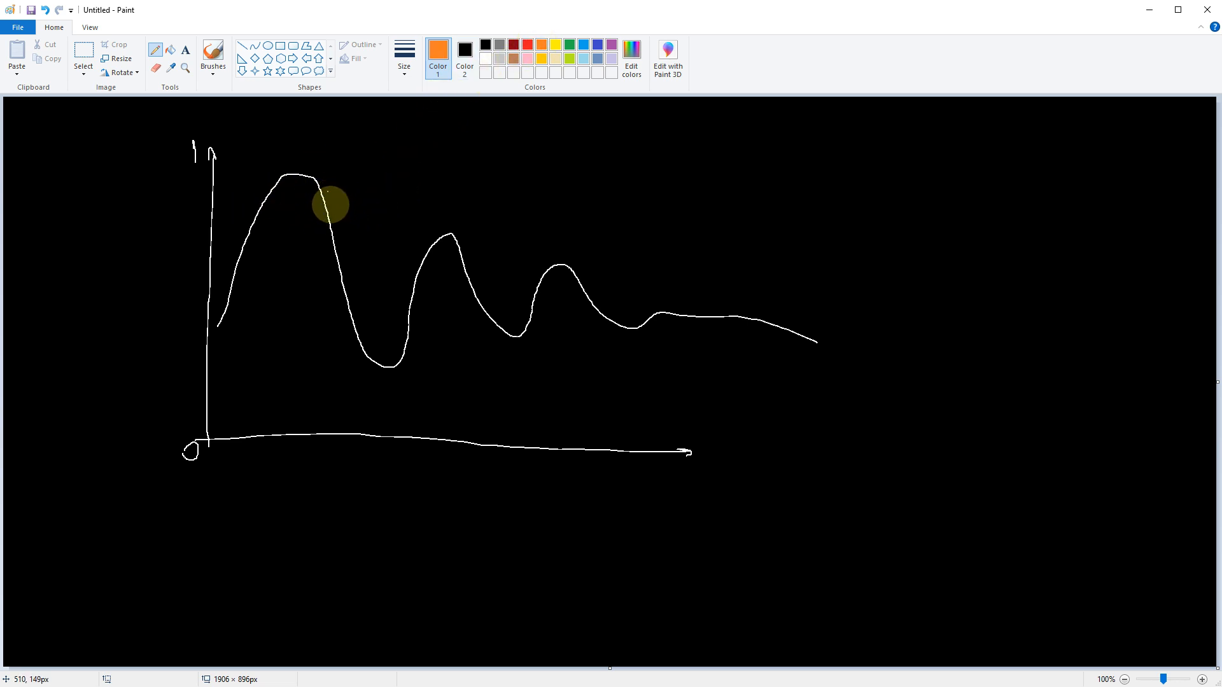
{"action": "left_click_drag", "start_coordinate": [328, 191], "coordinate": [343, 246]}
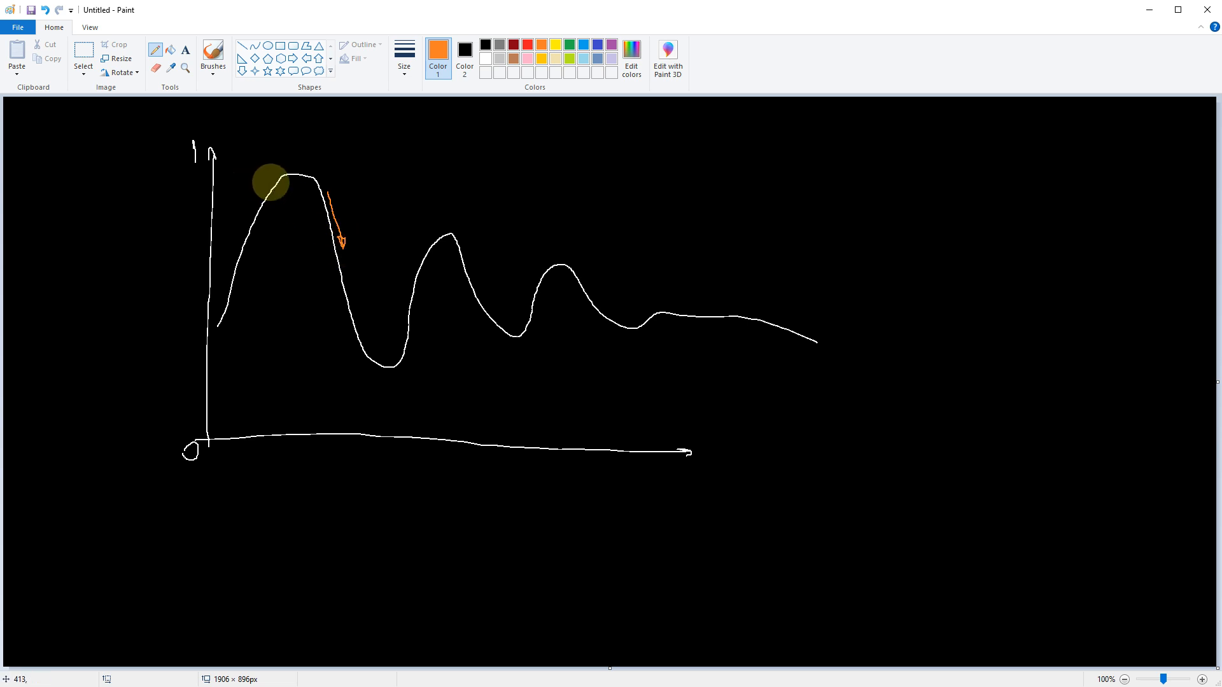
{"action": "mouse_move", "coordinate": [270, 180]}
{"action": "left_mouse_down"}
{"action": "mouse_move", "coordinate": [238, 231]}
{"action": "mouse_move", "coordinate": [251, 225]}
{"action": "left_mouse_up"}
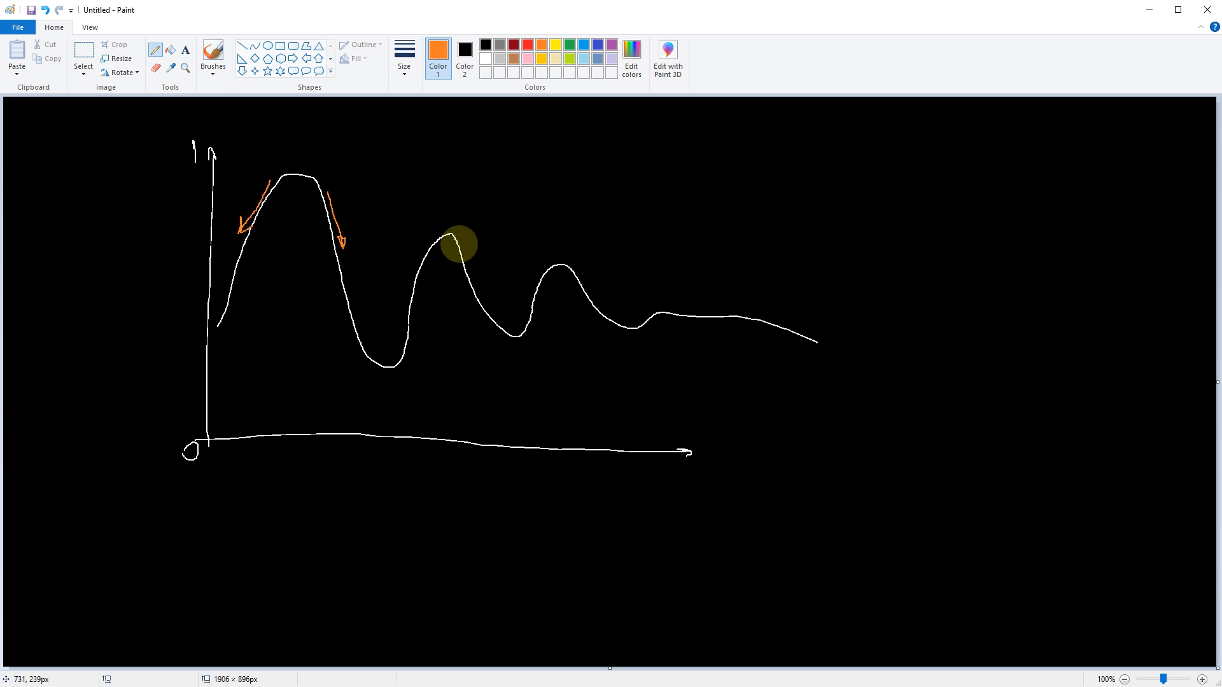
{"action": "left_click_drag", "start_coordinate": [433, 239], "coordinate": [410, 282]}
{"action": "left_click_drag", "start_coordinate": [462, 239], "coordinate": [466, 260]}
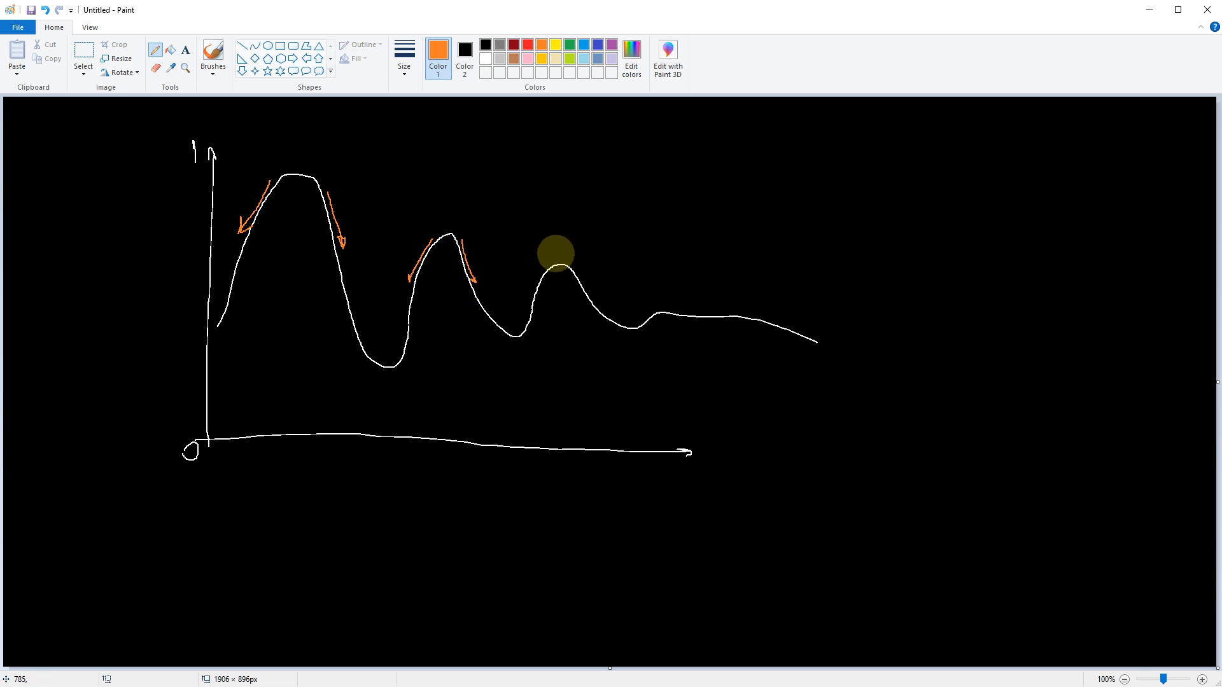
{"action": "mouse_move", "coordinate": [543, 266]}
{"action": "left_mouse_down"}
{"action": "mouse_move", "coordinate": [532, 291]}
{"action": "mouse_move", "coordinate": [587, 291]}
{"action": "left_mouse_up"}
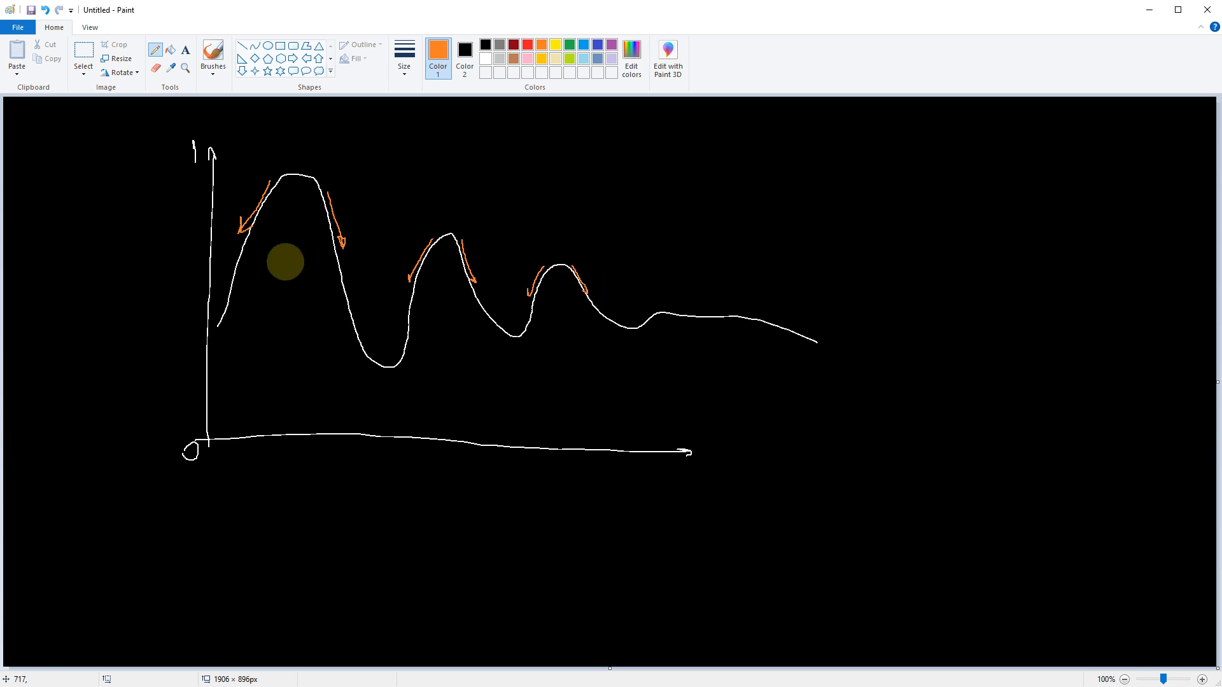
Step: Draw an orange horizontal line labelled 0,5 across the curve and trace a light blue line with small spikes along it
{"action": "left_click_drag", "start_coordinate": [218, 276], "coordinate": [817, 272]}
{"action": "mouse_move", "coordinate": [142, 272]}
{"action": "left_mouse_down"}
{"action": "mouse_move", "coordinate": [125, 274]}
{"action": "mouse_move", "coordinate": [154, 294]}
{"action": "left_mouse_up"}
{"action": "left_click_drag", "start_coordinate": [158, 274], "coordinate": [189, 273]}
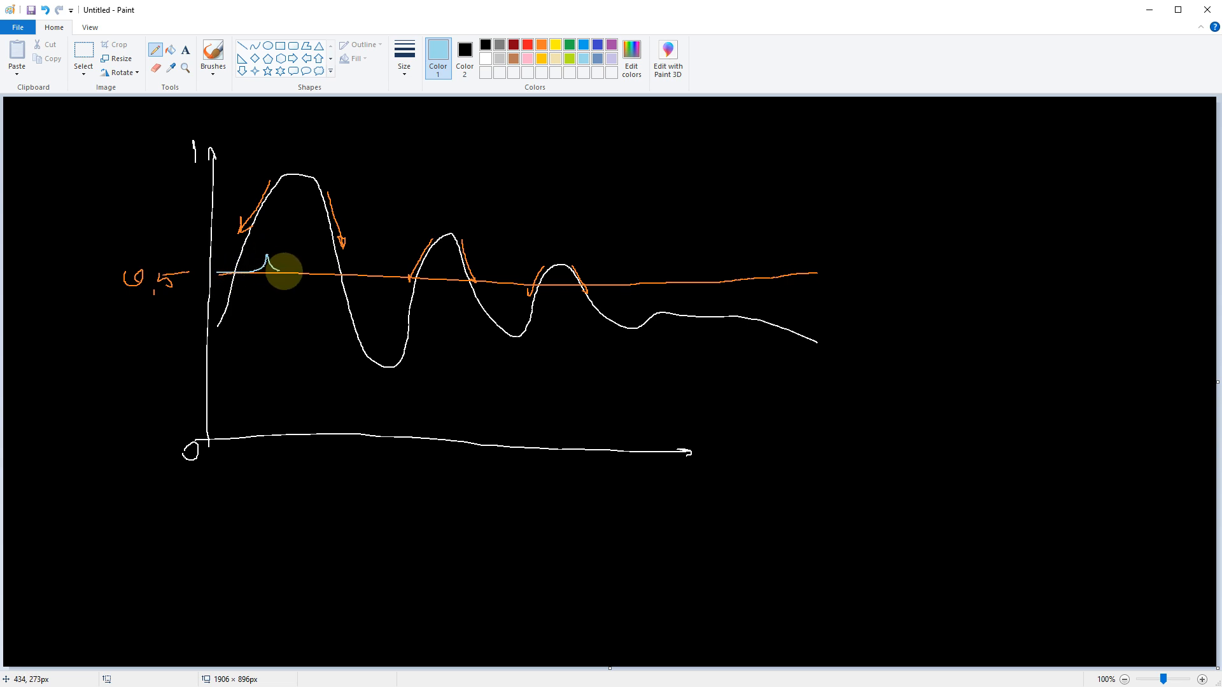
{"action": "left_click_drag", "start_coordinate": [279, 271], "coordinate": [683, 279]}
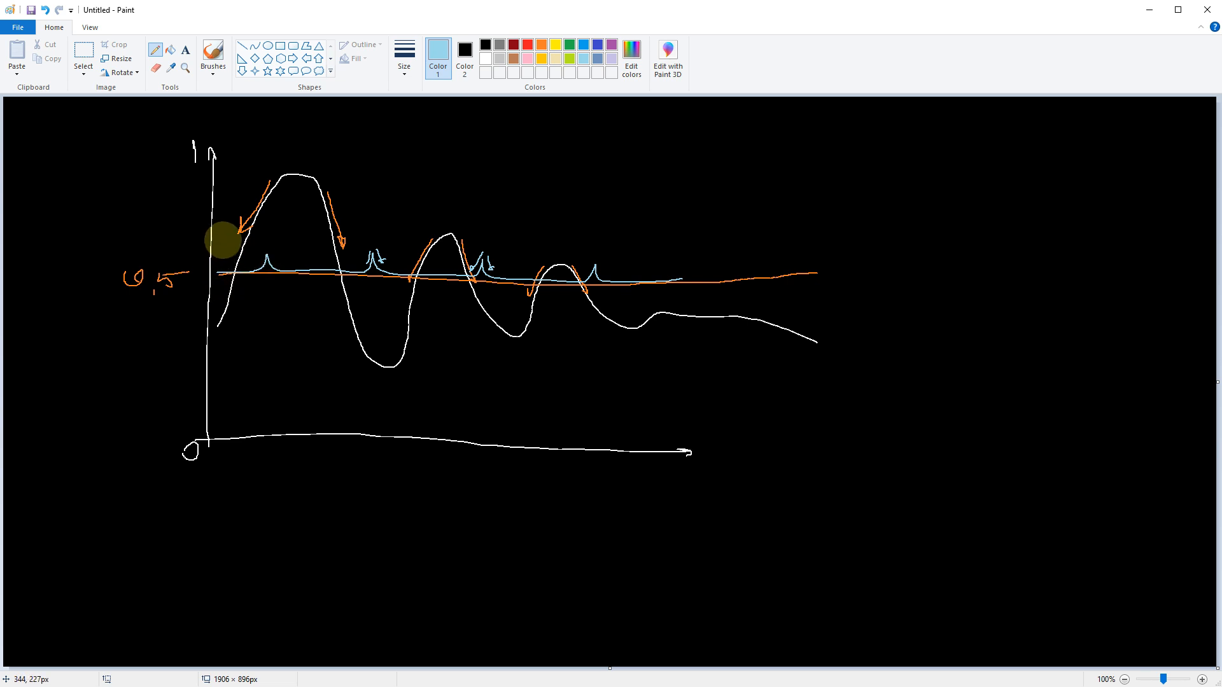
Step: Sketch in light blue an upward arrow from the 0,5 line and a rippled line near level 1, crossed by a double-headed arrow and wave
{"action": "left_click_drag", "start_coordinate": [223, 240], "coordinate": [230, 300]}
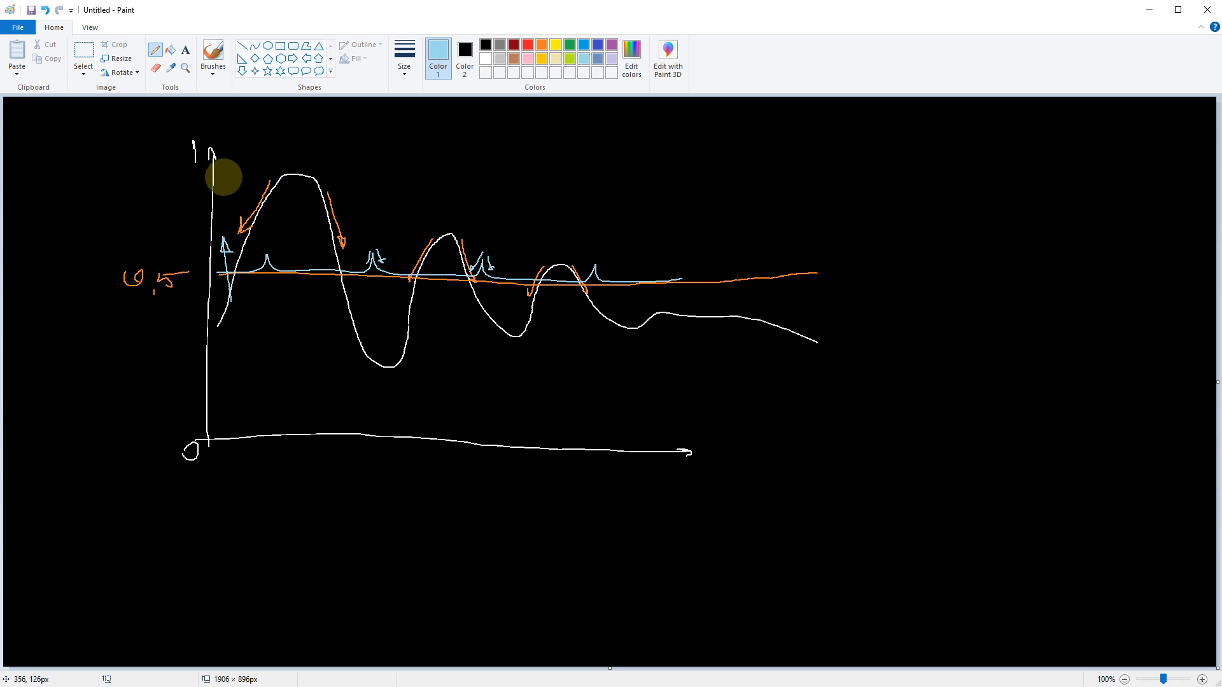
{"action": "left_click_drag", "start_coordinate": [218, 166], "coordinate": [743, 165]}
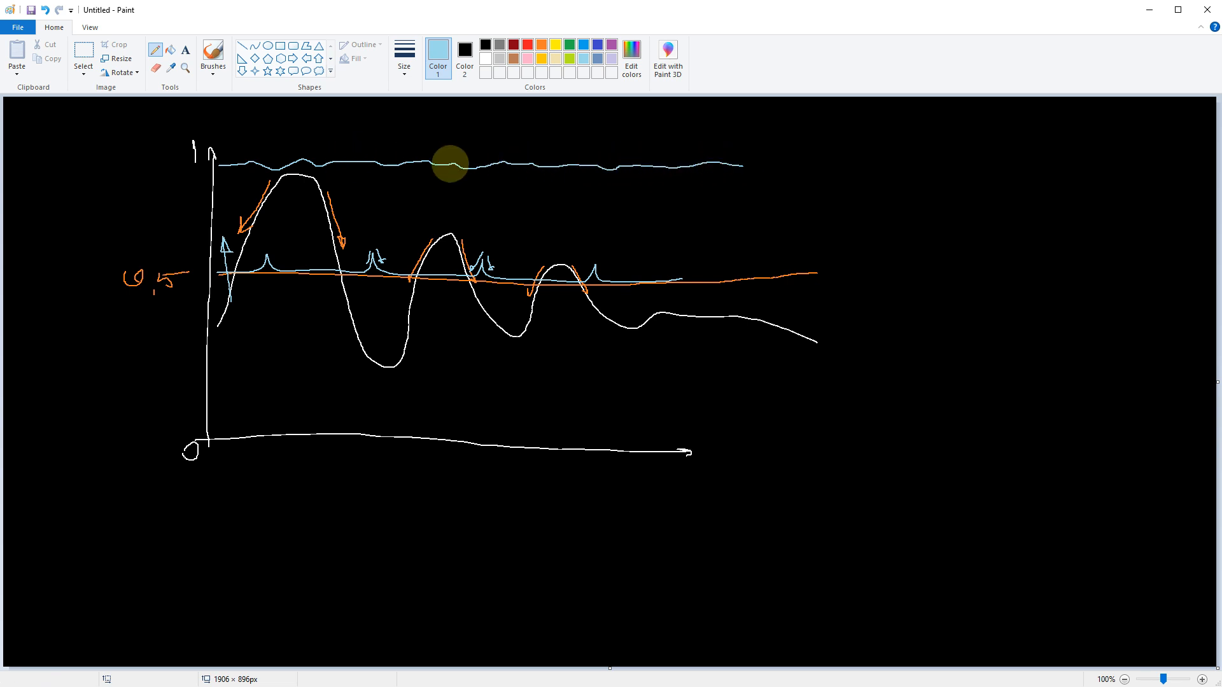
{"action": "mouse_move", "coordinate": [510, 163]}
{"action": "left_mouse_down"}
{"action": "mouse_move", "coordinate": [494, 161]}
{"action": "mouse_move", "coordinate": [509, 163]}
{"action": "left_mouse_up"}
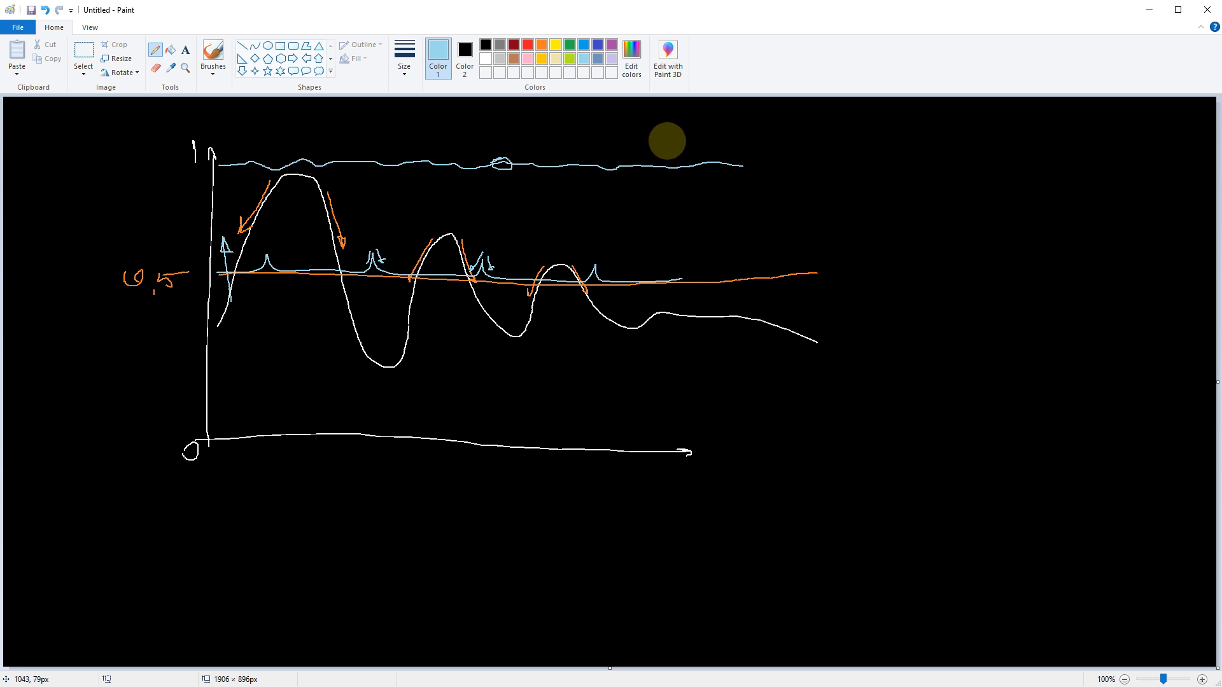
{"action": "mouse_move", "coordinate": [667, 141]}
{"action": "left_mouse_down"}
{"action": "mouse_move", "coordinate": [669, 251]}
{"action": "mouse_move", "coordinate": [662, 239]}
{"action": "left_mouse_up"}
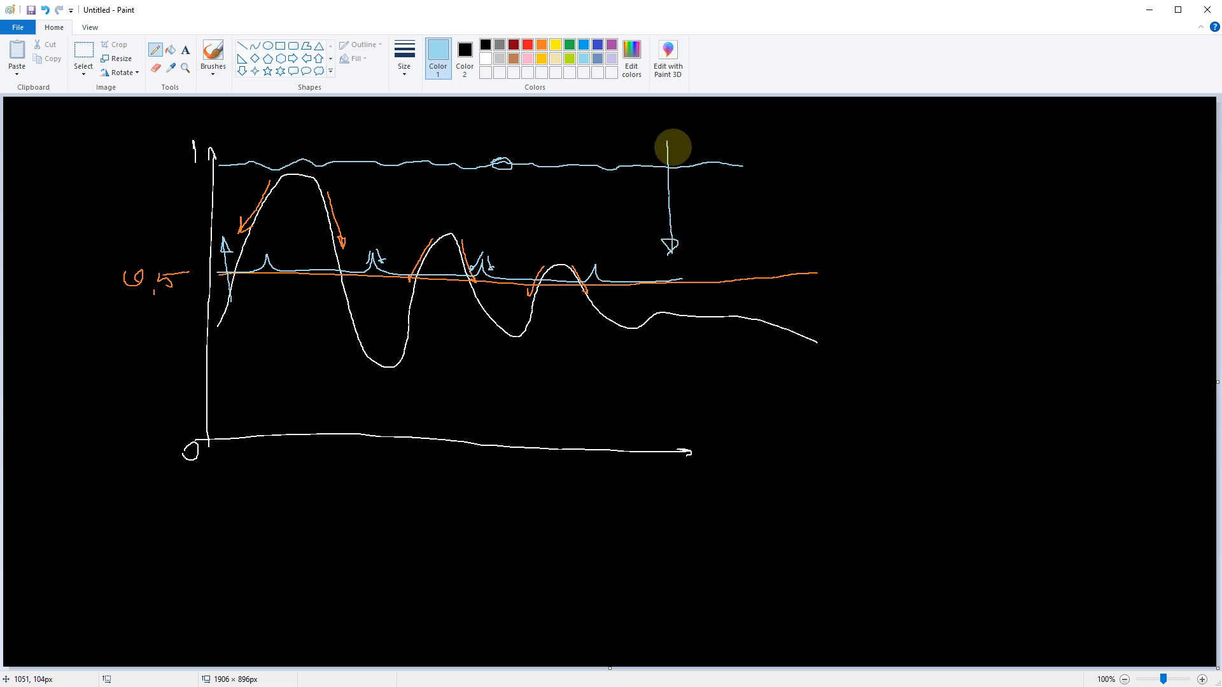
{"action": "mouse_move", "coordinate": [662, 136]}
{"action": "left_mouse_down"}
{"action": "mouse_move", "coordinate": [666, 117]}
{"action": "mouse_move", "coordinate": [671, 132]}
{"action": "left_mouse_up"}
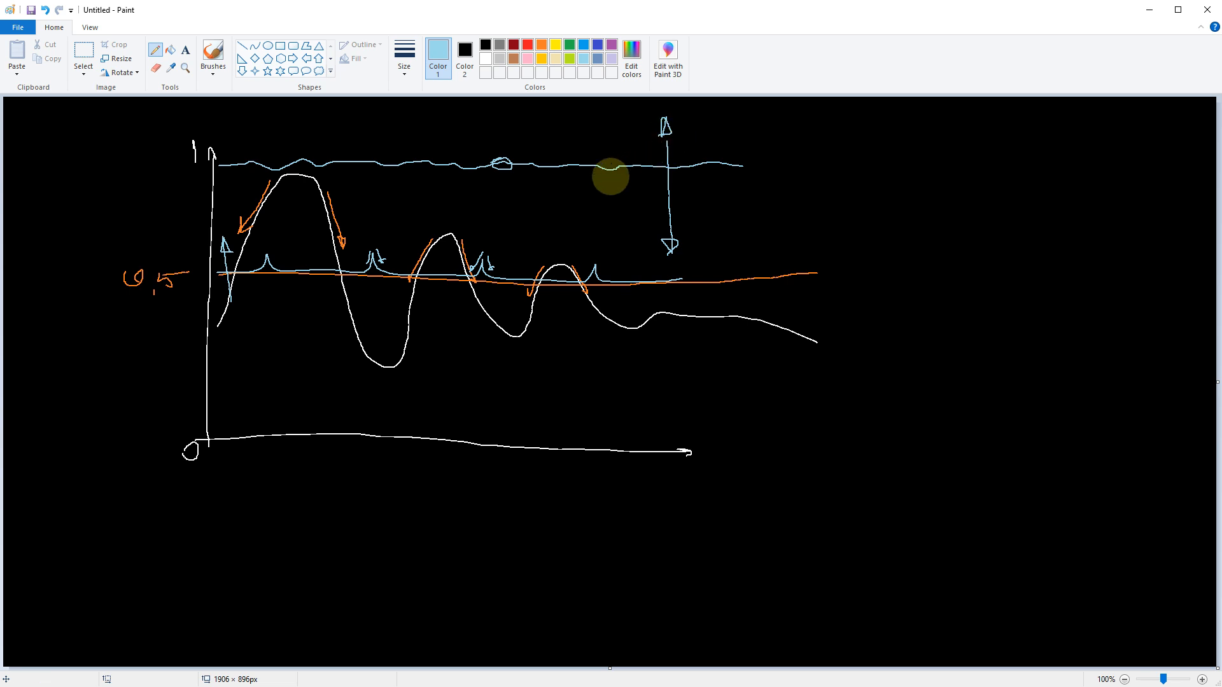
{"action": "mouse_move", "coordinate": [509, 215]}
{"action": "left_mouse_down"}
{"action": "mouse_move", "coordinate": [532, 145]}
{"action": "mouse_move", "coordinate": [584, 207]}
{"action": "mouse_move", "coordinate": [611, 131]}
{"action": "mouse_move", "coordinate": [665, 205]}
{"action": "left_mouse_up"}
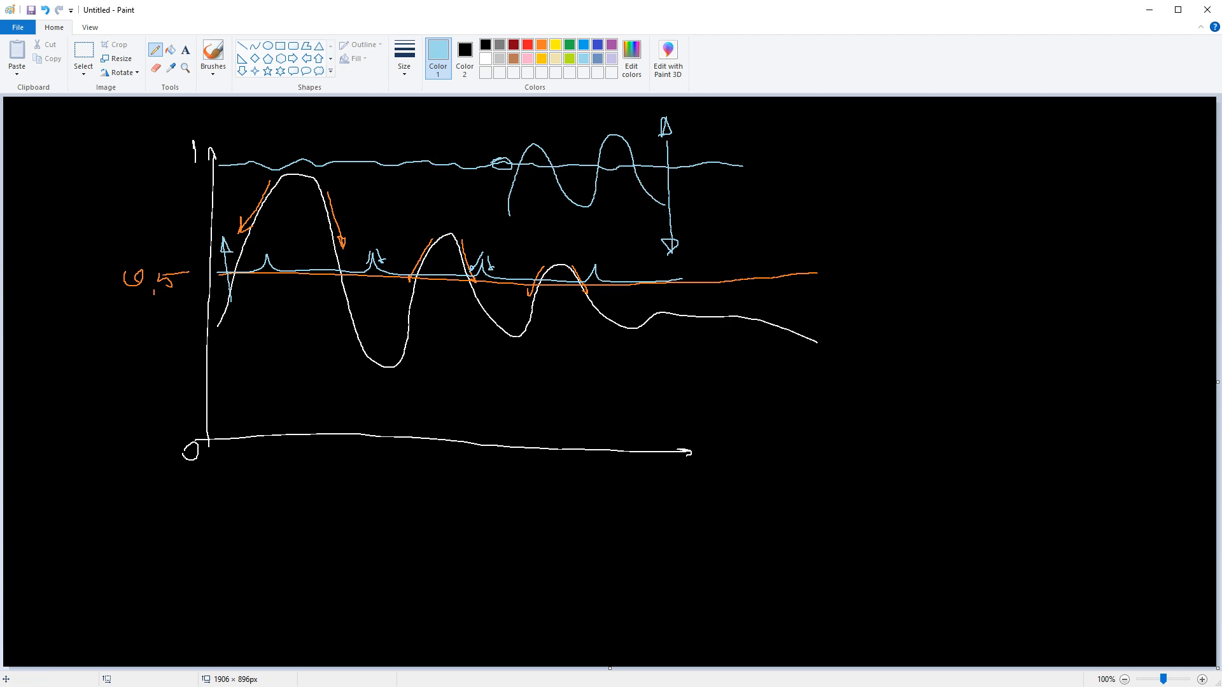
Step: Switch to TouchDesigner, leave the full-screen output, and examine the Belousov_Zhabotinsky and Lamp_is_Lava networks
{"action": "left_click", "coordinate": [1150, 10]}
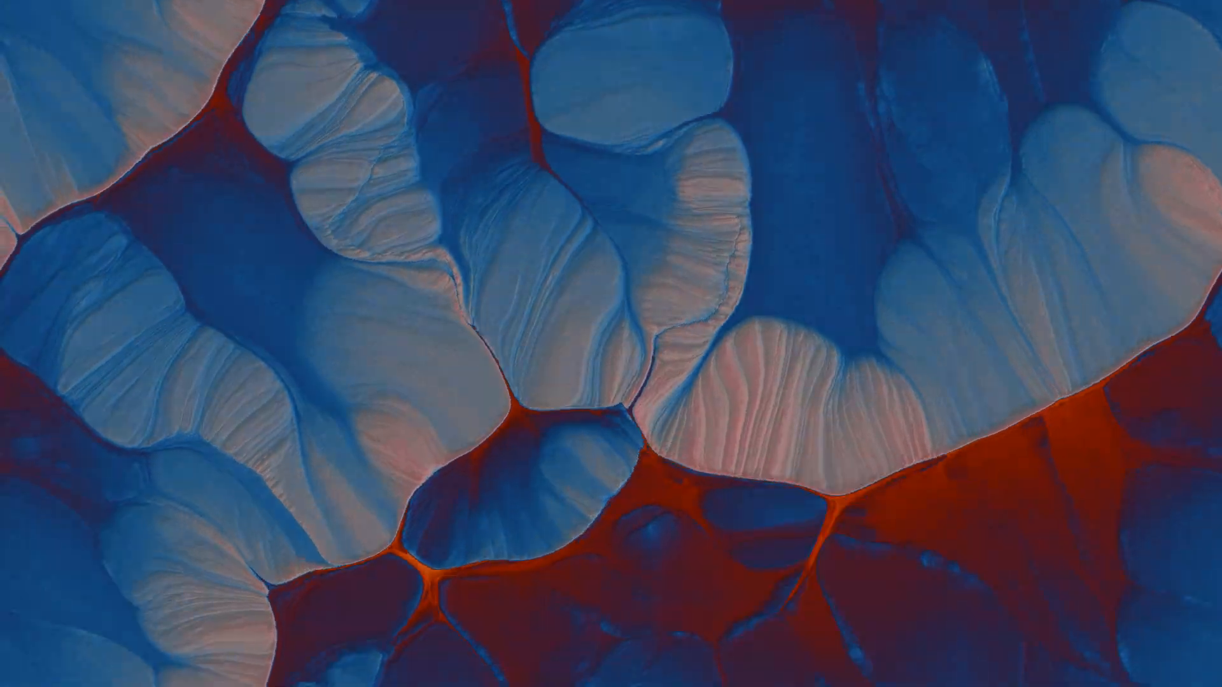
{"action": "key", "text": "Escape"}
{"action": "scroll", "coordinate": [386, 311], "scroll_direction": "down", "scroll_amount": 5}
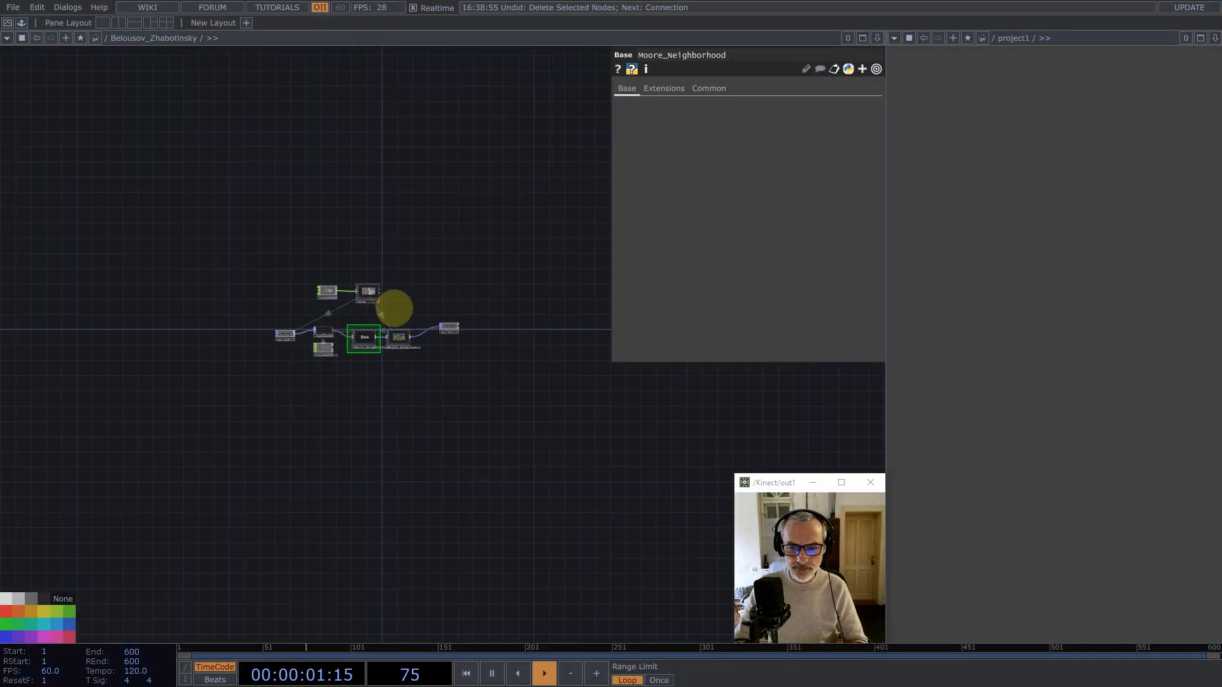
{"action": "scroll", "coordinate": [410, 377], "scroll_direction": "up", "scroll_amount": 3}
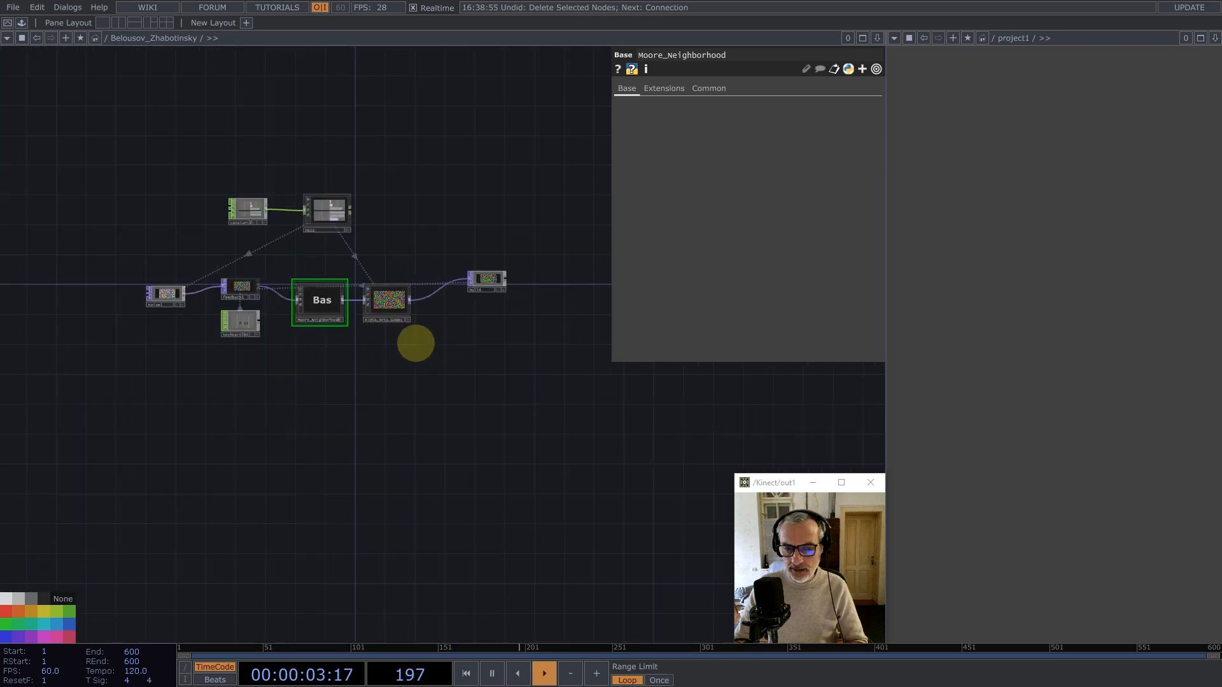
{"action": "left_click_drag", "start_coordinate": [429, 357], "coordinate": [461, 399]}
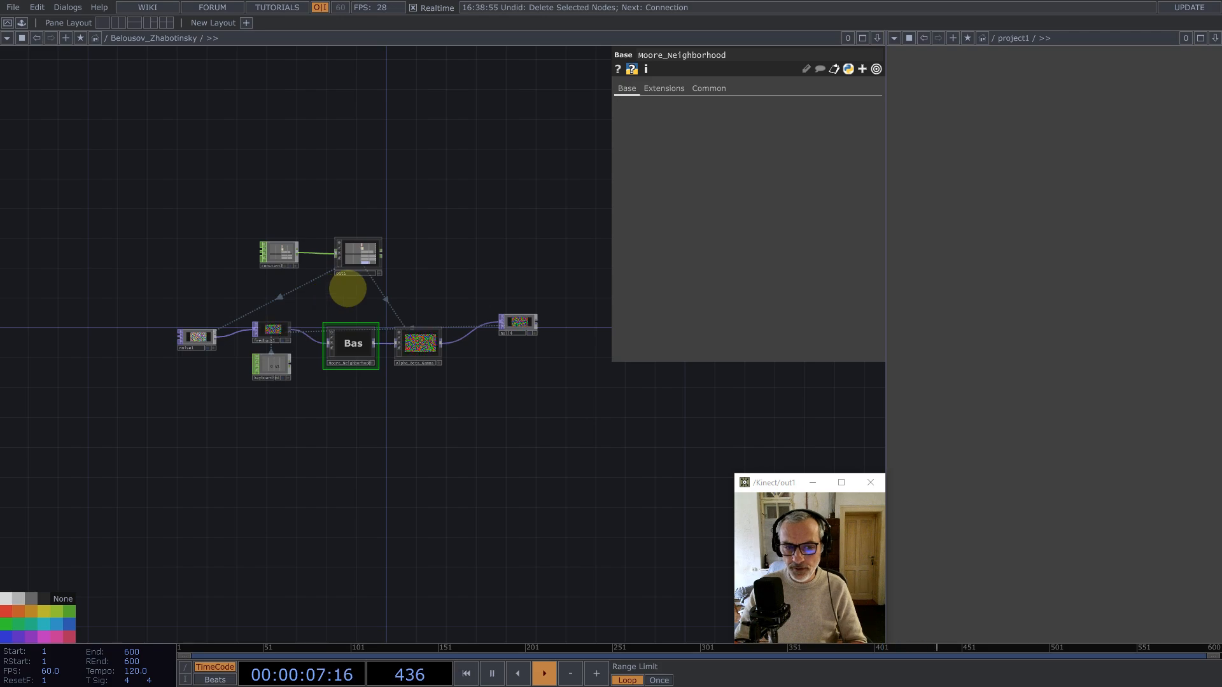
{"action": "scroll", "coordinate": [297, 291], "scroll_direction": "down", "scroll_amount": 5}
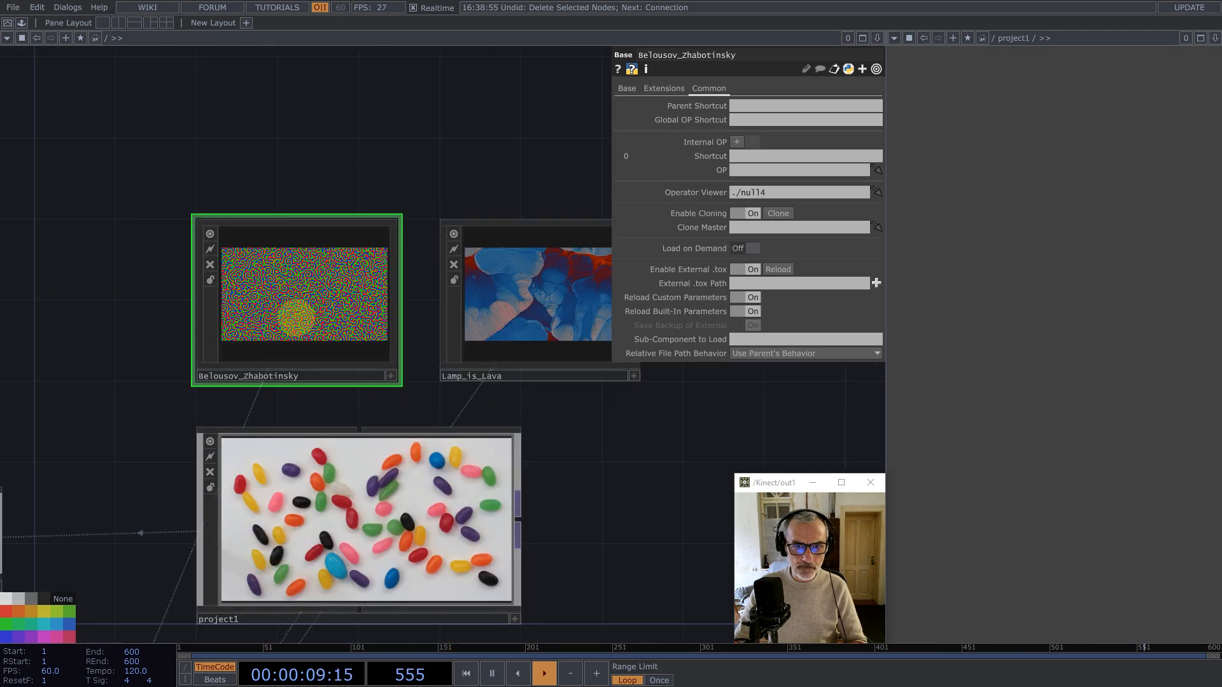
{"action": "scroll", "coordinate": [512, 303], "scroll_direction": "up", "scroll_amount": 5}
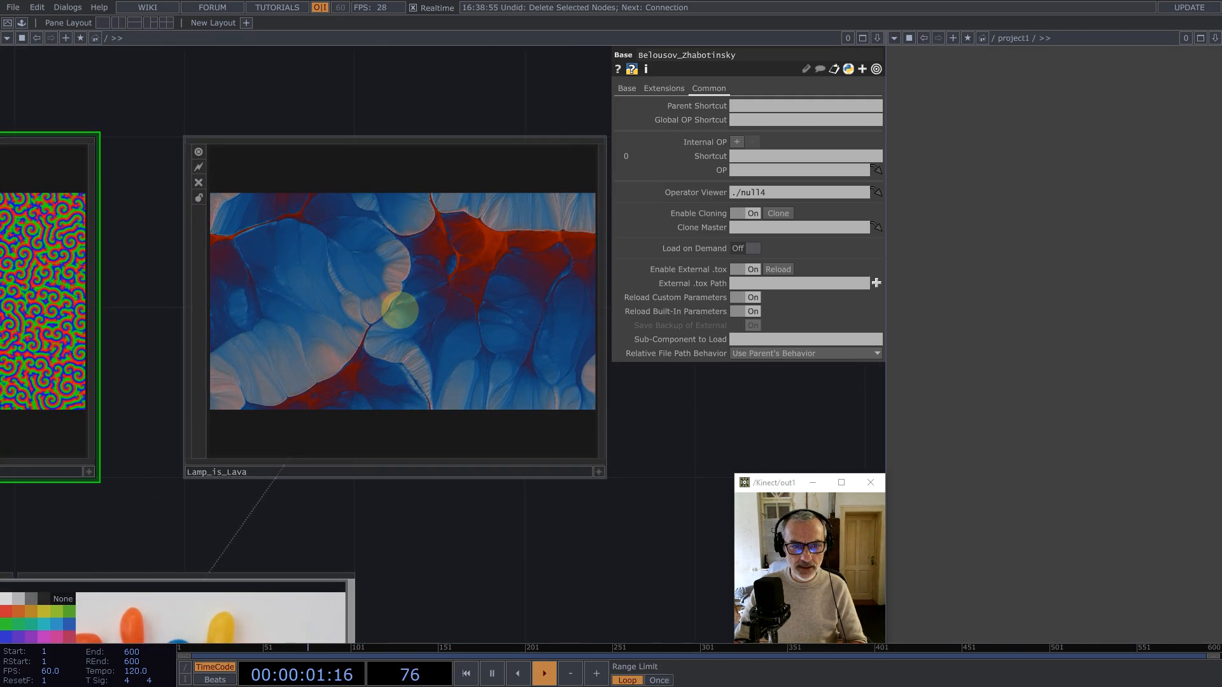
{"action": "left_click_drag", "start_coordinate": [464, 384], "coordinate": [592, 357]}
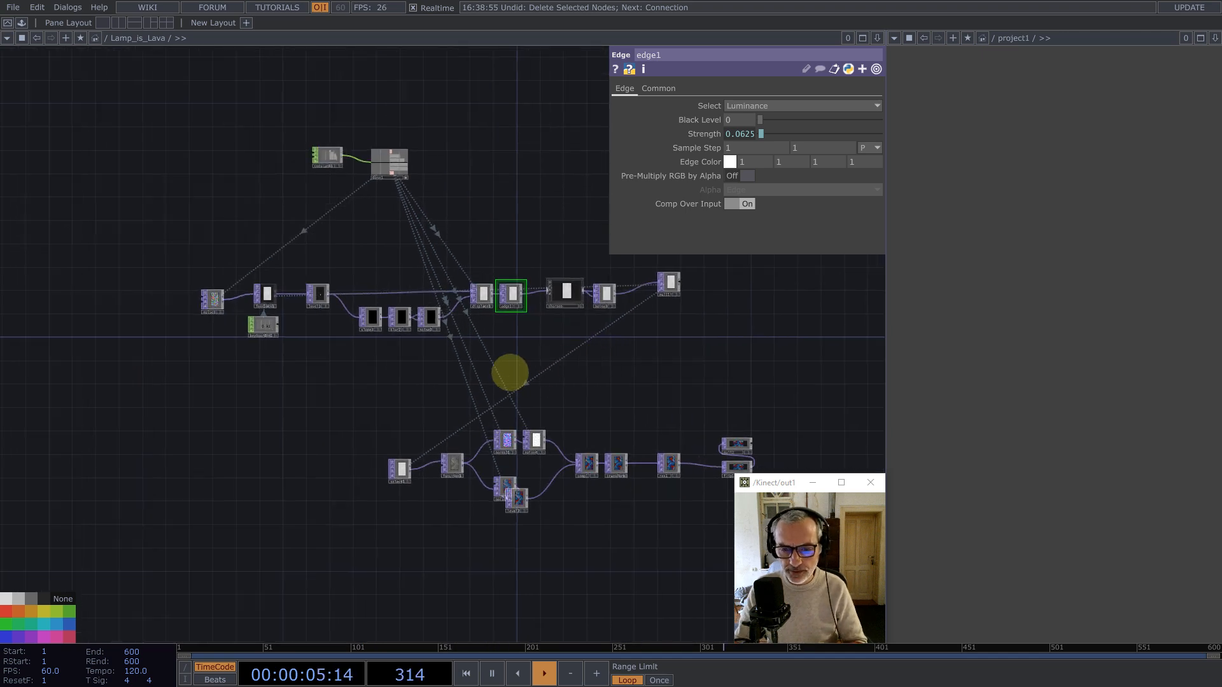
{"action": "left_click_drag", "start_coordinate": [599, 367], "coordinate": [516, 361]}
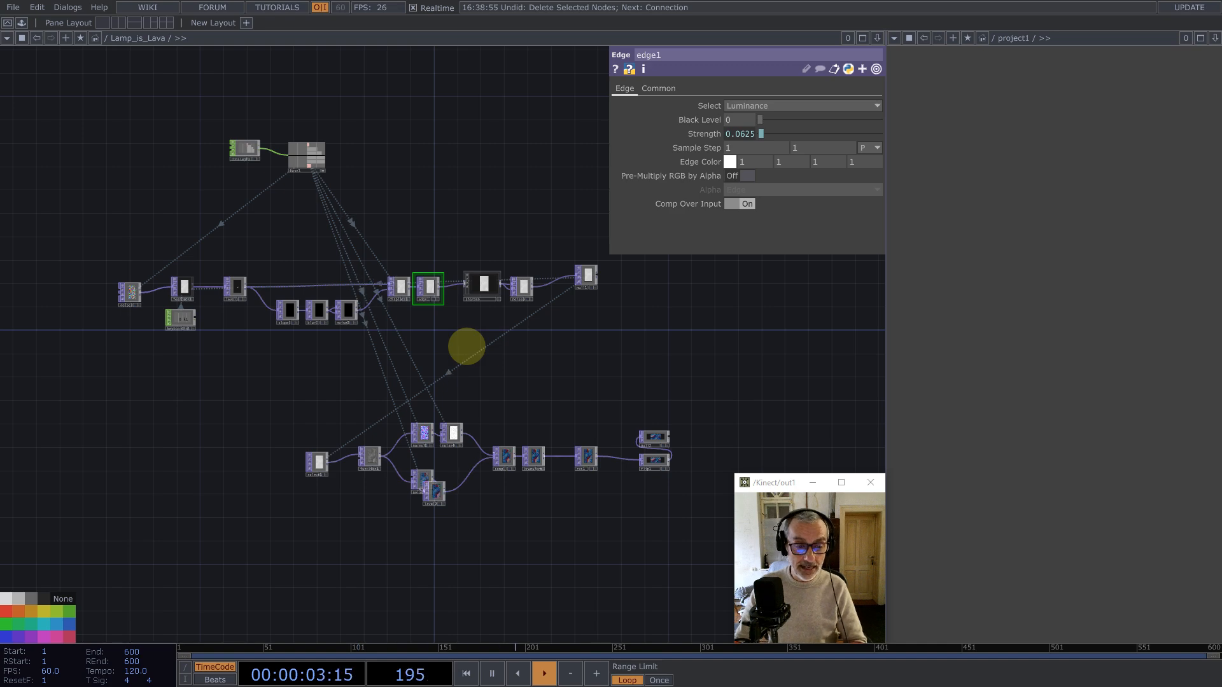
{"action": "scroll", "coordinate": [349, 333], "scroll_direction": "down", "scroll_amount": 5}
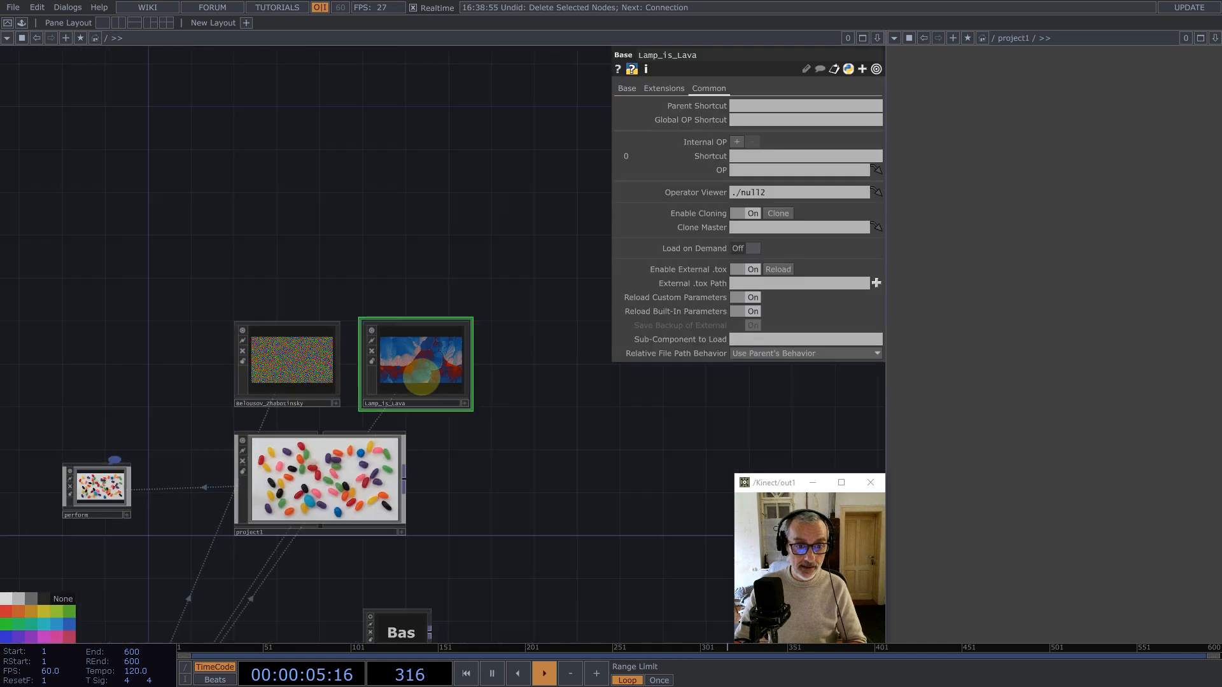
Step: Enter the project1 component and delete all its default operators
{"action": "scroll", "coordinate": [375, 433], "scroll_direction": "up", "scroll_amount": 5}
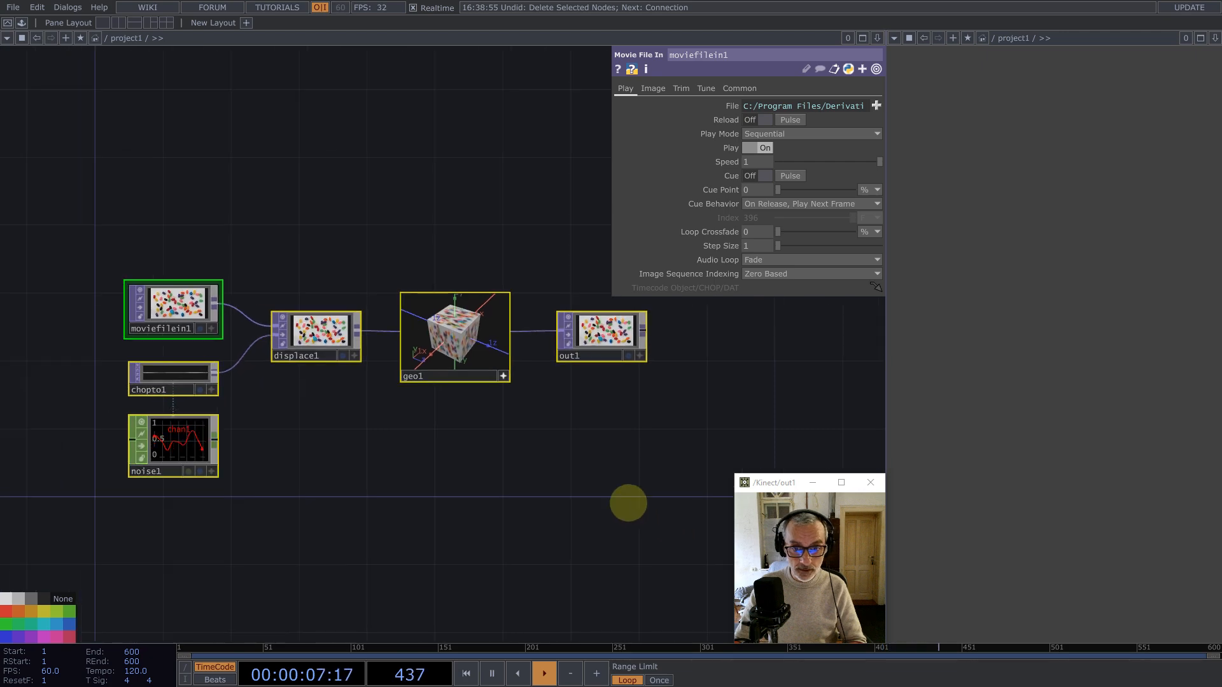
{"action": "left_click_drag", "start_coordinate": [627, 499], "coordinate": [180, 262]}
{"action": "key", "text": "BackSpace"}
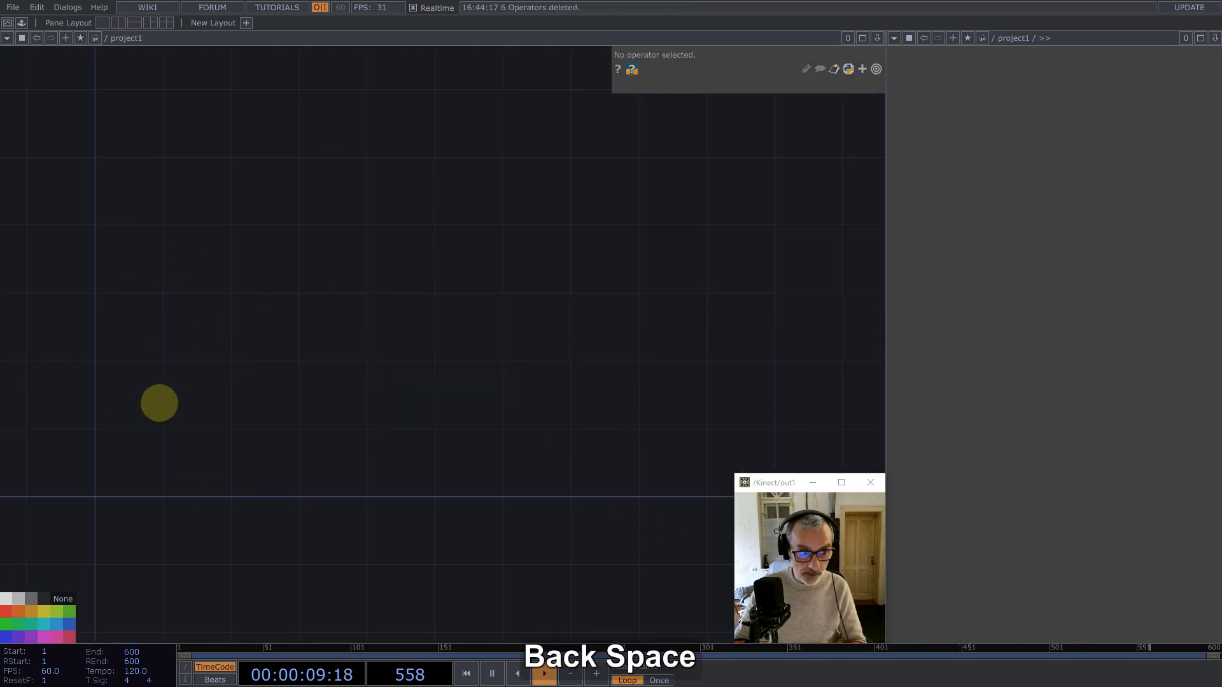
Step: Add a Constant CHOP to the empty project1 network
{"action": "double_click", "coordinate": [142, 443]}
{"action": "type", "text": "const"}
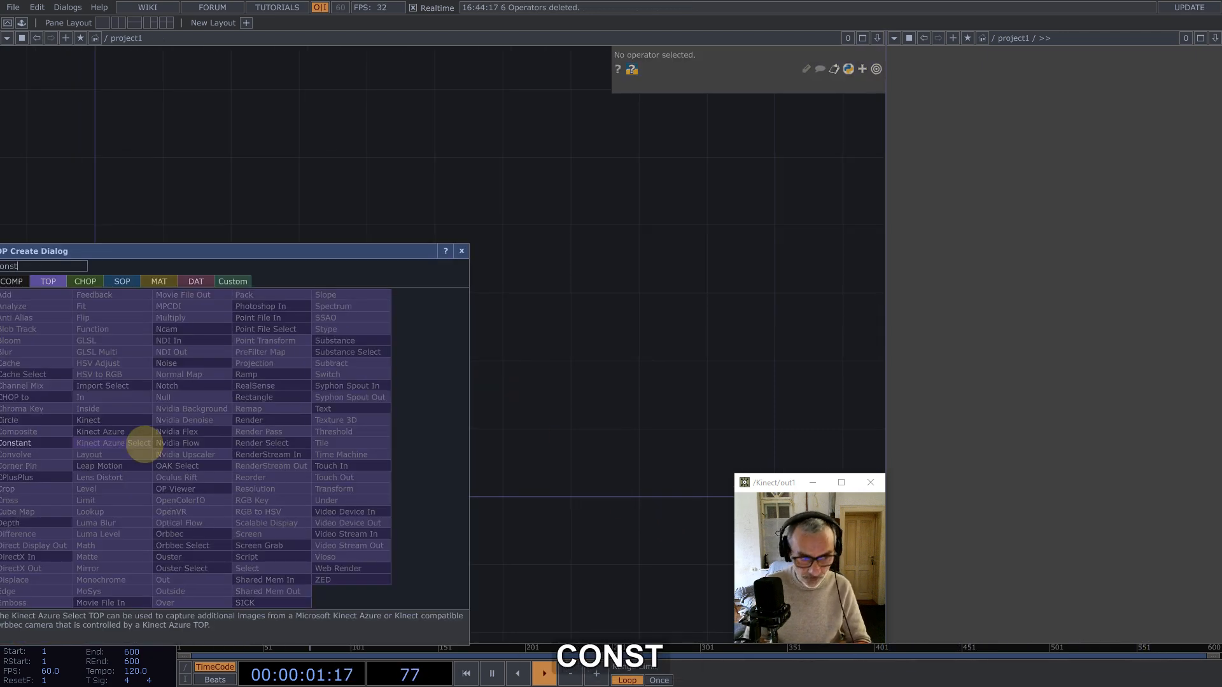
{"action": "left_click", "coordinate": [85, 281]}
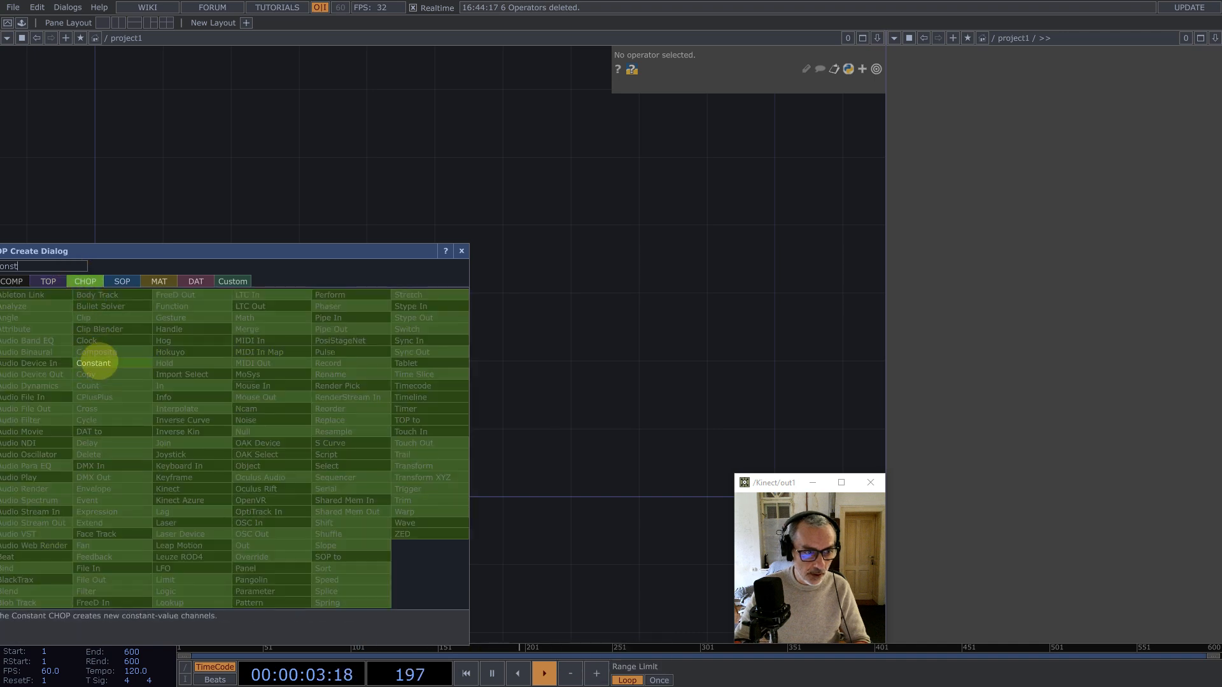
{"action": "left_click", "coordinate": [95, 363]}
{"action": "left_click", "coordinate": [199, 438]}
{"action": "key", "text": "h"}
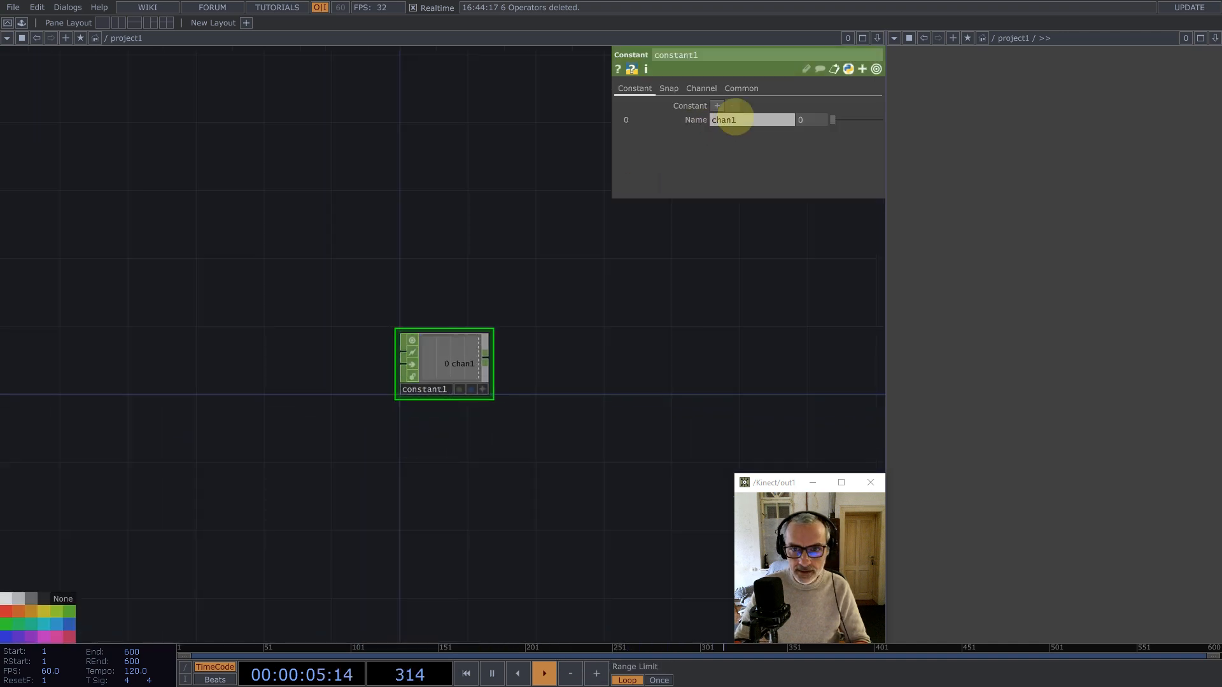
Step: Define two channels in the Constant CHOP: resx with value 720 and ratio with value 9/16
{"action": "left_click", "coordinate": [735, 119]}
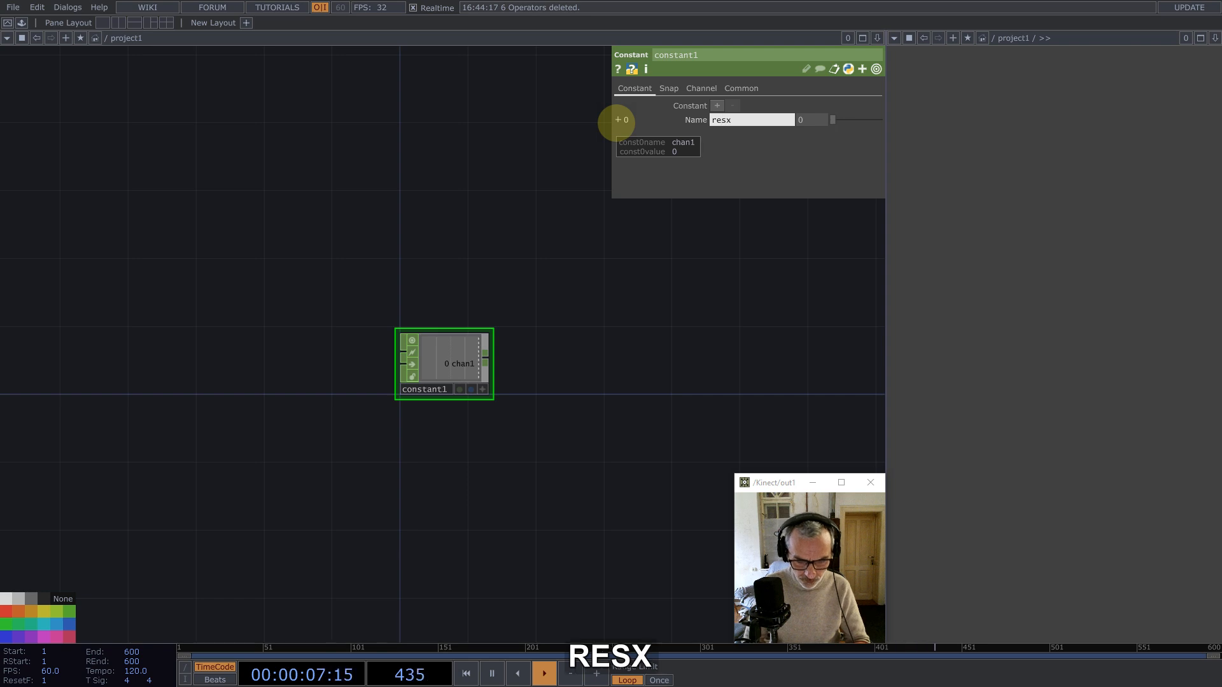
{"action": "left_click", "coordinate": [717, 105]}
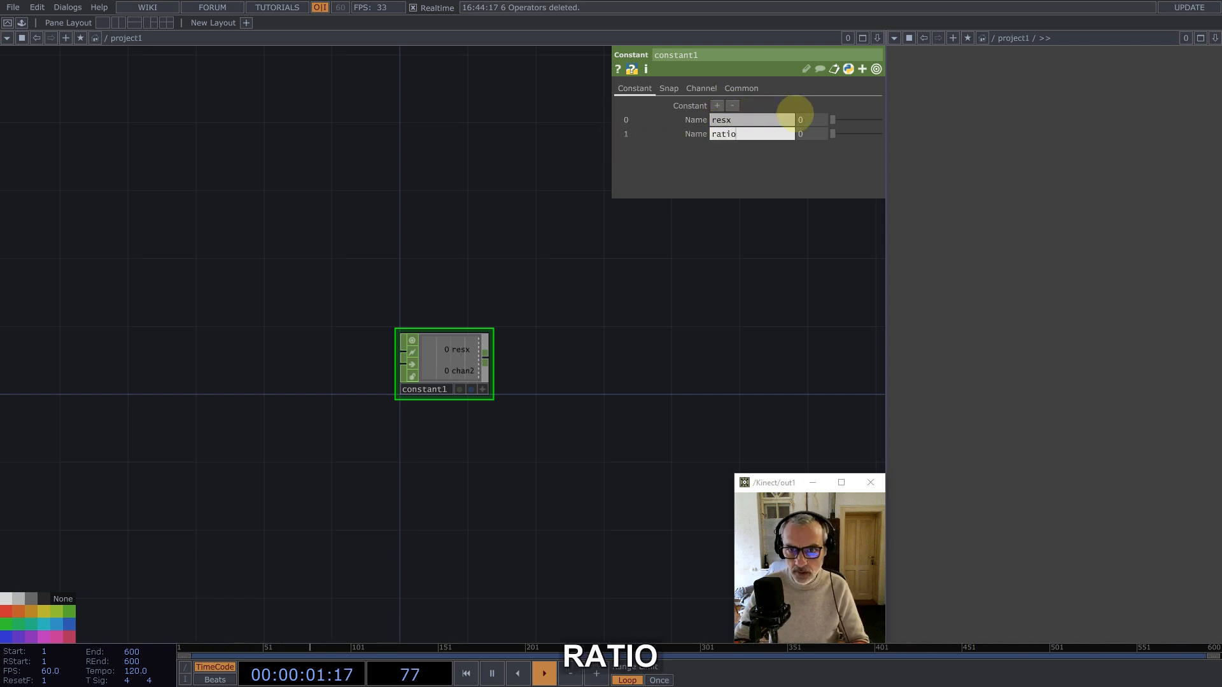
{"action": "key", "text": "Return"}
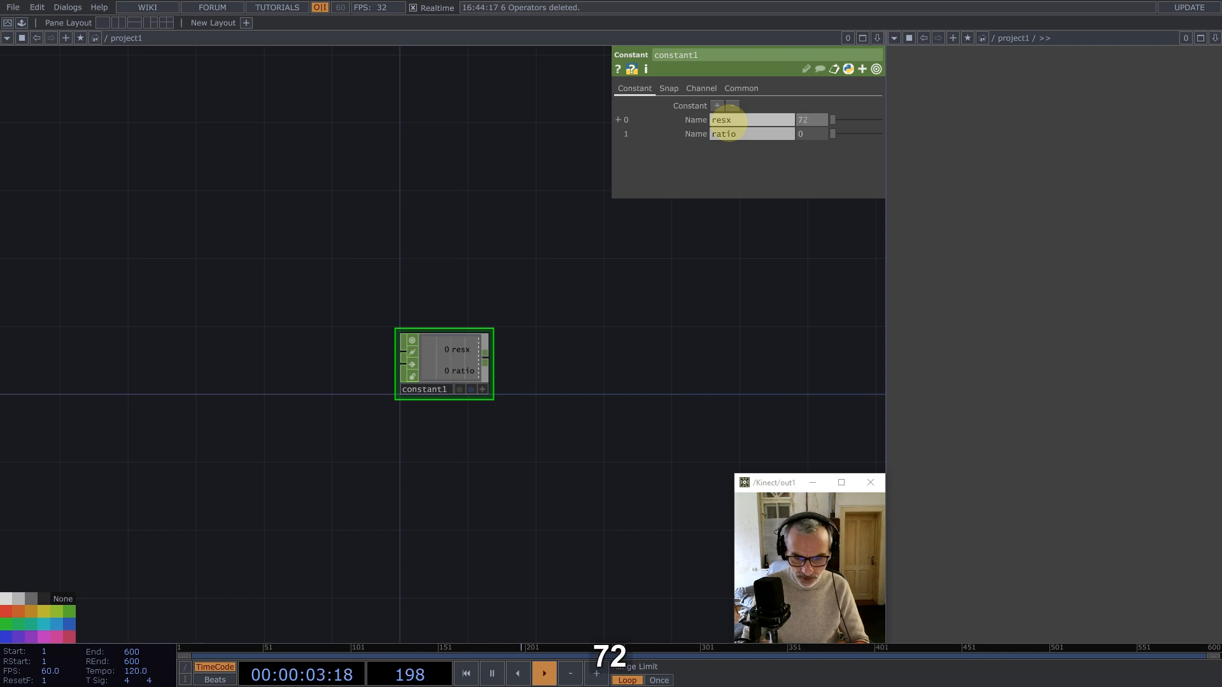
{"action": "key", "text": "Return"}
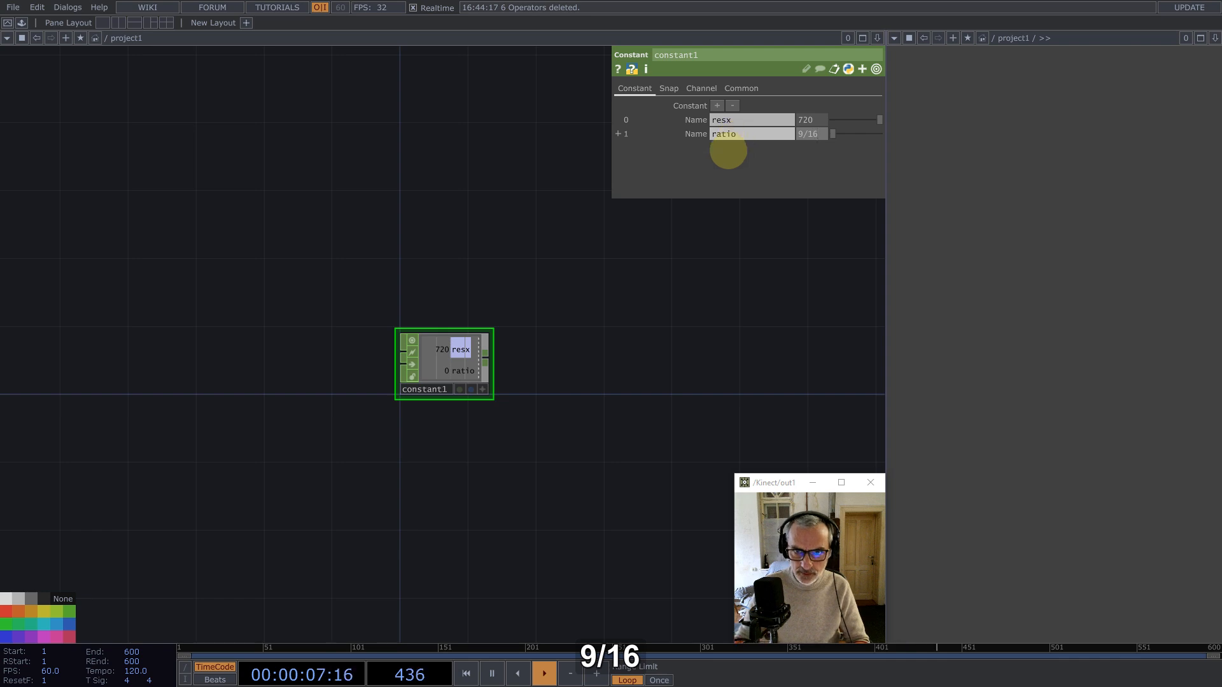
Step: Add a Null CHOP connected to the output of constant1
{"action": "middle_click", "coordinate": [485, 354]}
{"action": "type", "text": "nu"}
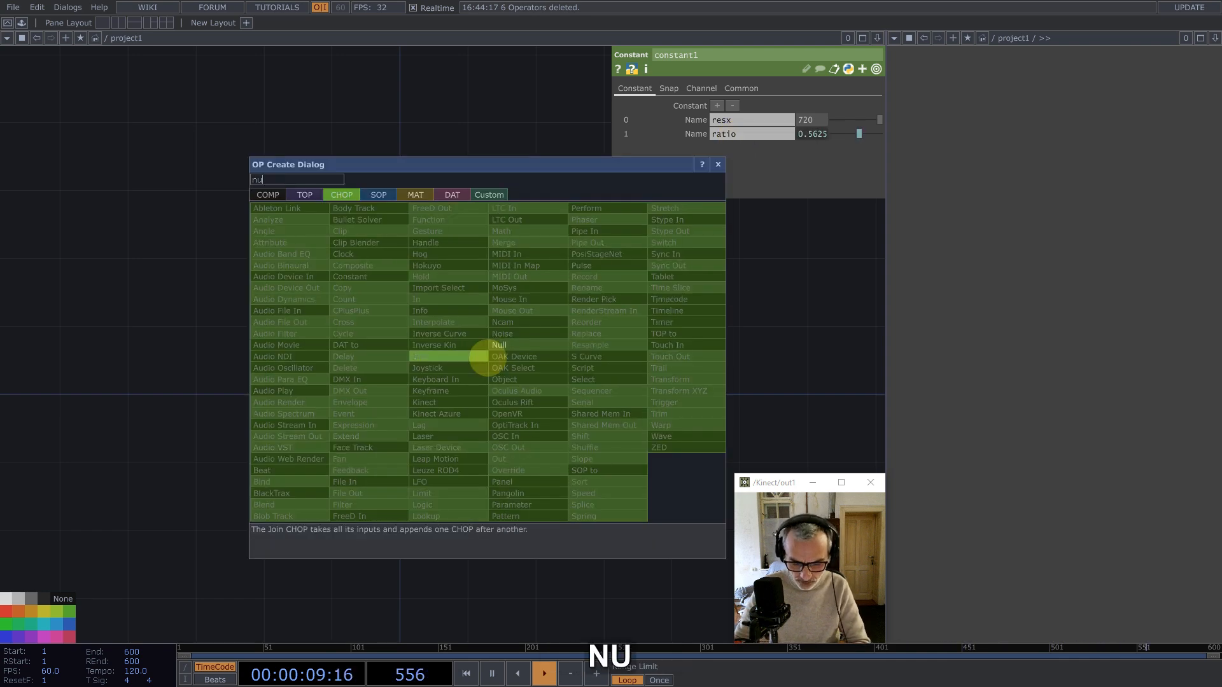
{"action": "type", "text": "l"}
{"action": "left_click", "coordinate": [507, 345]}
{"action": "left_click", "coordinate": [750, 364]}
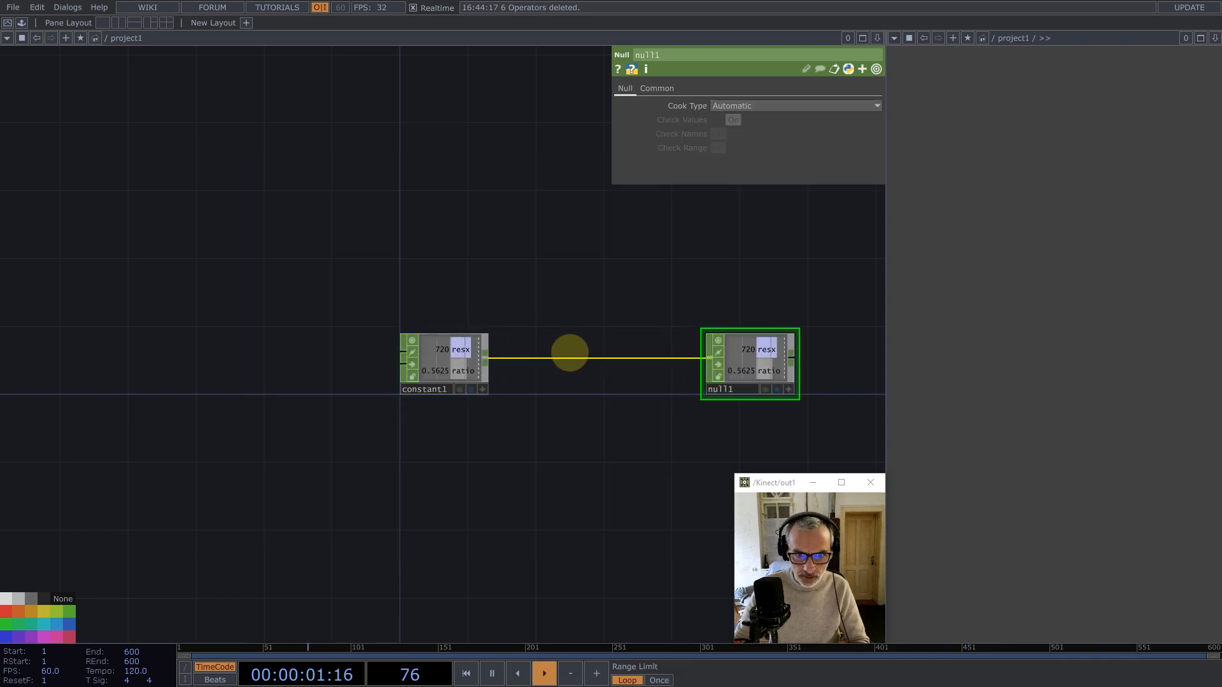
Step: Insert a second Null CHOP on the wire between constant1 and null1
{"action": "right_click", "coordinate": [570, 355]}
{"action": "left_click", "coordinate": [578, 345]}
{"action": "type", "text": "nu"}
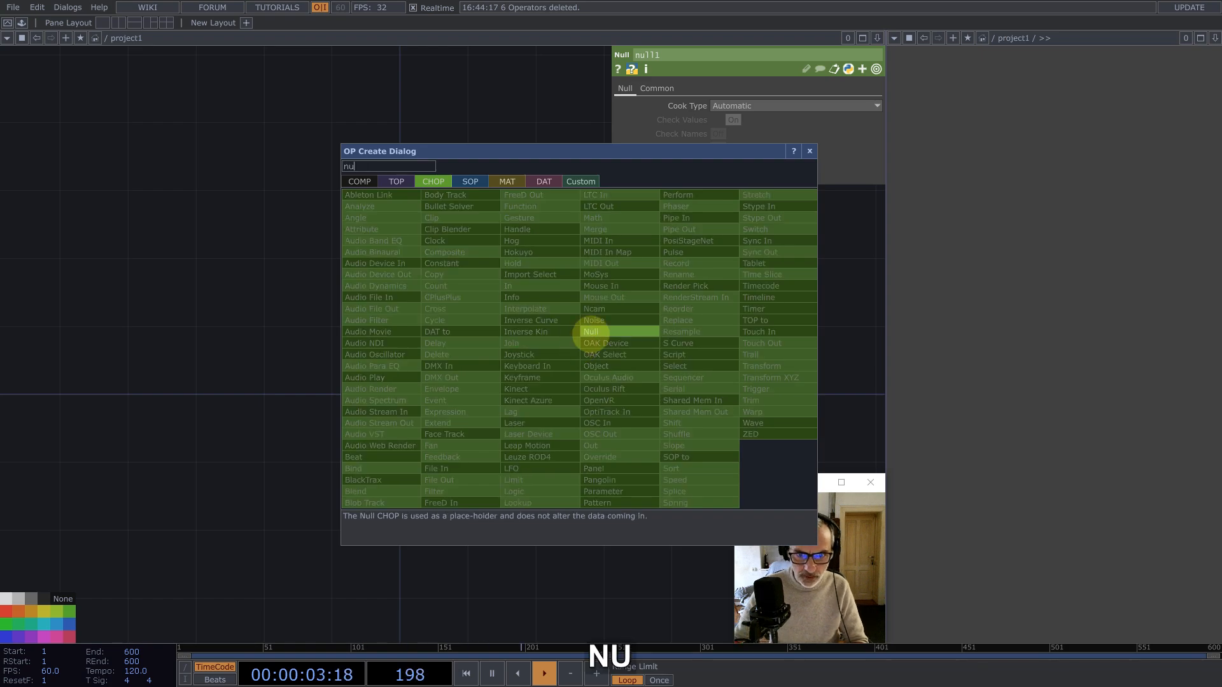
{"action": "left_click", "coordinate": [592, 332]}
{"action": "left_click", "coordinate": [578, 356]}
Step: Collapse the middle Null CHOP into a Base component and name it Data
{"action": "right_click", "coordinate": [576, 280]}
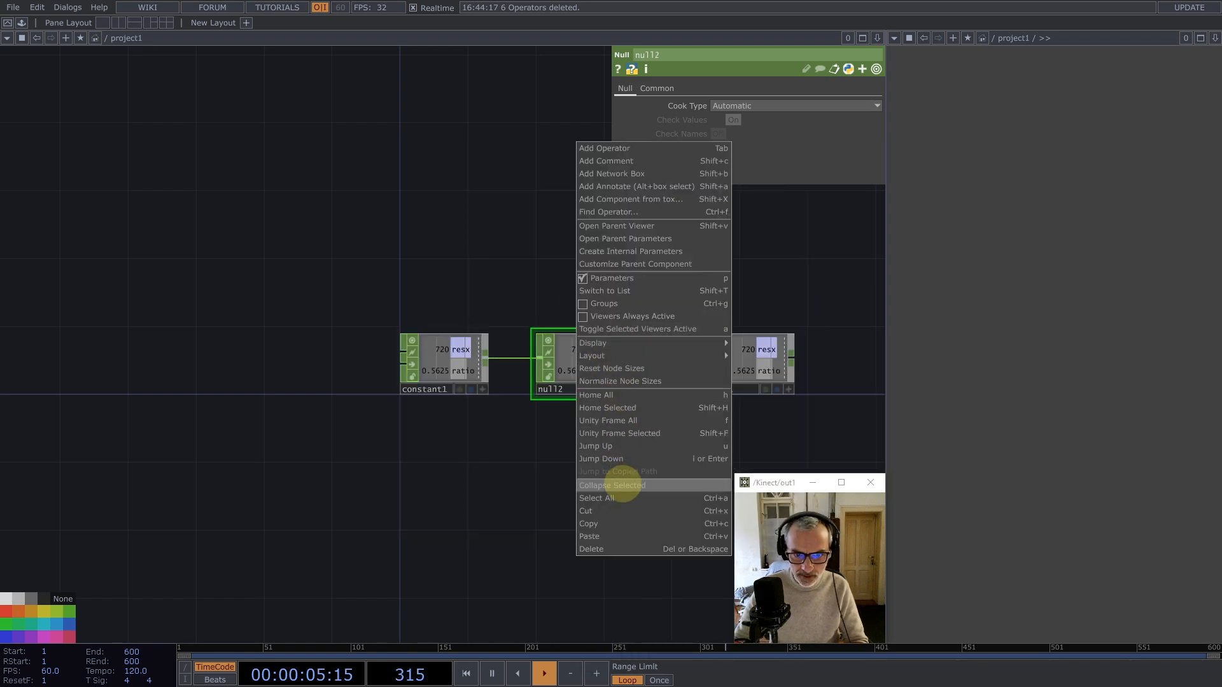
{"action": "left_click", "coordinate": [623, 486]}
{"action": "left_click_drag", "start_coordinate": [561, 393], "coordinate": [576, 423]}
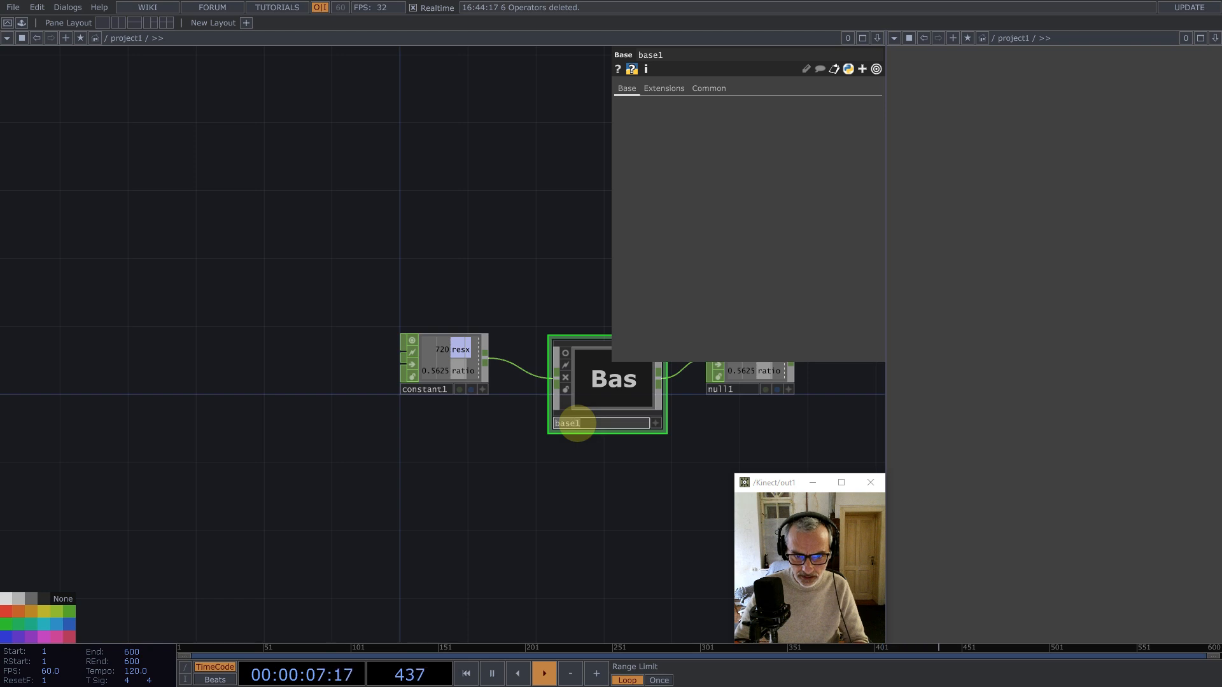
{"action": "type", "text": "Data"}
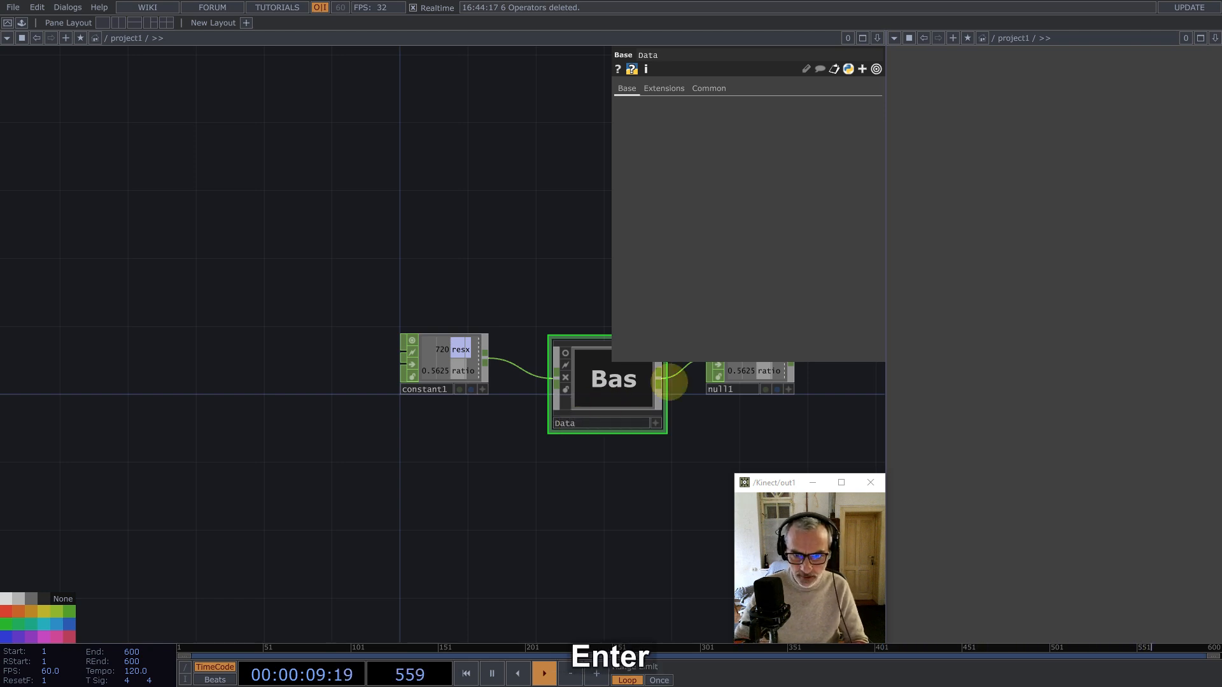
Step: Delete the Null CHOP that follows Data, and also the one inside the Data component
{"action": "left_click", "coordinate": [763, 372]}
{"action": "key", "text": "BackSpace"}
{"action": "left_click", "coordinate": [611, 380]}
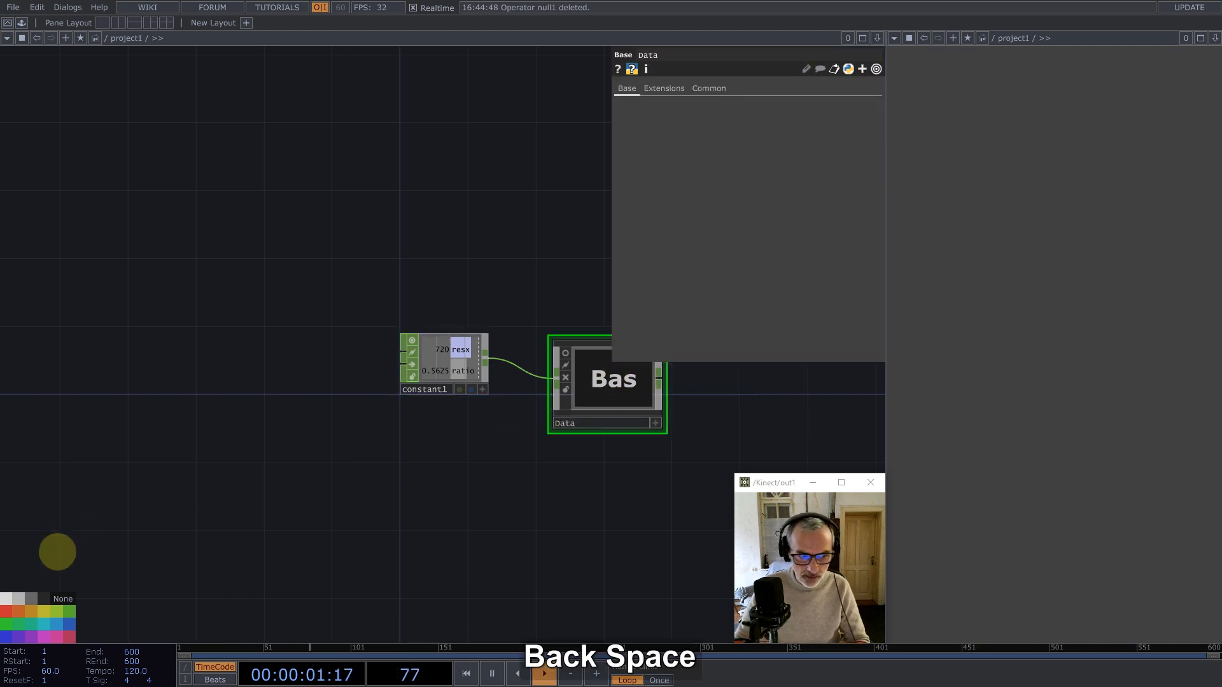
{"action": "double_click", "coordinate": [597, 390]}
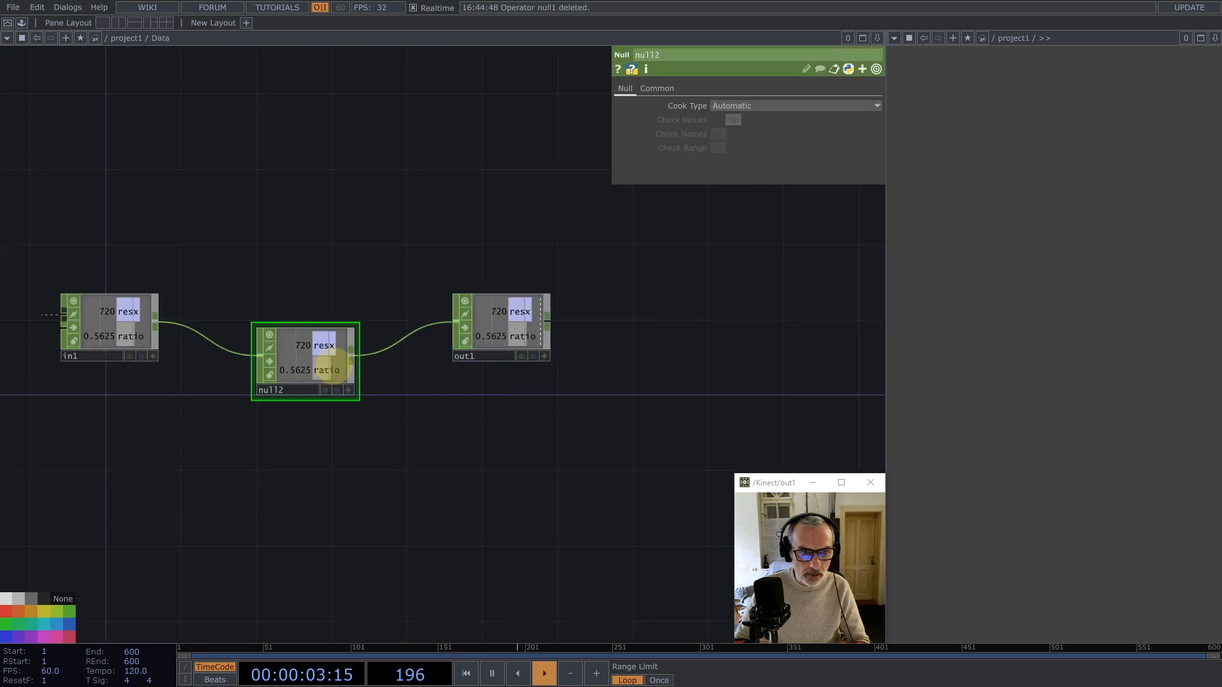
{"action": "key", "text": "BackSpace"}
Step: Branch a Select CHOP off in1 and place it above the wire to out1
{"action": "left_click", "coordinate": [142, 332]}
{"action": "middle_click", "coordinate": [155, 320]}
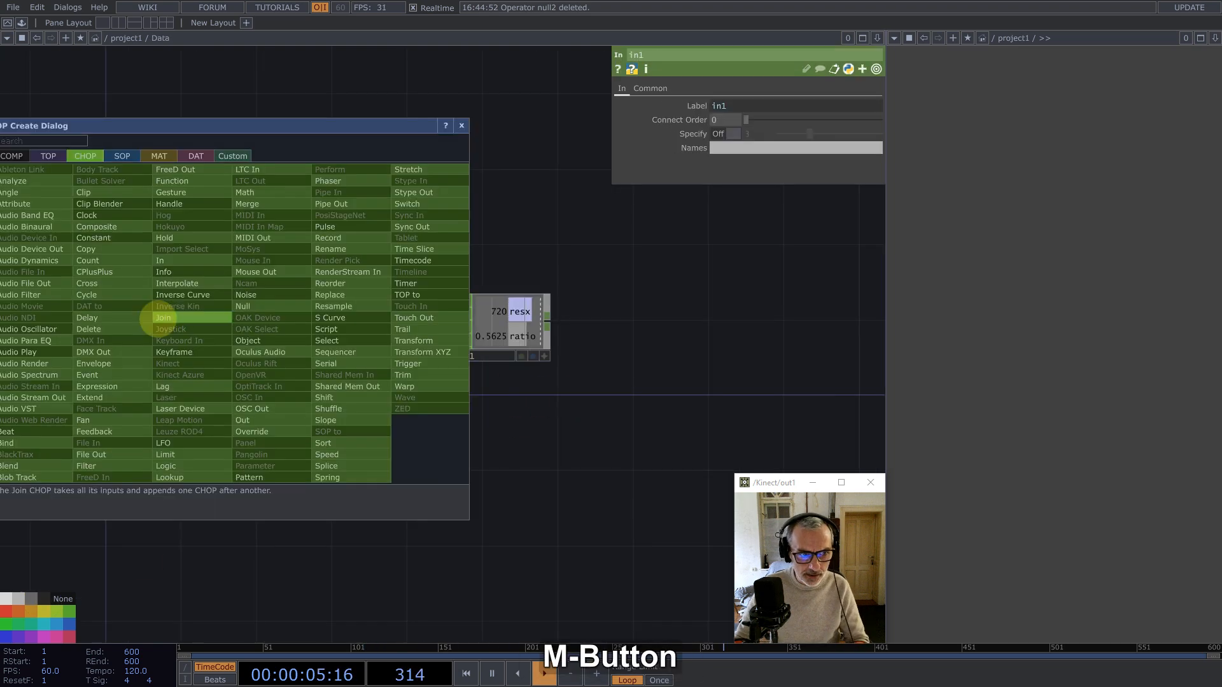
{"action": "type", "text": "se"}
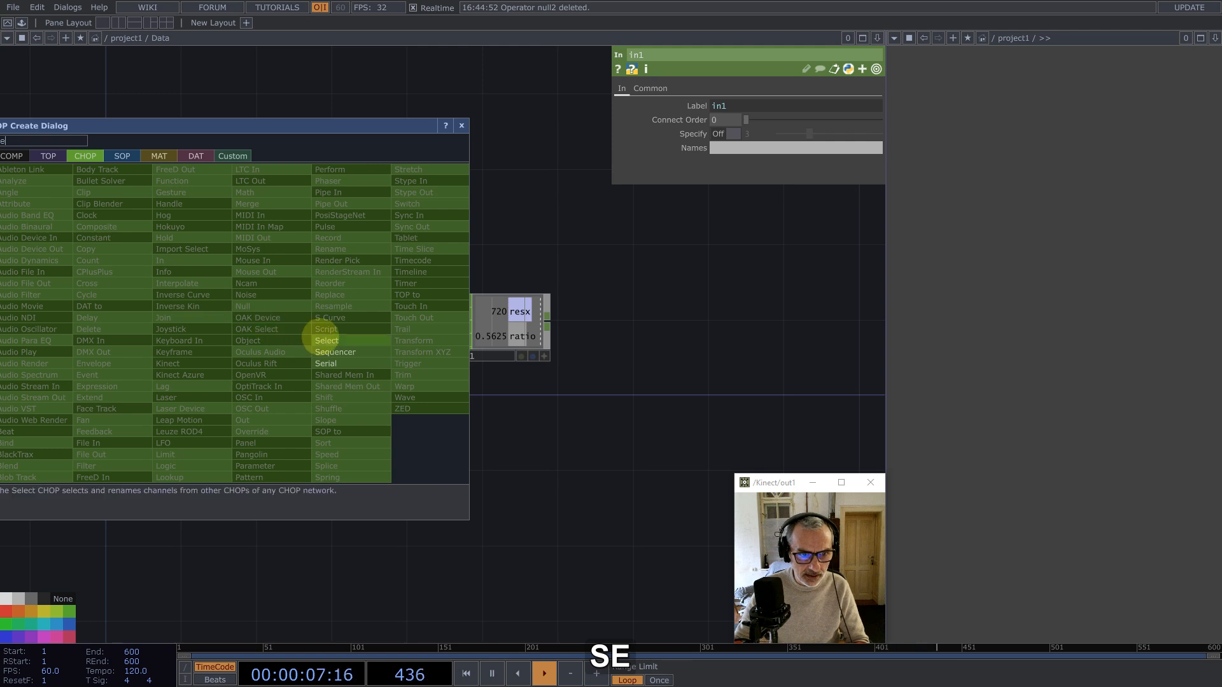
{"action": "left_click", "coordinate": [324, 341]}
{"action": "left_click", "coordinate": [263, 238]}
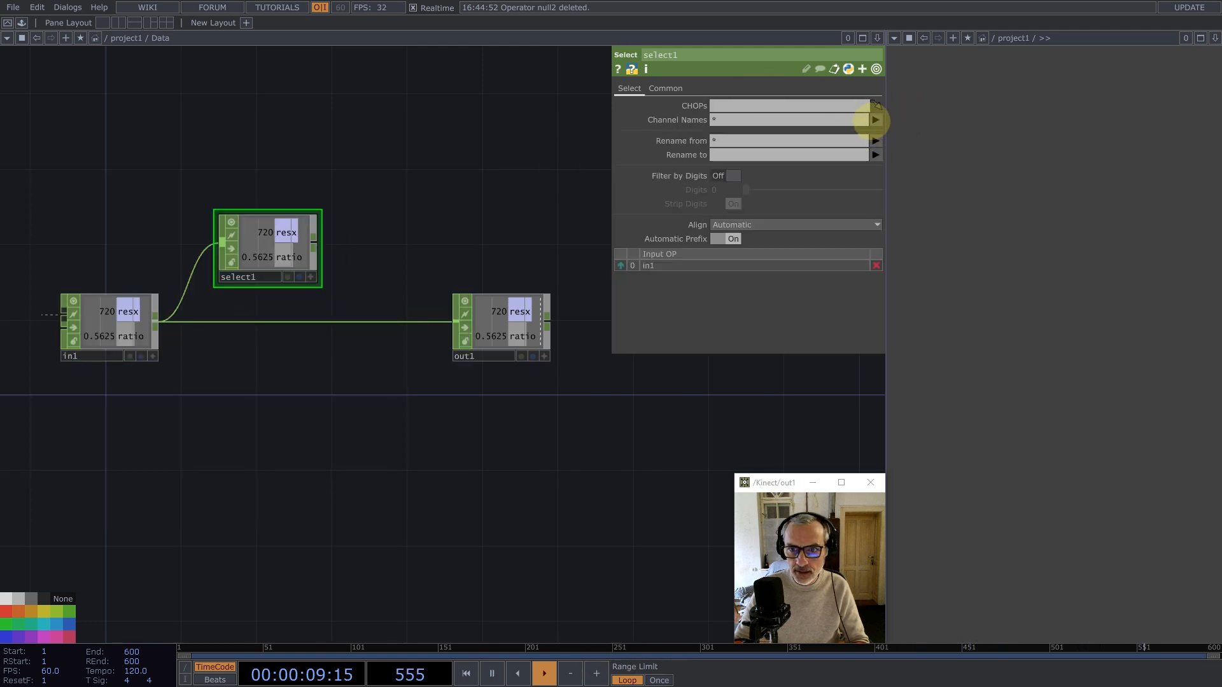
Step: Have select1 pick the channels resx and ratio, with rasy as the new channel name
{"action": "left_click", "coordinate": [876, 120]}
{"action": "left_click", "coordinate": [881, 145]}
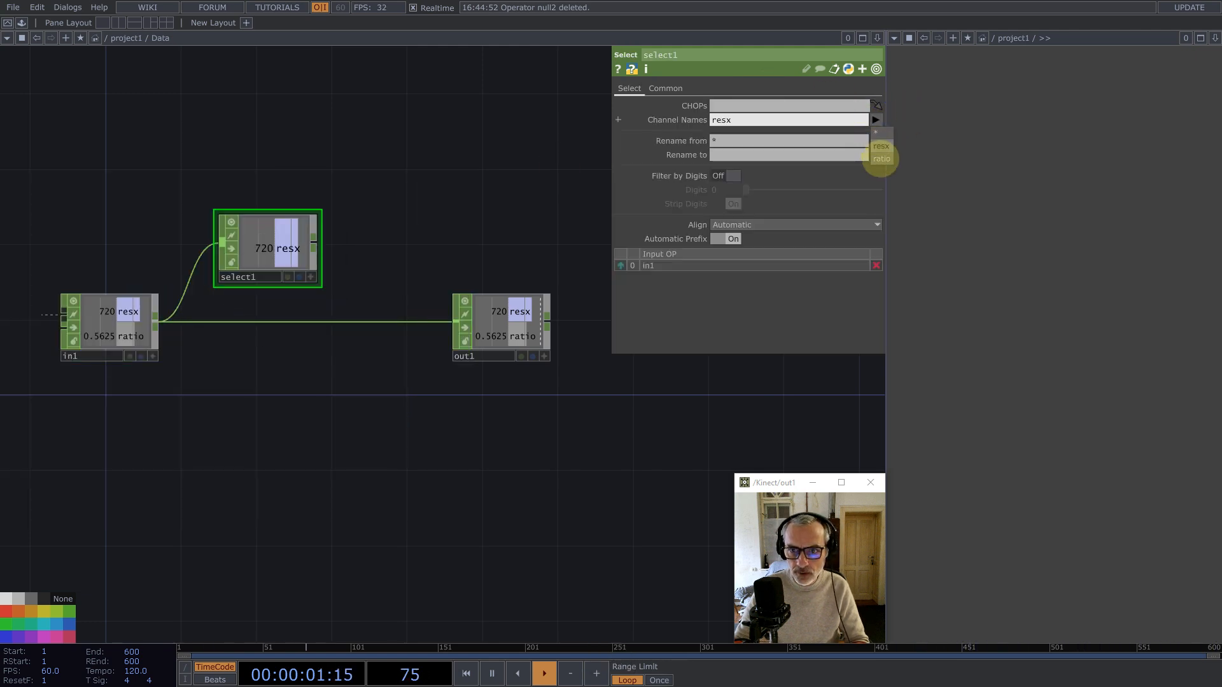
{"action": "left_click", "coordinate": [882, 159]}
{"action": "left_click", "coordinate": [748, 154]}
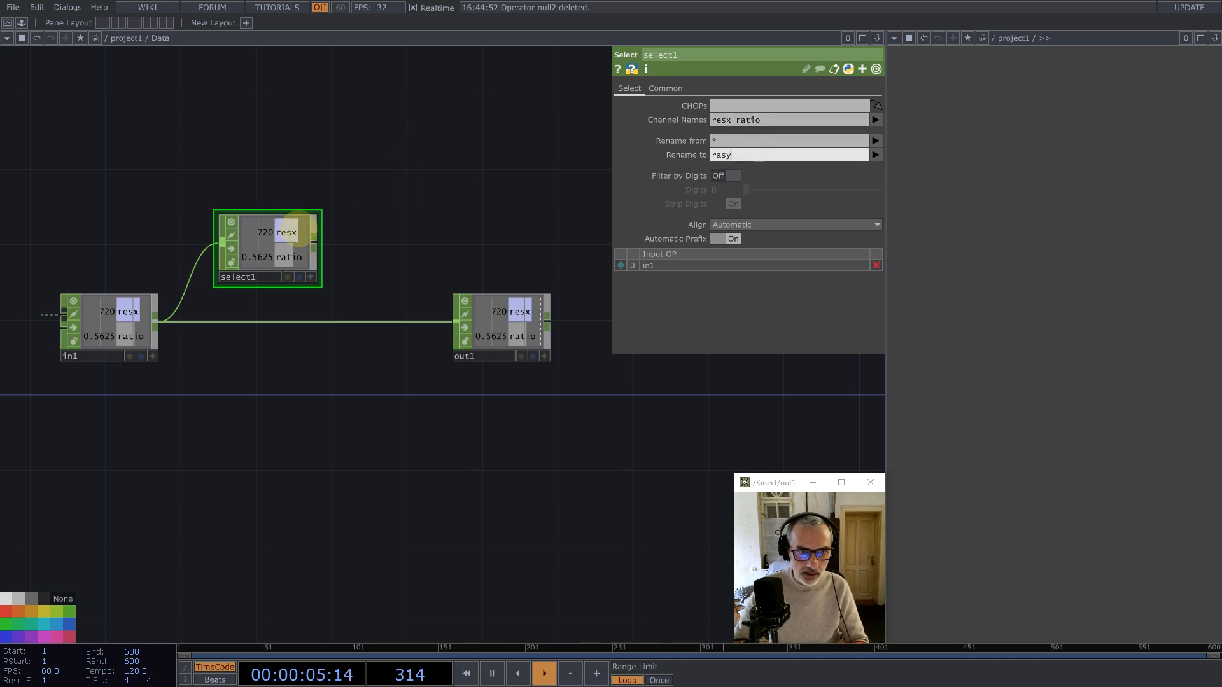
Step: Add a Math CHOP after select1 that combines channels with Divide and has Integer set to Floor
{"action": "middle_click", "coordinate": [315, 240]}
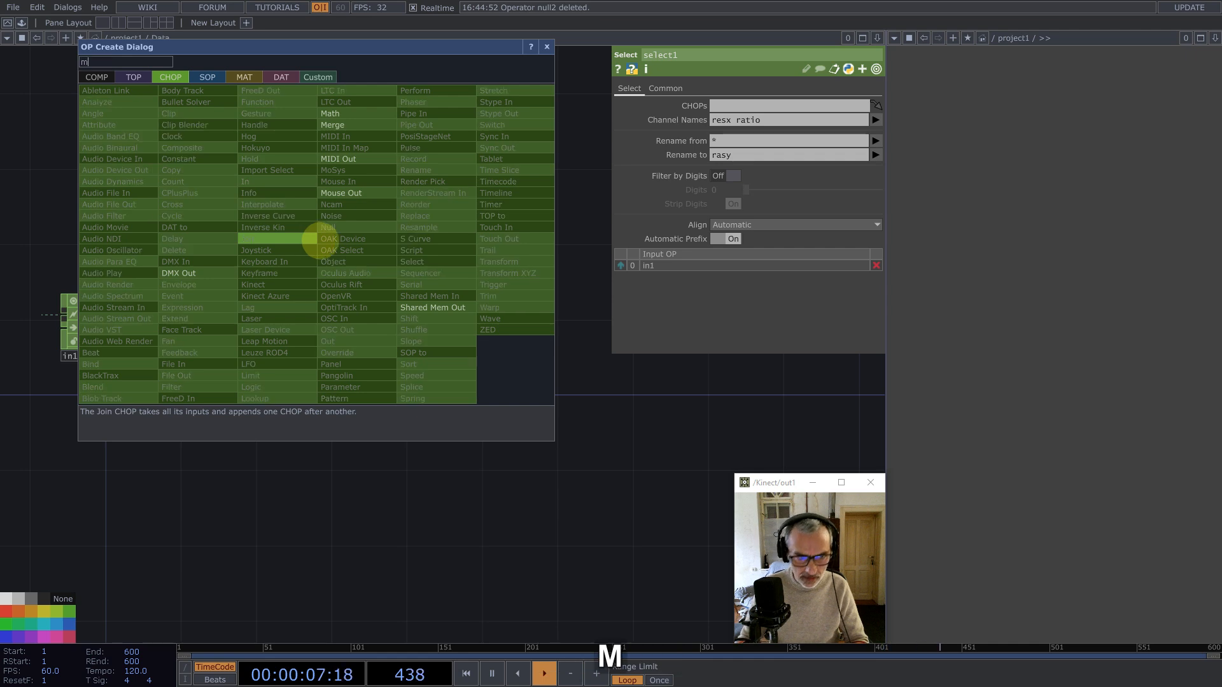
{"action": "left_click", "coordinate": [332, 116]}
{"action": "left_click", "coordinate": [379, 250]}
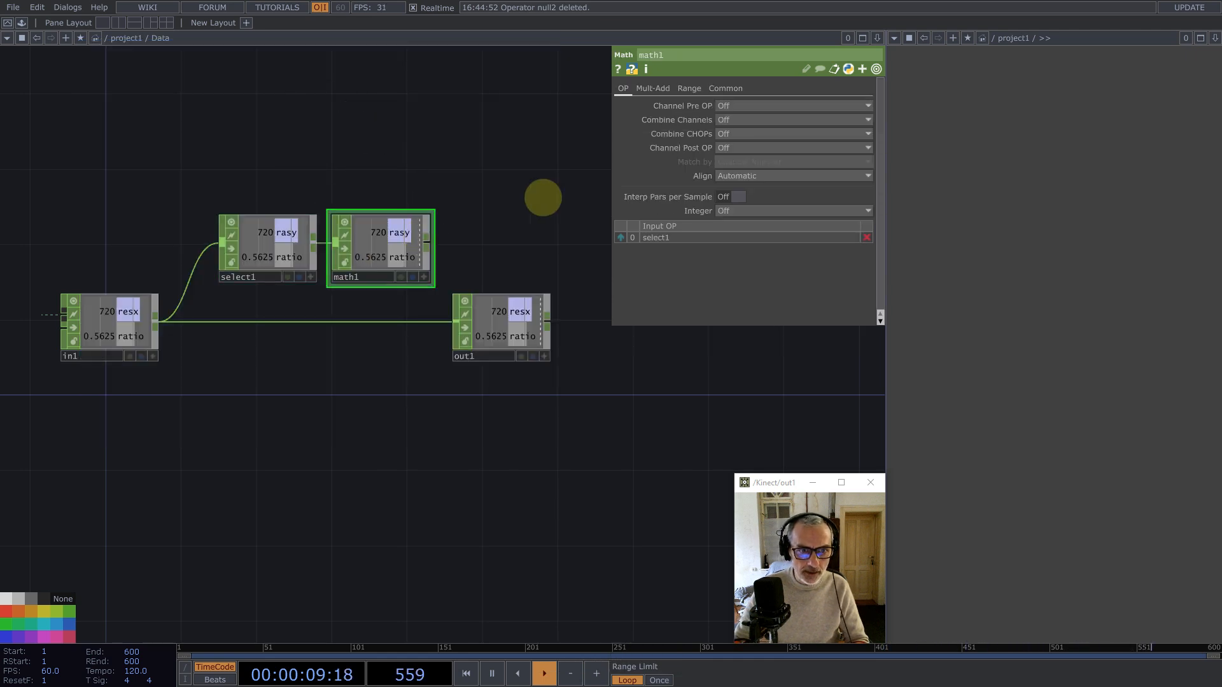
{"action": "left_click", "coordinate": [725, 133]}
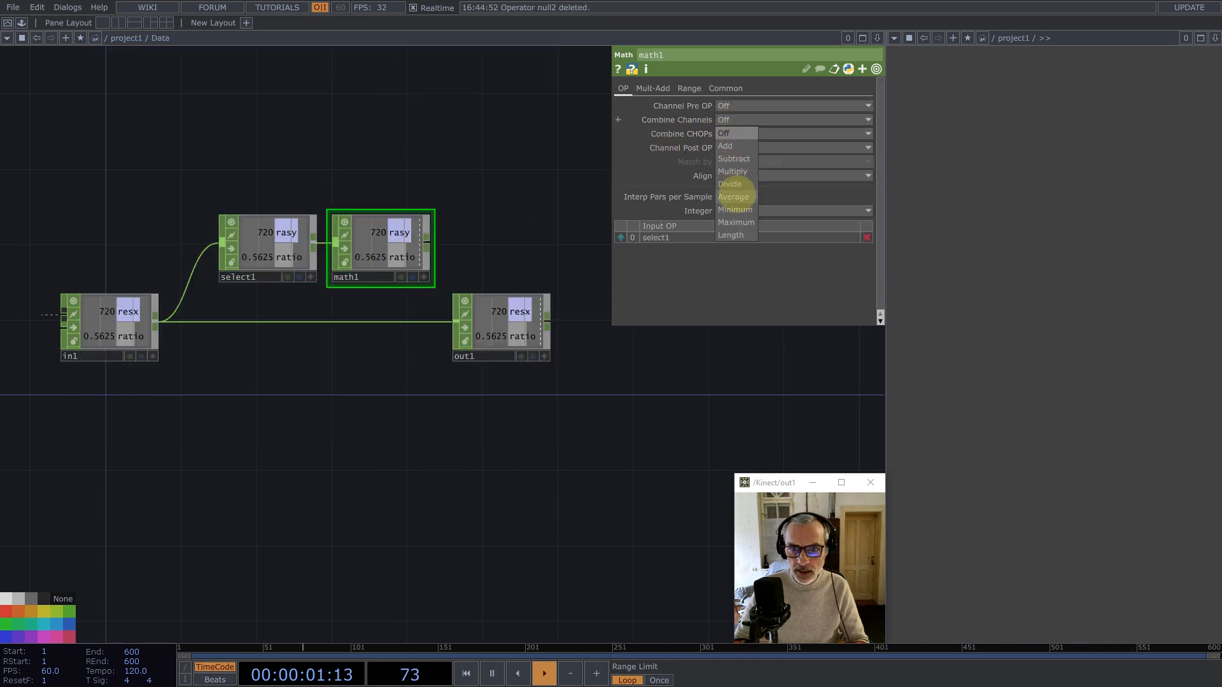
{"action": "left_click", "coordinate": [730, 185]}
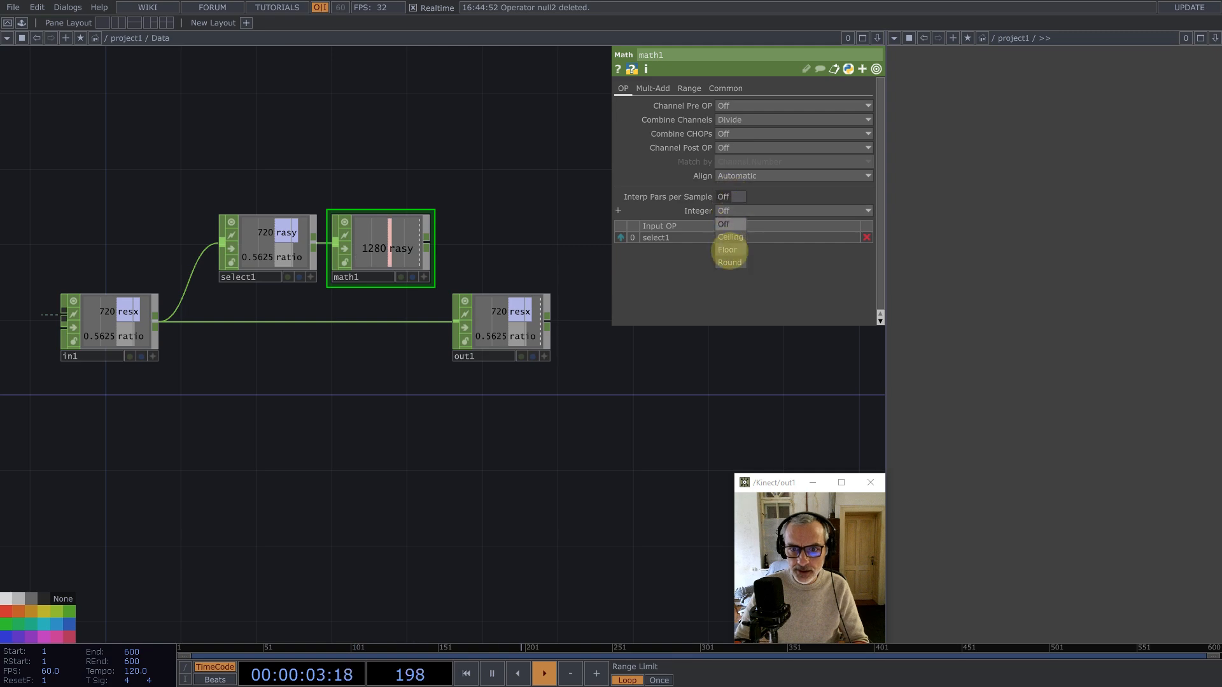
{"action": "left_click", "coordinate": [728, 248]}
Step: Shift out1 farther from in1 and insert a Merge CHOP on the wire between them
{"action": "left_click_drag", "start_coordinate": [504, 319], "coordinate": [628, 334]}
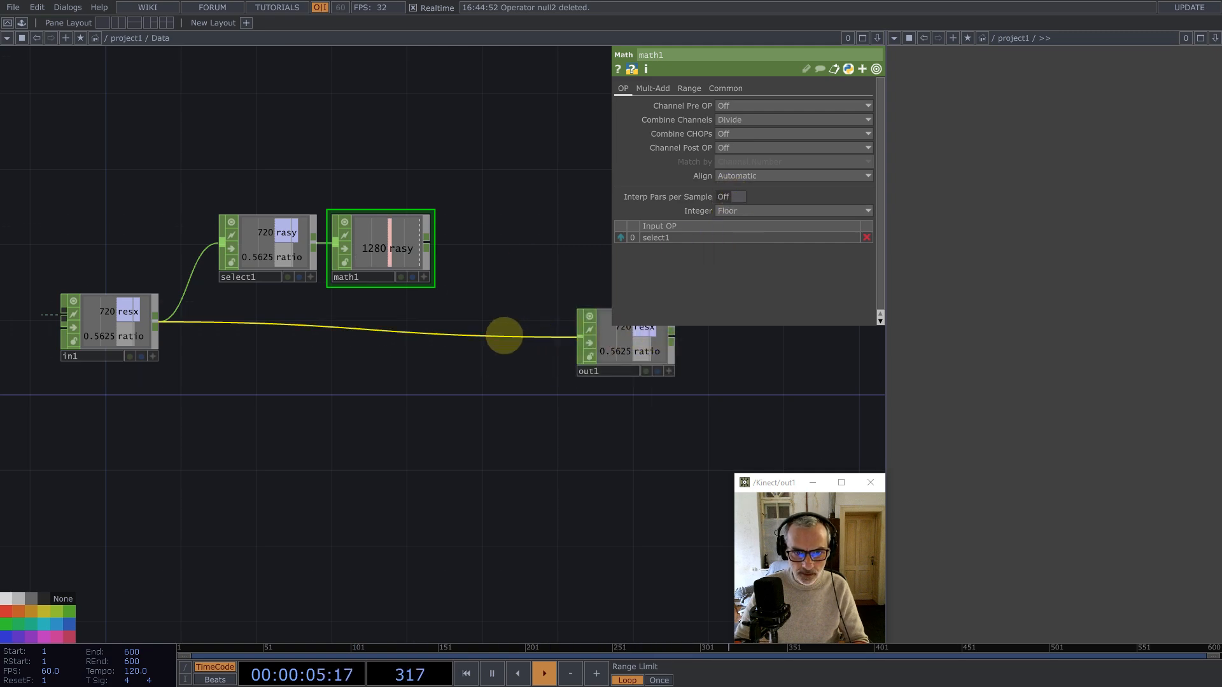
{"action": "right_click", "coordinate": [504, 336]}
{"action": "left_click", "coordinate": [513, 327]}
{"action": "type", "text": "me"}
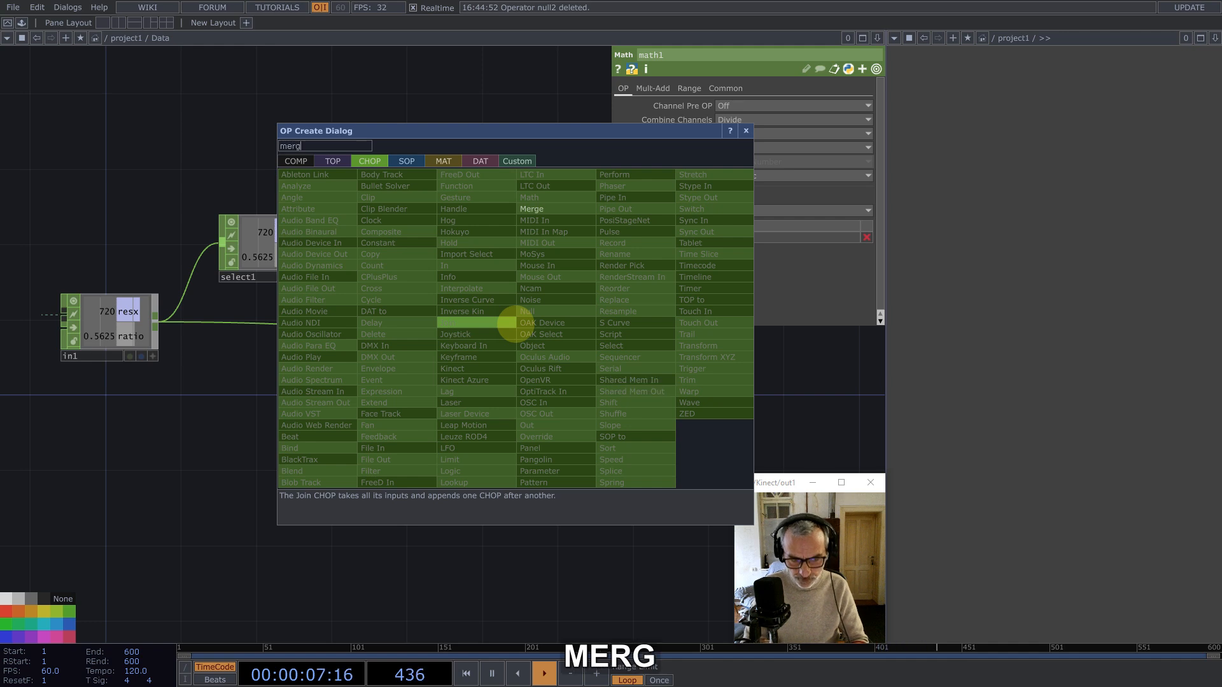
{"action": "type", "text": "rg"}
{"action": "left_click", "coordinate": [547, 210]}
{"action": "left_click", "coordinate": [506, 349]}
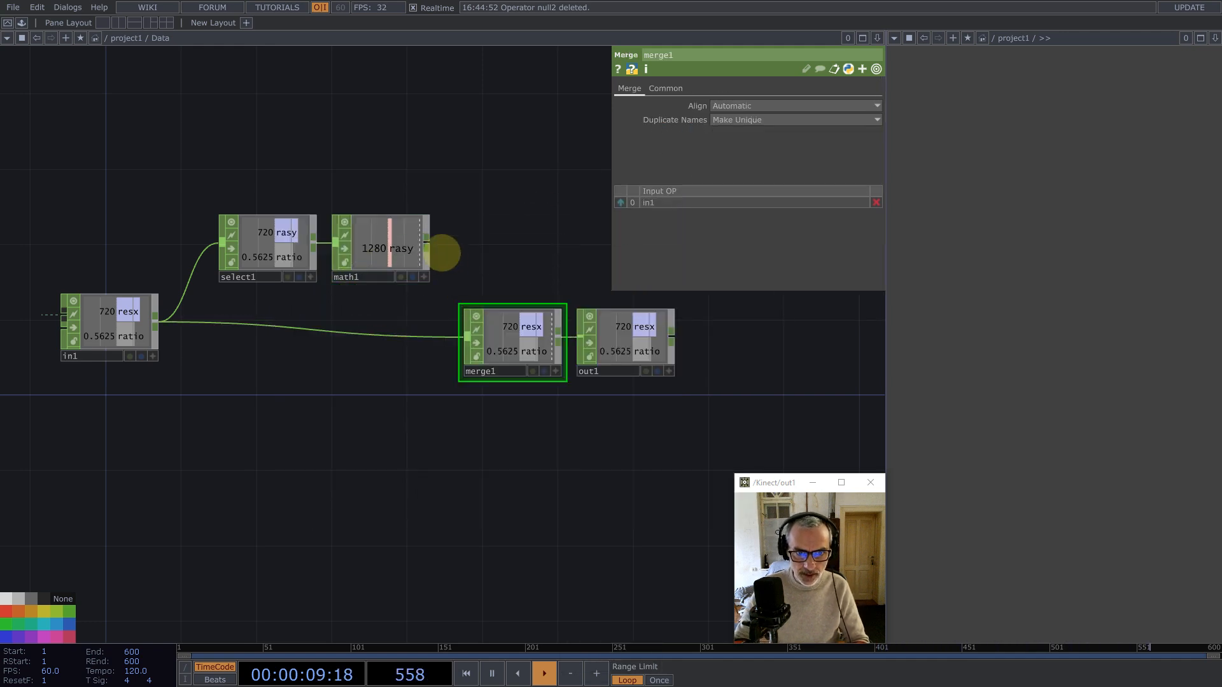
Step: Connect math1 to the Merge CHOP and move merge1 and out1 together farther along to make room
{"action": "left_click_drag", "start_coordinate": [429, 248], "coordinate": [463, 340]}
{"action": "right_click_drag", "start_coordinate": [491, 256], "coordinate": [659, 379]}
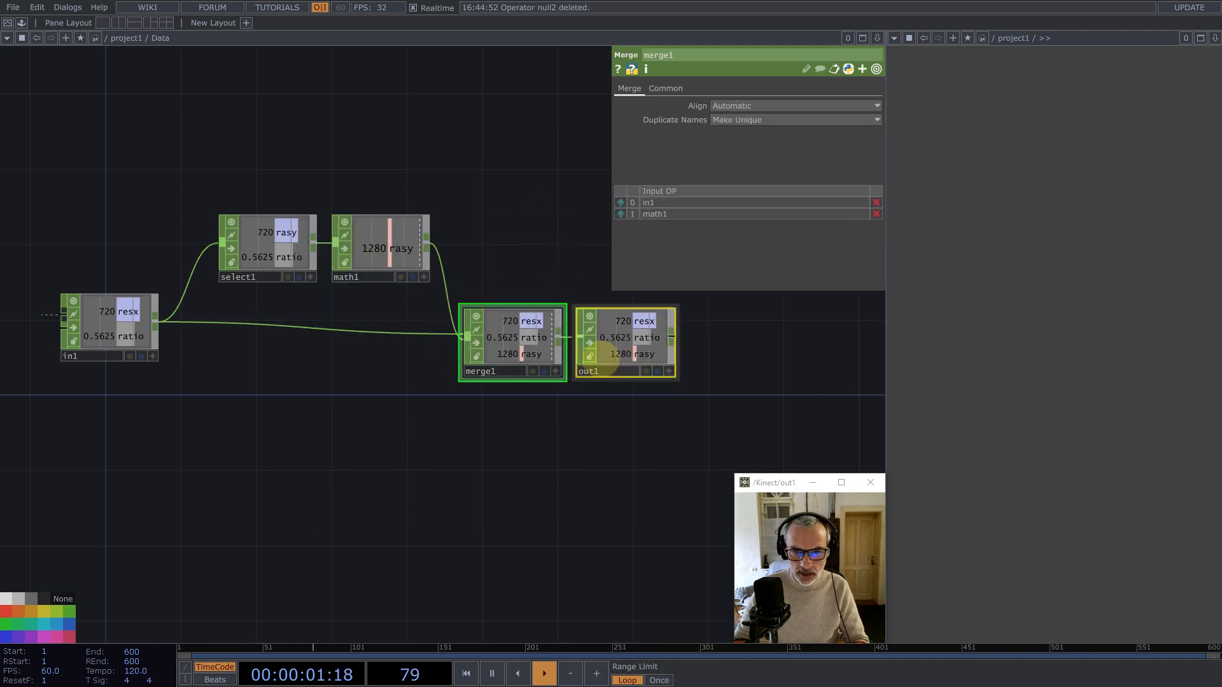
{"action": "left_click_drag", "start_coordinate": [591, 362], "coordinate": [689, 342]}
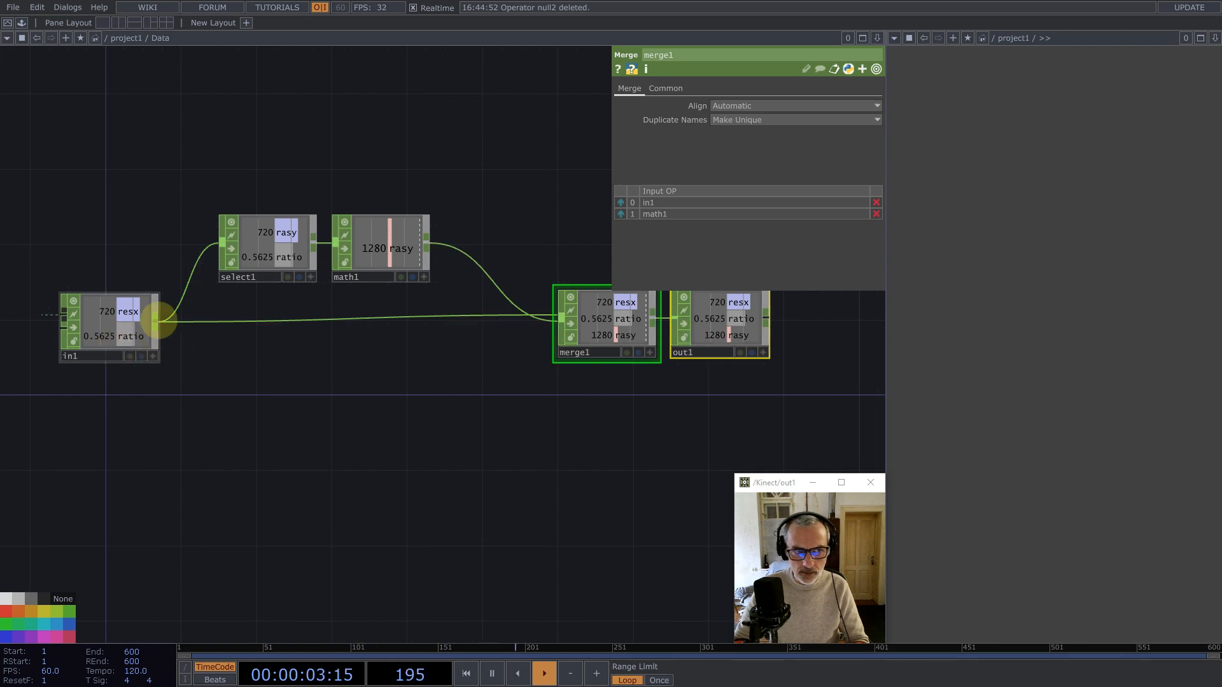
Step: Branch a second Select CHOP off in1 below the wire, picking channel resx and renaming it to ratio
{"action": "middle_click", "coordinate": [155, 320]}
{"action": "type", "text": "sel"}
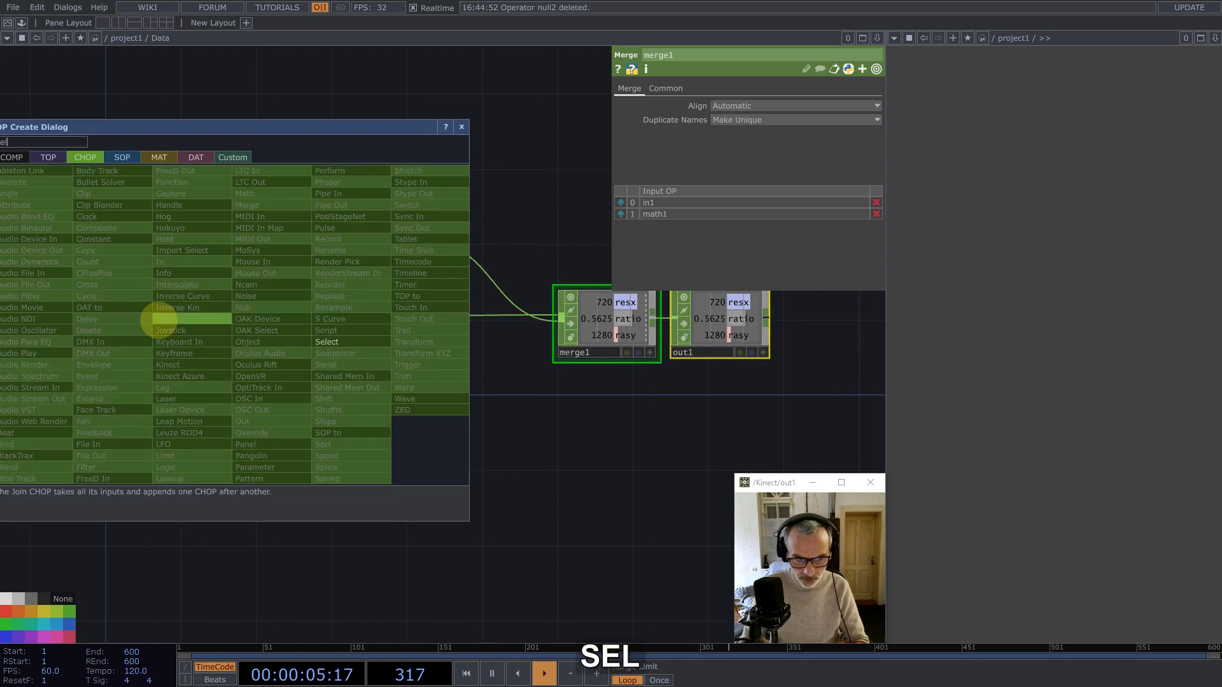
{"action": "left_click", "coordinate": [311, 342]}
{"action": "left_click", "coordinate": [247, 398]}
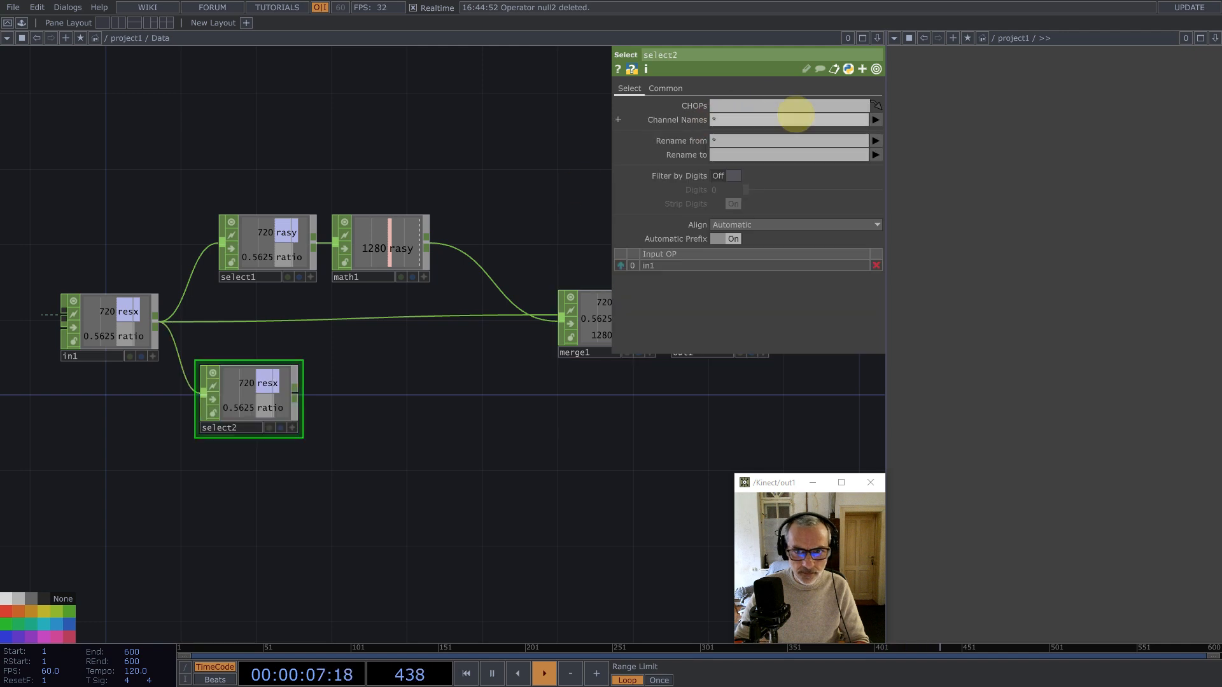
{"action": "left_click", "coordinate": [876, 120]}
{"action": "left_click", "coordinate": [881, 145]}
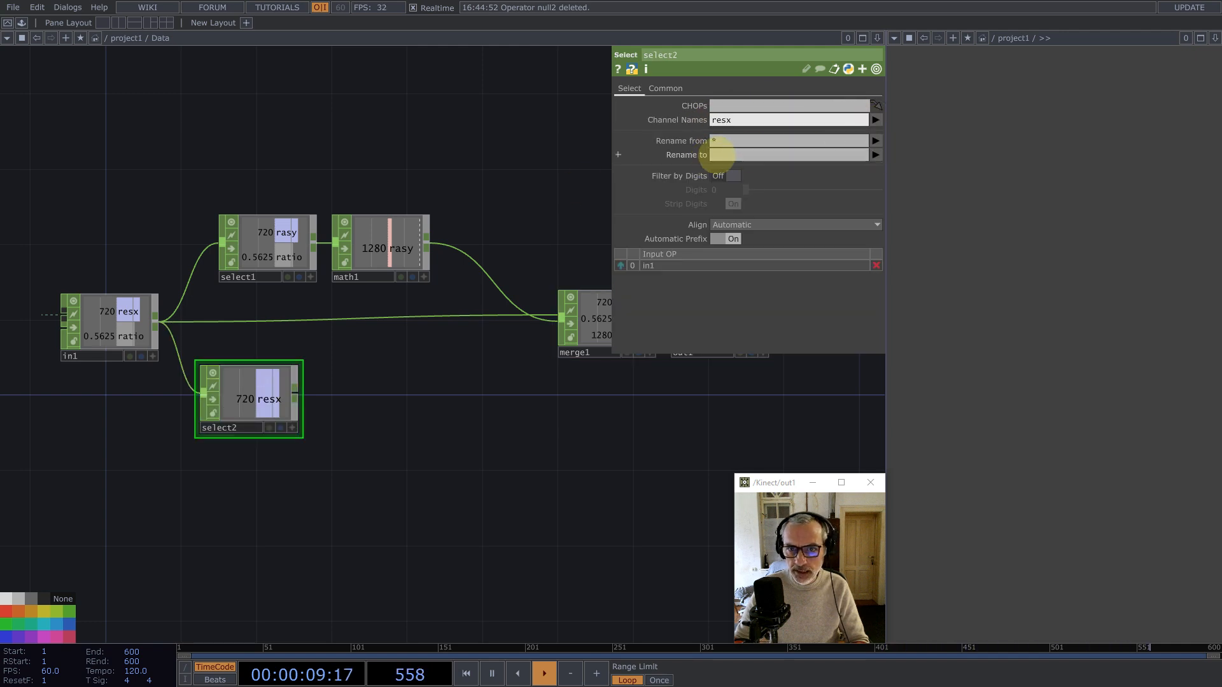
{"action": "left_click", "coordinate": [722, 155]}
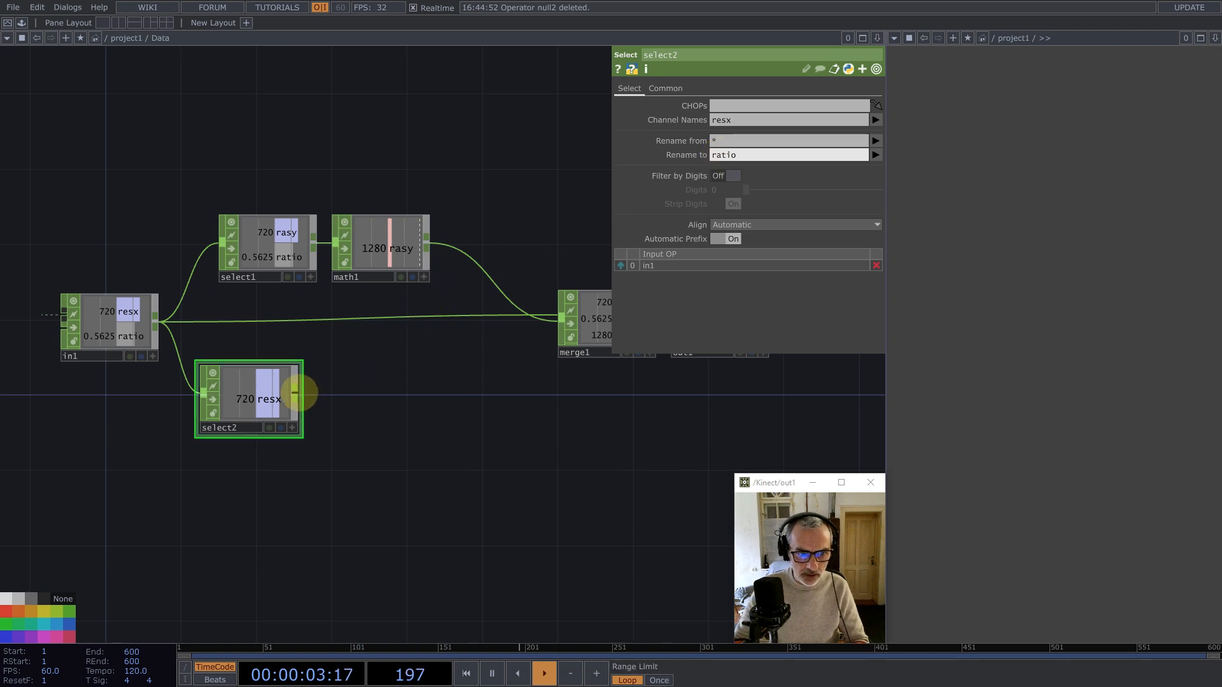
Step: Add a Math CHOP after select2
{"action": "right_click", "coordinate": [295, 393]}
{"action": "type", "text": "nm"}
{"action": "key", "text": "BackSpace"}
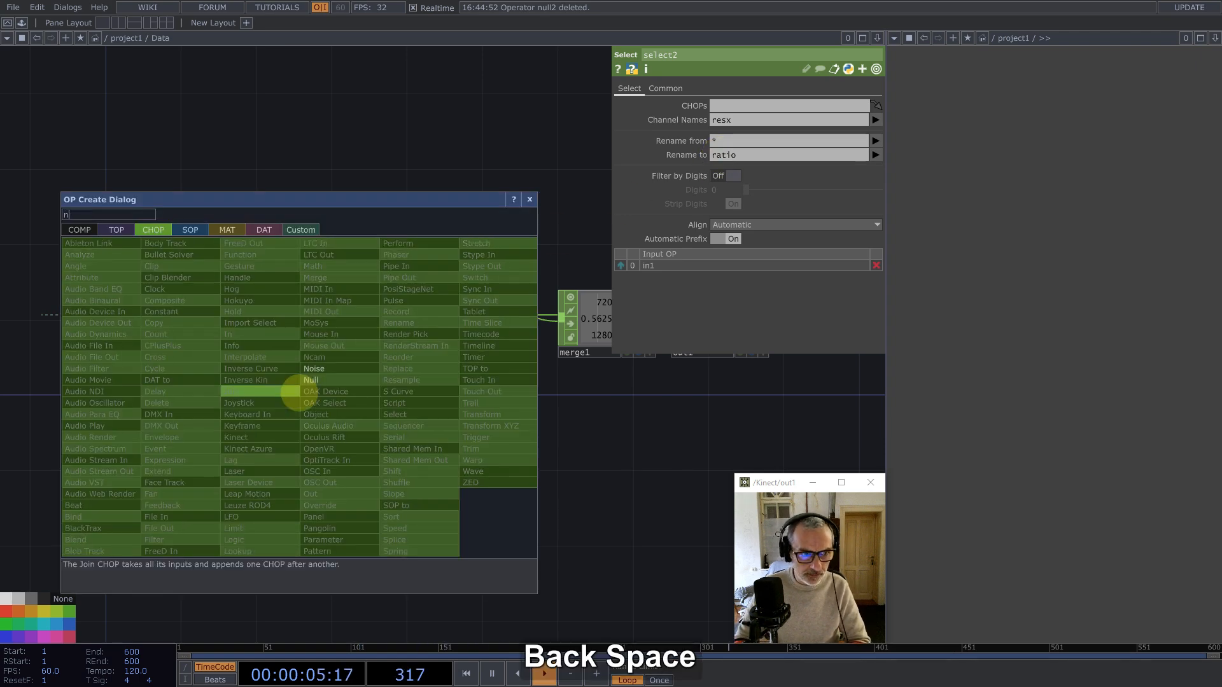
{"action": "type", "text": "m"}
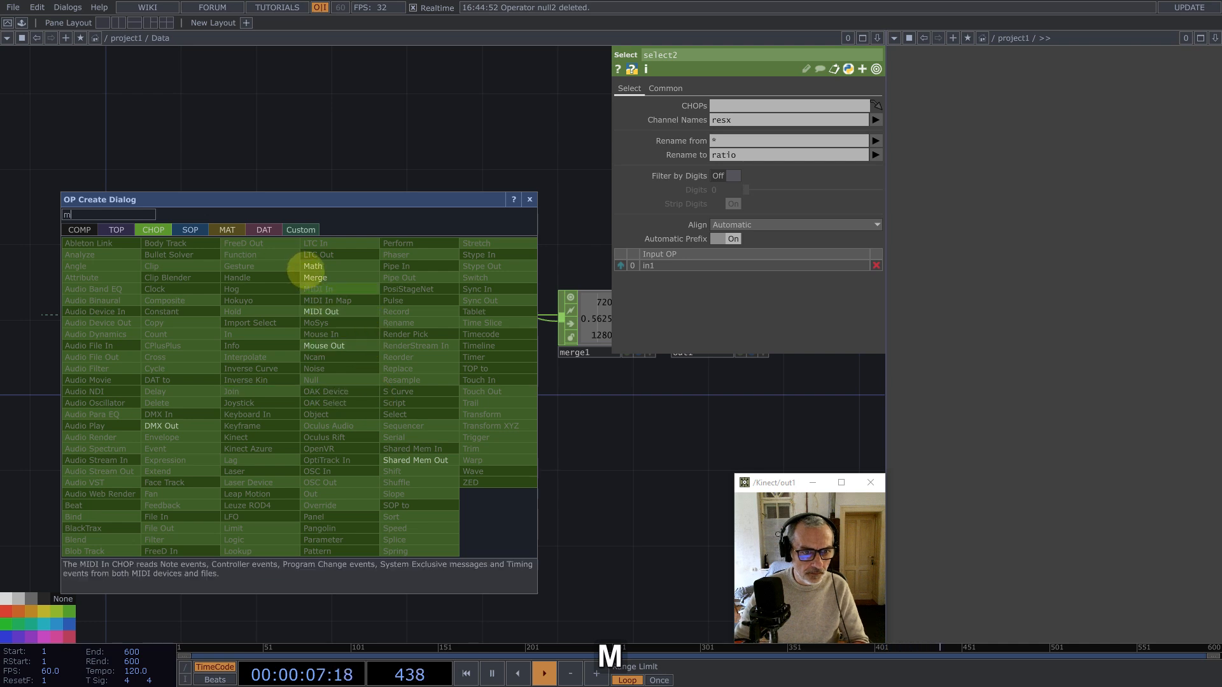
{"action": "left_click", "coordinate": [310, 267]}
{"action": "left_click", "coordinate": [362, 396]}
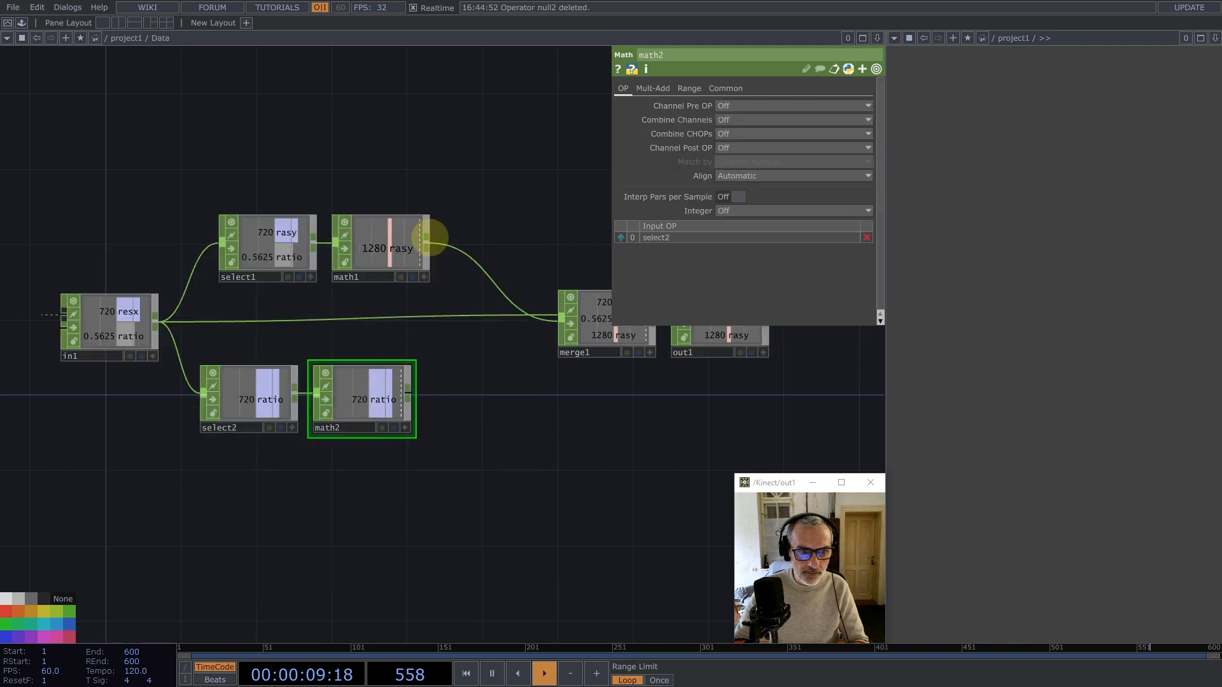
Step: Make math1's viewer active and correct select1's renamed channel to resy
{"action": "left_click", "coordinate": [422, 276]}
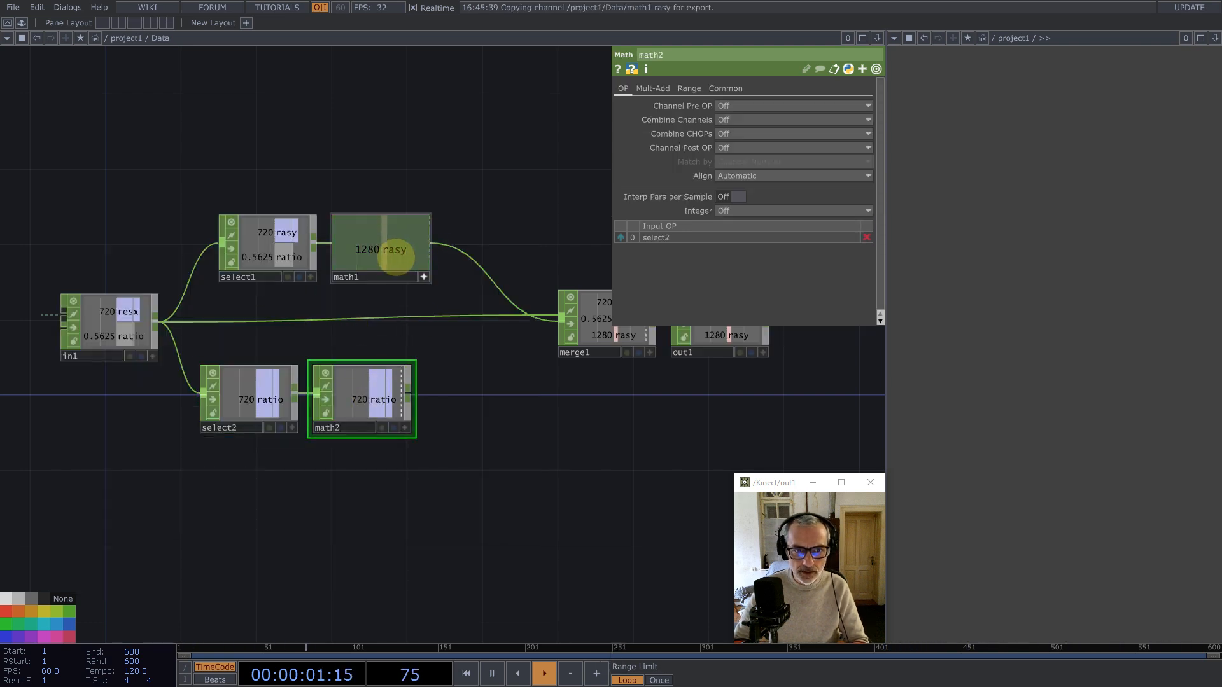
{"action": "left_click", "coordinate": [258, 242]}
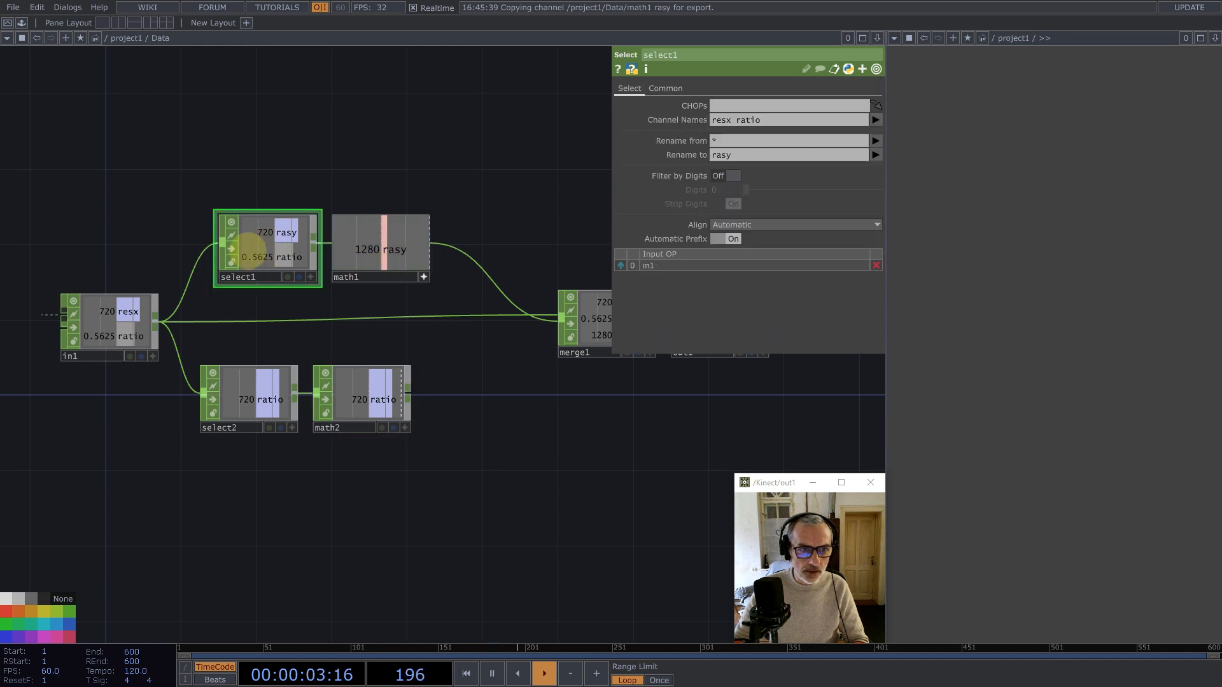
{"action": "left_click_drag", "start_coordinate": [721, 156], "coordinate": [714, 156]}
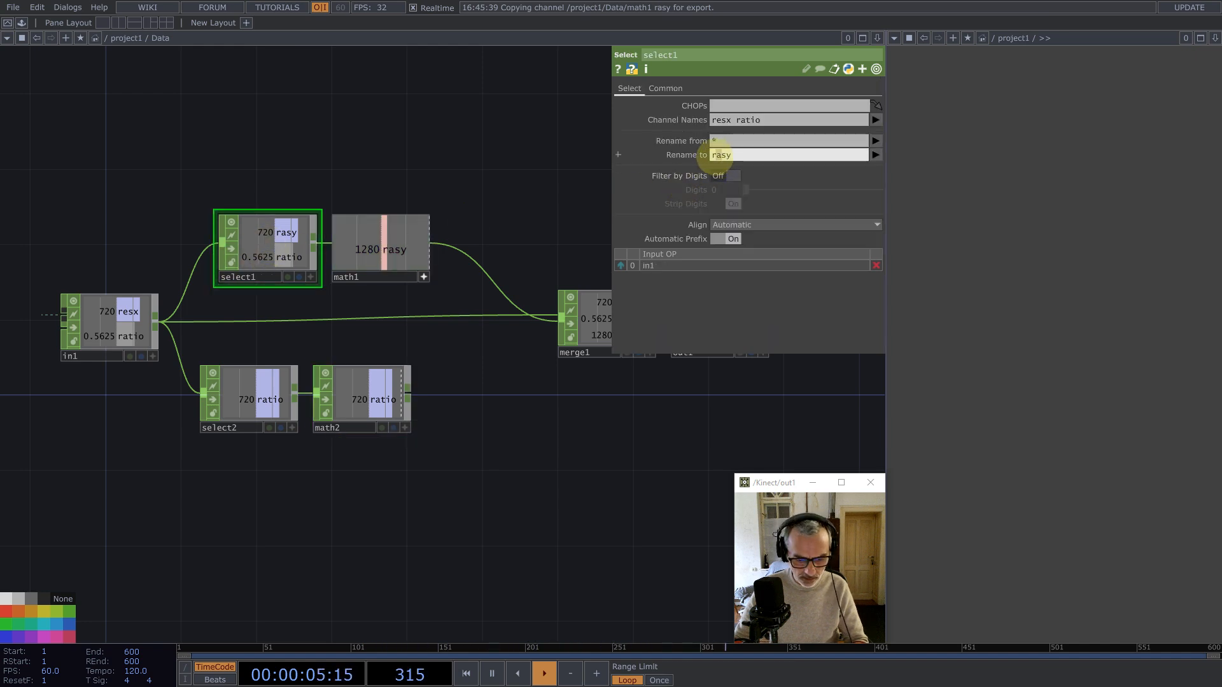
{"action": "type", "text": "e"}
{"action": "key", "text": "Return"}
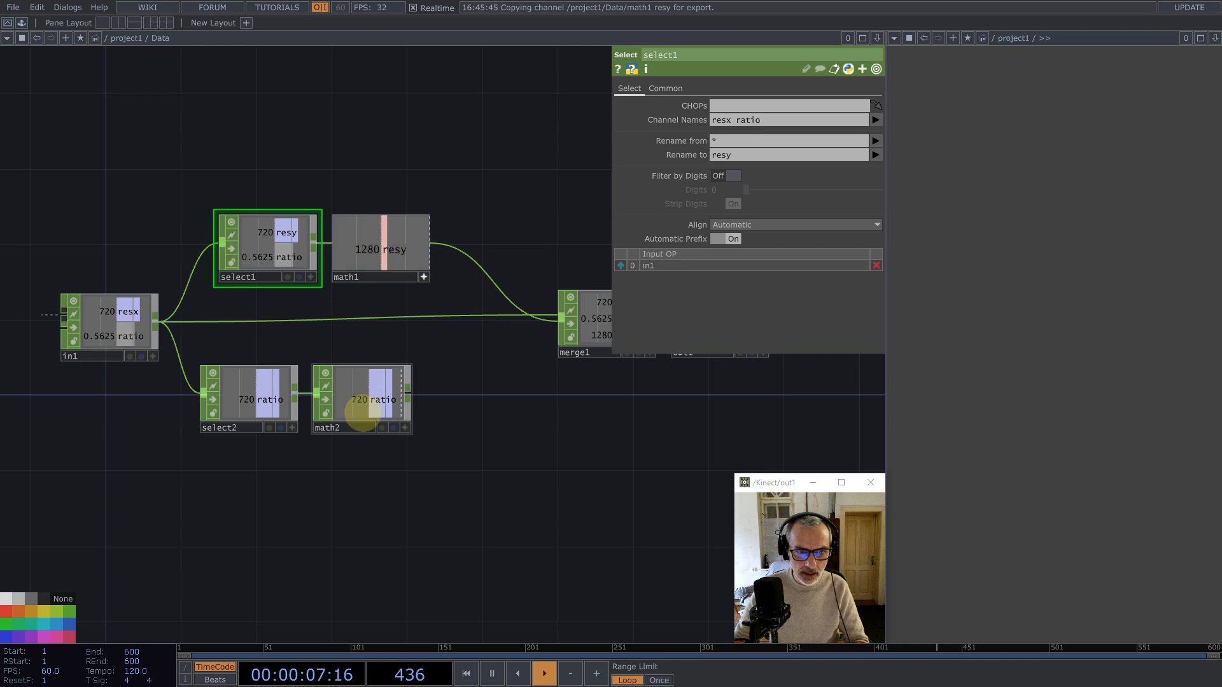
Step: Reference math1's resy channel in math2's Multiply parameter and turn the expression into 1/op('math1')['resy']
{"action": "left_click", "coordinate": [361, 412]}
{"action": "left_click", "coordinate": [655, 90]}
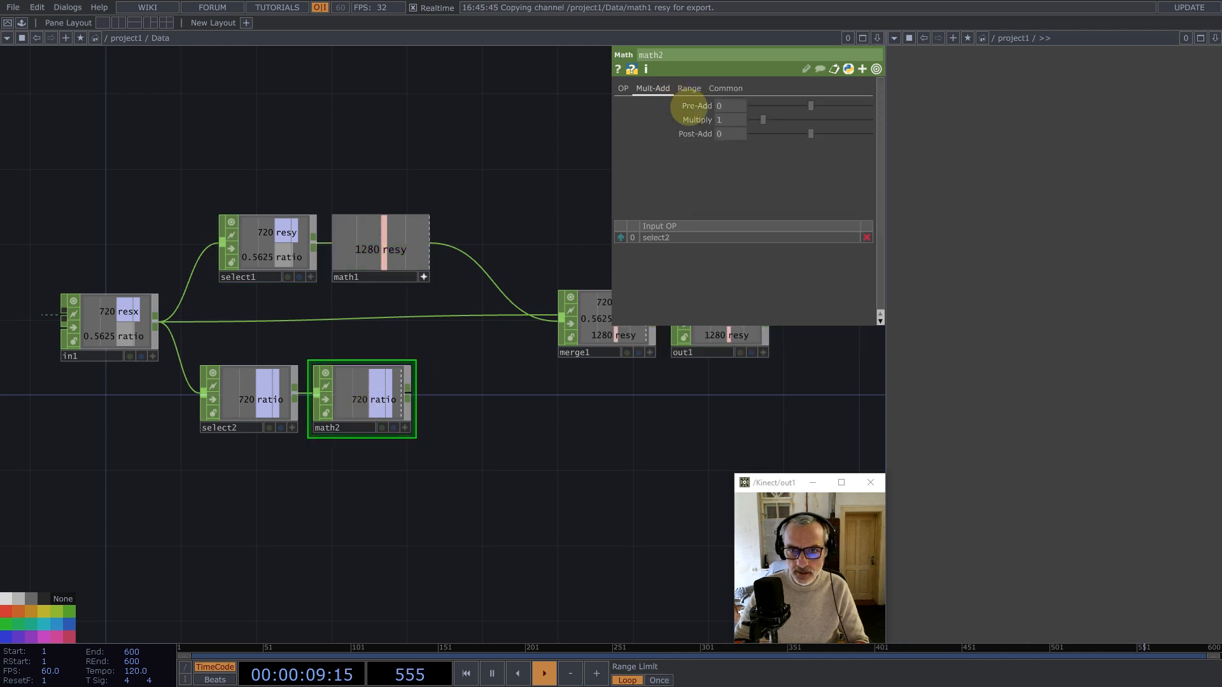
{"action": "left_click_drag", "start_coordinate": [730, 121], "coordinate": [729, 120]}
{"action": "left_click", "coordinate": [719, 120]}
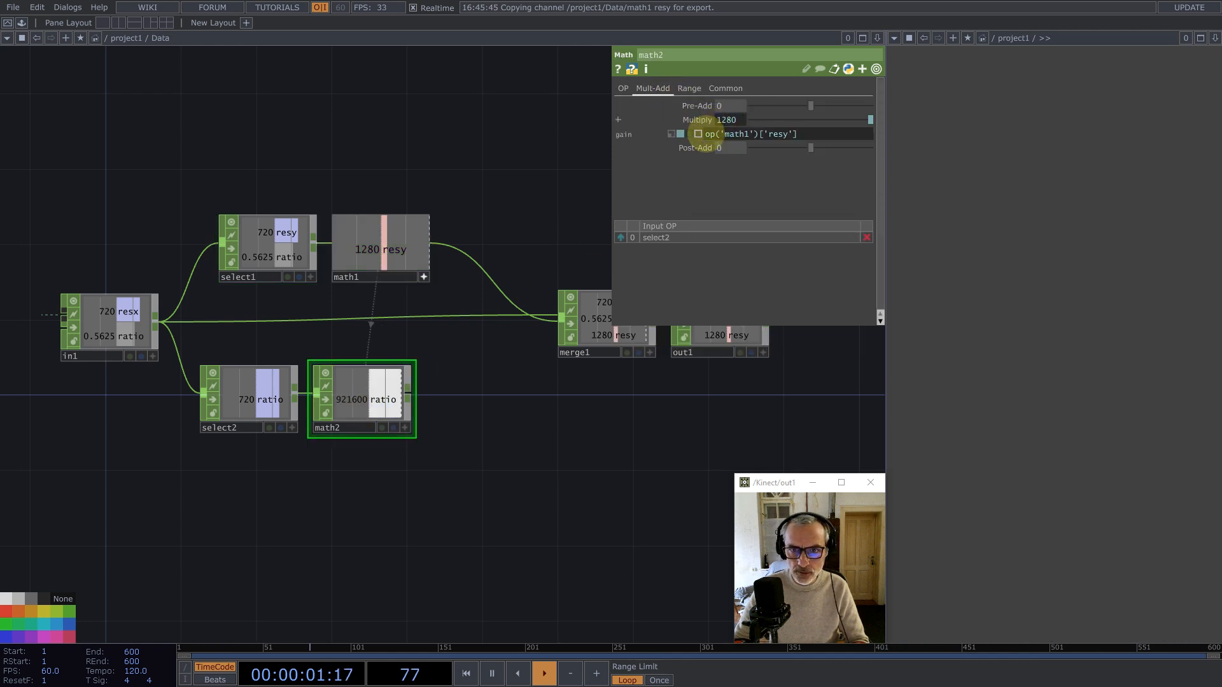
{"action": "type", "text": "1/"}
{"action": "key", "text": "Return"}
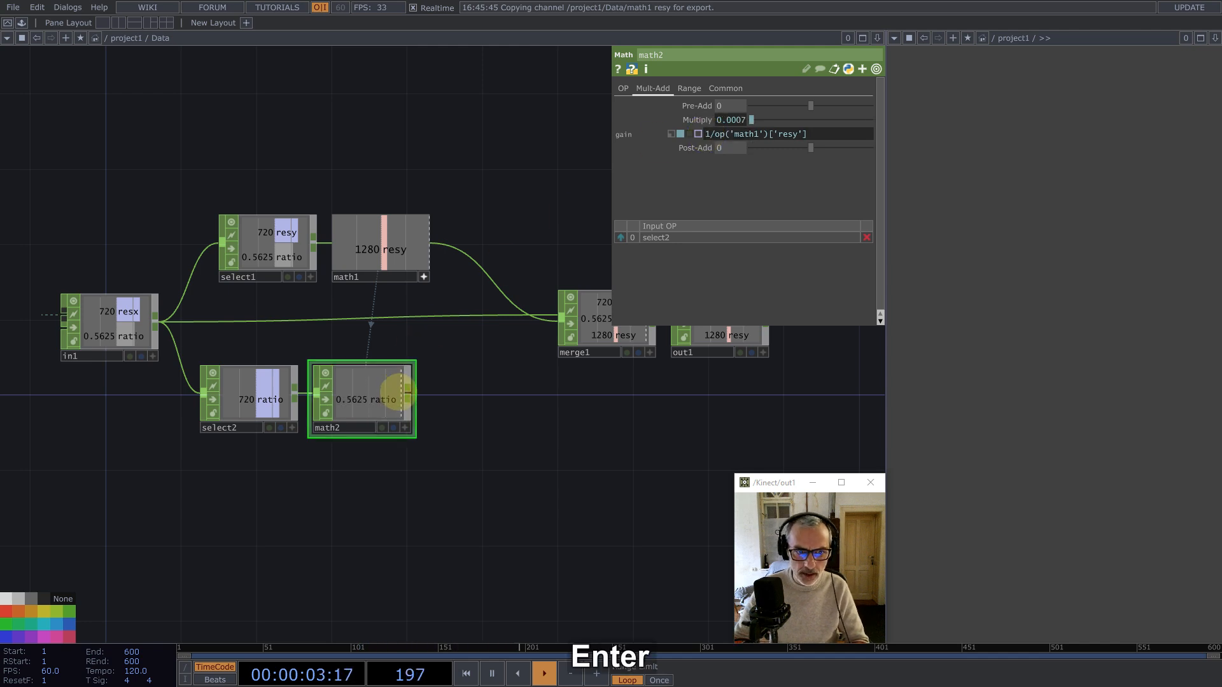
Step: Connect math2 to merge1 and set merge1's Duplicate Names to Replace First with Last
{"action": "left_click", "coordinate": [408, 393]}
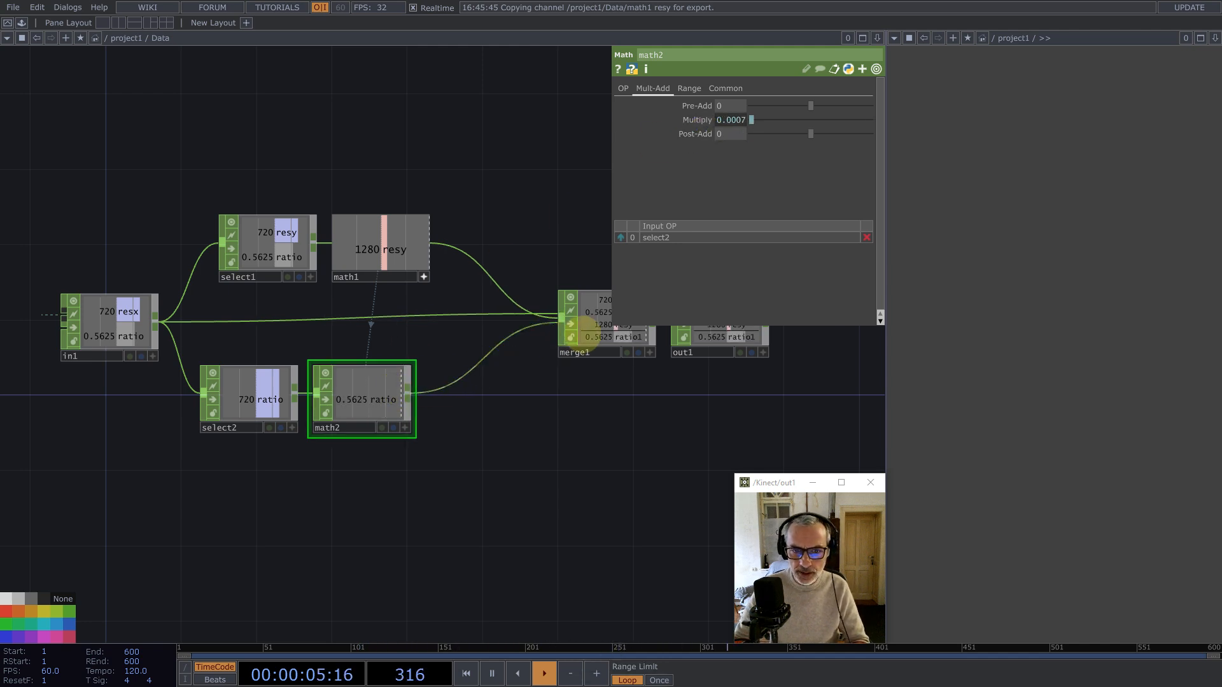
{"action": "left_click", "coordinate": [589, 330]}
{"action": "left_click", "coordinate": [747, 121]}
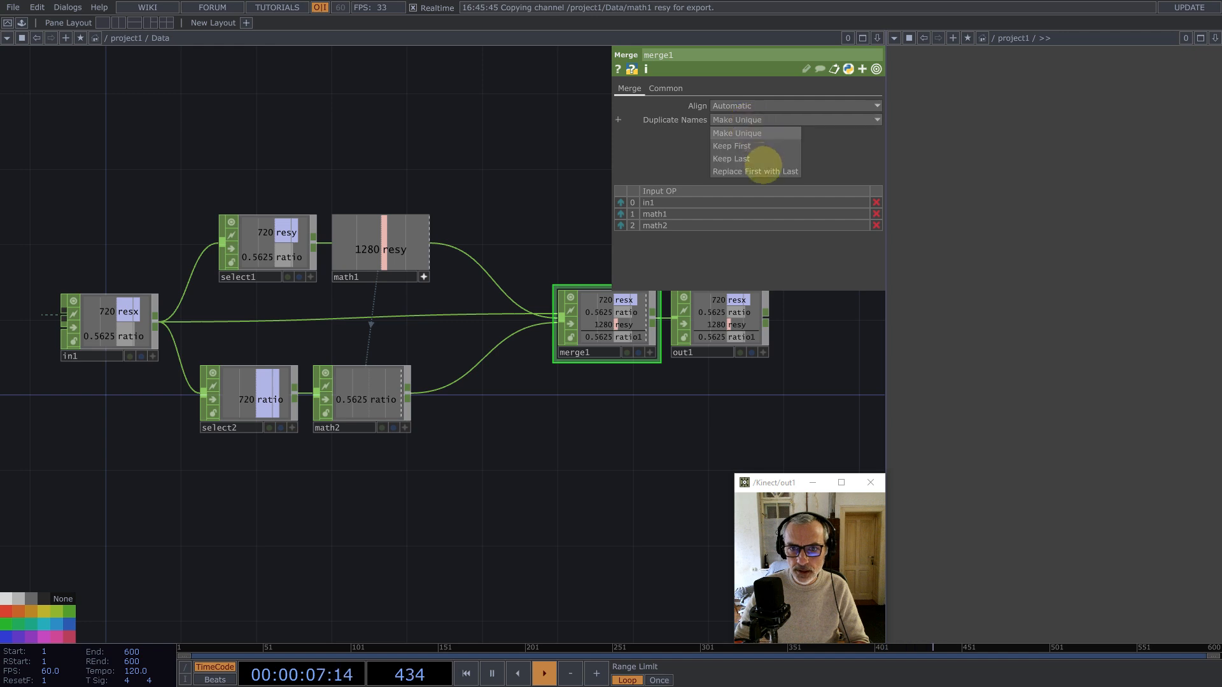
{"action": "left_click", "coordinate": [755, 171]}
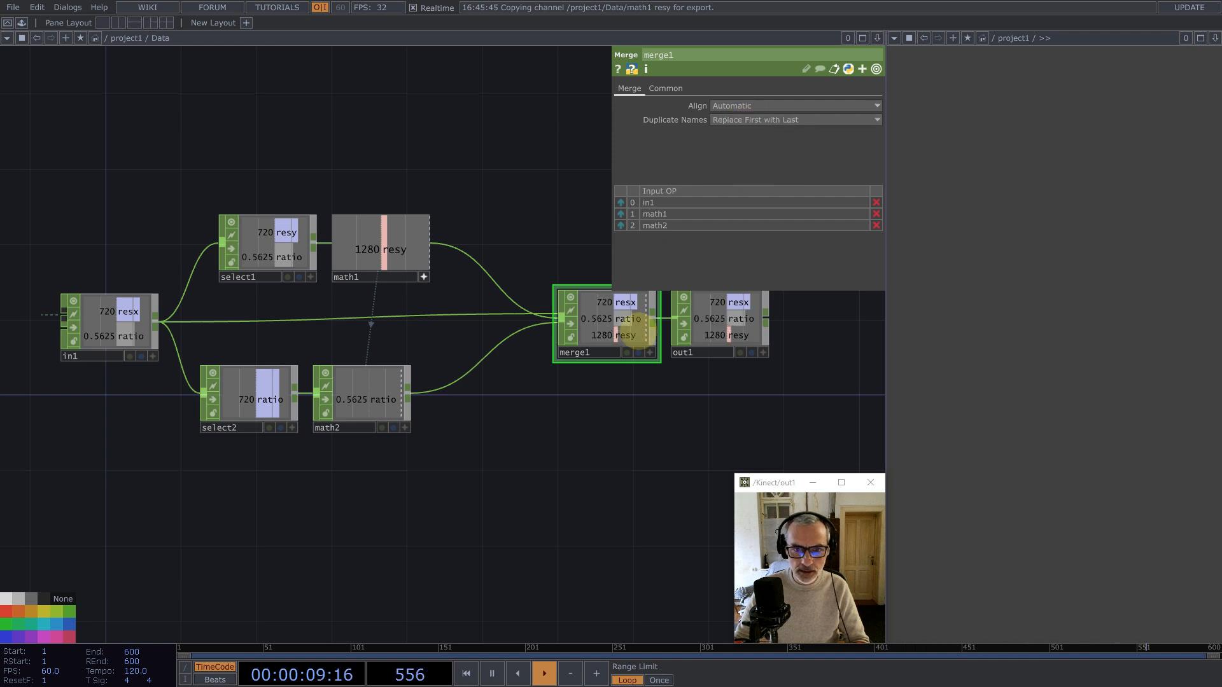
Step: Move out1 farther from merge1, then leave the Data network and select the Data component in project1
{"action": "left_click_drag", "start_coordinate": [715, 319], "coordinate": [808, 319]}
{"action": "key", "text": "u"}
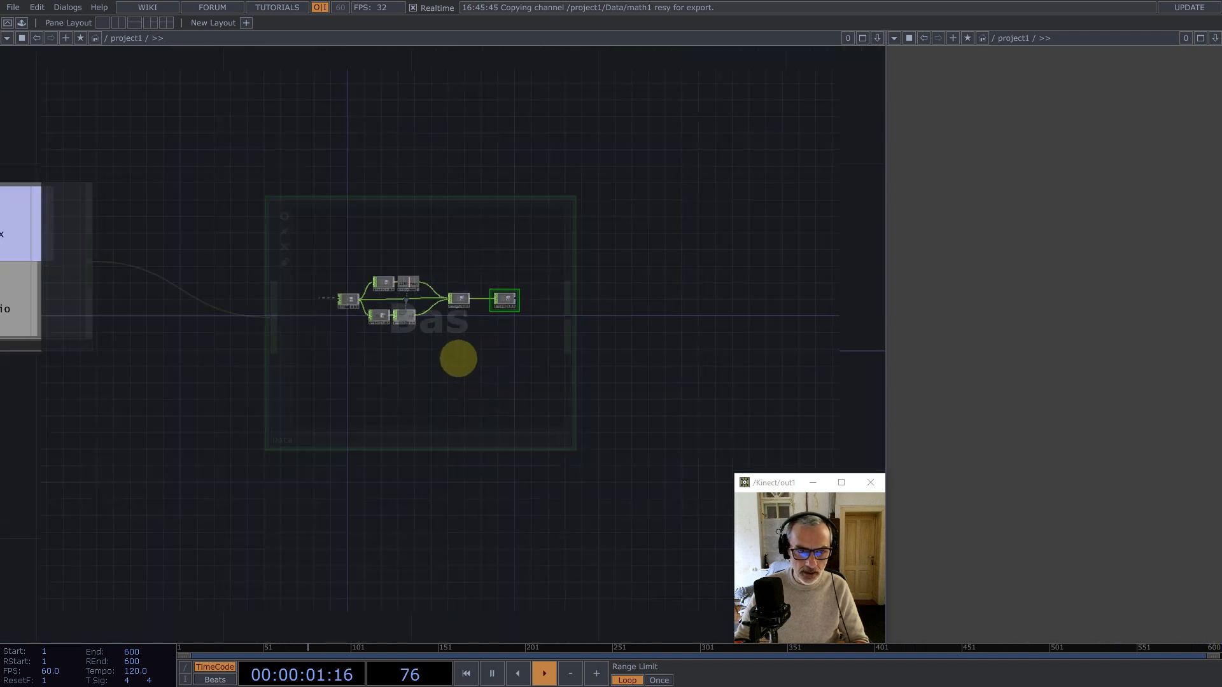
{"action": "left_click", "coordinate": [356, 349]}
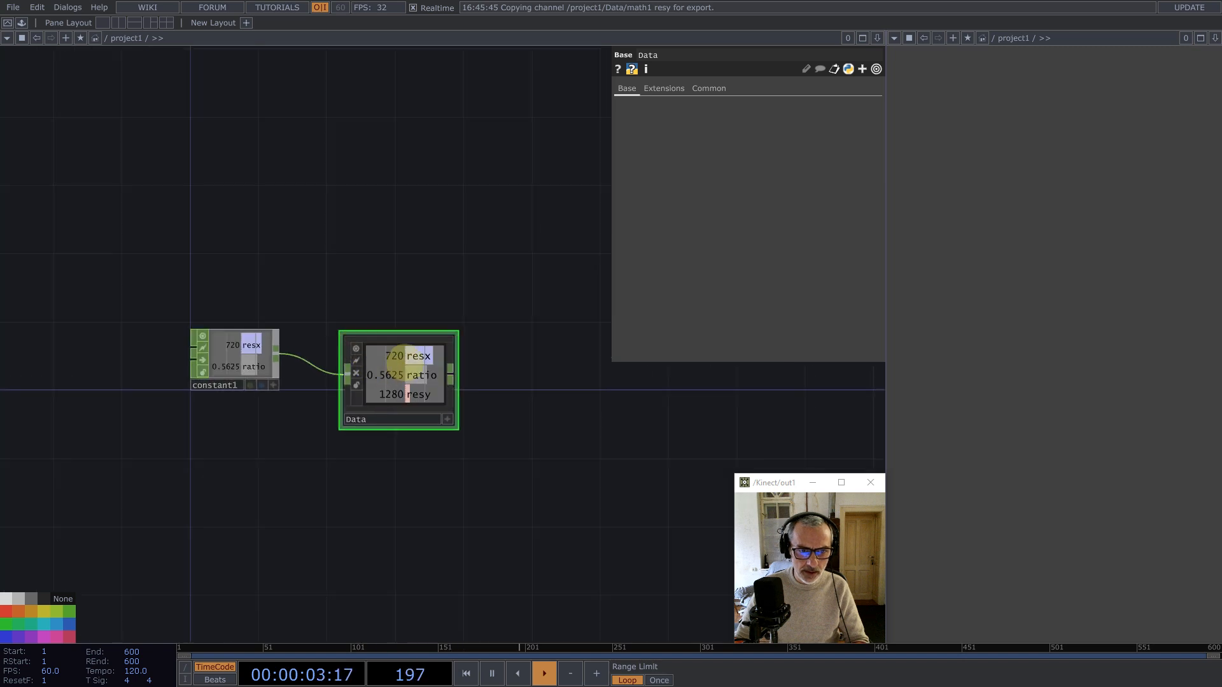
Step: Add a Noise TOP in the empty area below constant1 and Data
{"action": "left_click_drag", "start_coordinate": [327, 532], "coordinate": [346, 420]}
{"action": "key", "text": "Tab"}
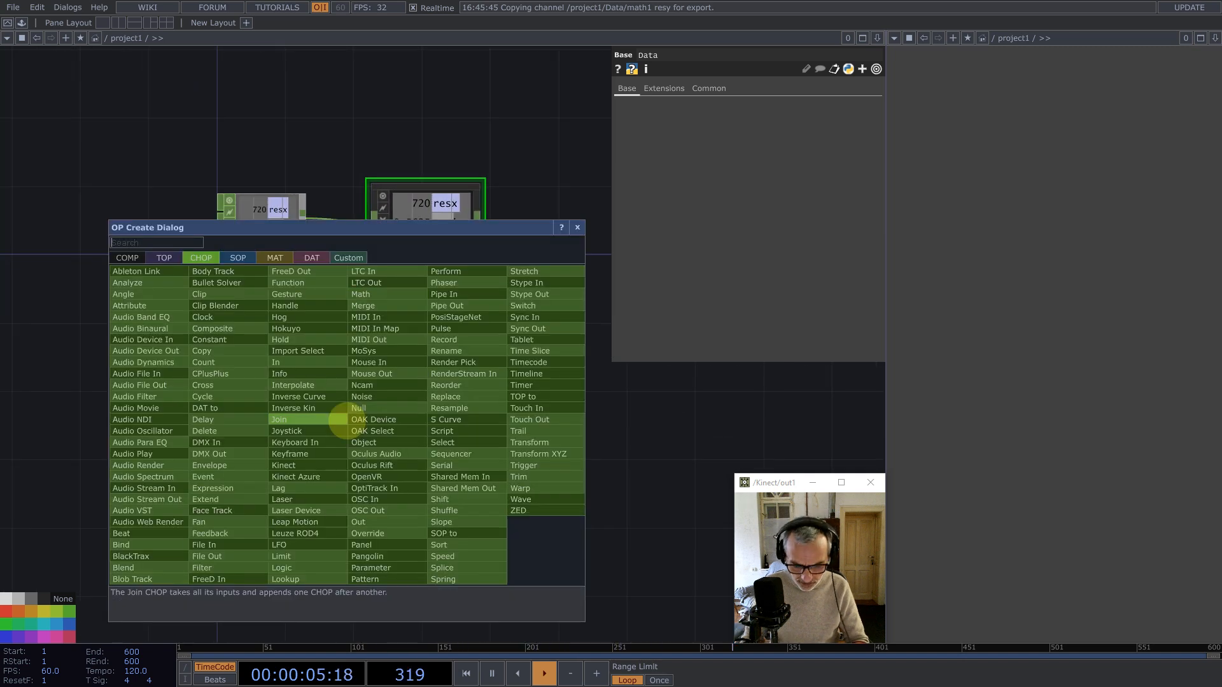
{"action": "type", "text": "noise"}
{"action": "left_click", "coordinate": [164, 258]}
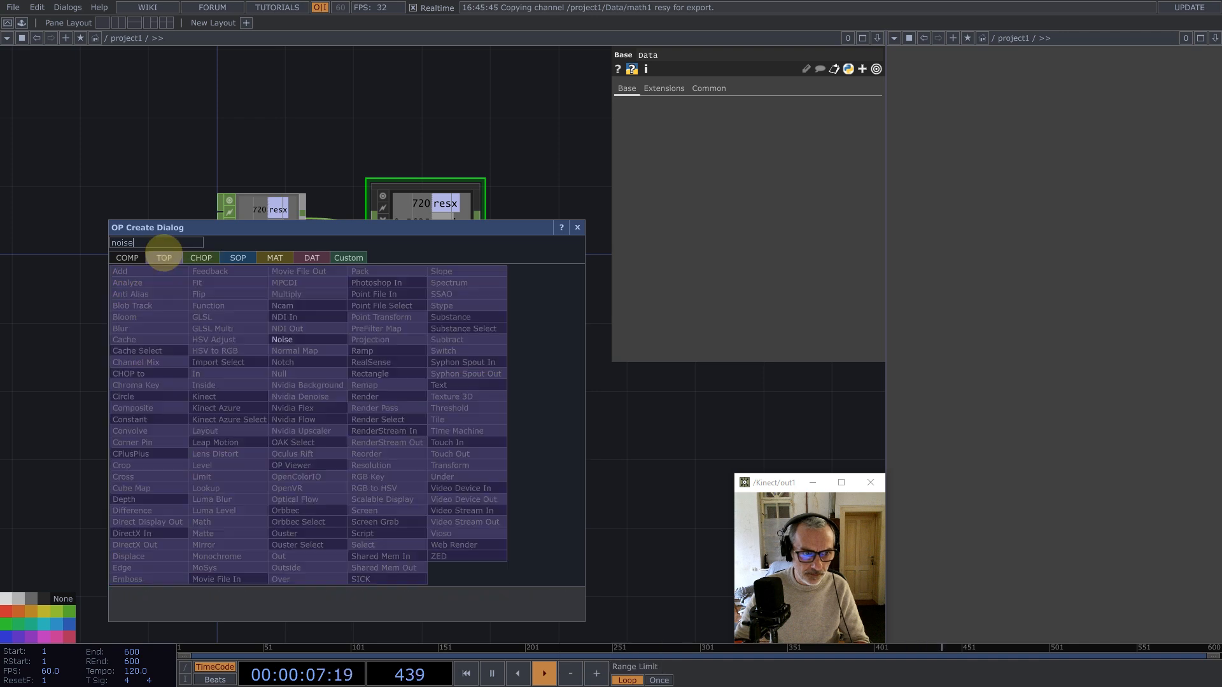
{"action": "left_click", "coordinate": [303, 346]}
{"action": "left_click", "coordinate": [352, 331]}
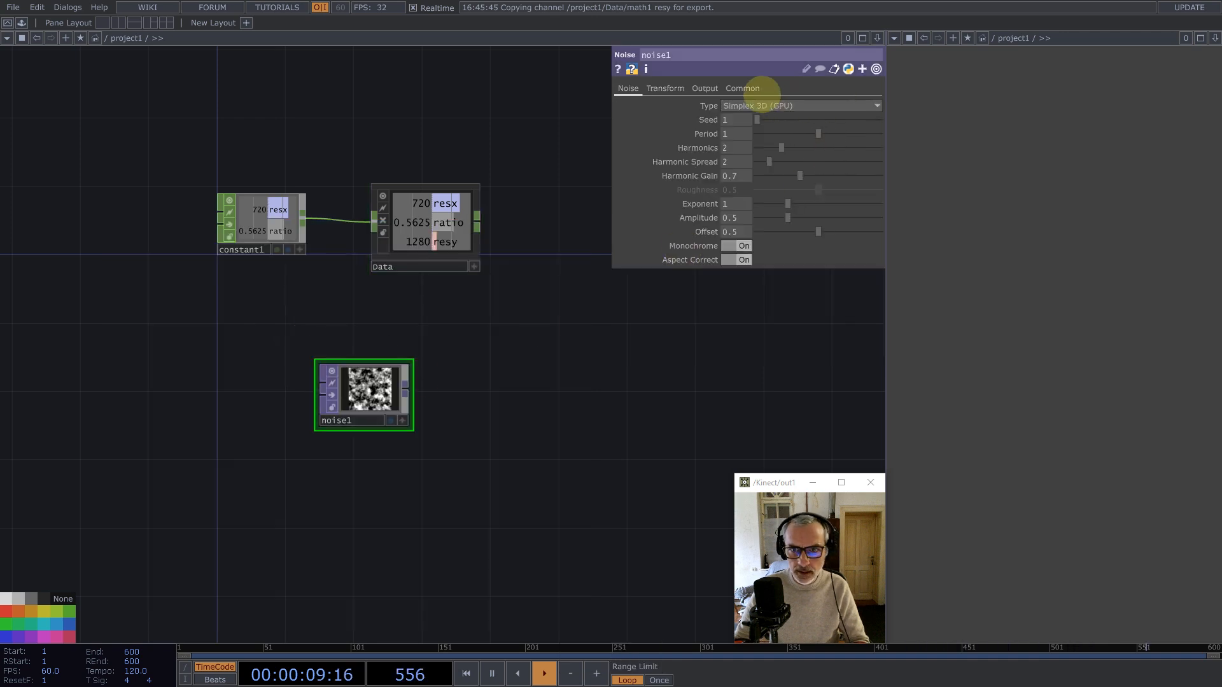
Step: Set noise1's pixel format to 32-bit float (RGBA) and link its resolution to Data's resx and resy channels as CHOP references
{"action": "left_click", "coordinate": [758, 89]}
{"action": "left_click", "coordinate": [777, 247]}
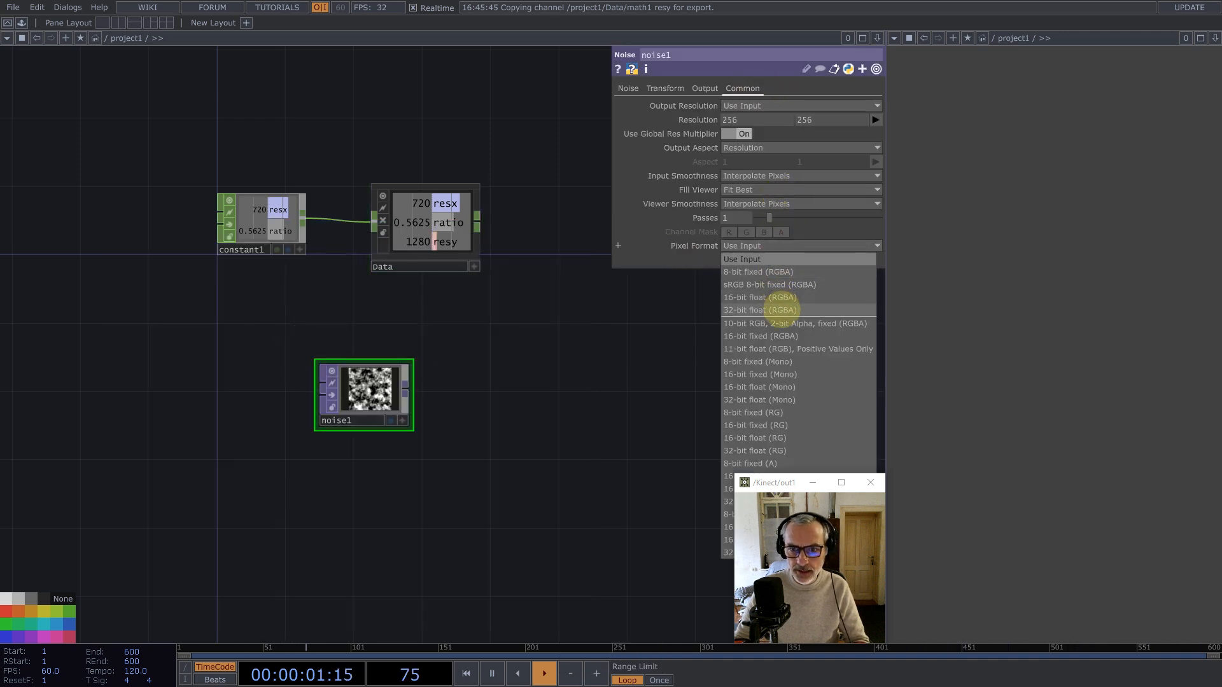
{"action": "left_click", "coordinate": [782, 308]}
{"action": "left_click", "coordinate": [628, 89]}
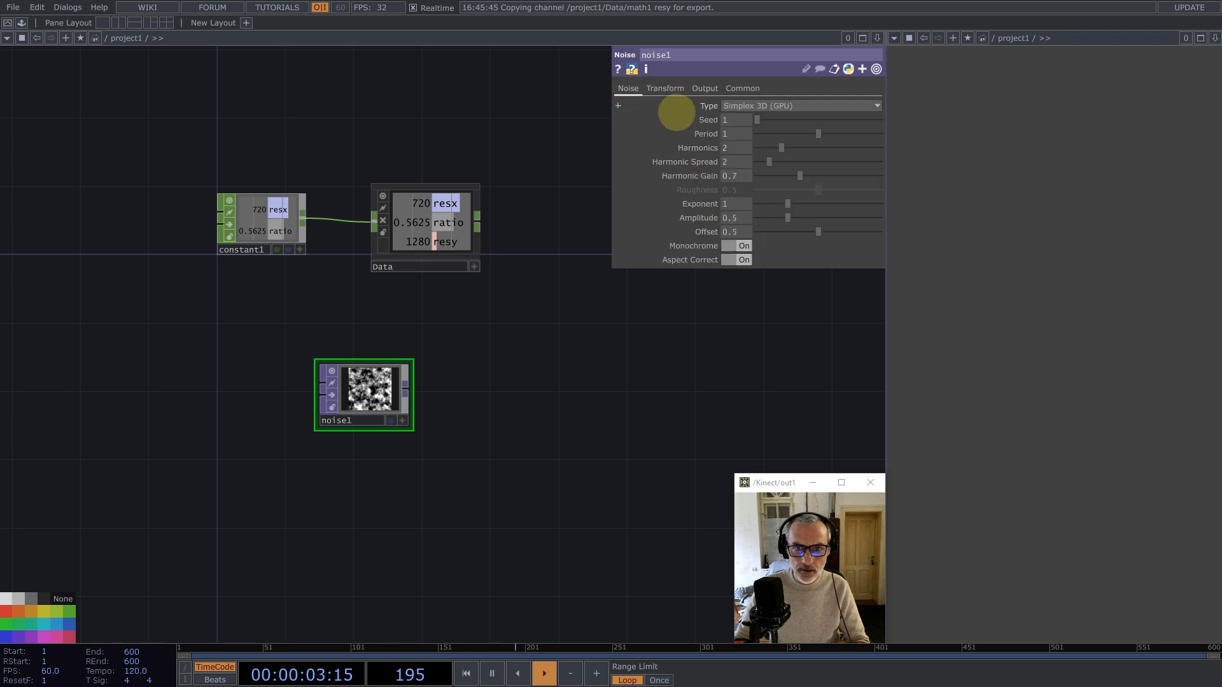
{"action": "left_click_drag", "start_coordinate": [446, 205], "coordinate": [755, 120]}
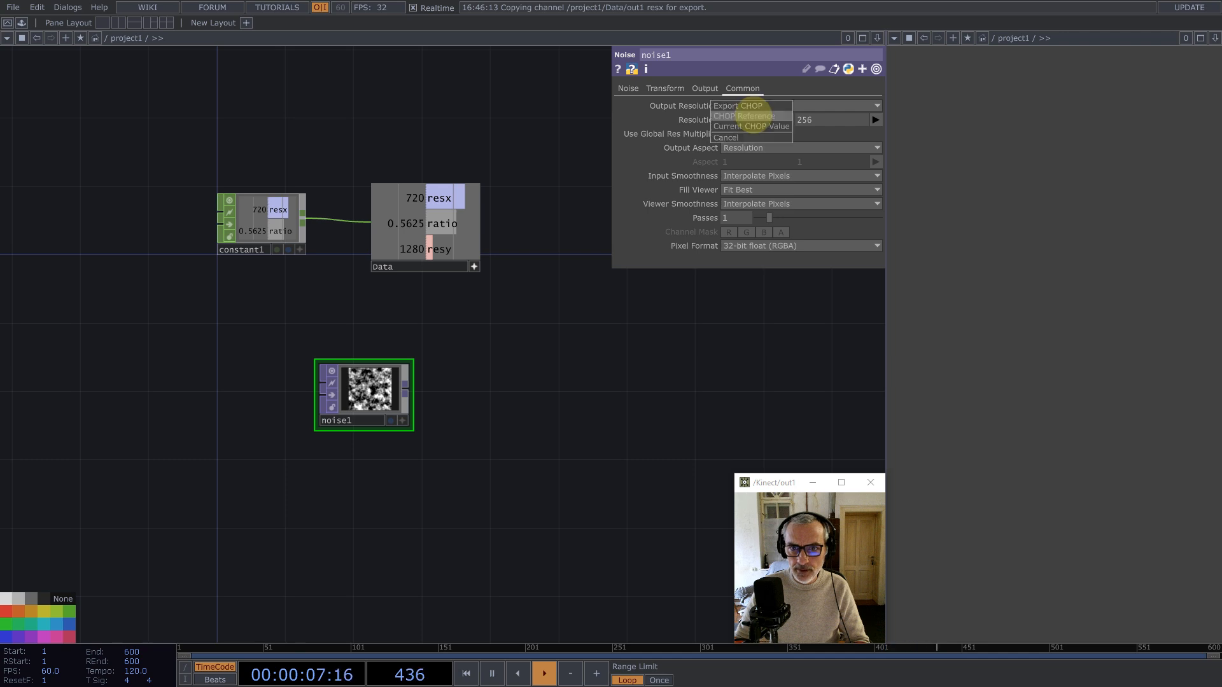
{"action": "left_click_drag", "start_coordinate": [439, 249], "coordinate": [834, 119]}
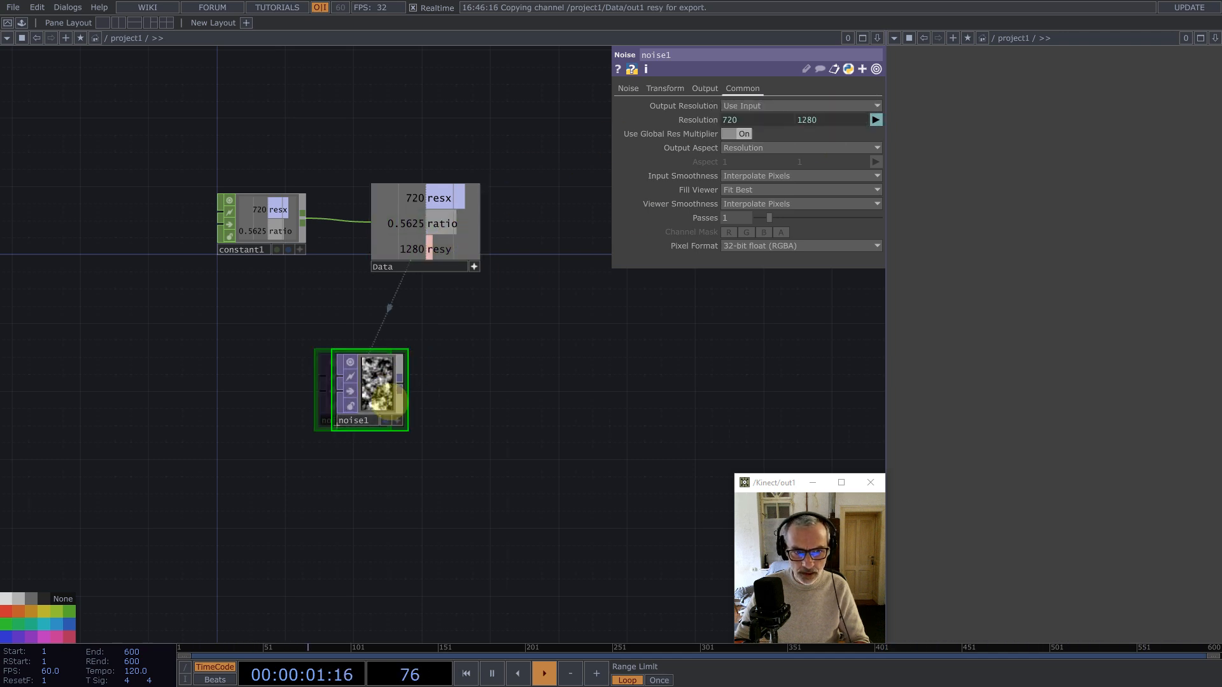
Step: Turn off Monochrome on noise1 and set its noise type to Random (GPU)
{"action": "left_click", "coordinate": [629, 89]}
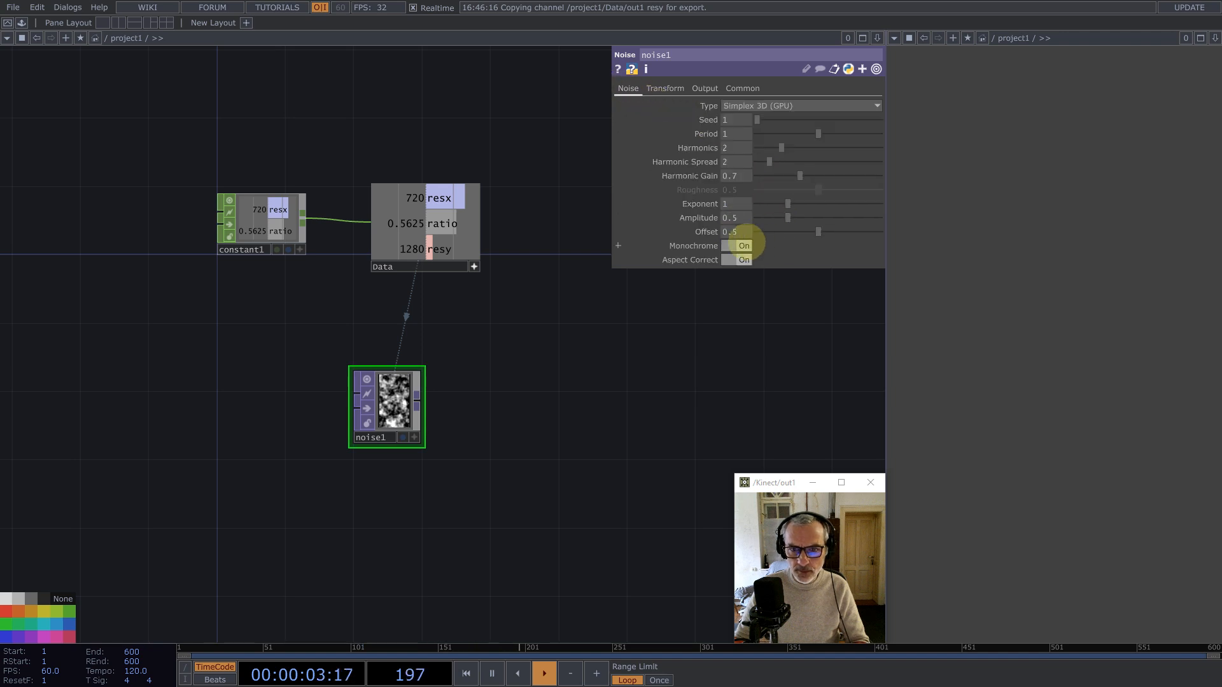
{"action": "left_click", "coordinate": [744, 246]}
{"action": "left_click", "coordinate": [738, 106]}
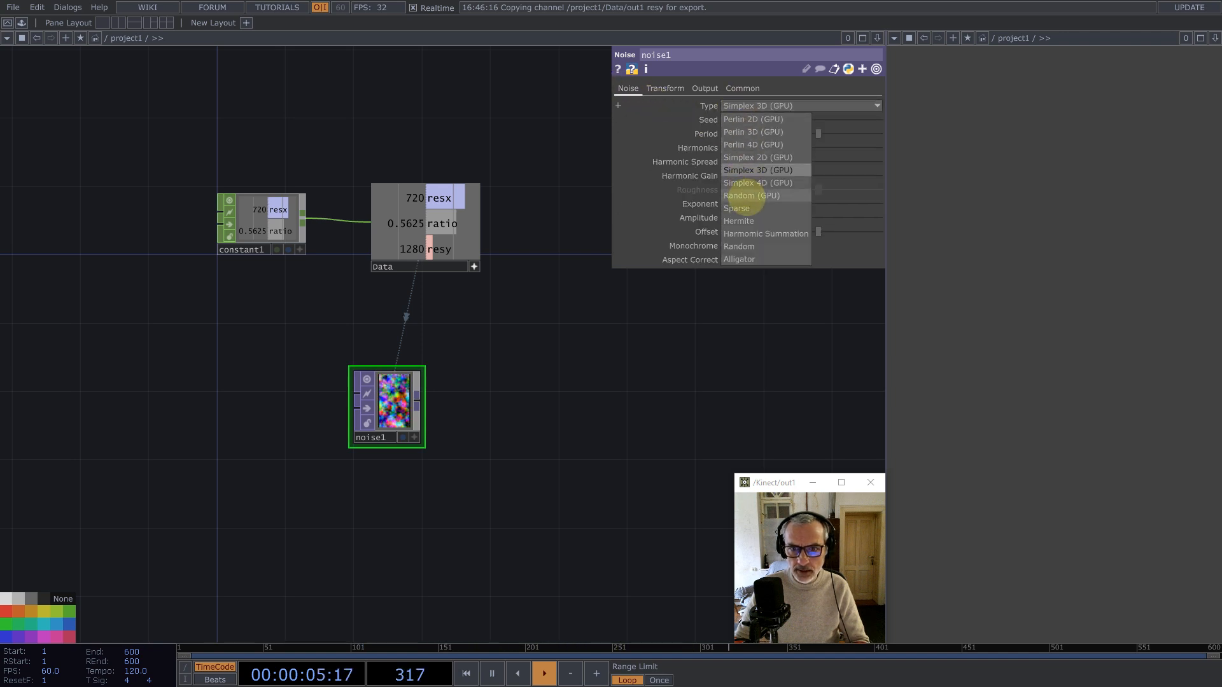
{"action": "left_click", "coordinate": [751, 196]}
Step: Append a Null TOP to noise1, leaving wide space between the two for further operators
{"action": "middle_click", "coordinate": [415, 401]}
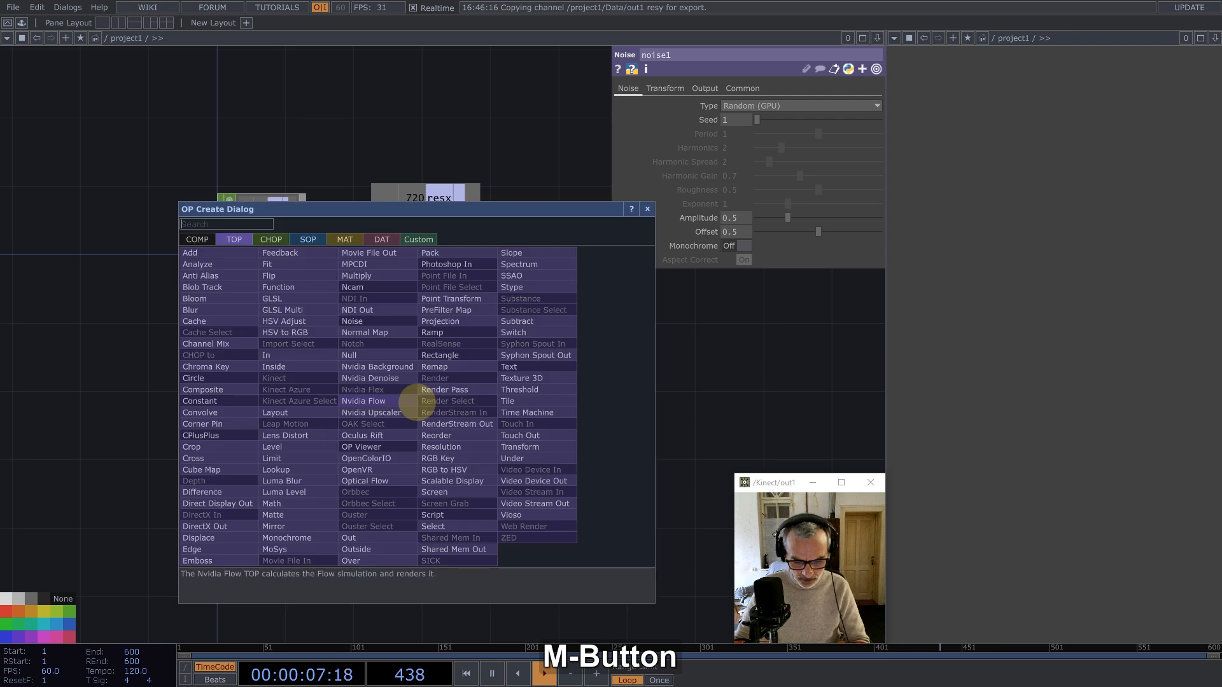
{"action": "type", "text": "nul"}
{"action": "key", "text": "Return"}
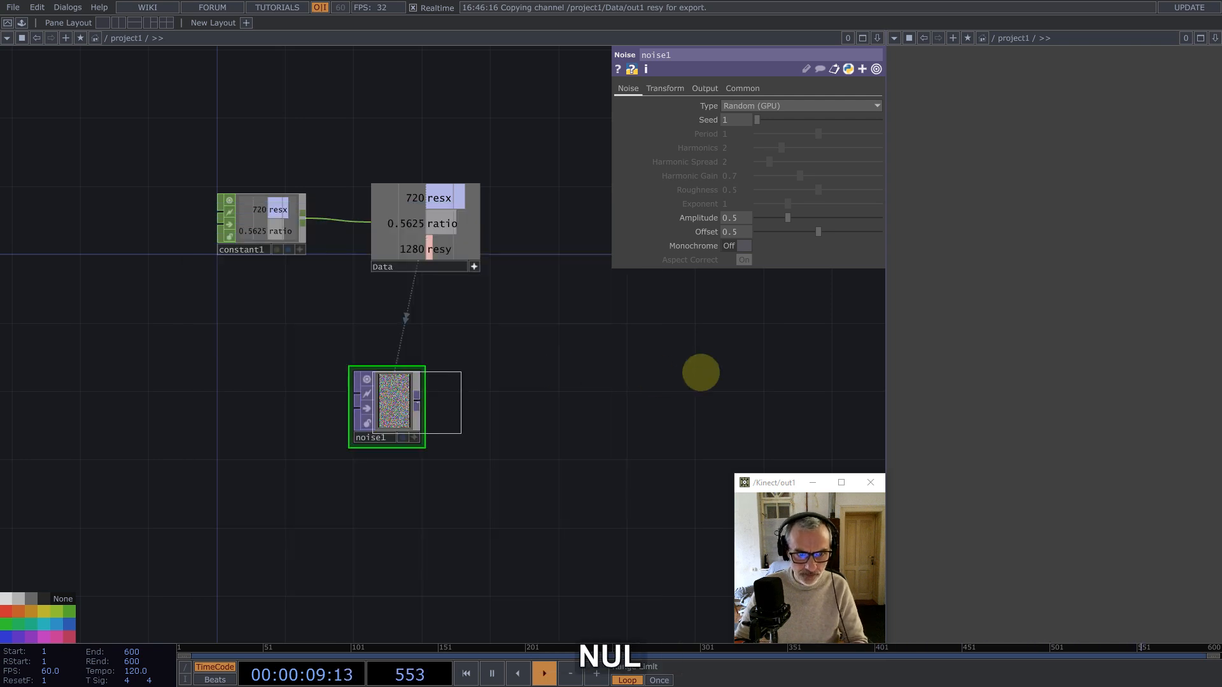
Step: Rename the Null TOP to Final and turn on its display as the network background
{"action": "left_click", "coordinate": [759, 387]}
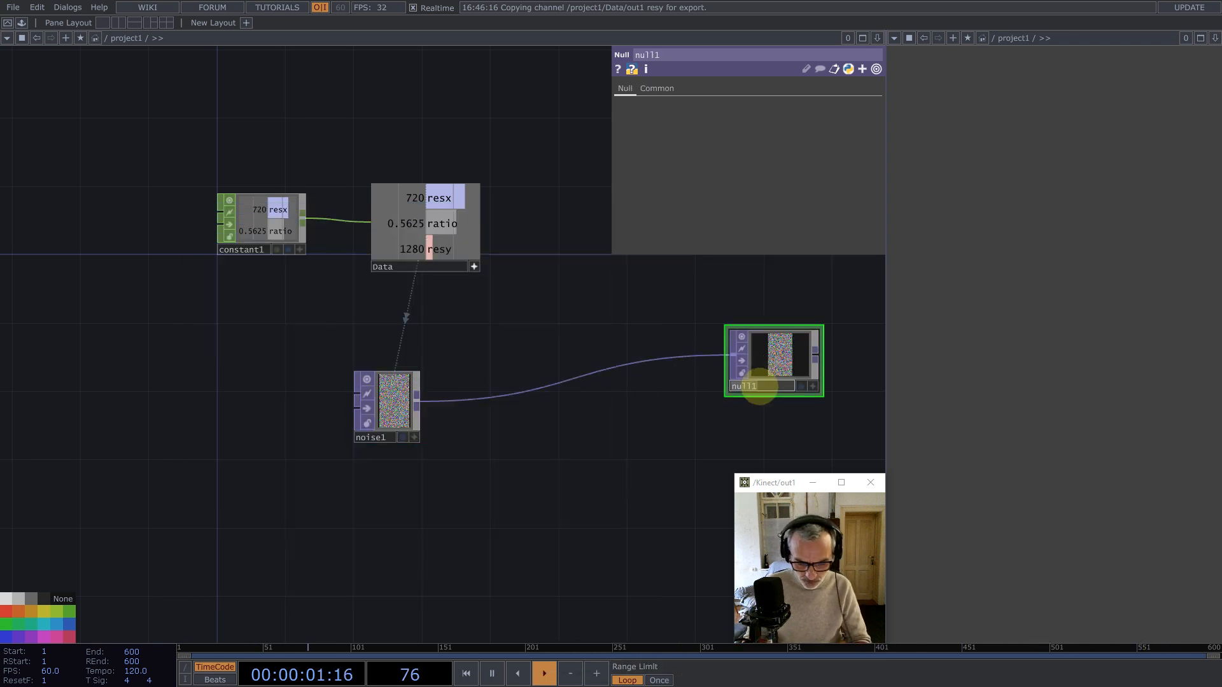
{"action": "type", "text": "Final"}
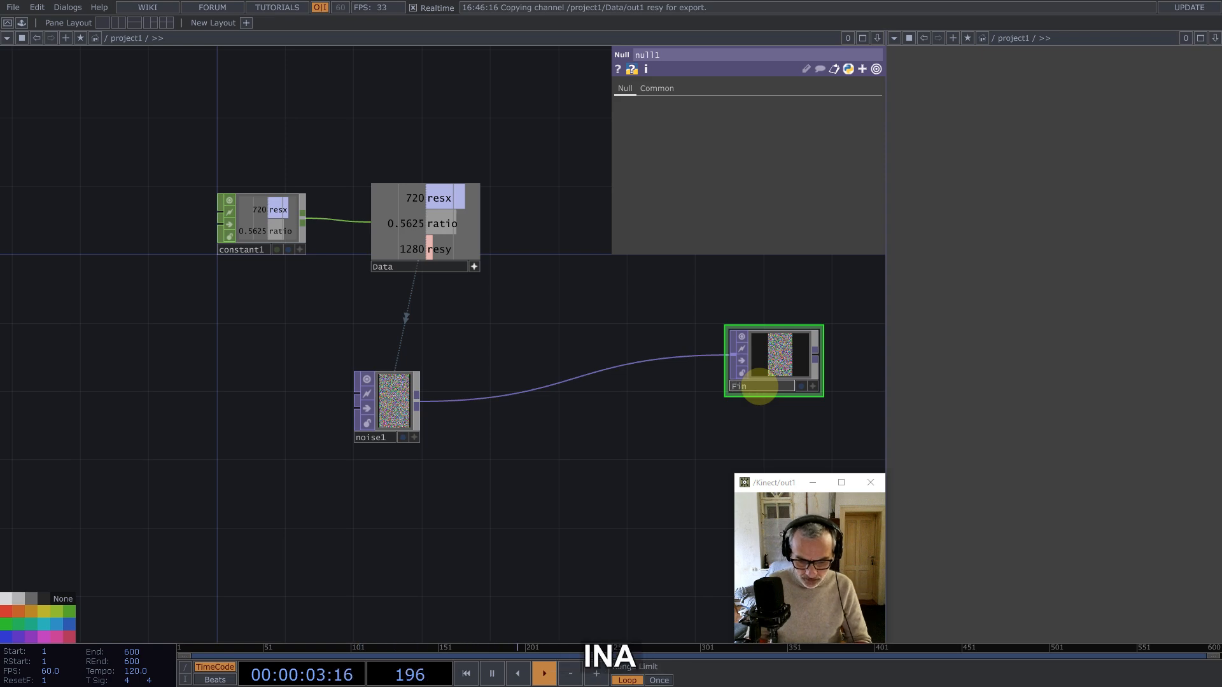
{"action": "key", "text": "Return"}
{"action": "left_click", "coordinate": [801, 386]}
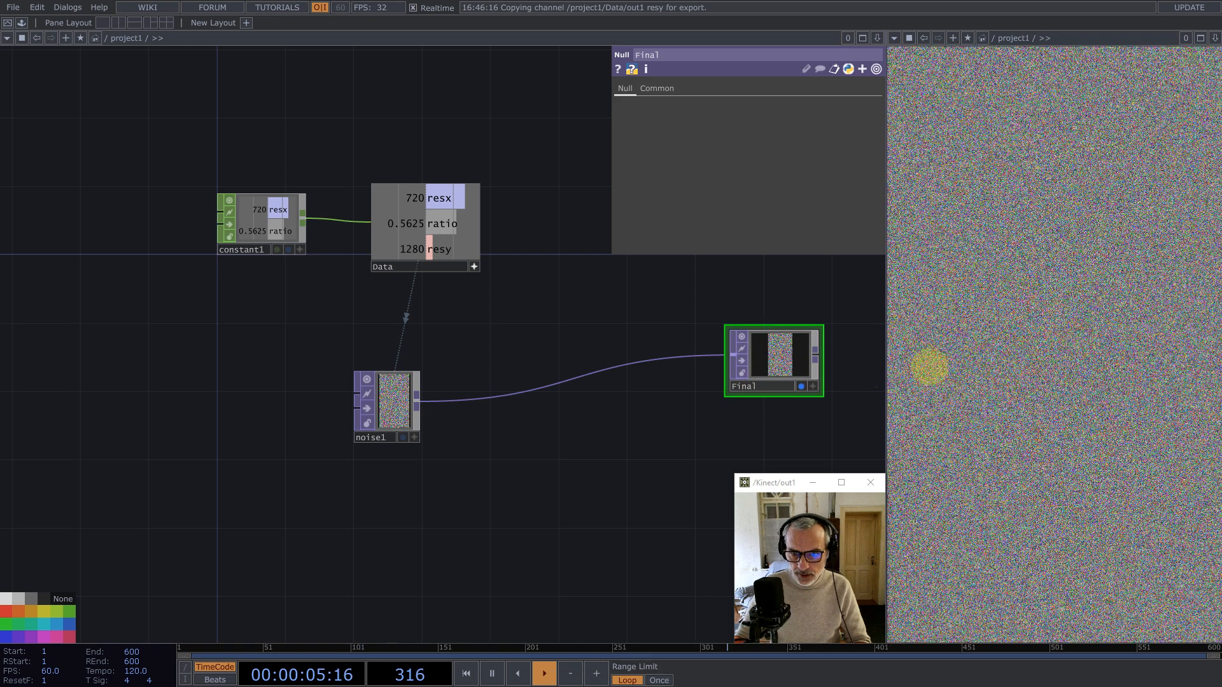
Step: Insert a Feedback TOP on the wire between noise1 and Final and narrow its node to fit the portrait image
{"action": "left_click_drag", "start_coordinate": [485, 454], "coordinate": [445, 459]}
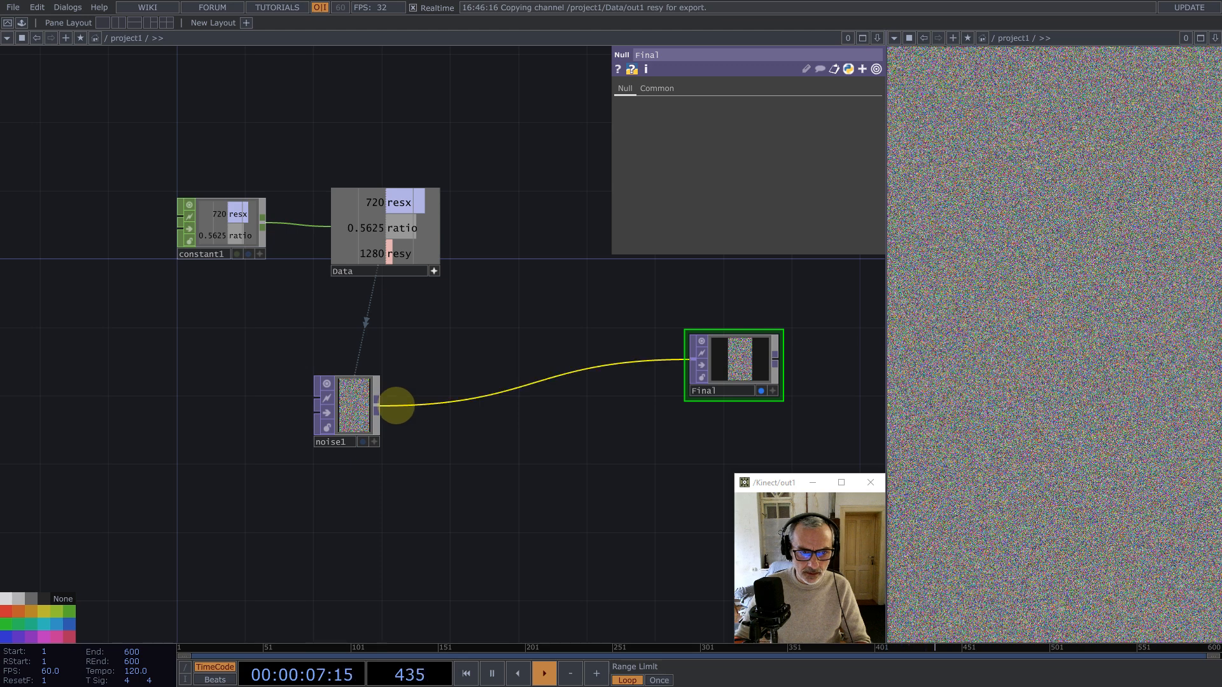
{"action": "right_click", "coordinate": [396, 404]}
{"action": "left_click", "coordinate": [412, 393]}
{"action": "type", "text": "f"}
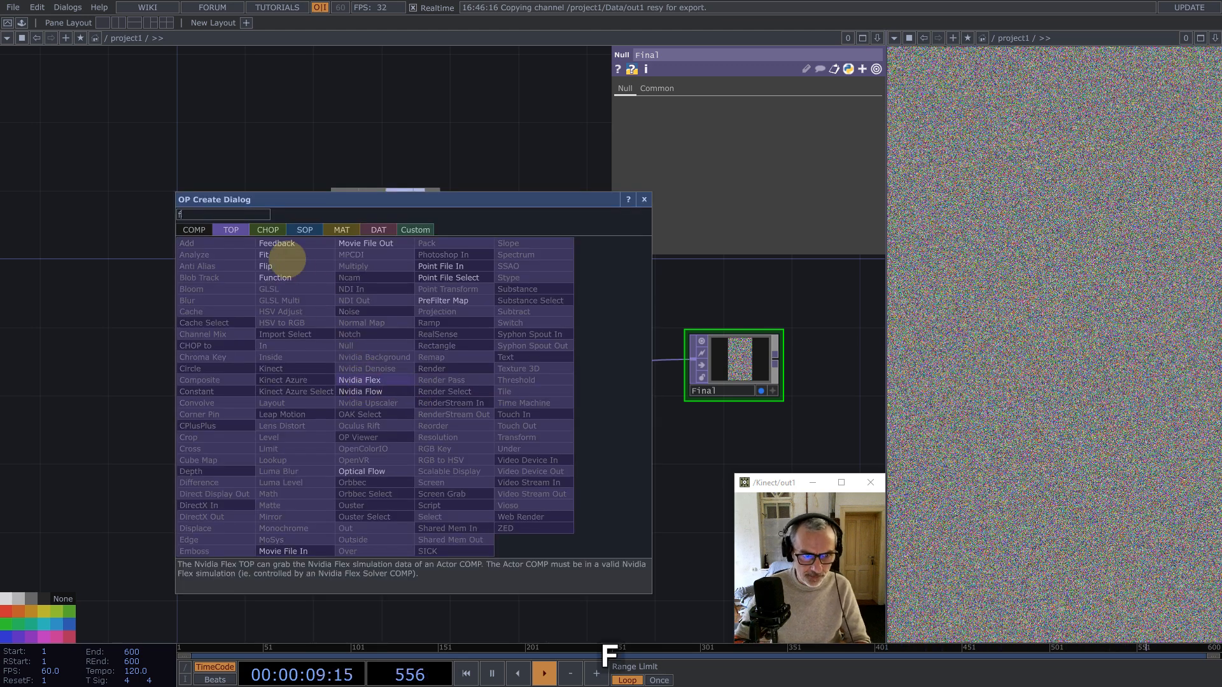
{"action": "left_click", "coordinate": [279, 243]}
{"action": "left_click", "coordinate": [445, 413]}
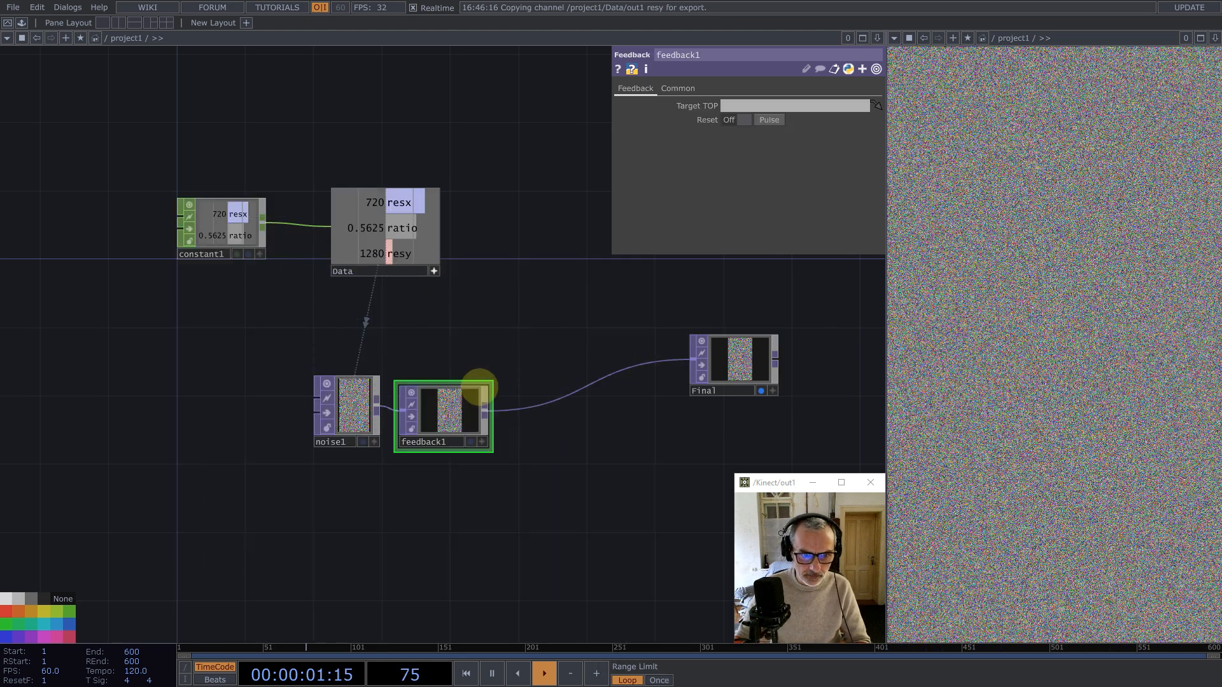
{"action": "left_click_drag", "start_coordinate": [489, 384], "coordinate": [465, 375]}
Step: Add a Keyboard In CHOP below feedback1
{"action": "key", "text": "Tab"}
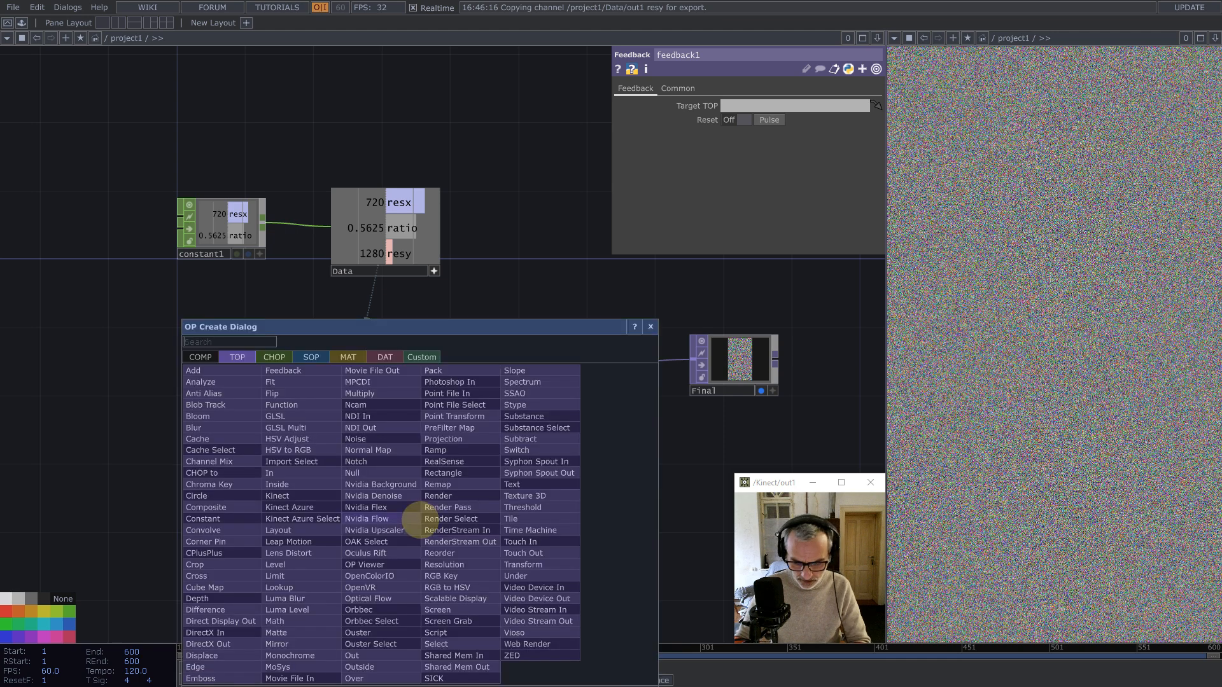
{"action": "type", "text": "k"}
{"action": "left_click", "coordinate": [273, 357]}
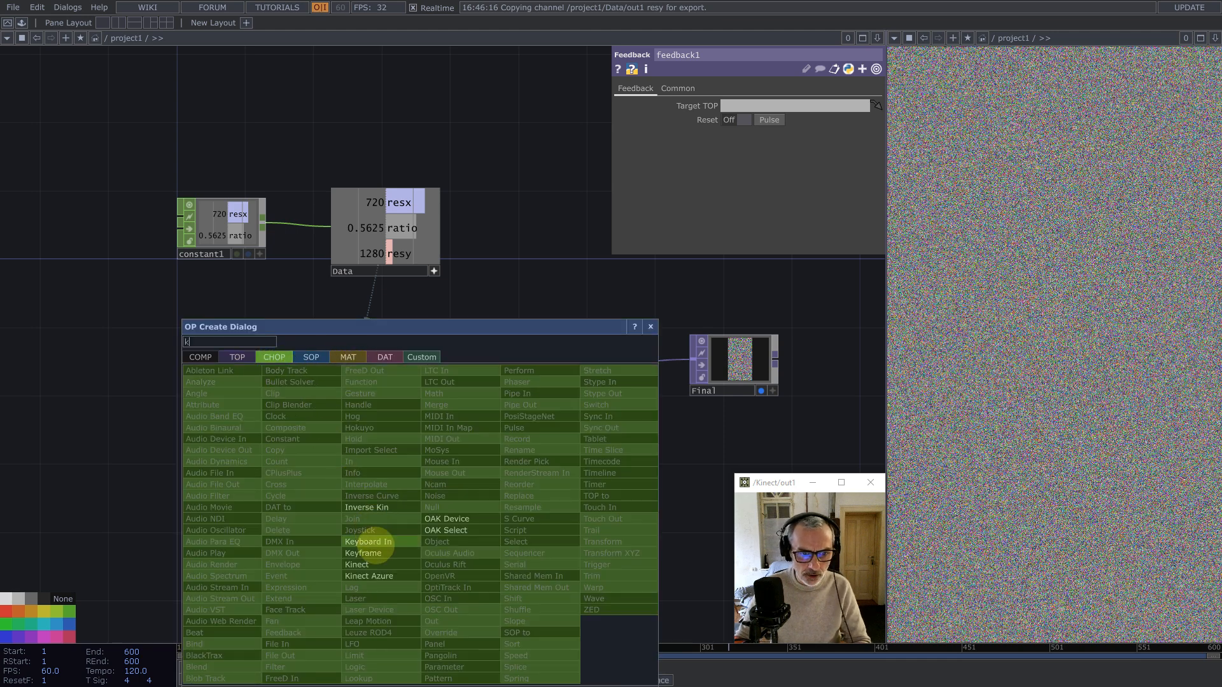
{"action": "left_click", "coordinate": [368, 543]}
{"action": "left_click", "coordinate": [445, 506]}
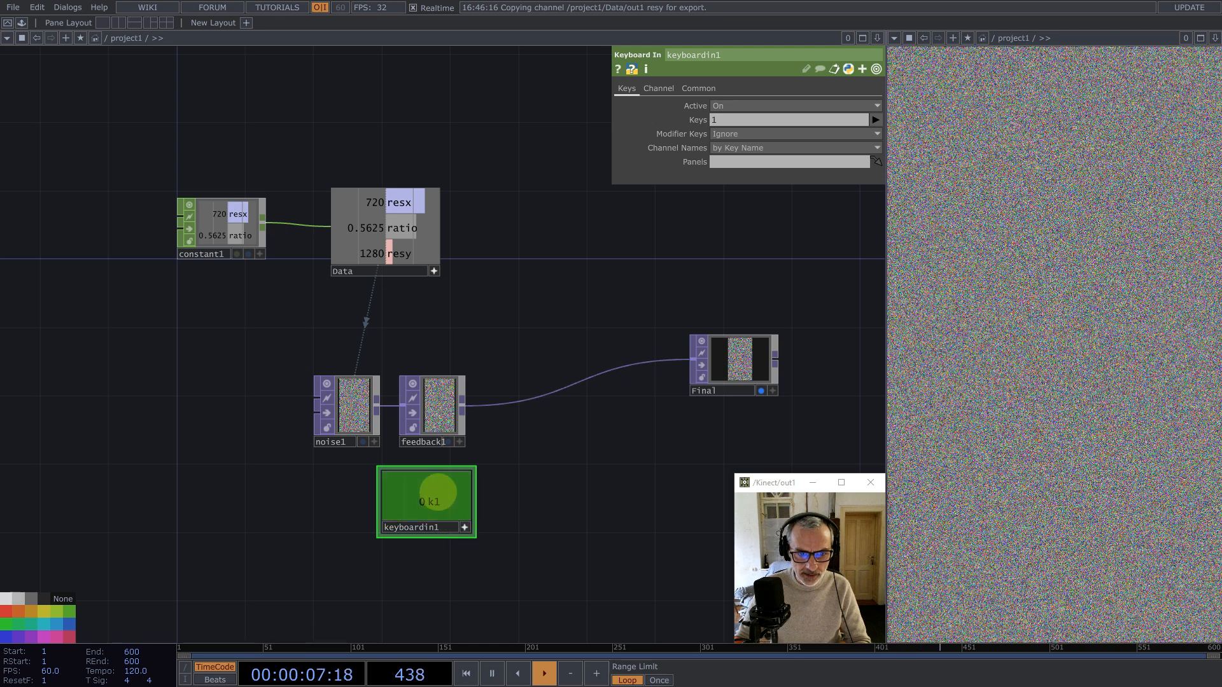
Step: Drive feedback1's Reset parameter with the k1 channel of keyboardin1 and turn off keyboardin1's active viewer
{"action": "left_click", "coordinate": [423, 410]}
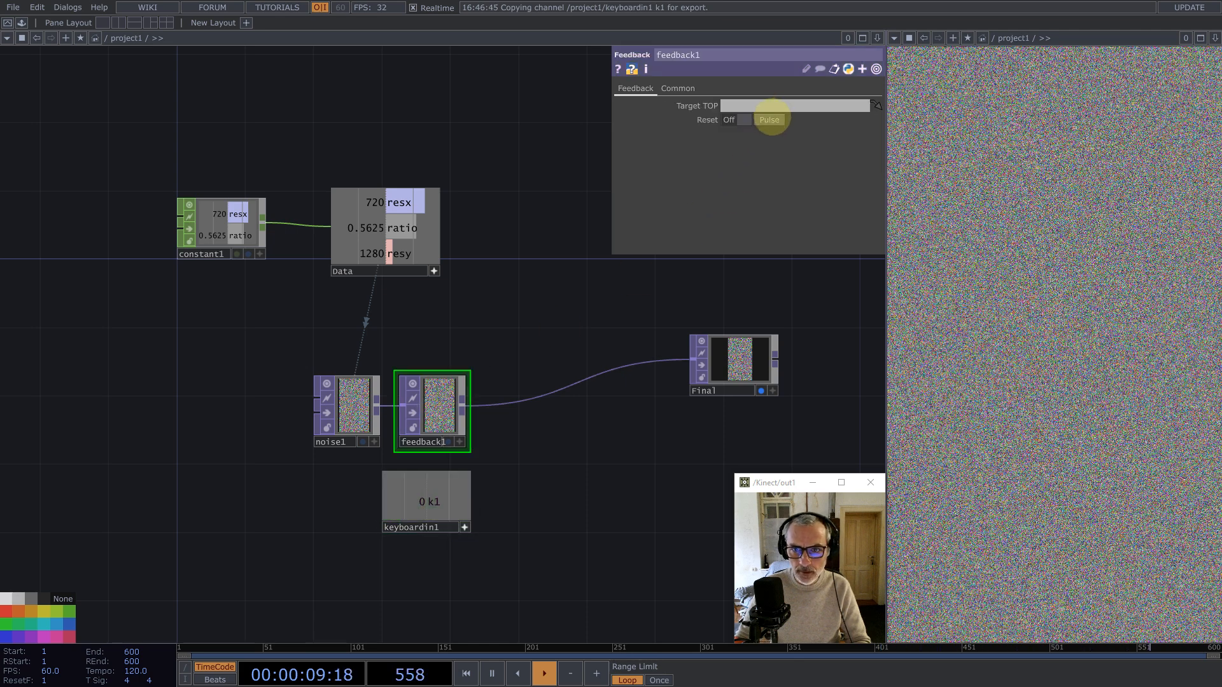
{"action": "left_click_drag", "start_coordinate": [774, 120], "coordinate": [774, 120]}
{"action": "left_click", "coordinate": [772, 121]}
{"action": "left_click_drag", "start_coordinate": [431, 505], "coordinate": [744, 122]}
{"action": "left_click", "coordinate": [742, 117]}
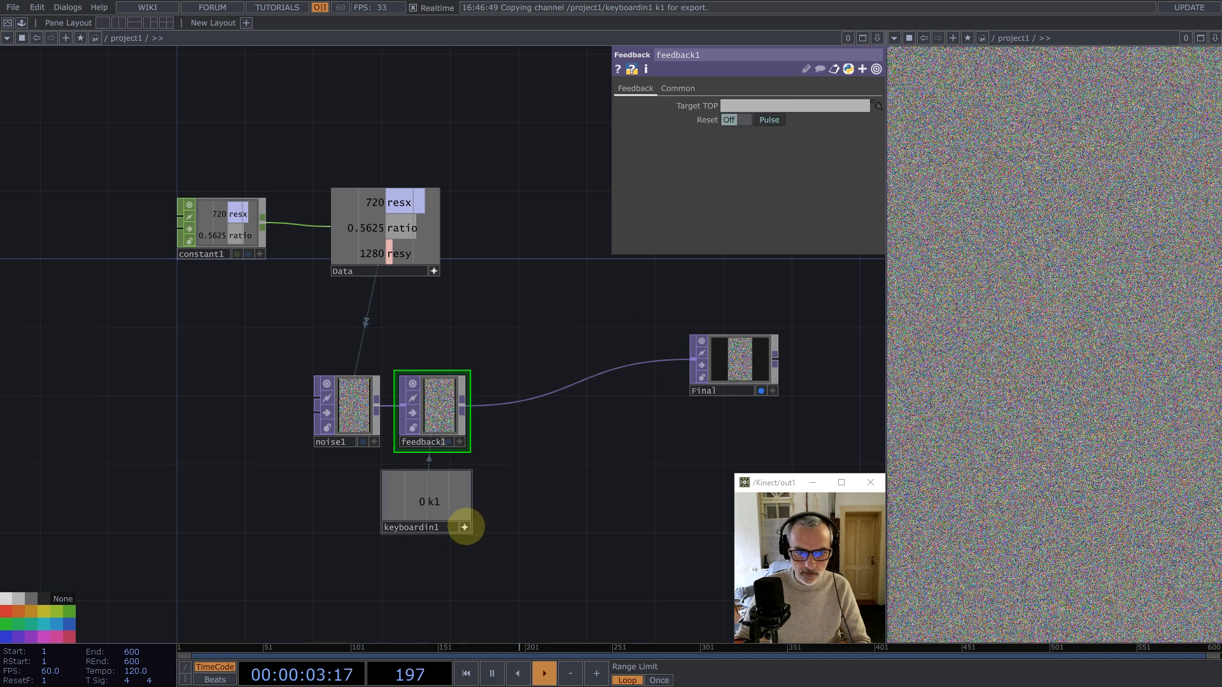
{"action": "left_click", "coordinate": [465, 527]}
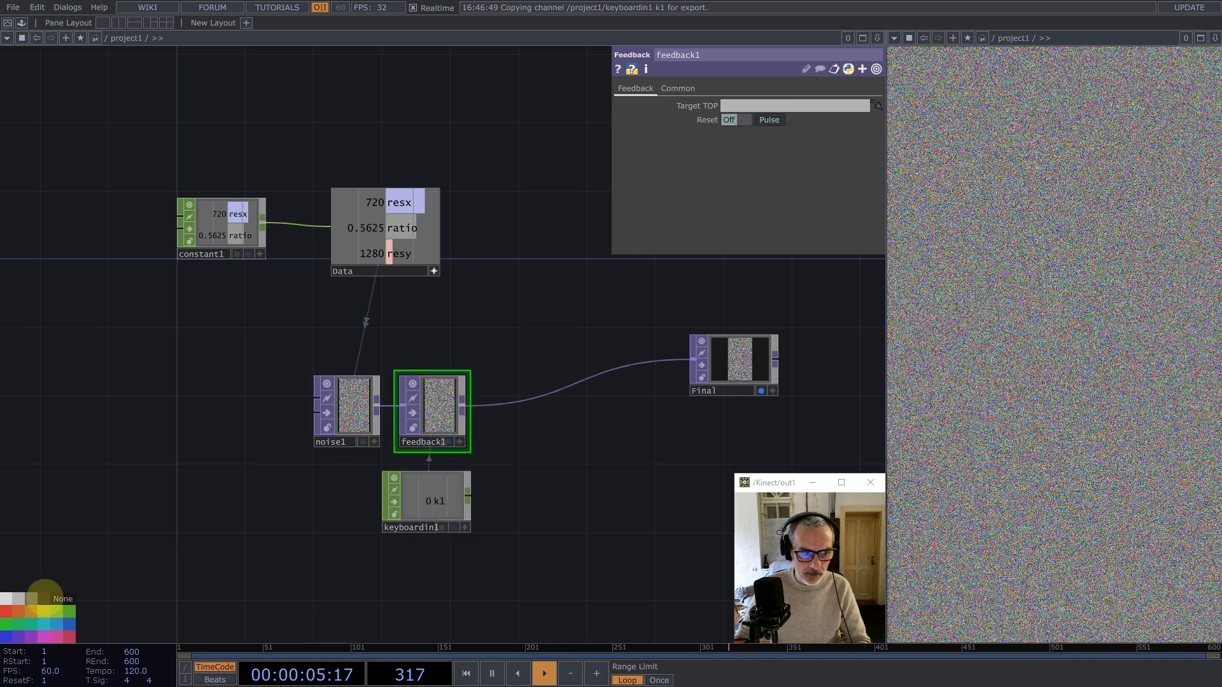
Step: Insert a Displace TOP on the wire between feedback1 and Final, spacing displace1 and Final farther from feedback1
{"action": "left_click_drag", "start_coordinate": [556, 483], "coordinate": [424, 414]}
{"action": "right_click", "coordinate": [443, 367]}
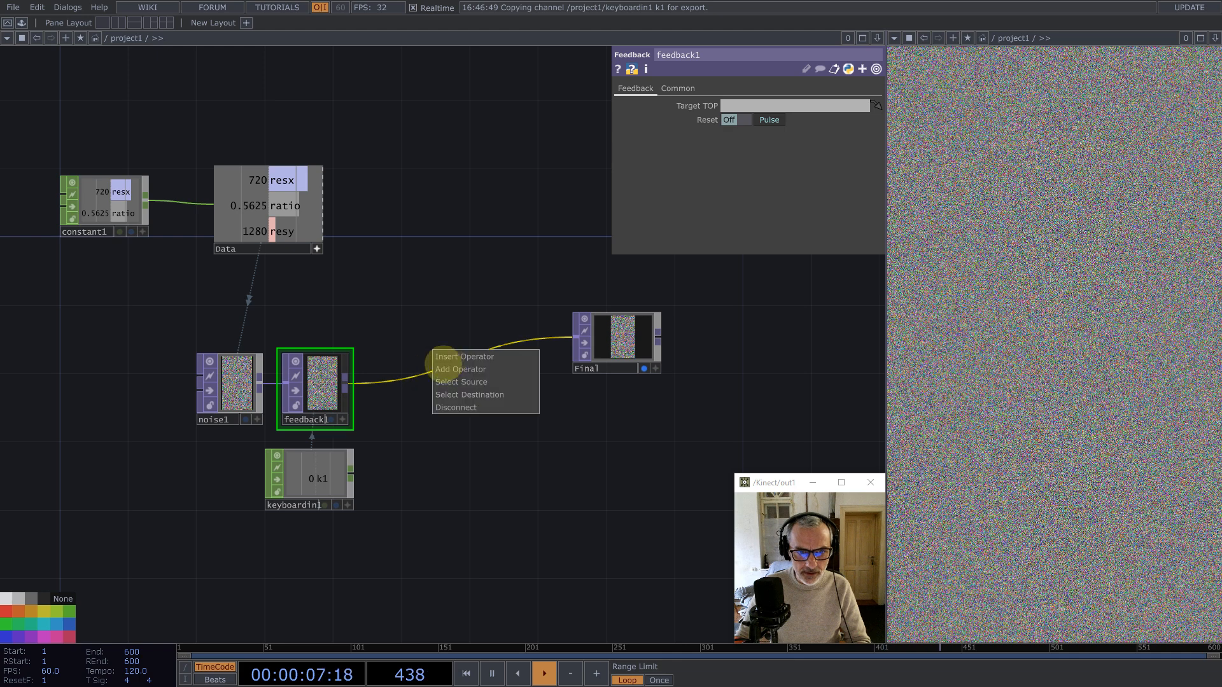
{"action": "left_click", "coordinate": [450, 357]}
{"action": "type", "text": "dis"}
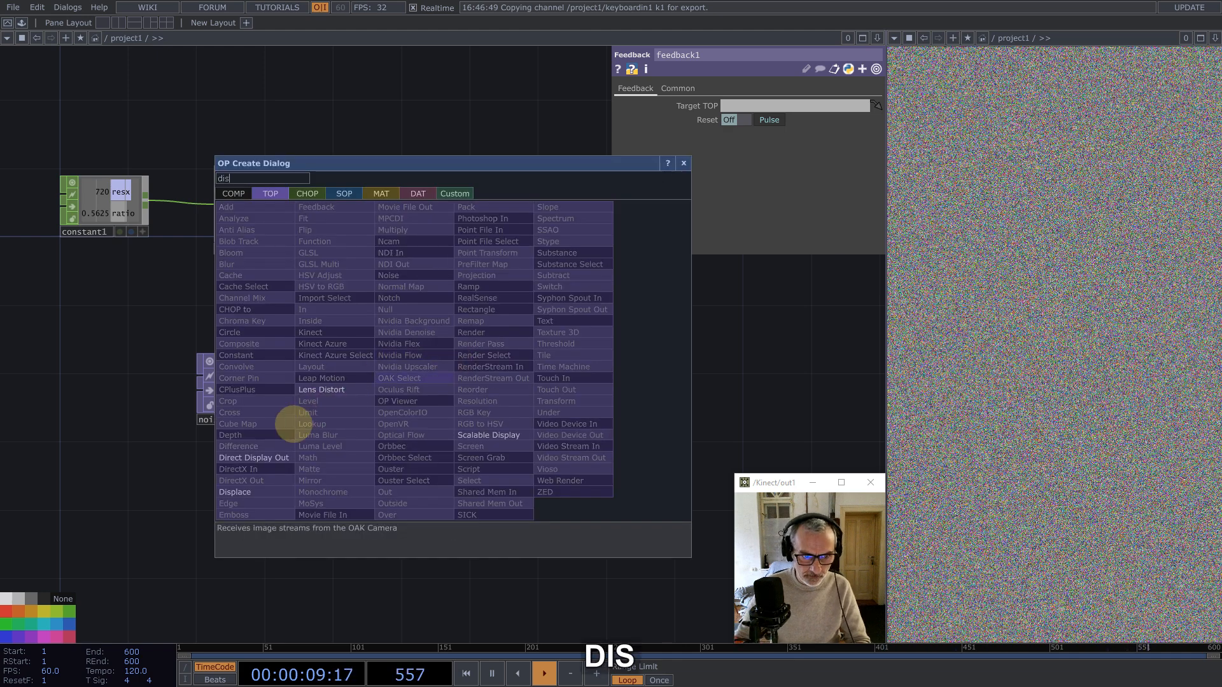
{"action": "left_click", "coordinate": [237, 490]}
{"action": "left_click", "coordinate": [484, 377]}
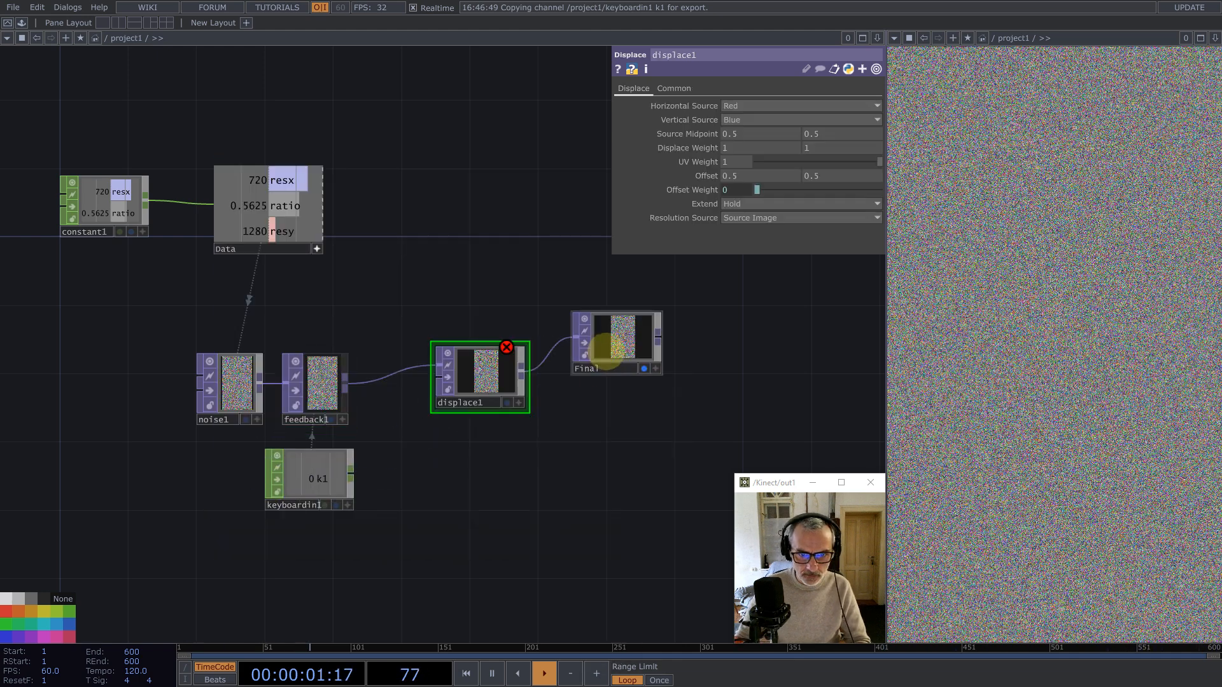
{"action": "left_click_drag", "start_coordinate": [604, 349], "coordinate": [690, 333]}
{"action": "left_click_drag", "start_coordinate": [490, 382], "coordinate": [541, 382]}
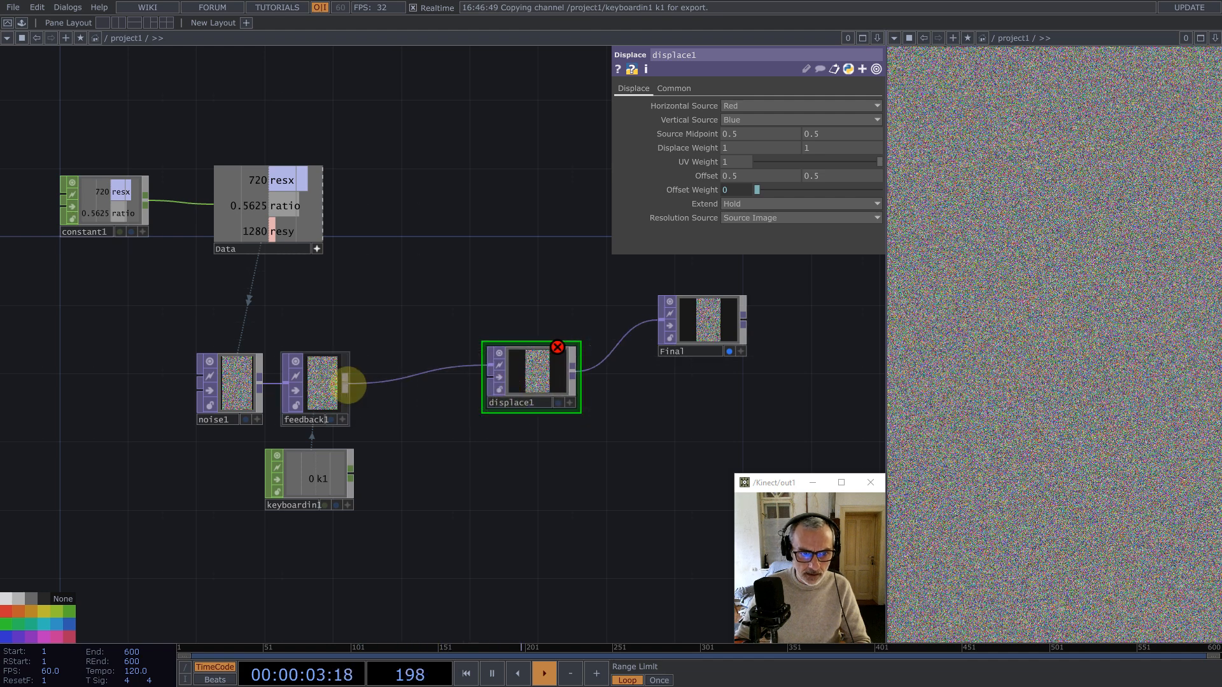
Step: Branch a Slope TOP off feedback1's output and place it below the main wire
{"action": "middle_click", "coordinate": [347, 384]}
{"action": "type", "text": "slo"}
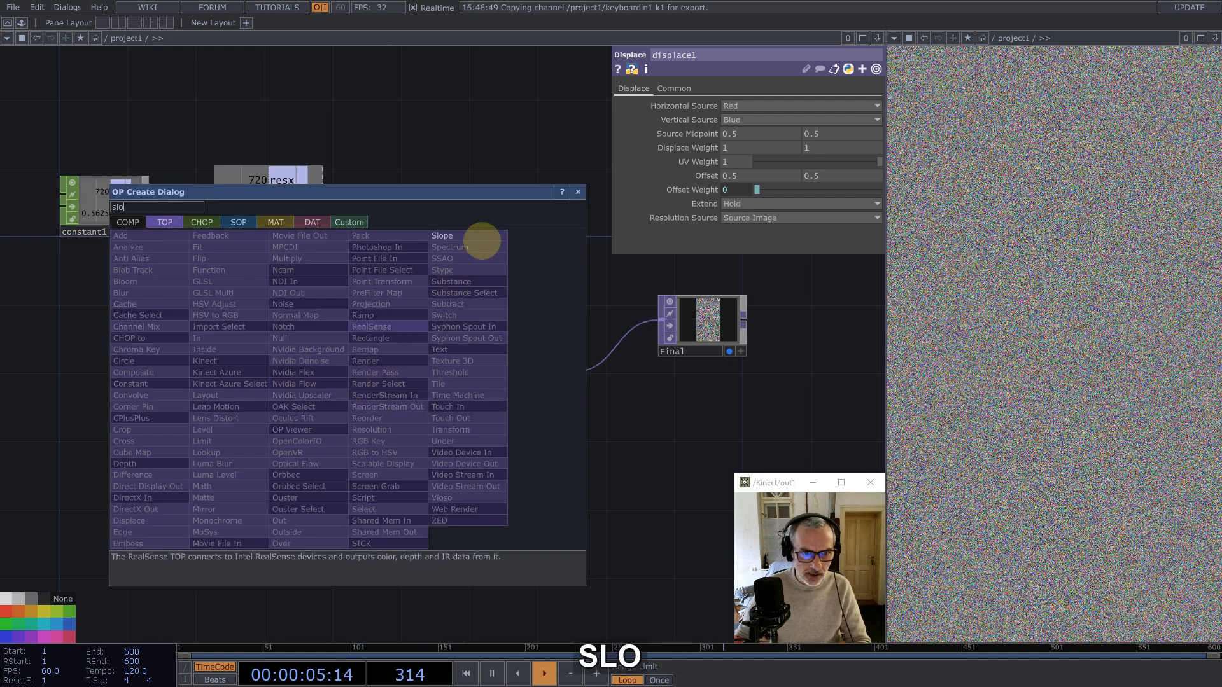
{"action": "left_click", "coordinate": [464, 234]}
{"action": "left_click", "coordinate": [403, 477]}
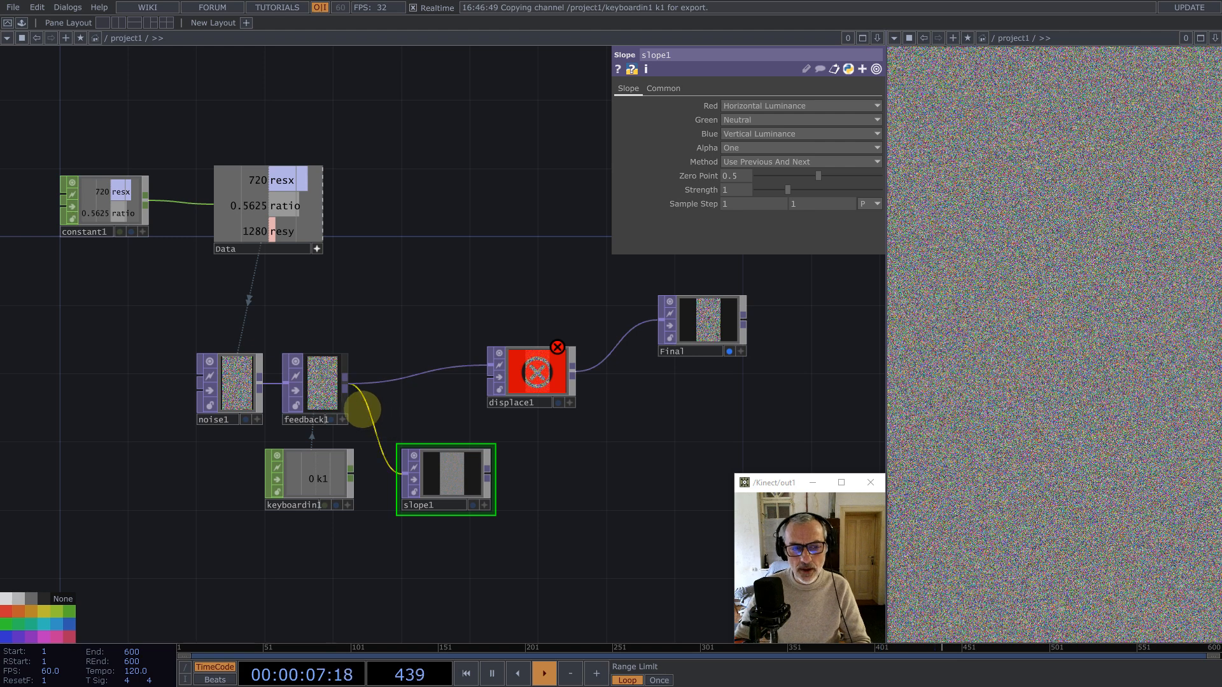
Step: Set slope1's Green to Vertical Luminance, Blue to Neutral and Zero Point to 0
{"action": "scroll", "coordinate": [361, 410], "scroll_direction": "up", "scroll_amount": 3}
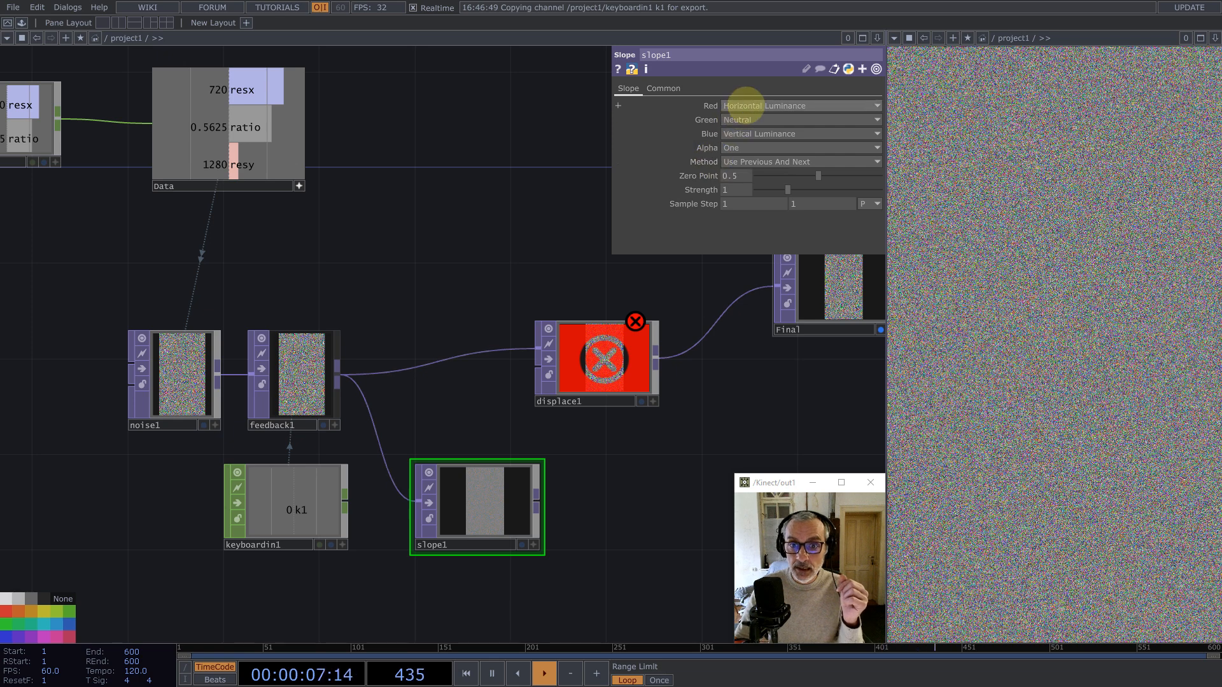
{"action": "left_click", "coordinate": [738, 120]}
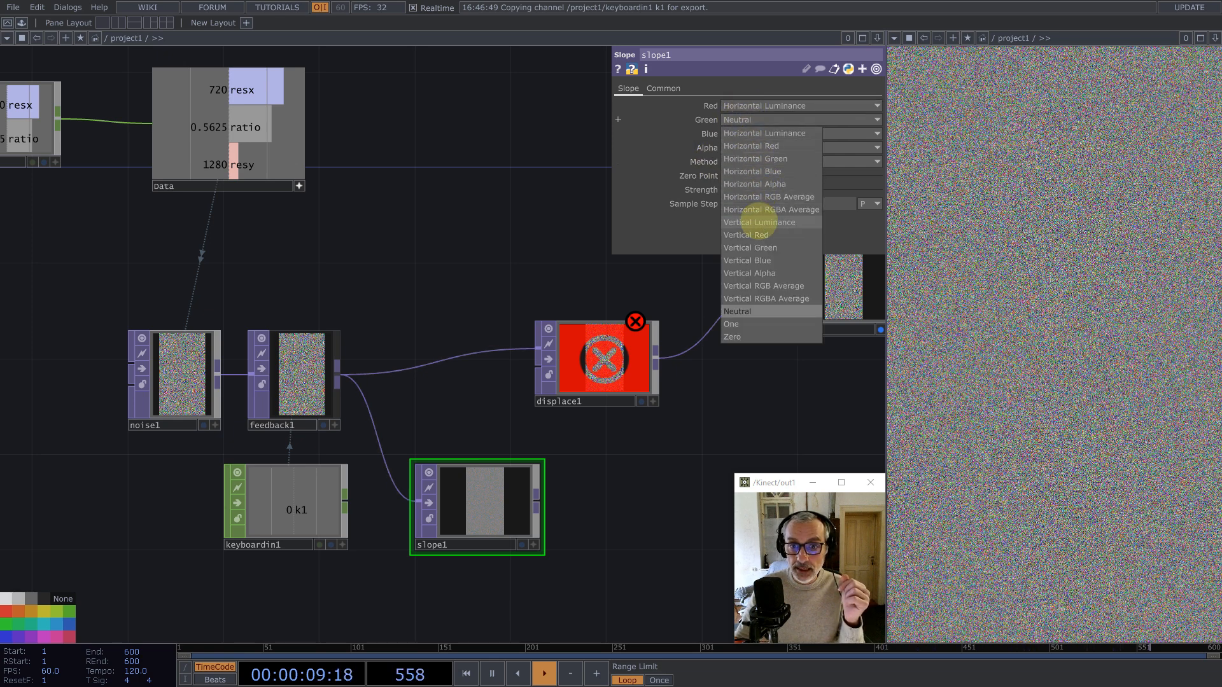
{"action": "left_click", "coordinate": [757, 222]}
{"action": "left_click", "coordinate": [739, 133]}
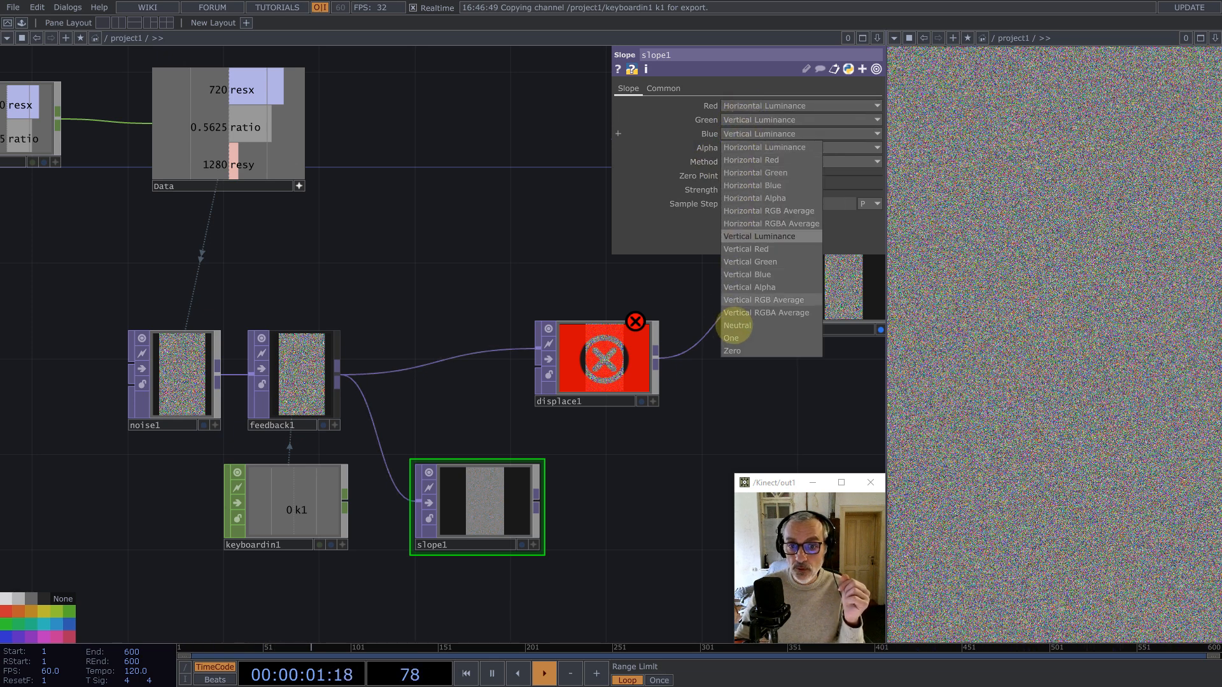
{"action": "left_click", "coordinate": [733, 330]}
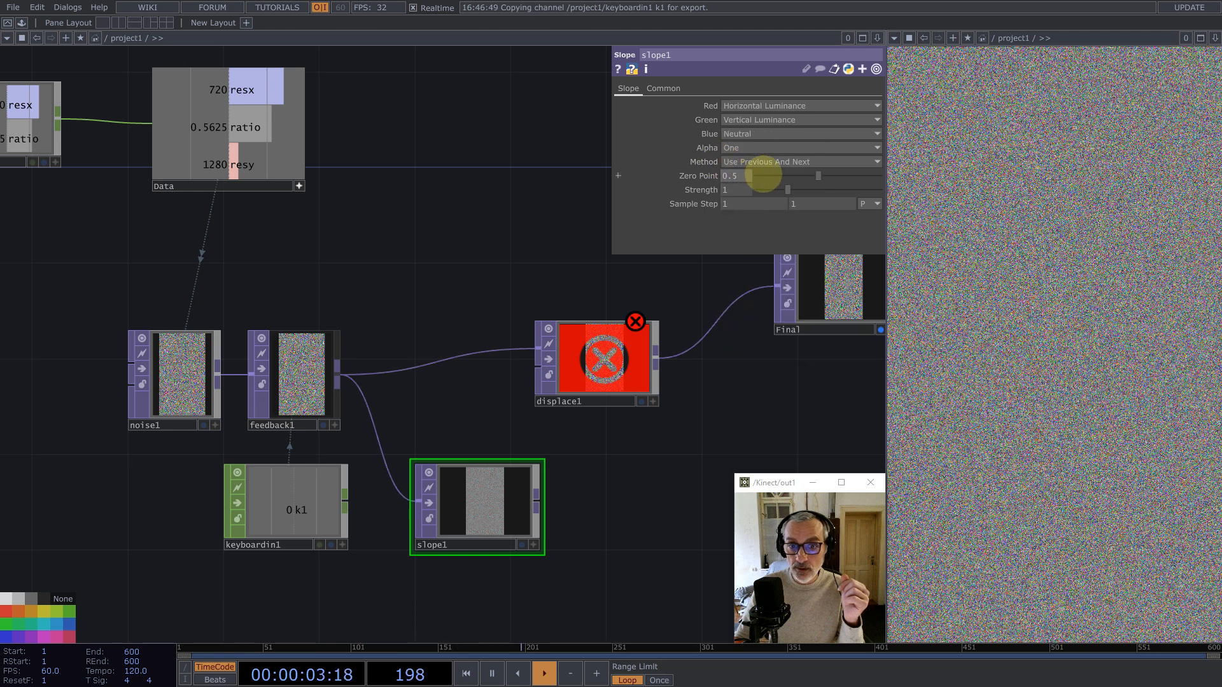
{"action": "left_click_drag", "start_coordinate": [742, 172], "coordinate": [690, 183]}
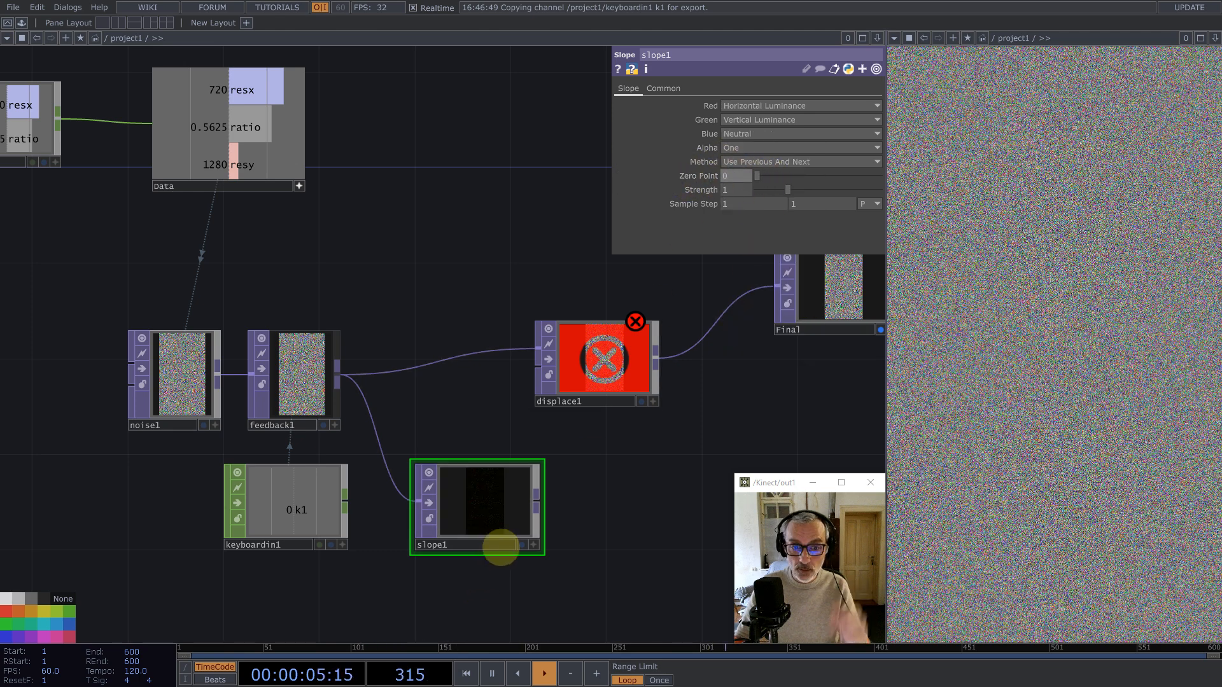
Step: Append a Blur TOP to slope1, shifting displace1 away to make room for it
{"action": "left_click_drag", "start_coordinate": [591, 375], "coordinate": [627, 387]}
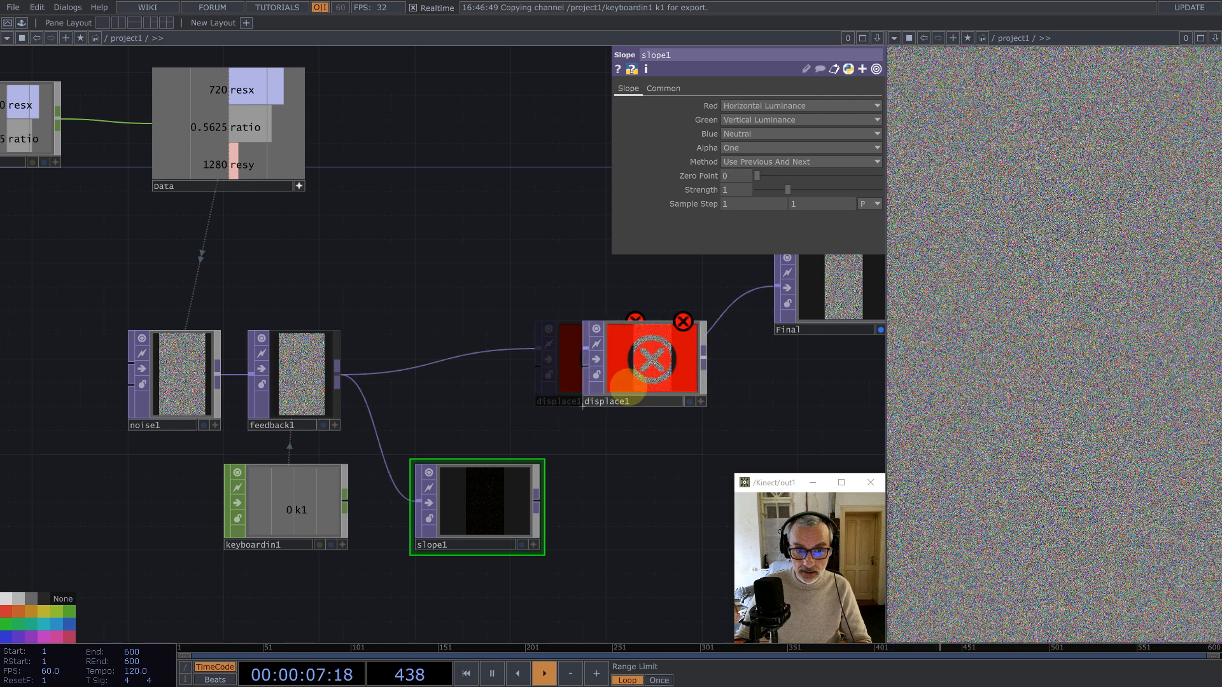
{"action": "middle_click", "coordinate": [536, 495]}
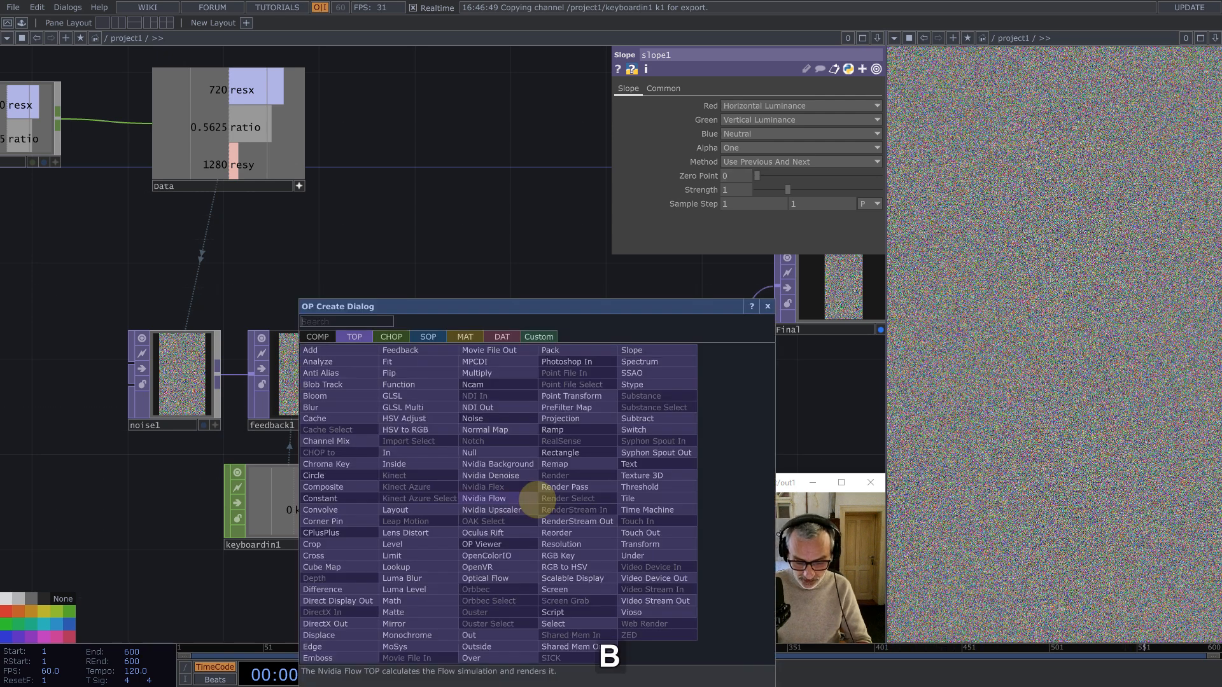
{"action": "left_click", "coordinate": [319, 408]}
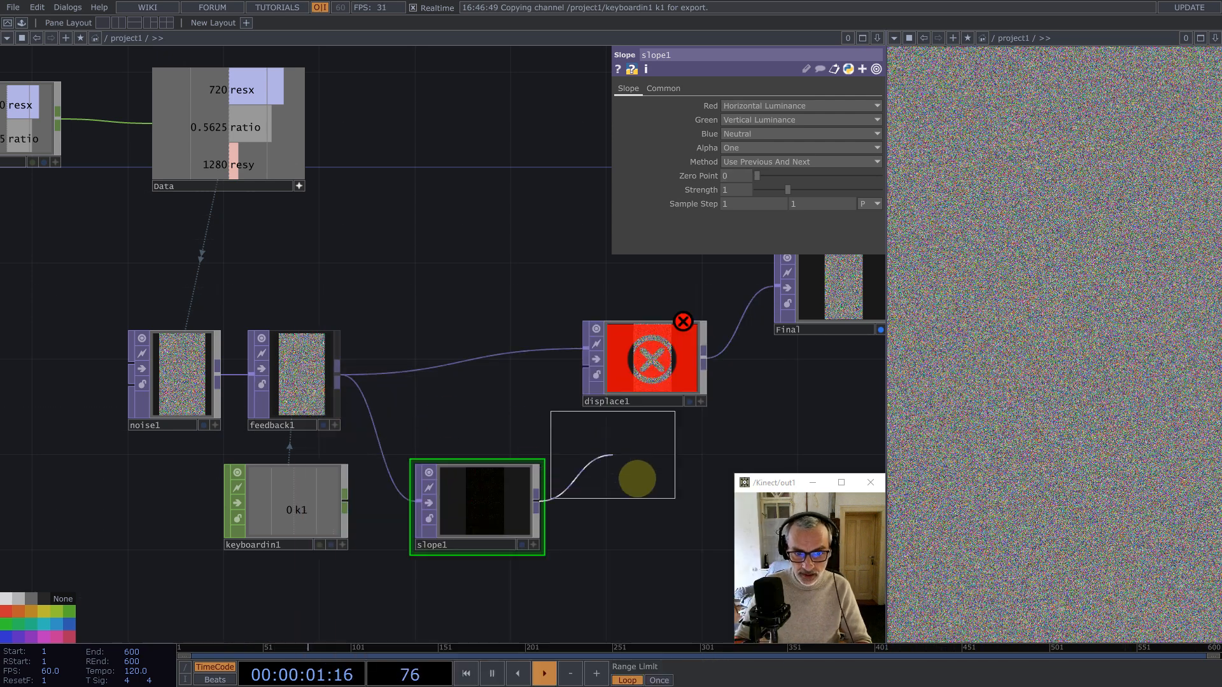
{"action": "left_click", "coordinate": [624, 502]}
Step: Move Final and displace1 farther down the chain, and narrow the blur1 and slope1 nodes to fit the portrait image
{"action": "left_click_drag", "start_coordinate": [698, 429], "coordinate": [429, 392]}
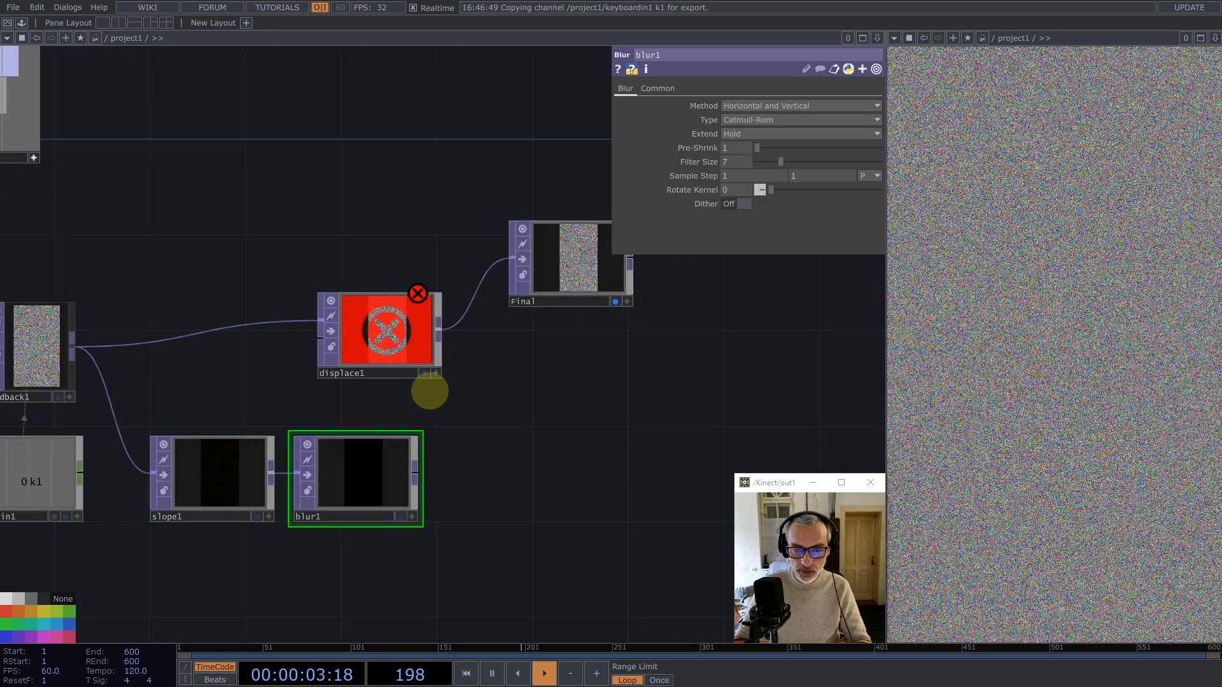
{"action": "left_click_drag", "start_coordinate": [557, 280], "coordinate": [697, 283]}
{"action": "left_click_drag", "start_coordinate": [372, 351], "coordinate": [550, 357]}
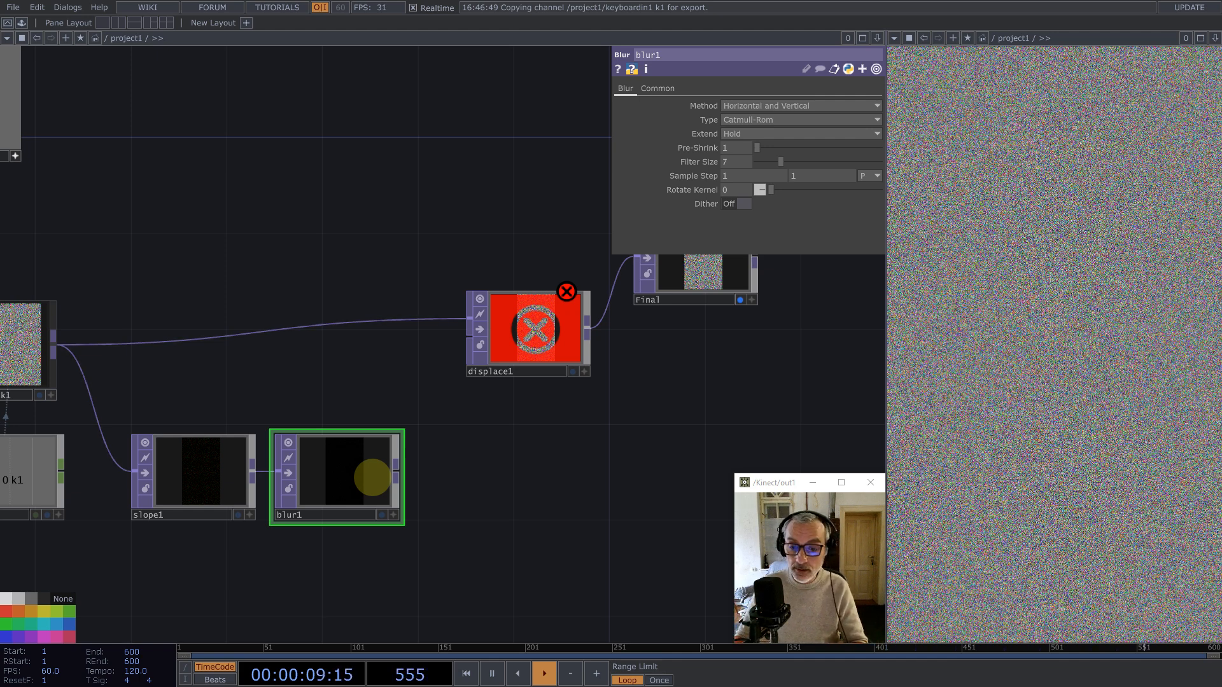
{"action": "left_click_drag", "start_coordinate": [393, 430], "coordinate": [373, 415]}
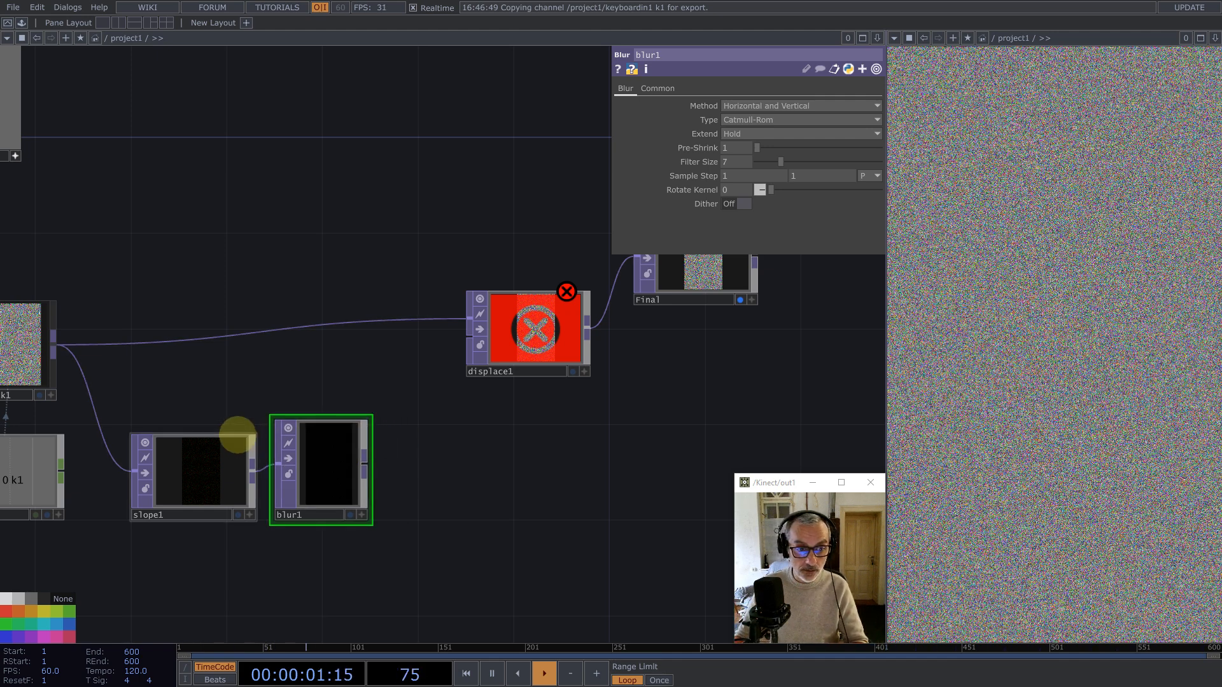
{"action": "left_click_drag", "start_coordinate": [245, 431], "coordinate": [224, 420]}
{"action": "left_click_drag", "start_coordinate": [313, 463], "coordinate": [289, 463]}
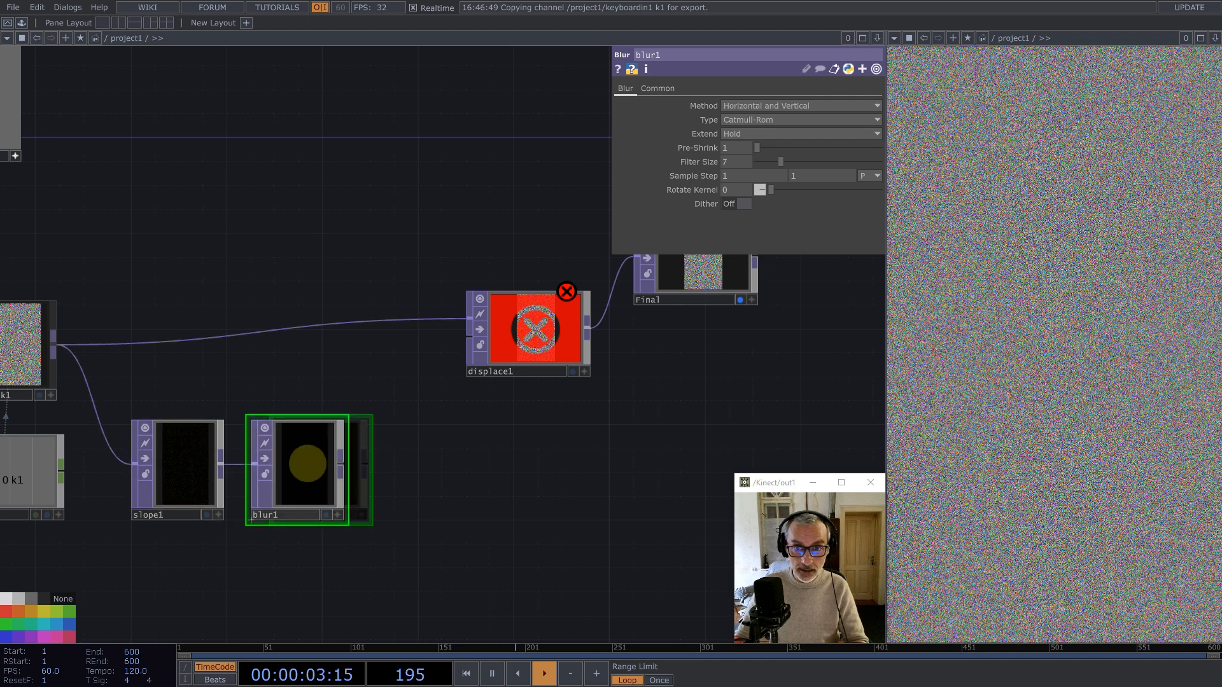
Step: Set blur1's Filter Size to 32 and Pre-Shrink to 2, and connect it to displace1's second input
{"action": "left_click", "coordinate": [867, 163]}
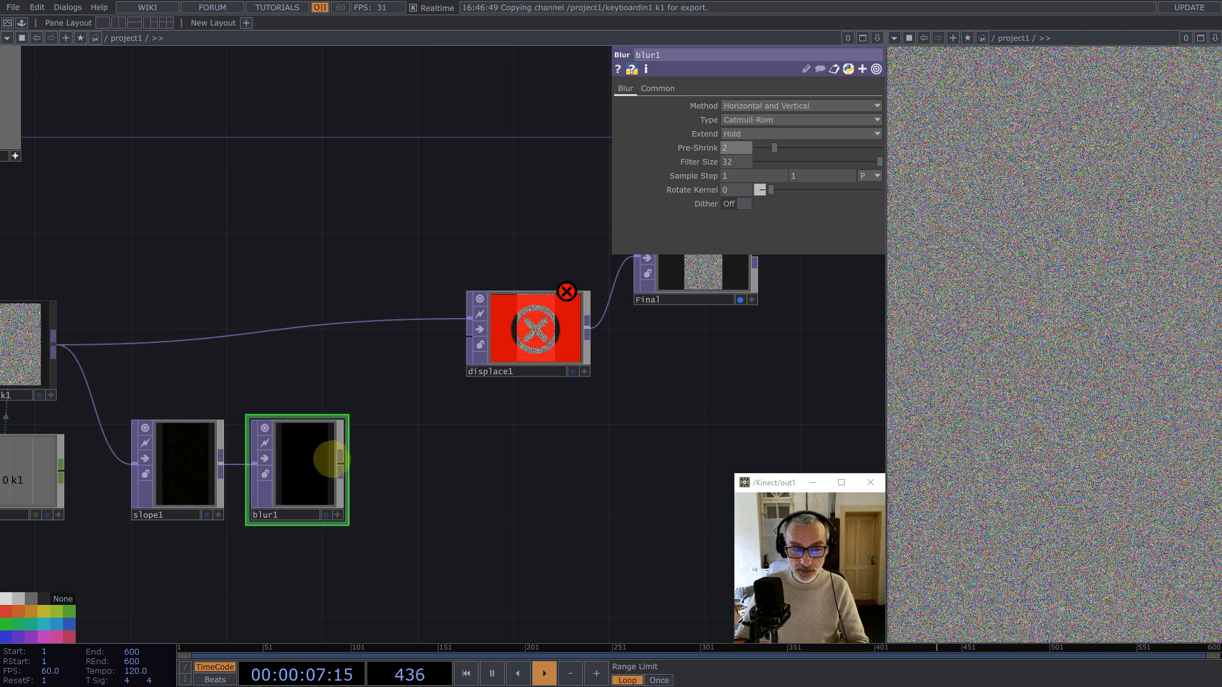
{"action": "left_click_drag", "start_coordinate": [446, 358], "coordinate": [454, 353]}
{"action": "left_click_drag", "start_coordinate": [541, 334], "coordinate": [494, 357]}
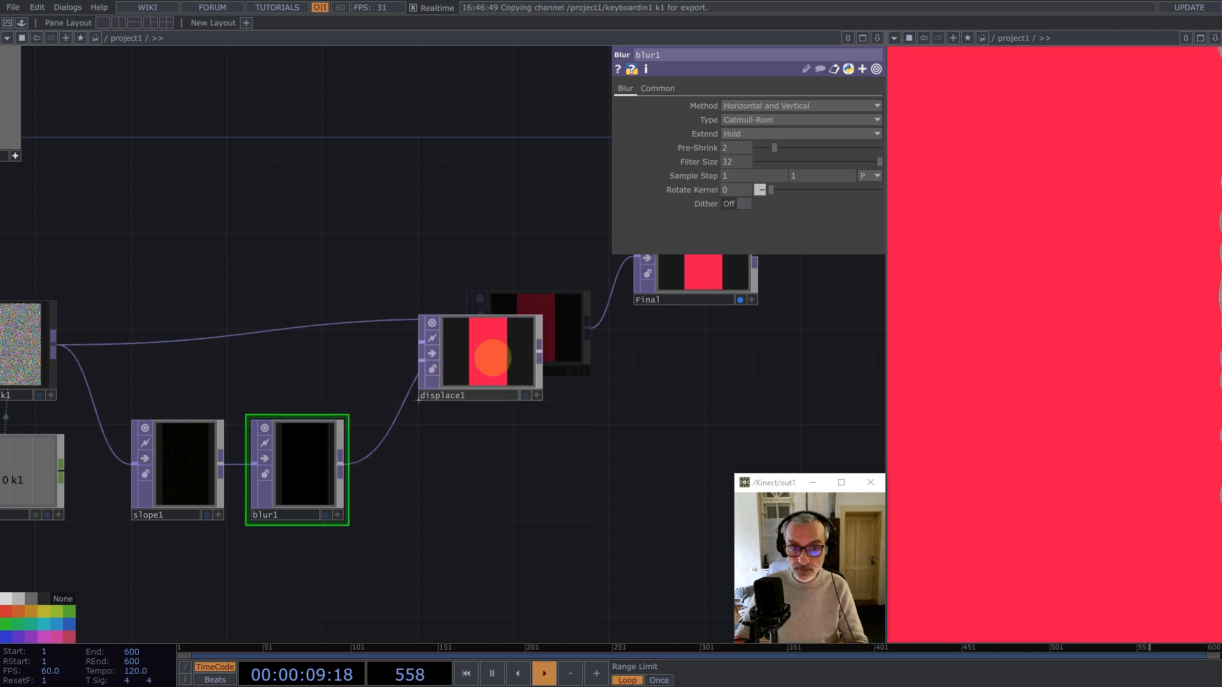
{"action": "left_click_drag", "start_coordinate": [483, 477], "coordinate": [560, 483]}
Step: Set displace1's Vertical Source to Red and both Source Midpoint values to 0
{"action": "left_click", "coordinate": [554, 334]}
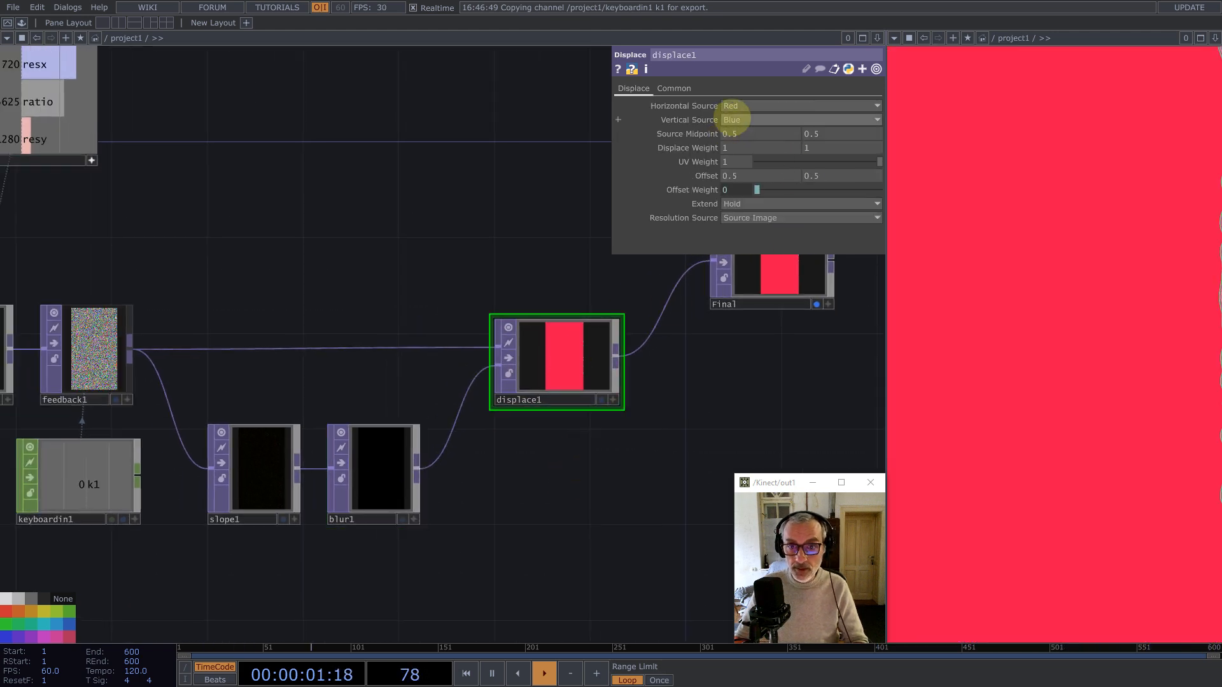
{"action": "left_click", "coordinate": [745, 119]}
{"action": "left_click", "coordinate": [732, 133]}
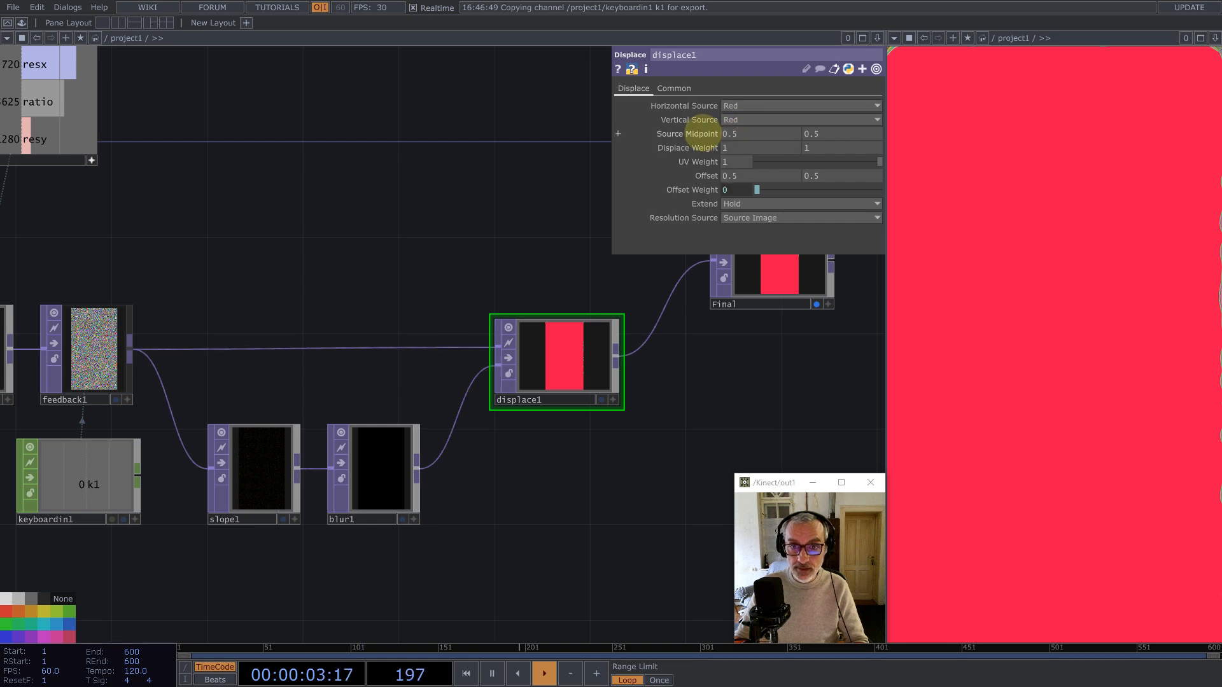
{"action": "middle_click_drag", "start_coordinate": [704, 124], "coordinate": [576, 134]}
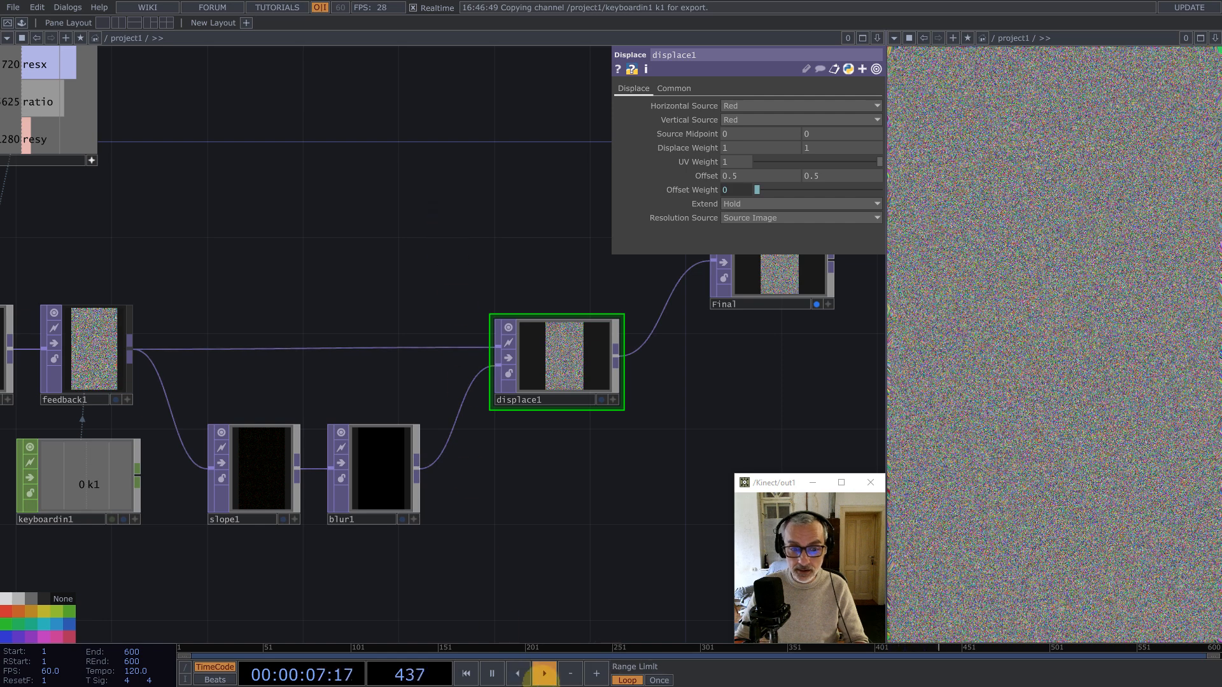
Step: Assign the Final null as feedback1's Target TOP to close the feedback loop
{"action": "left_click_drag", "start_coordinate": [573, 503], "coordinate": [581, 491]}
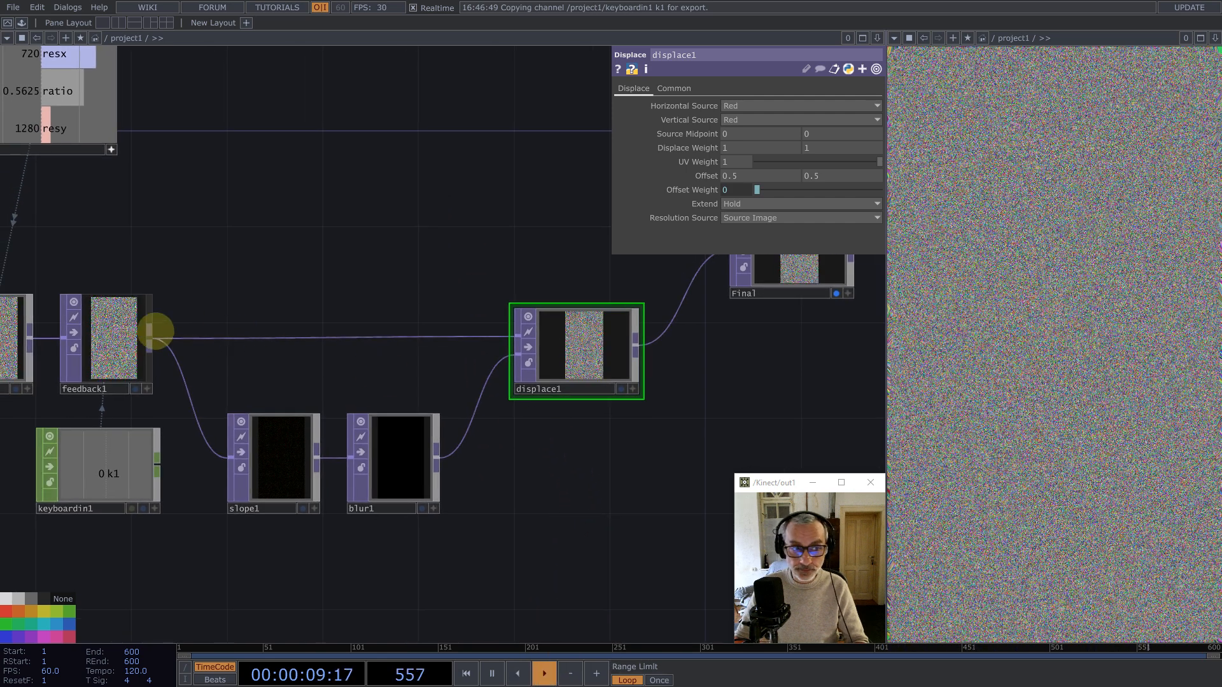
{"action": "left_click", "coordinate": [116, 353]}
{"action": "scroll", "coordinate": [306, 454], "scroll_direction": "down", "scroll_amount": 3}
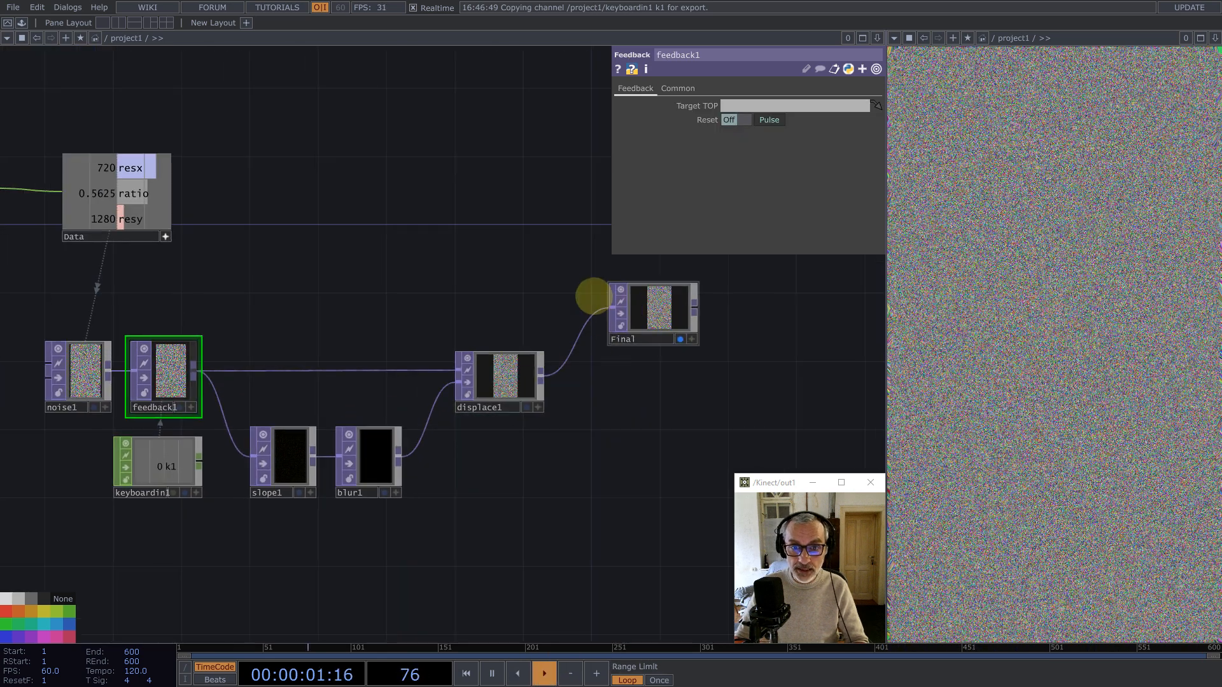
{"action": "left_click_drag", "start_coordinate": [591, 296], "coordinate": [758, 101]}
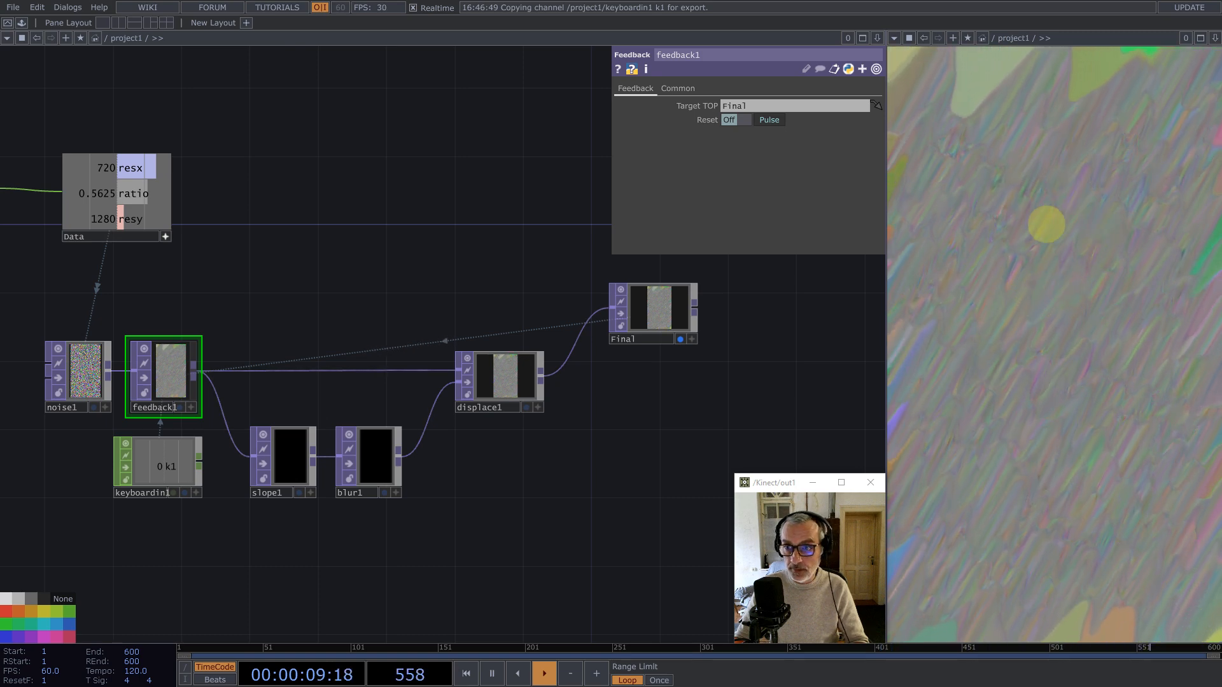
Step: Set displace1's Vertical Source to Green and restart the feedback with the assigned reset key
{"action": "left_click", "coordinate": [499, 375]}
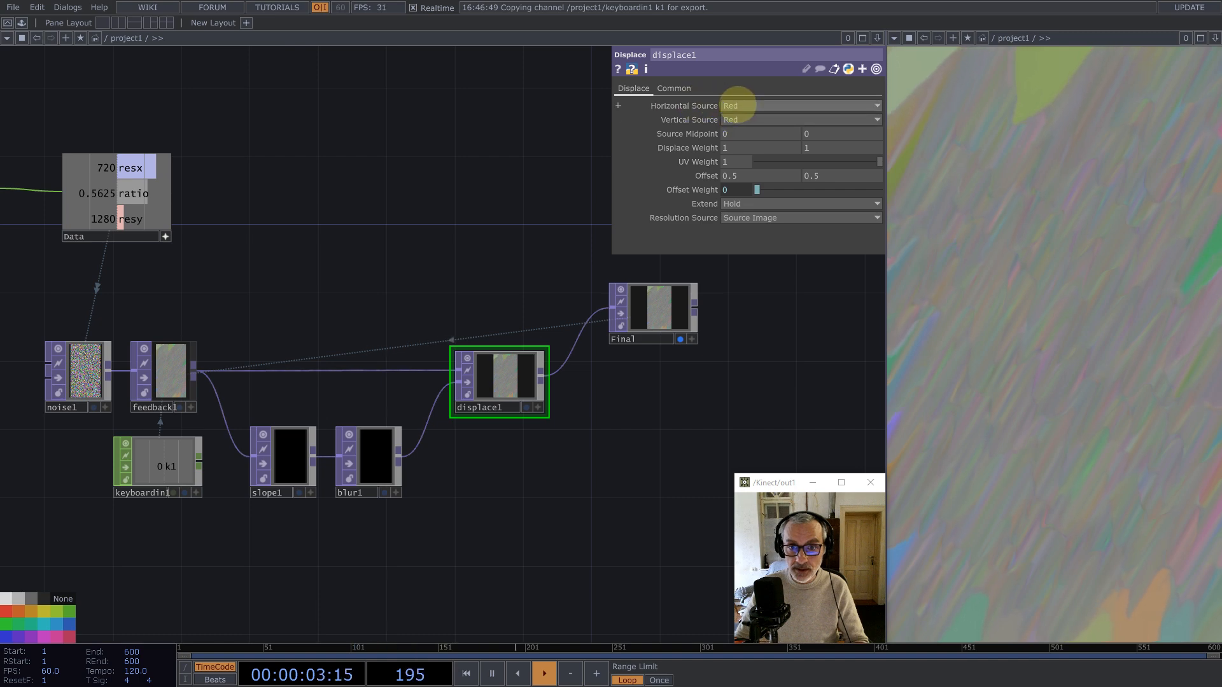
{"action": "left_click", "coordinate": [738, 120]}
{"action": "left_click", "coordinate": [737, 135]}
{"action": "key", "text": "1"}
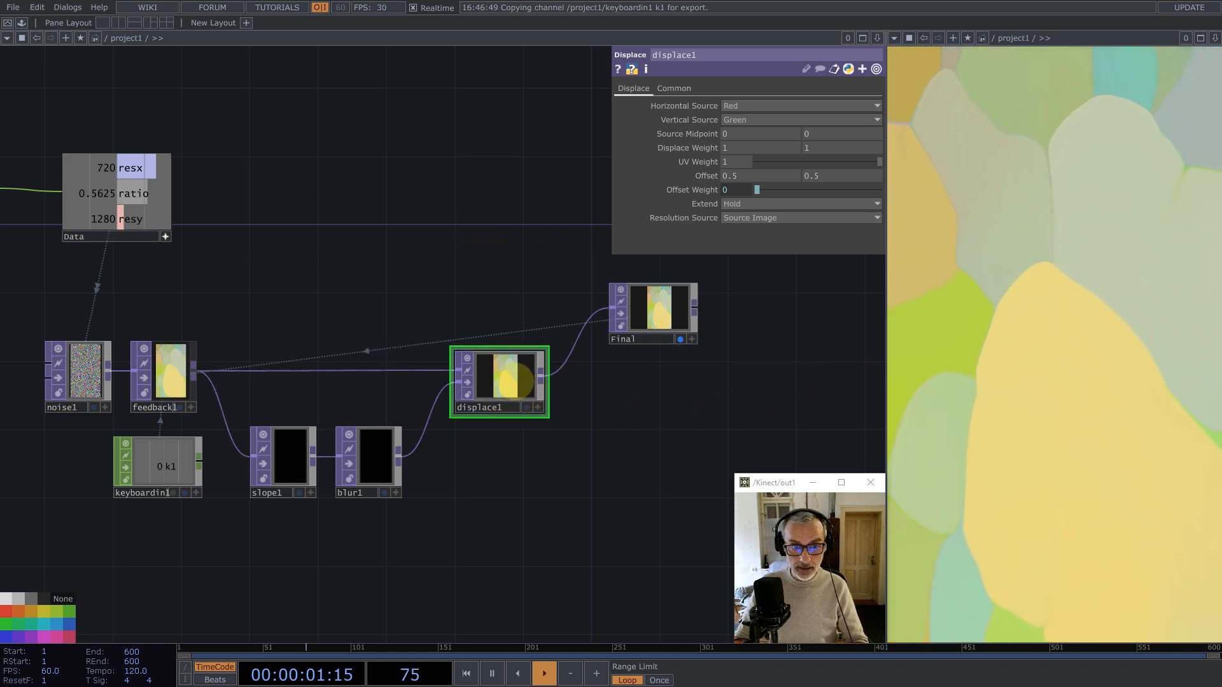
Step: Narrow the displace1 and Final nodes to fit the portrait image and space them farther from blur1
{"action": "left_click", "coordinate": [546, 349]}
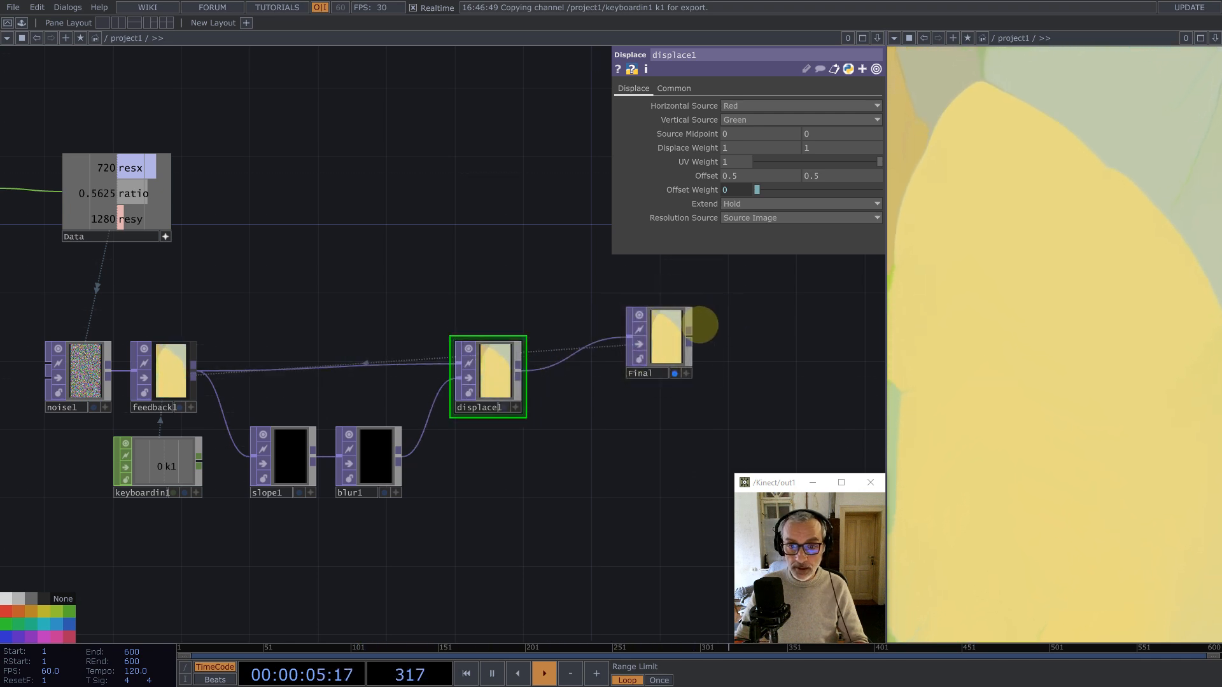
{"action": "left_click_drag", "start_coordinate": [669, 349], "coordinate": [702, 348]}
{"action": "left_click_drag", "start_coordinate": [488, 390], "coordinate": [520, 391]}
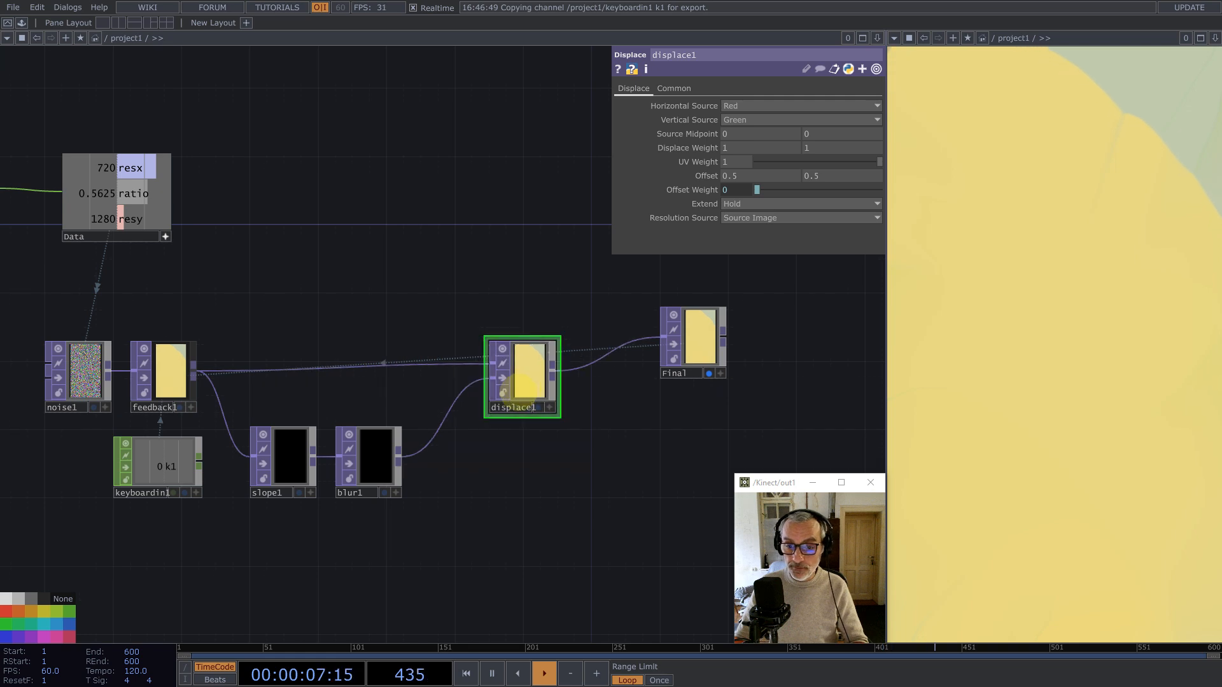
{"action": "left_click_drag", "start_coordinate": [586, 469], "coordinate": [728, 452]}
{"action": "left_click_drag", "start_coordinate": [674, 362], "coordinate": [639, 380]}
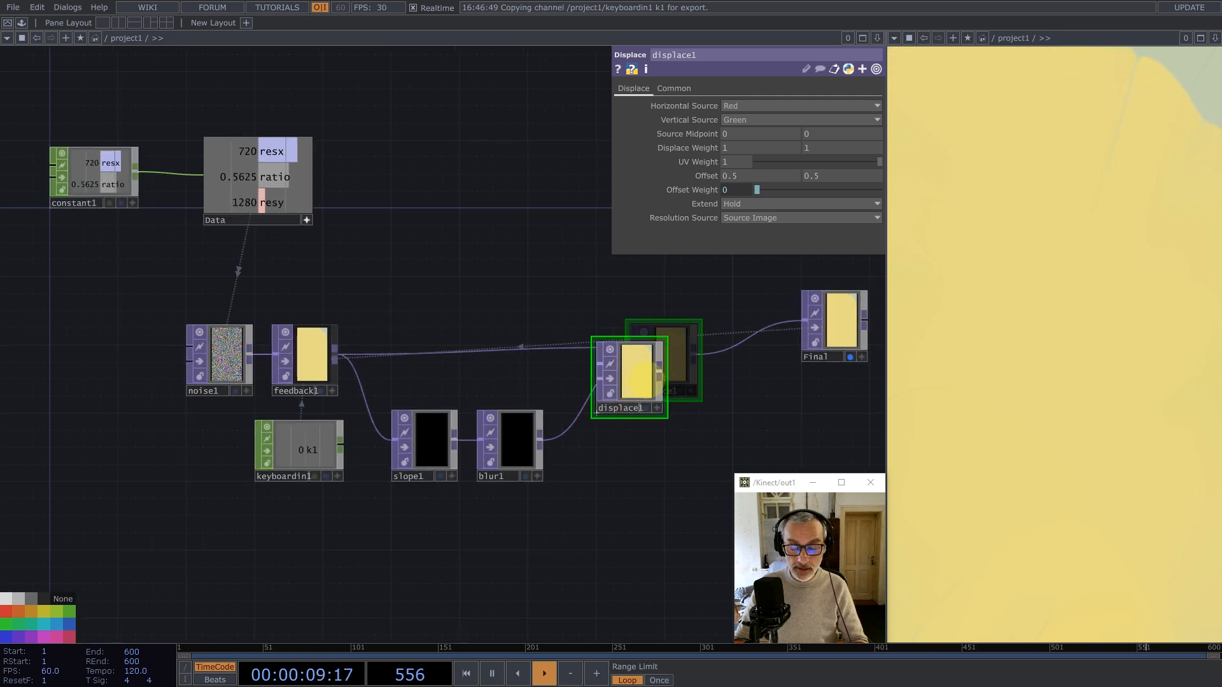
{"action": "left_click_drag", "start_coordinate": [596, 414], "coordinate": [596, 397]}
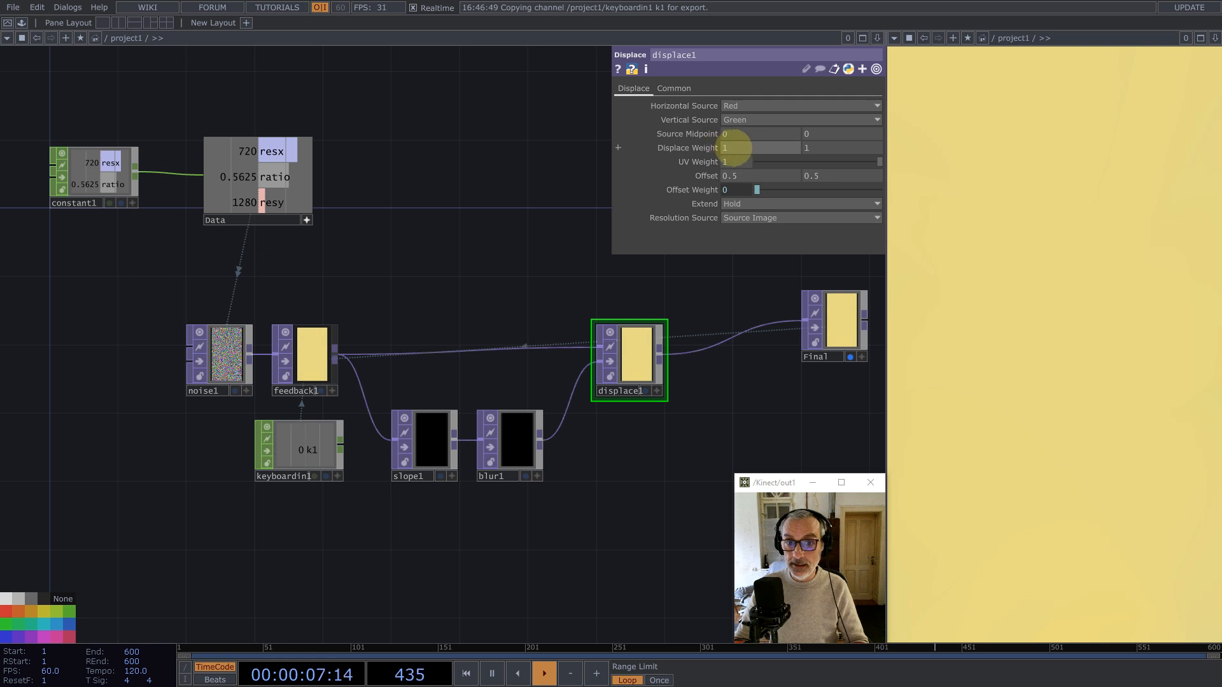
Step: Drive displace1's first Displace Weight with 1 divided by the ratio channel from Data and restart the feedback
{"action": "left_click_drag", "start_coordinate": [434, 288], "coordinate": [368, 340]}
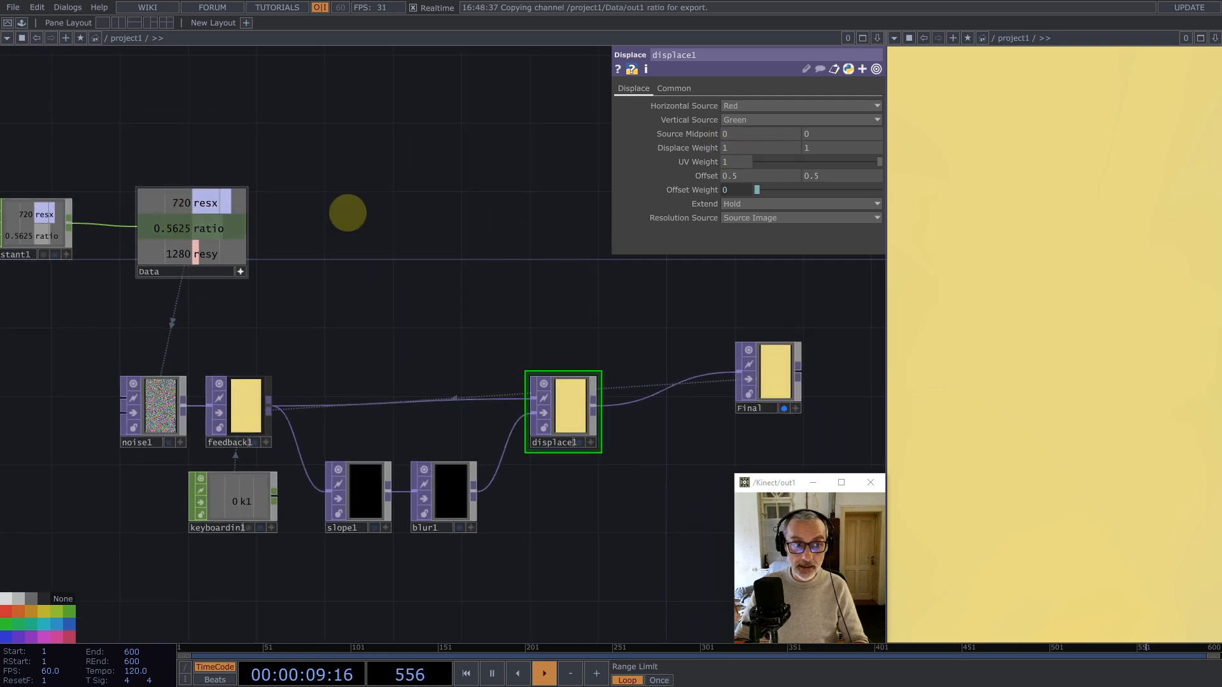
{"action": "left_click_drag", "start_coordinate": [754, 148], "coordinate": [738, 147]}
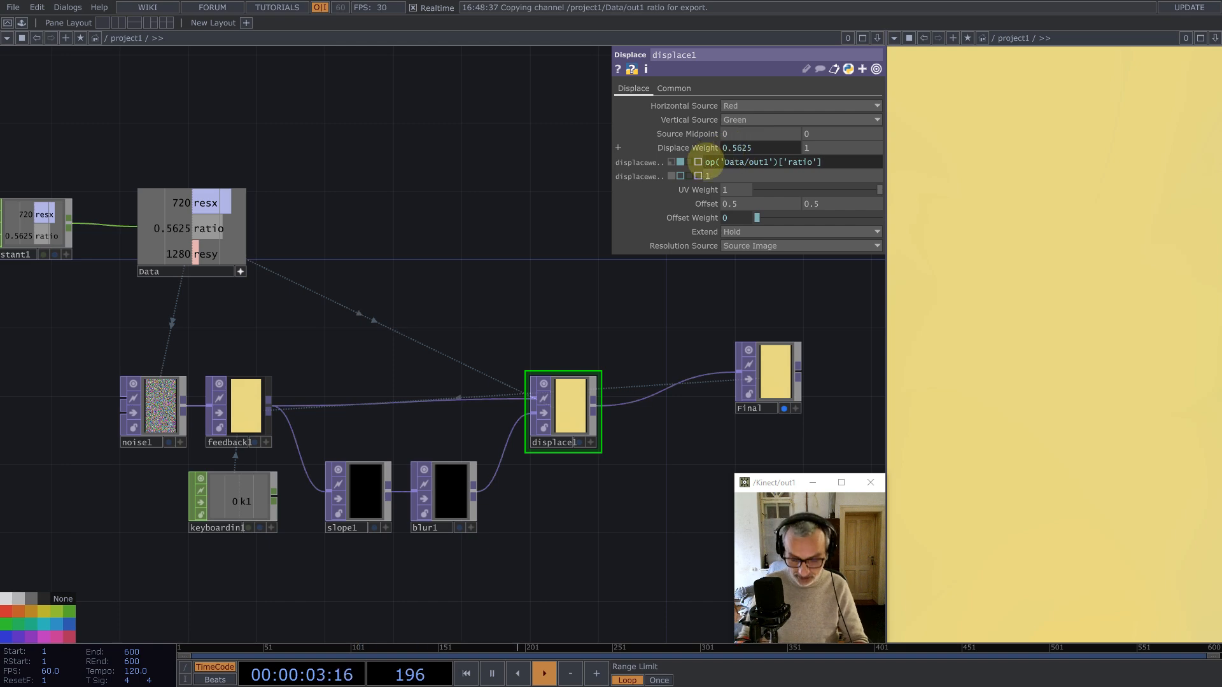
{"action": "key", "text": "1"}
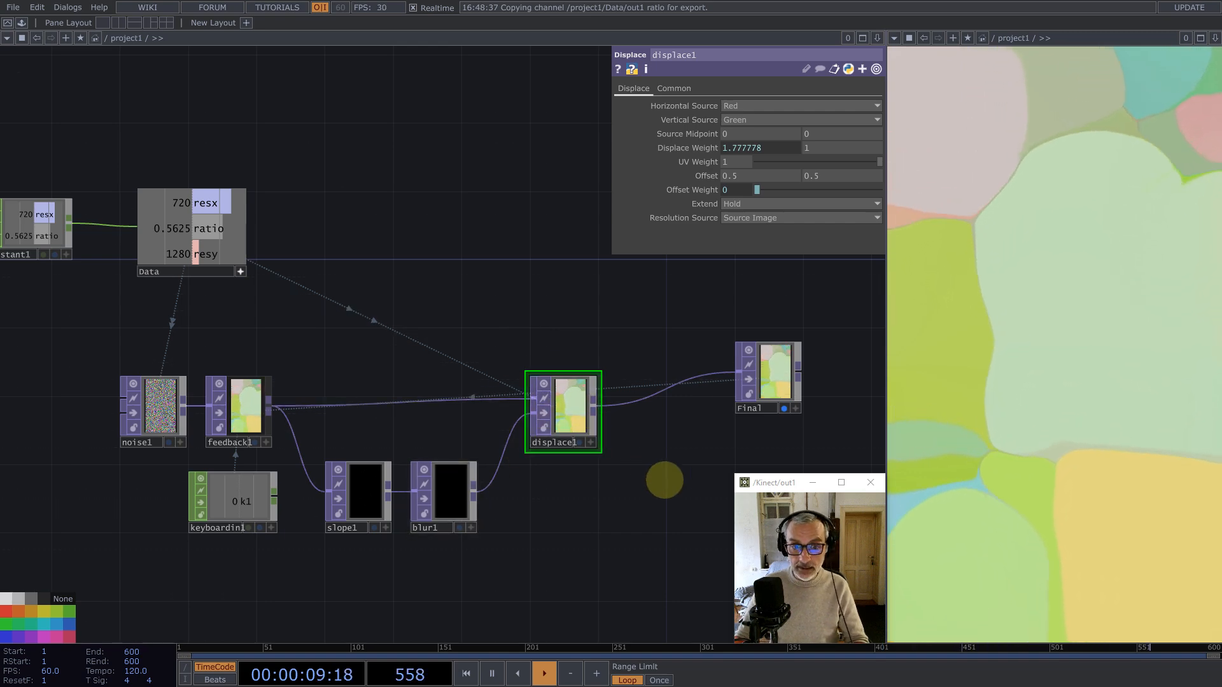
Step: Move the Final null farther from displace1 to make room along their connection
{"action": "left_click_drag", "start_coordinate": [663, 480], "coordinate": [583, 472]}
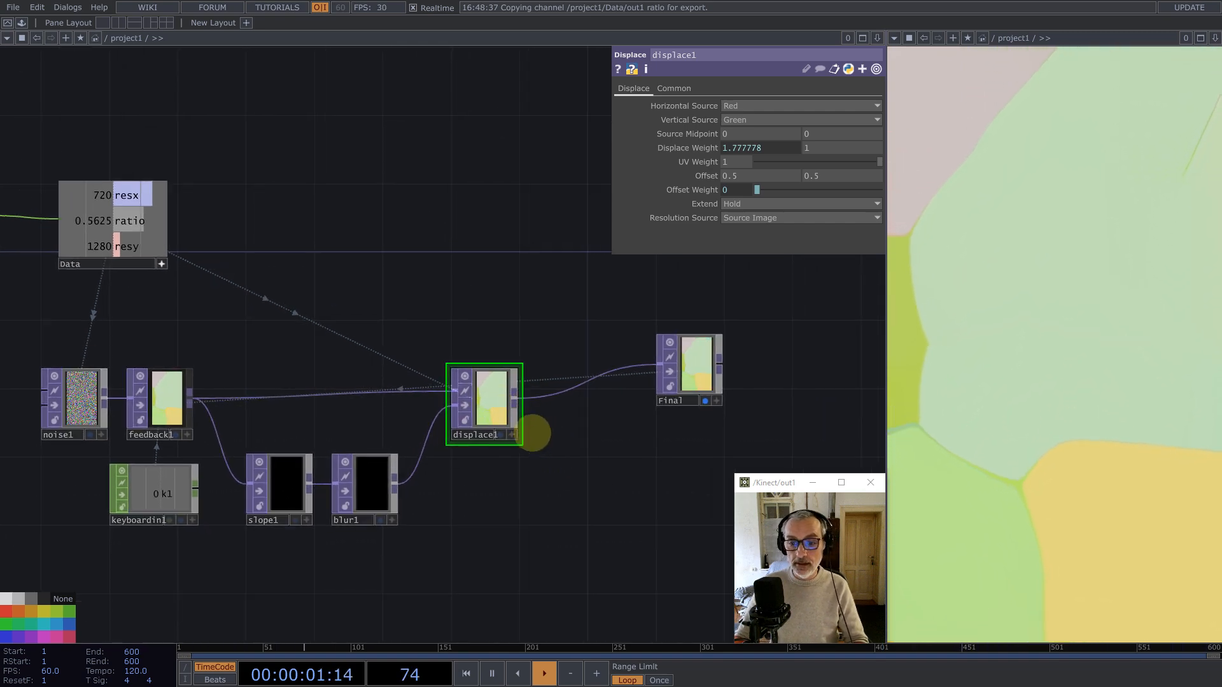
{"action": "left_click_drag", "start_coordinate": [545, 434], "coordinate": [532, 434]}
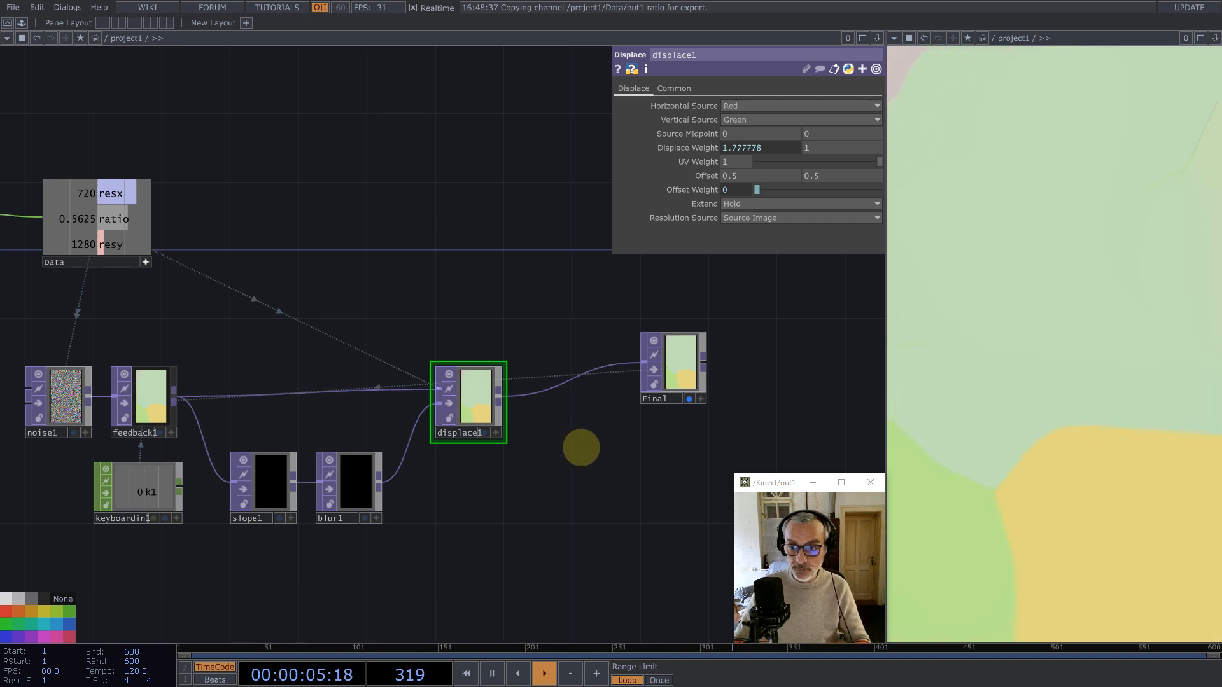
{"action": "left_click_drag", "start_coordinate": [579, 433], "coordinate": [495, 423]}
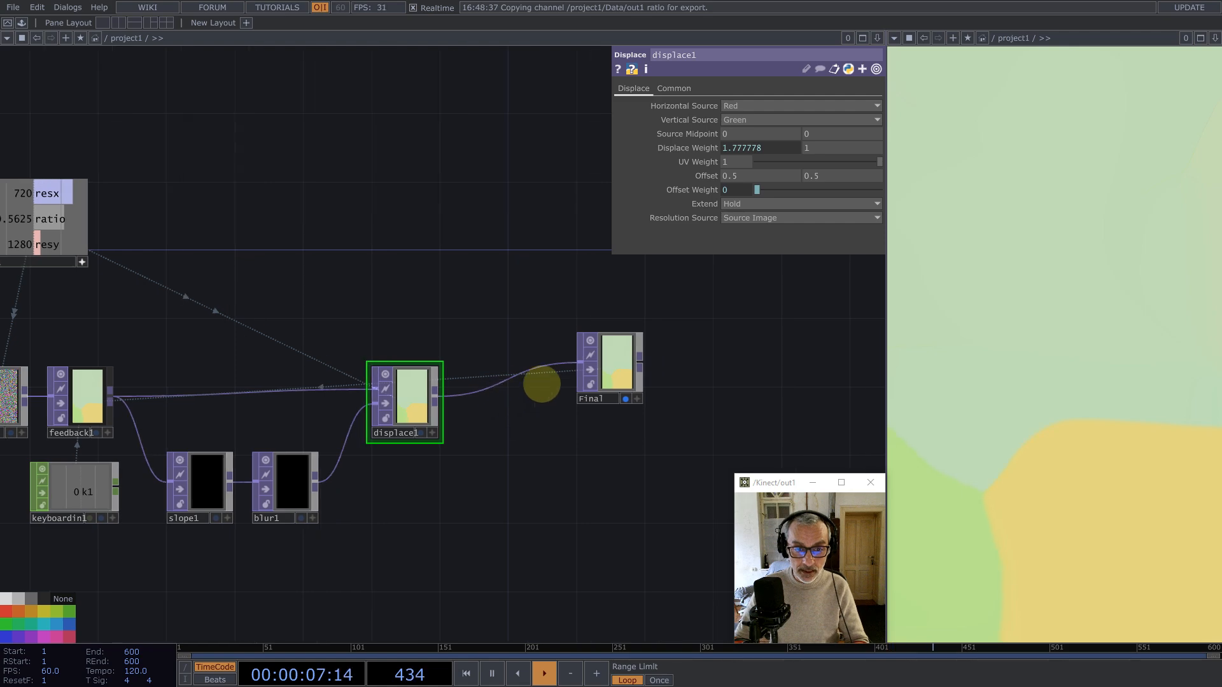
{"action": "left_click_drag", "start_coordinate": [606, 373], "coordinate": [691, 356]}
Step: Insert an Edge TOP between displace1 and Final, with Comp Over Input on and Strength set to 0.0625
{"action": "right_click", "coordinate": [510, 386]}
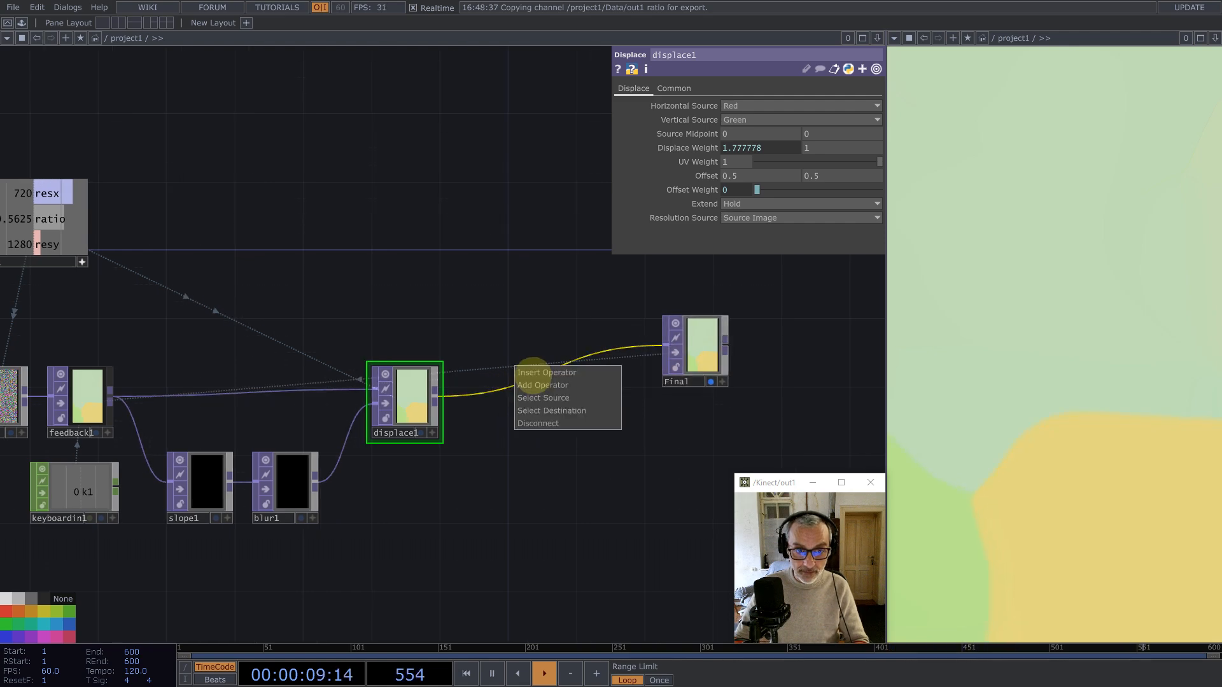
{"action": "left_click", "coordinate": [533, 376]}
{"action": "type", "text": "ed"}
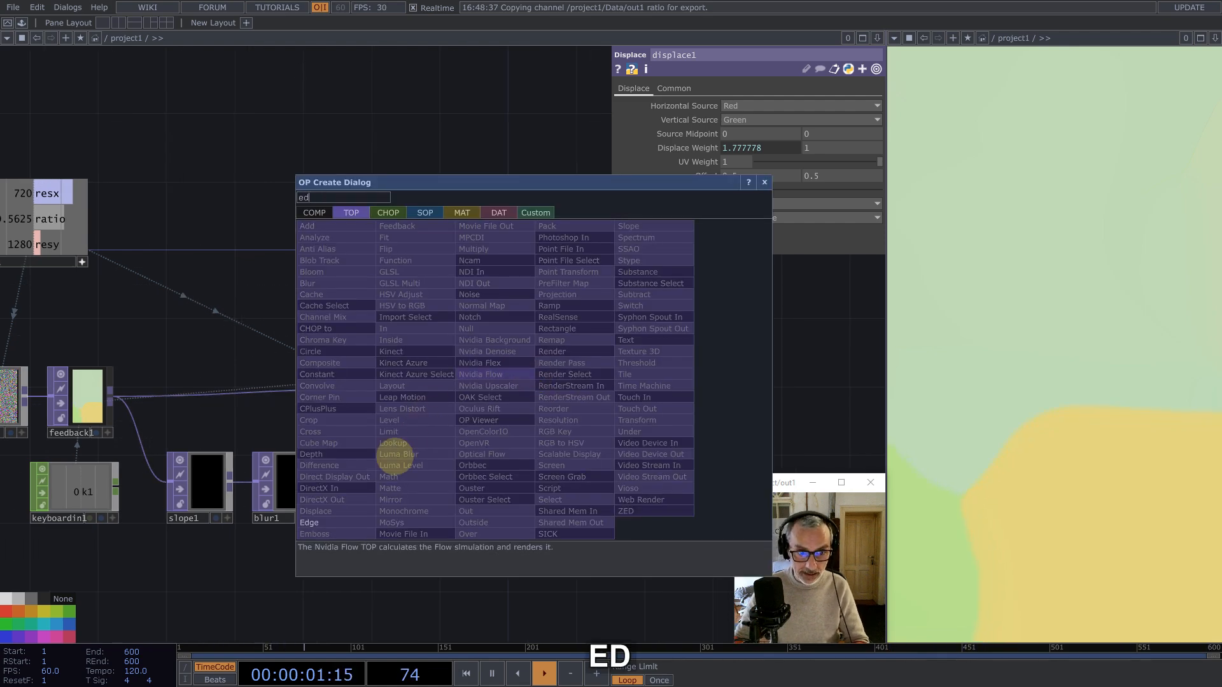
{"action": "left_click", "coordinate": [336, 523]}
{"action": "left_click", "coordinate": [502, 395]}
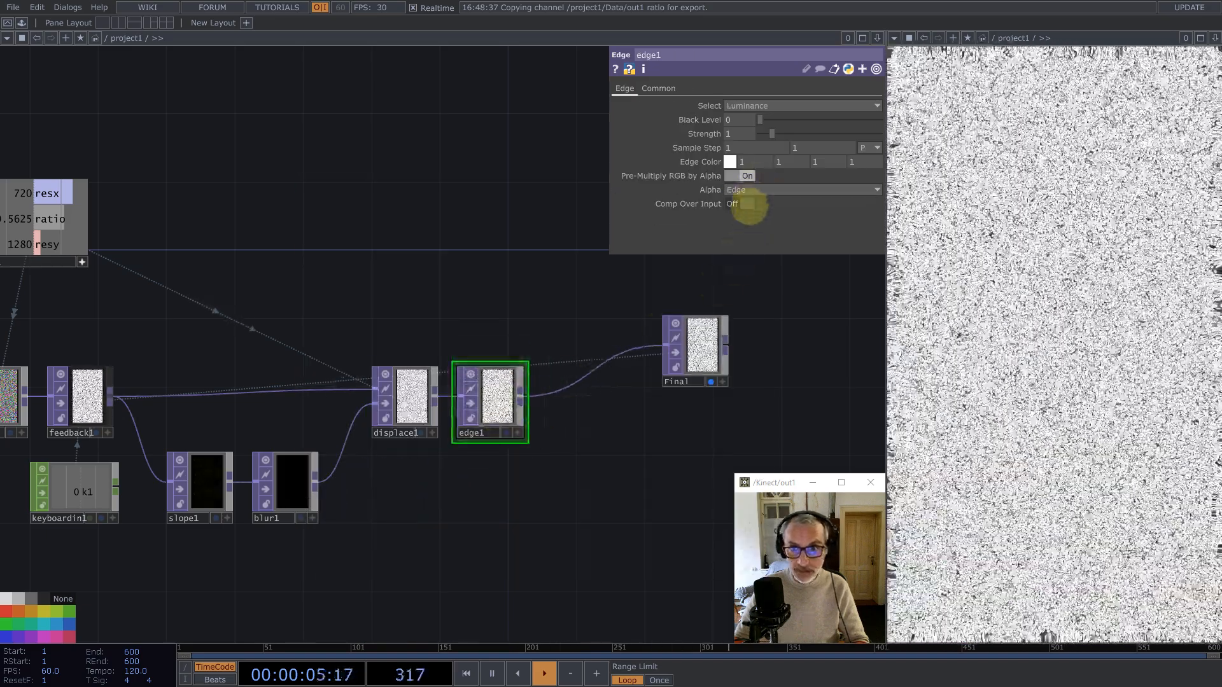
{"action": "left_click", "coordinate": [747, 204]}
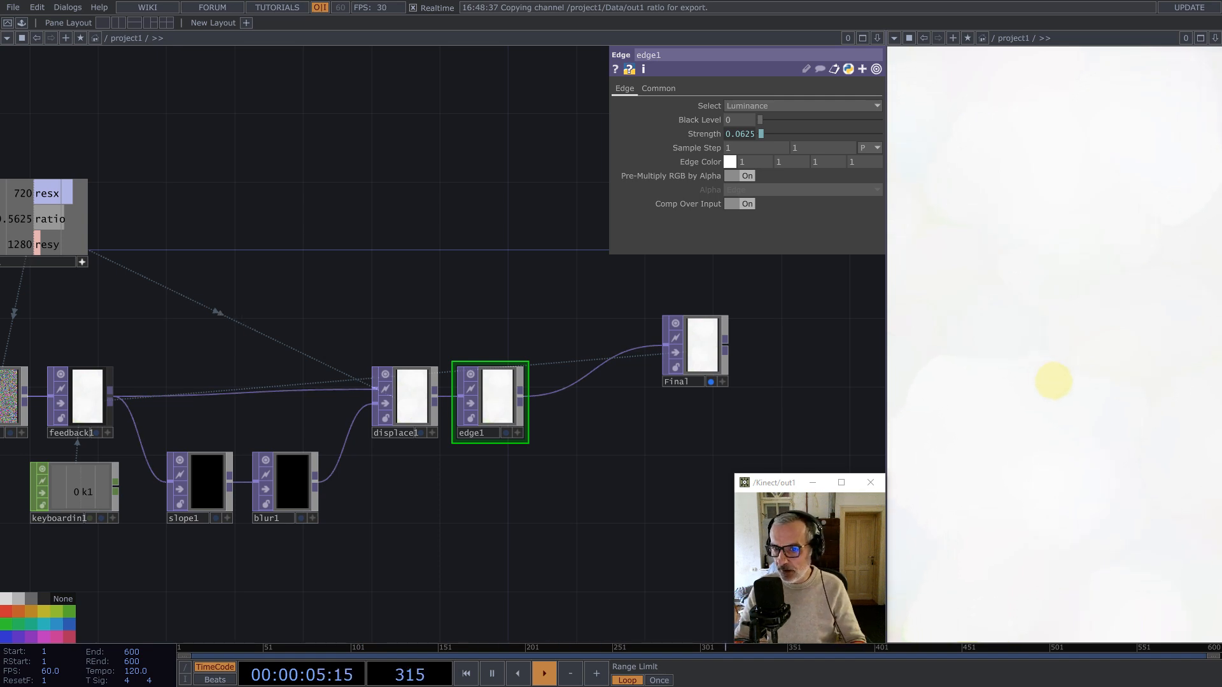
Step: Add a Select TOP below the feedback network and set its source TOP to Final
{"action": "scroll", "coordinate": [452, 255], "scroll_direction": "down", "scroll_amount": 4}
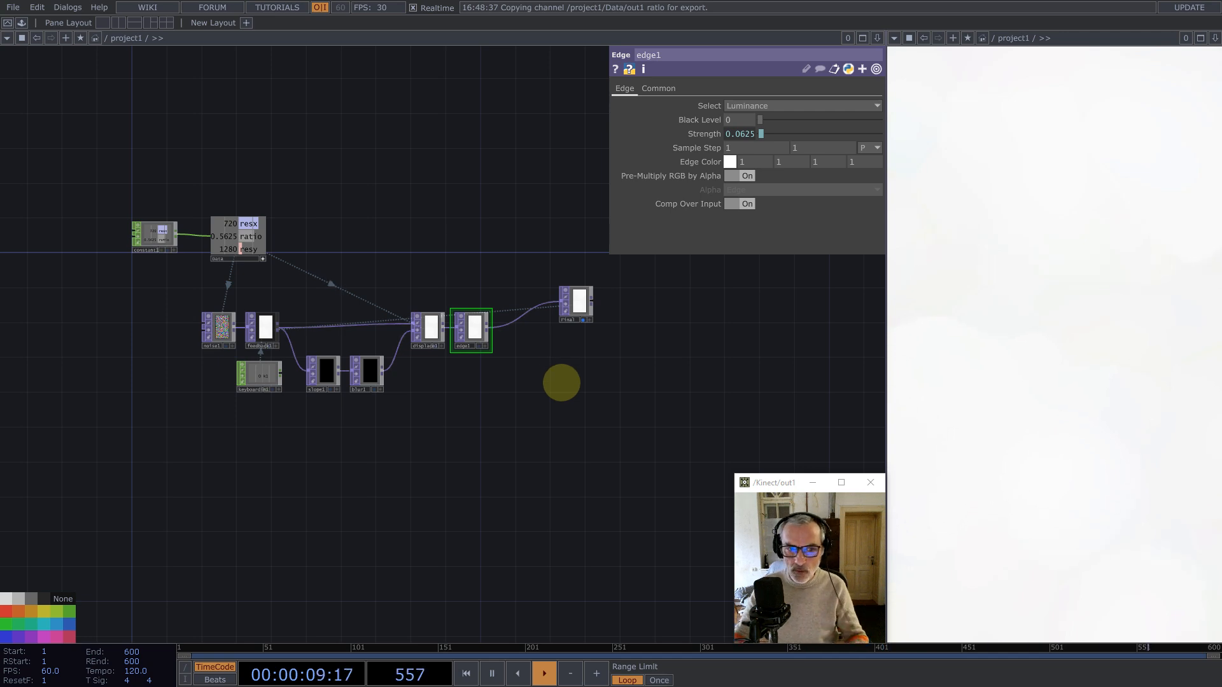
{"action": "key", "text": "Tab"}
{"action": "type", "text": "se"}
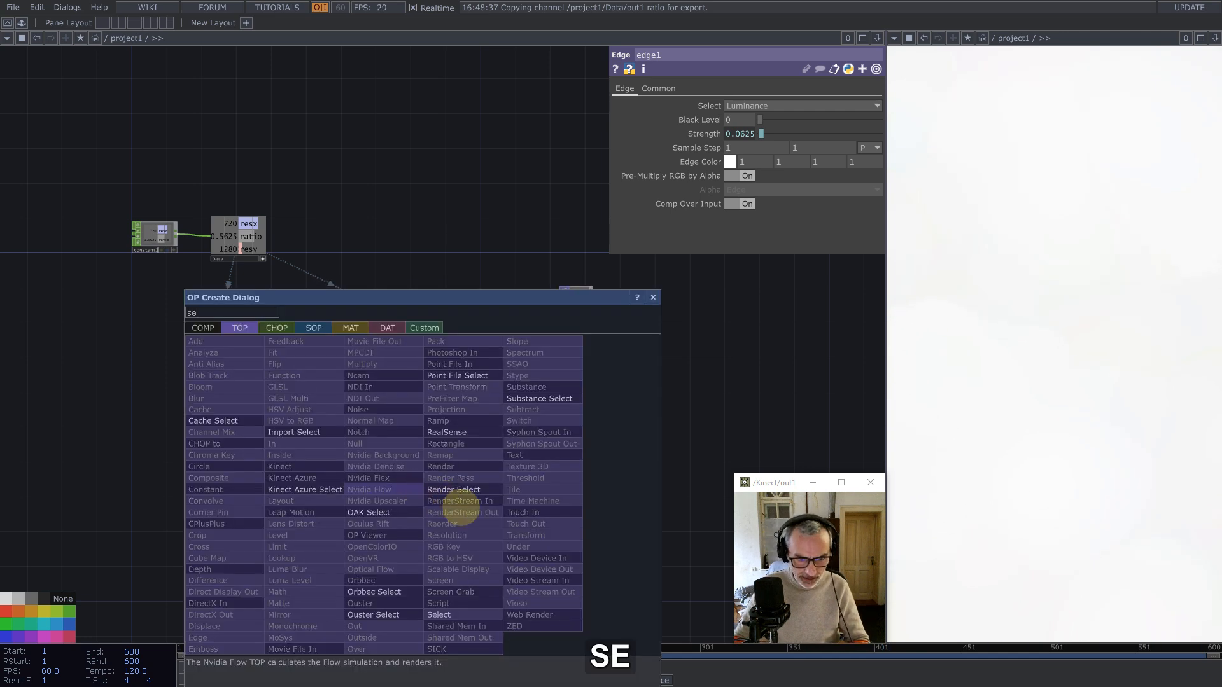
{"action": "left_click", "coordinate": [446, 614]}
{"action": "left_click", "coordinate": [471, 491]}
{"action": "left_click_drag", "start_coordinate": [567, 314], "coordinate": [772, 105]}
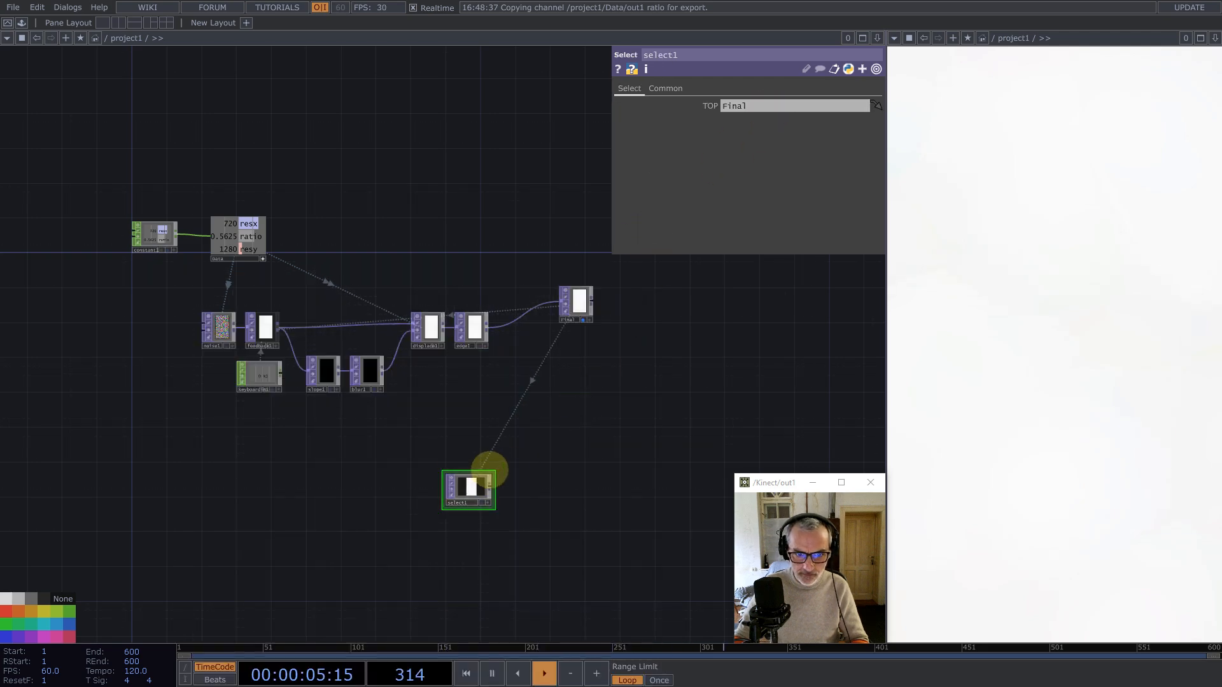
{"action": "middle_click", "coordinate": [474, 487]}
{"action": "type", "text": "f"}
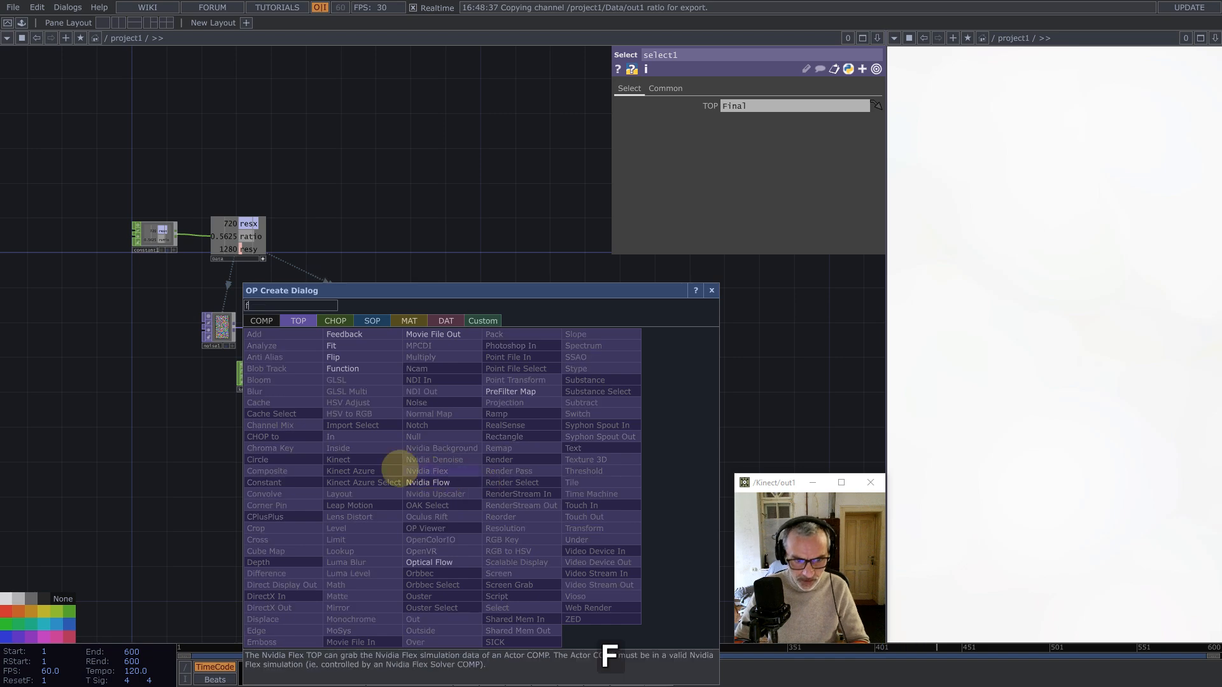
{"action": "left_click", "coordinate": [345, 334]}
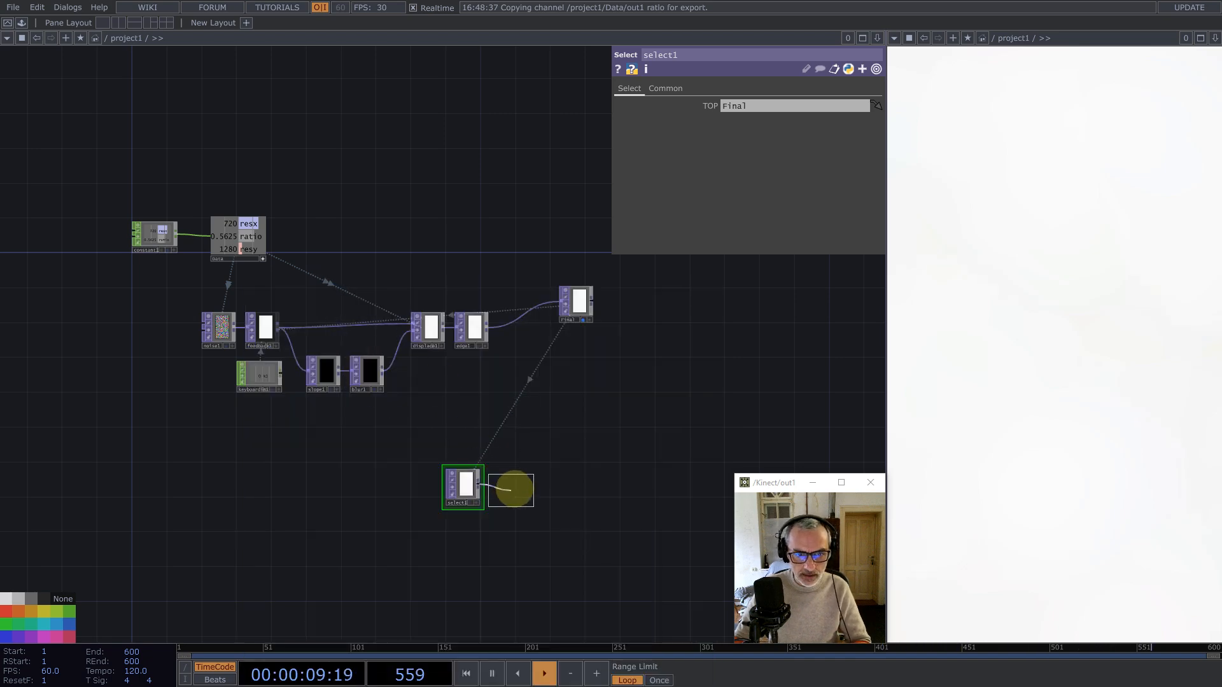
{"action": "left_click", "coordinate": [515, 490]}
{"action": "key", "text": "BackSpace"}
Step: Connect a Function TOP after select1 and set its Function R to pow(x), Input1 ^ Exponent
{"action": "middle_click", "coordinate": [476, 487]}
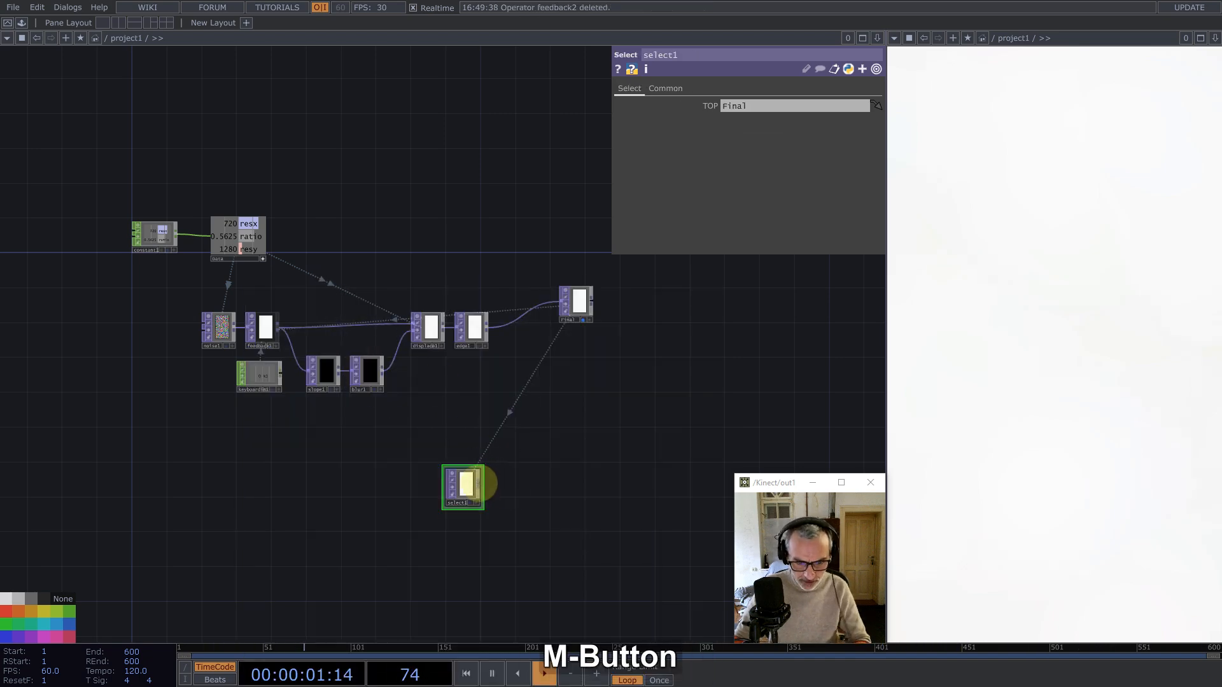
{"action": "type", "text": "f"}
{"action": "left_click", "coordinate": [380, 368]}
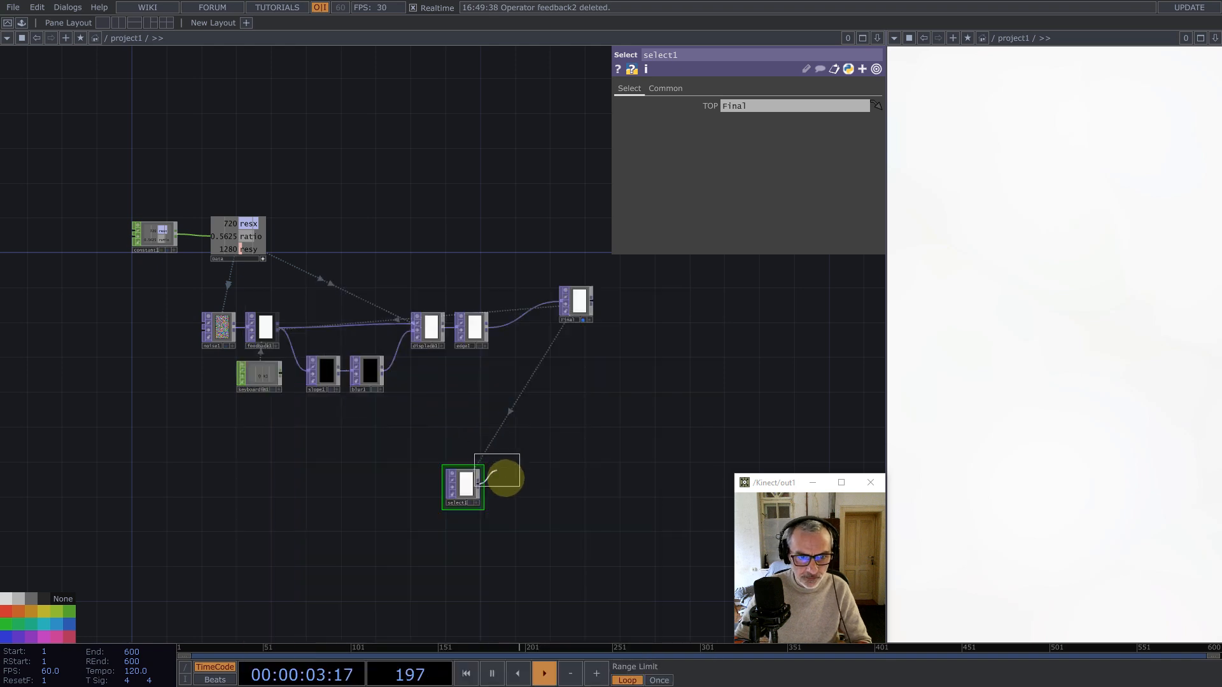
{"action": "left_click", "coordinate": [516, 485]}
{"action": "scroll", "coordinate": [546, 484], "scroll_direction": "up", "scroll_amount": 5}
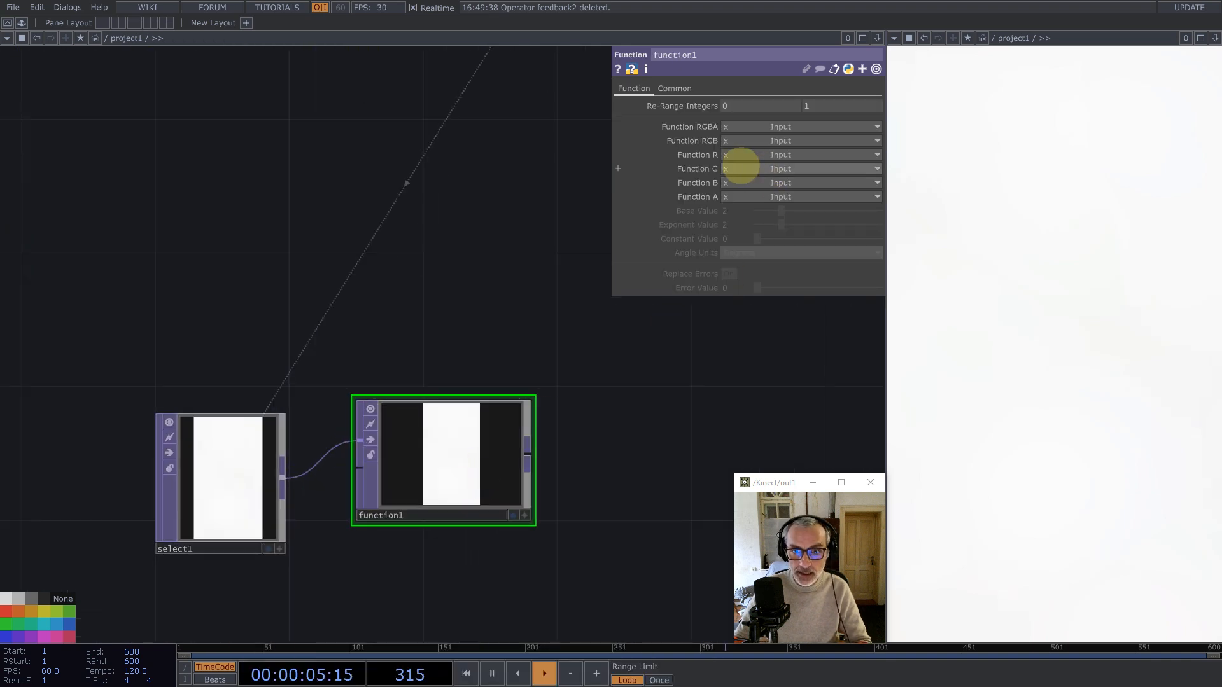
{"action": "left_click", "coordinate": [739, 168]}
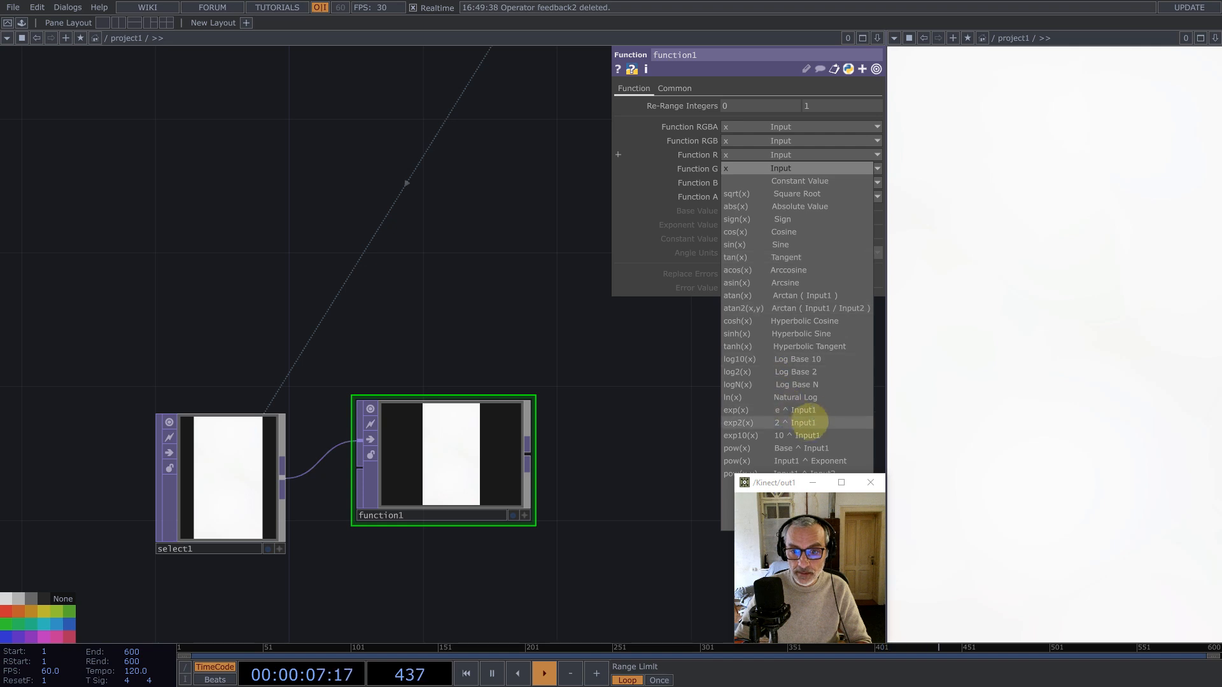
{"action": "left_click", "coordinate": [827, 404]}
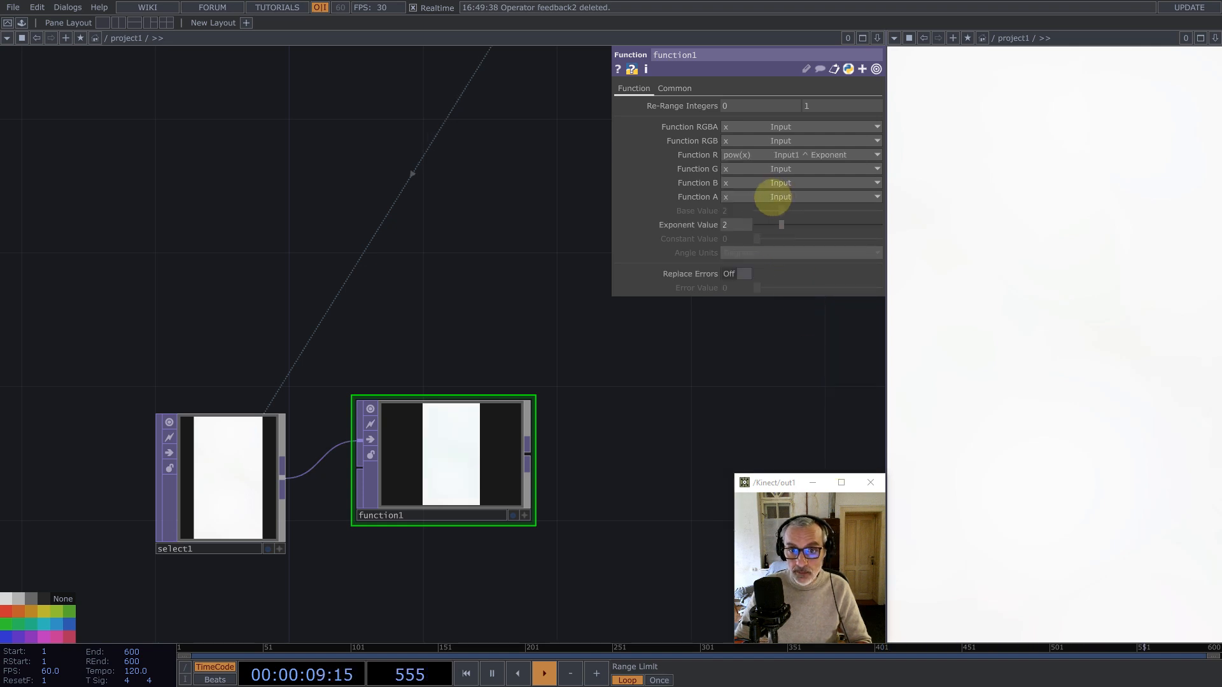
Step: Set function1's Pixel Format to a float Mono format and its Exponent Value to 10
{"action": "left_click", "coordinate": [675, 88]}
{"action": "left_click", "coordinate": [738, 245]}
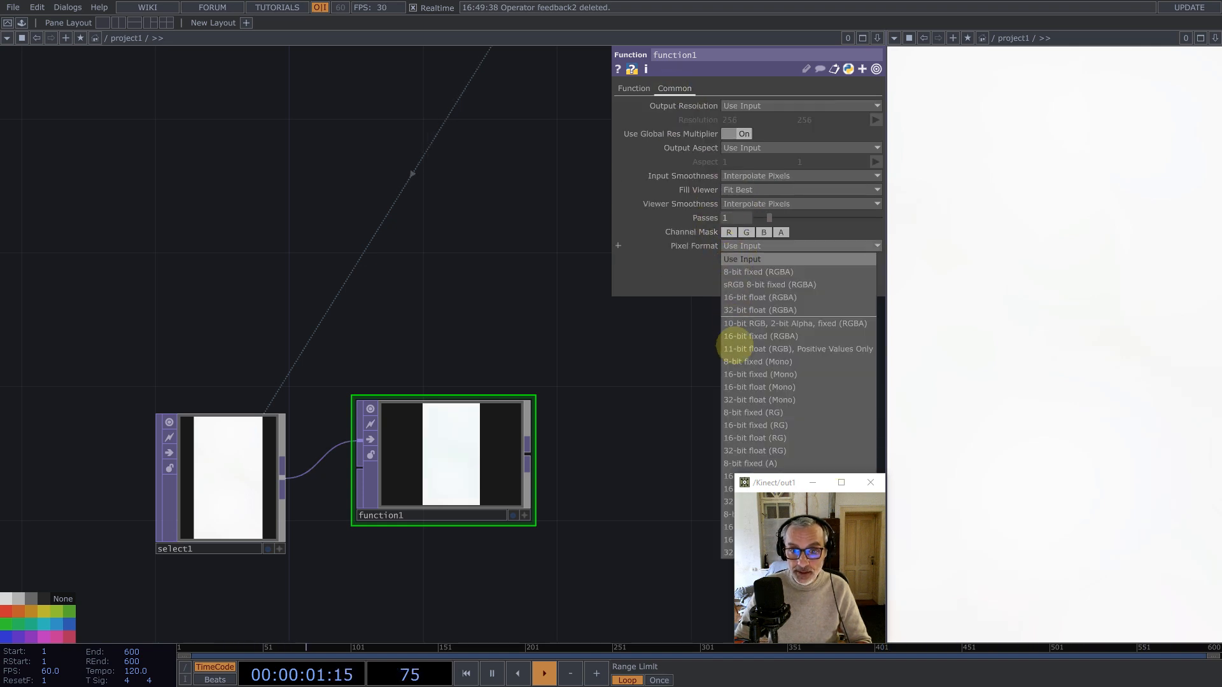
{"action": "left_click", "coordinate": [781, 297]}
{"action": "left_click", "coordinate": [625, 89]}
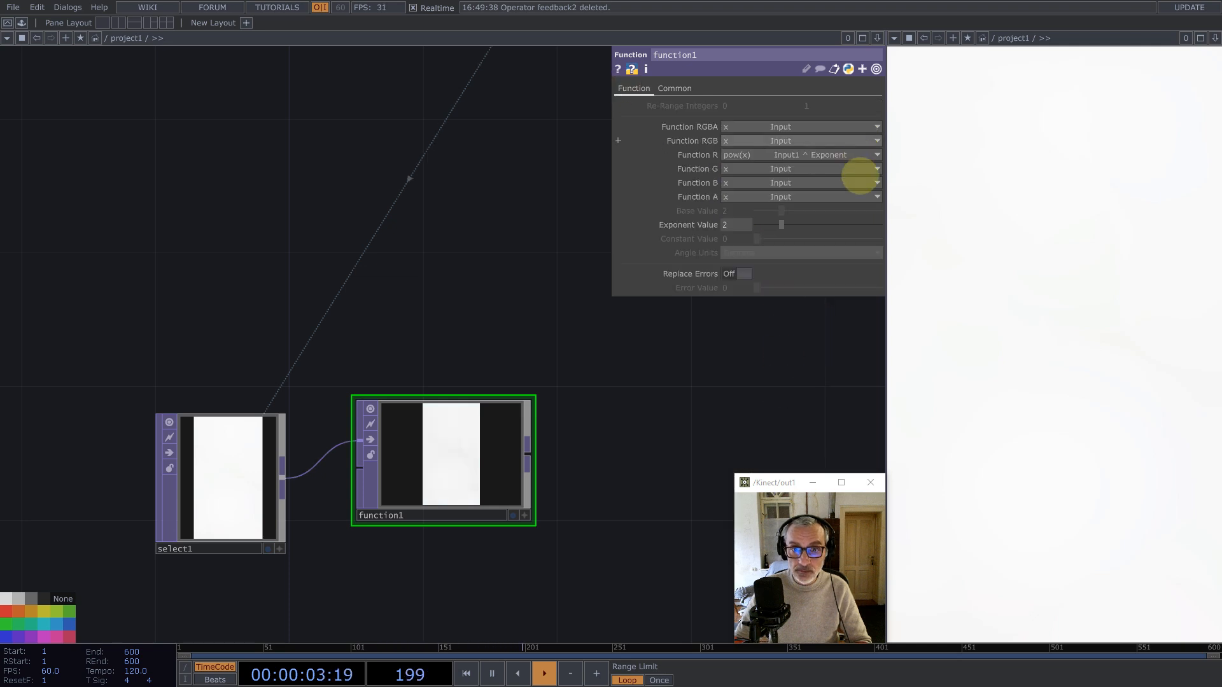
{"action": "left_click_drag", "start_coordinate": [766, 224], "coordinate": [891, 222]}
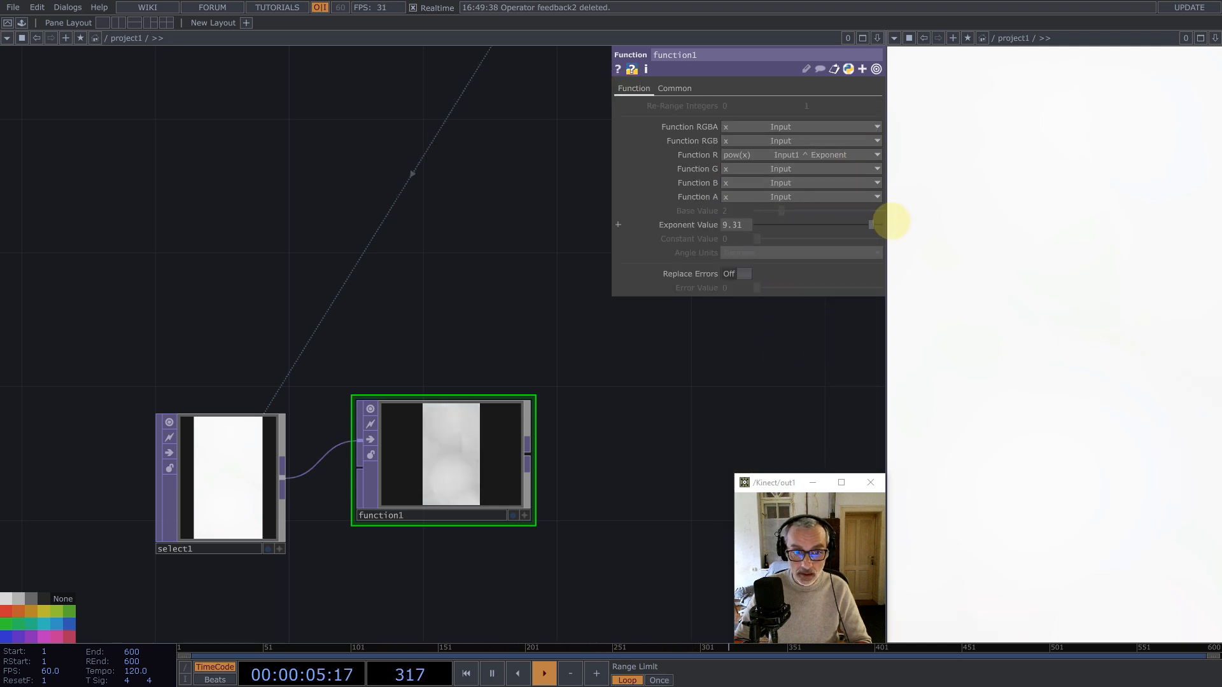
{"action": "scroll", "coordinate": [439, 446], "scroll_direction": "up", "scroll_amount": 5}
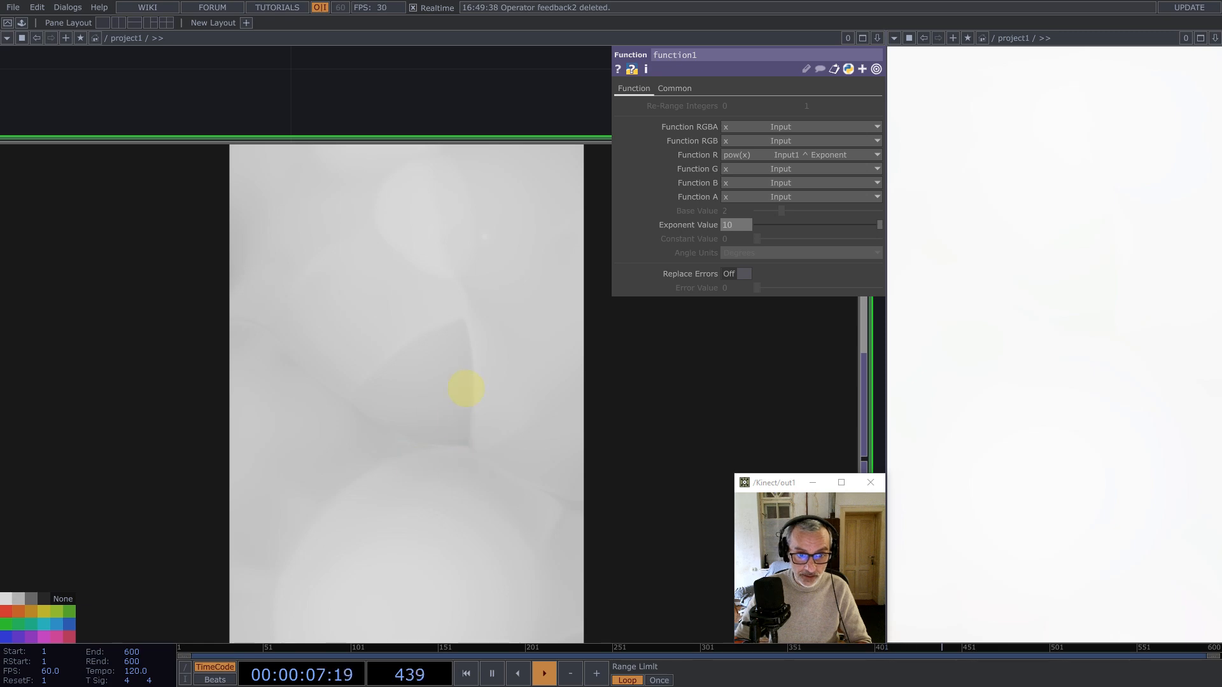
{"action": "scroll", "coordinate": [468, 389], "scroll_direction": "down", "scroll_amount": 5}
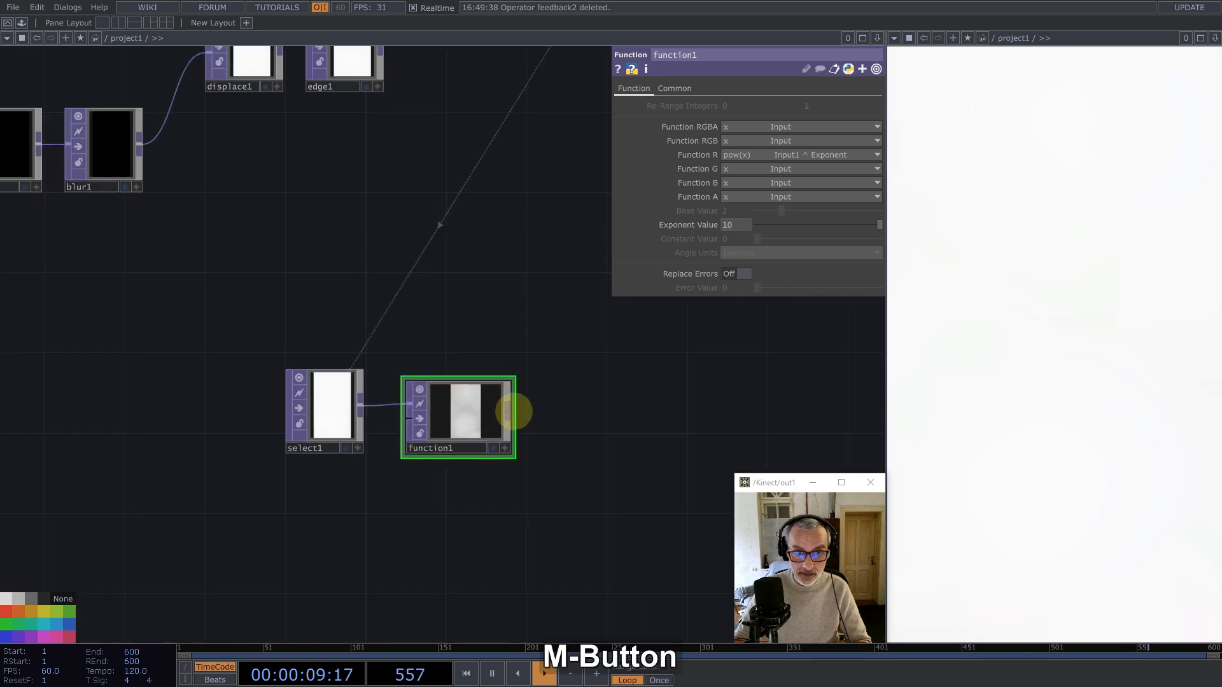
Step: Connect a Null TOP after function1, leaving space between the two nodes
{"action": "middle_click", "coordinate": [514, 412]}
{"action": "left_click", "coordinate": [466, 364]}
{"action": "scroll", "coordinate": [468, 366], "scroll_direction": "down", "scroll_amount": 6}
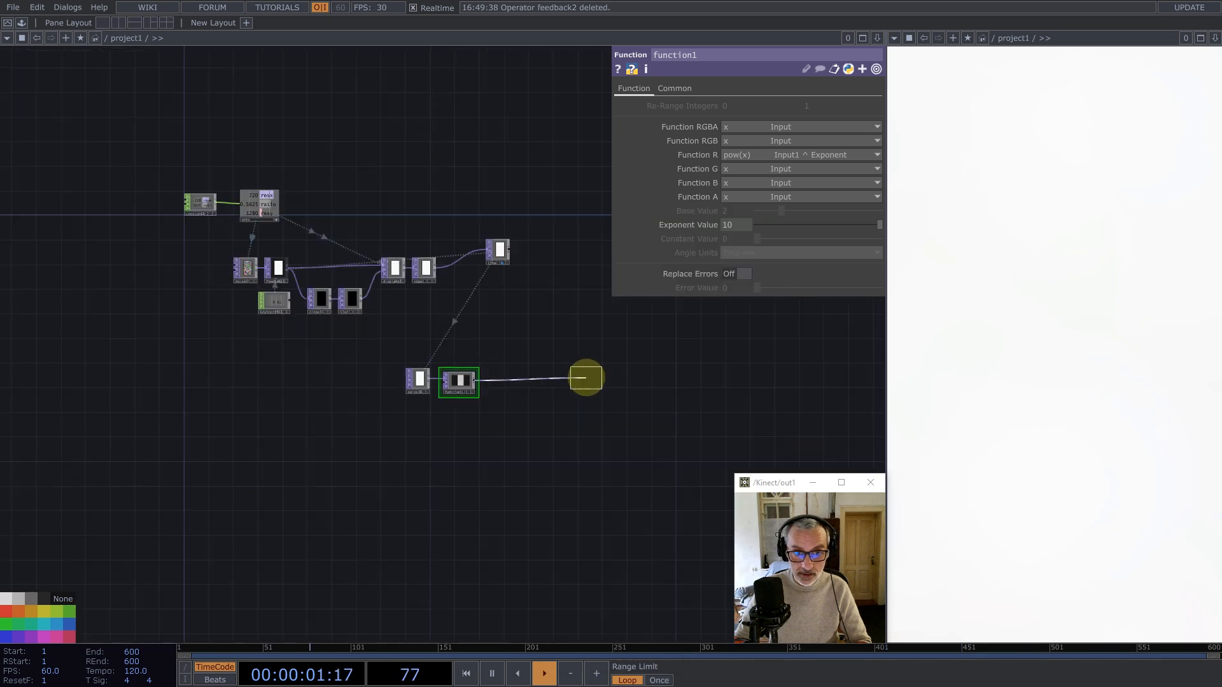
{"action": "left_click", "coordinate": [586, 378]}
{"action": "scroll", "coordinate": [516, 297], "scroll_direction": "up", "scroll_amount": 4}
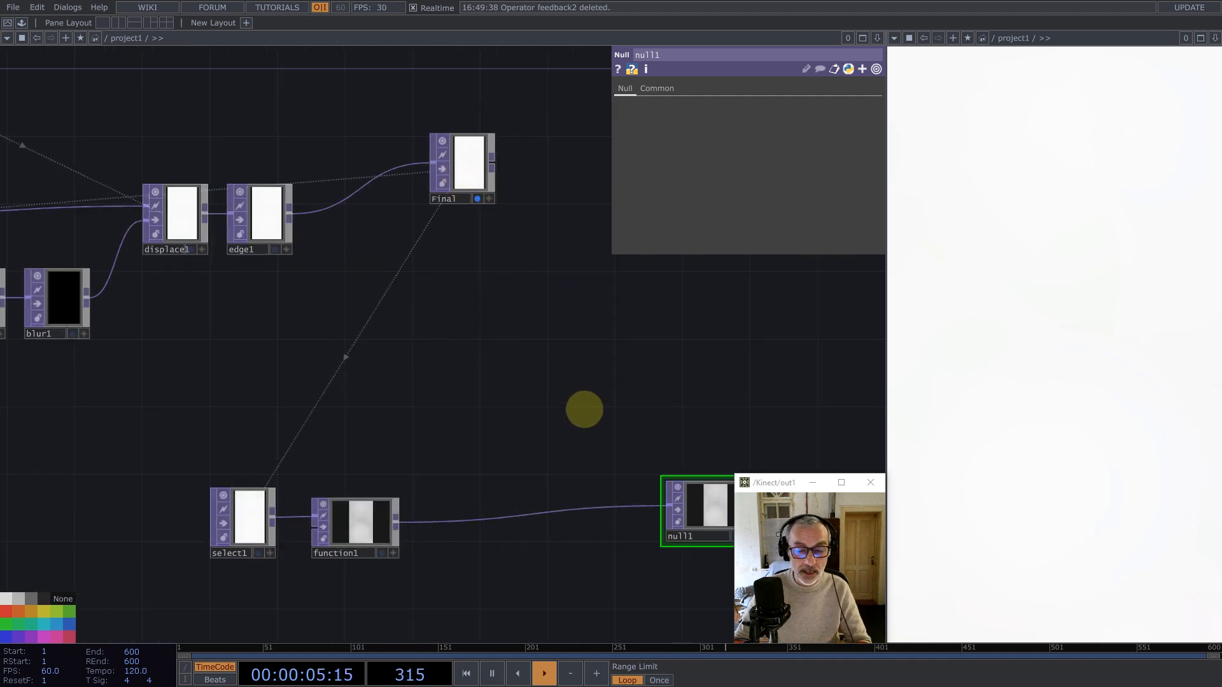
Step: Rename the new null after function1 to Background
{"action": "left_click_drag", "start_coordinate": [608, 395], "coordinate": [486, 365]}
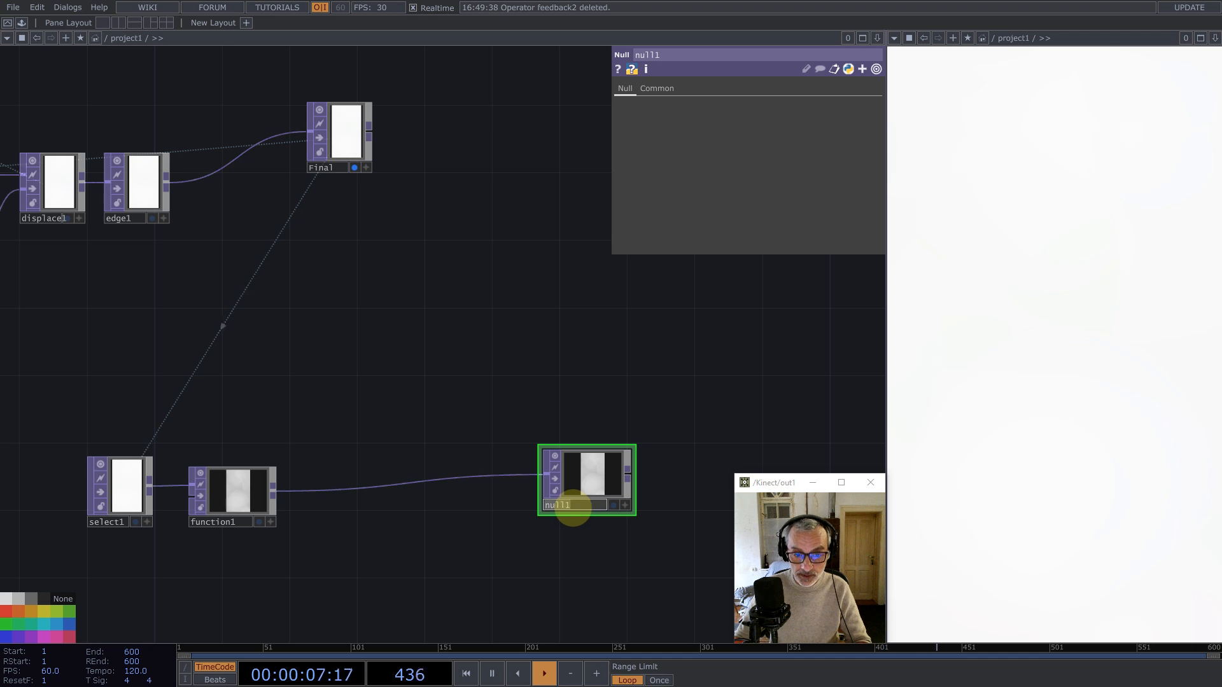
{"action": "type", "text": "Backgroui"}
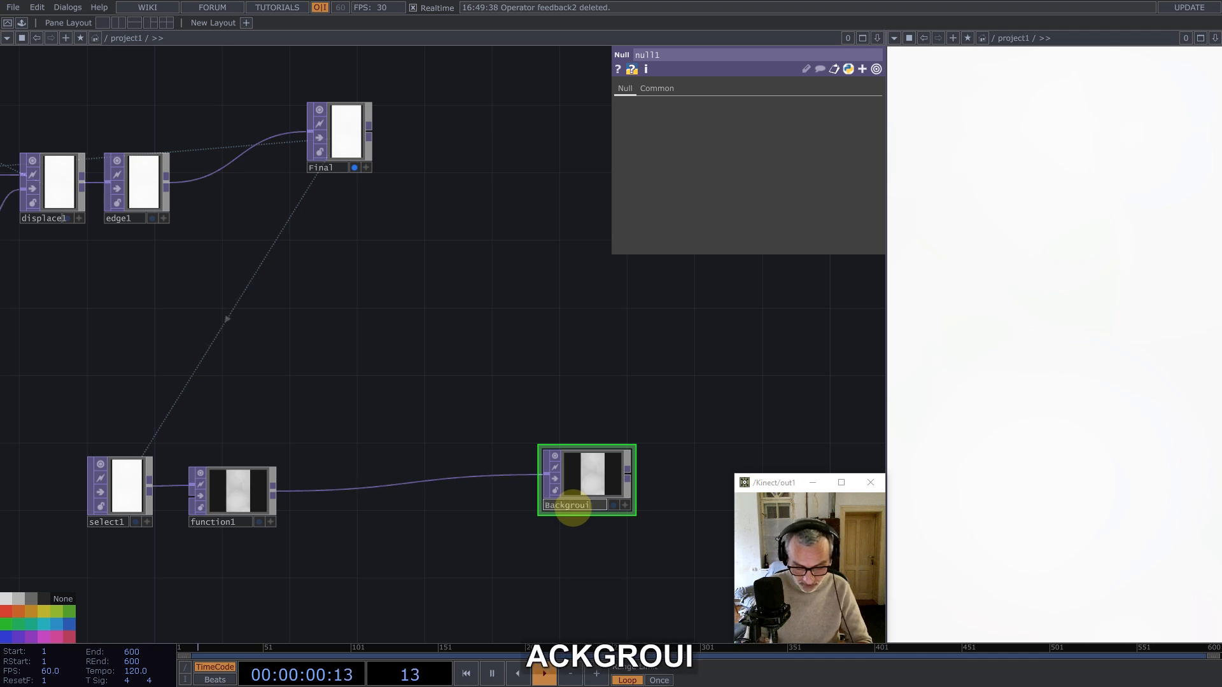
{"action": "key", "text": "BackSpace"}
{"action": "type", "text": "nd"}
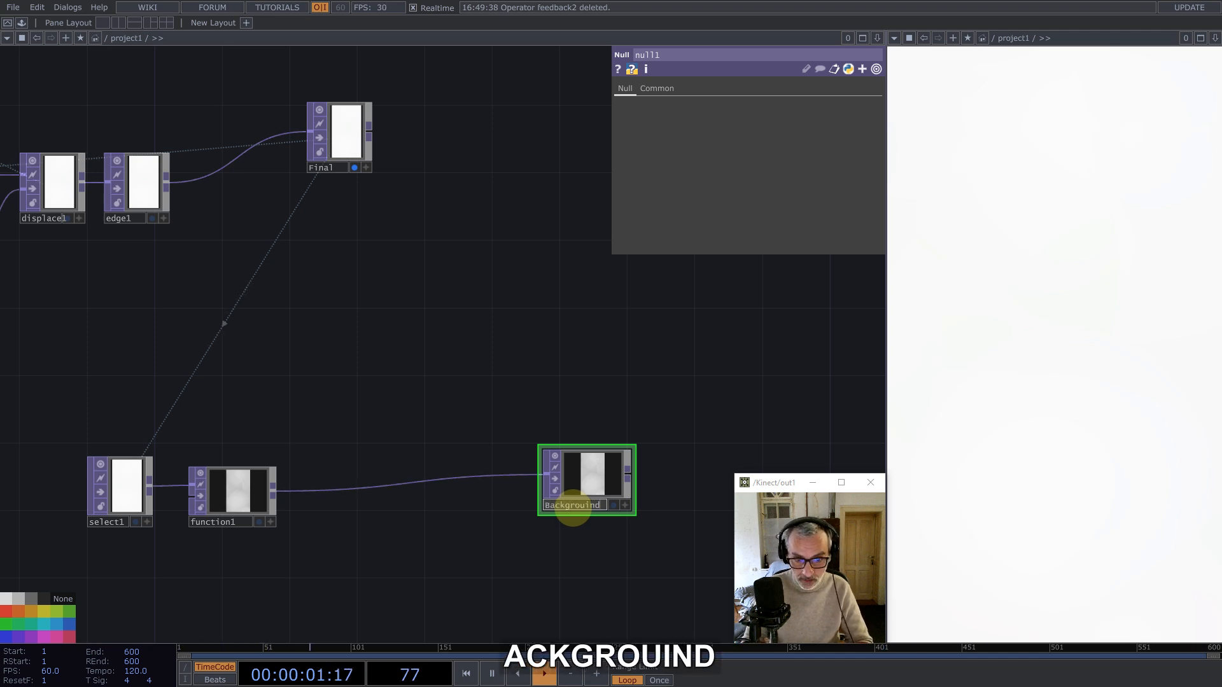
{"action": "key", "text": "BackSpace"}
{"action": "type", "text": "n"}
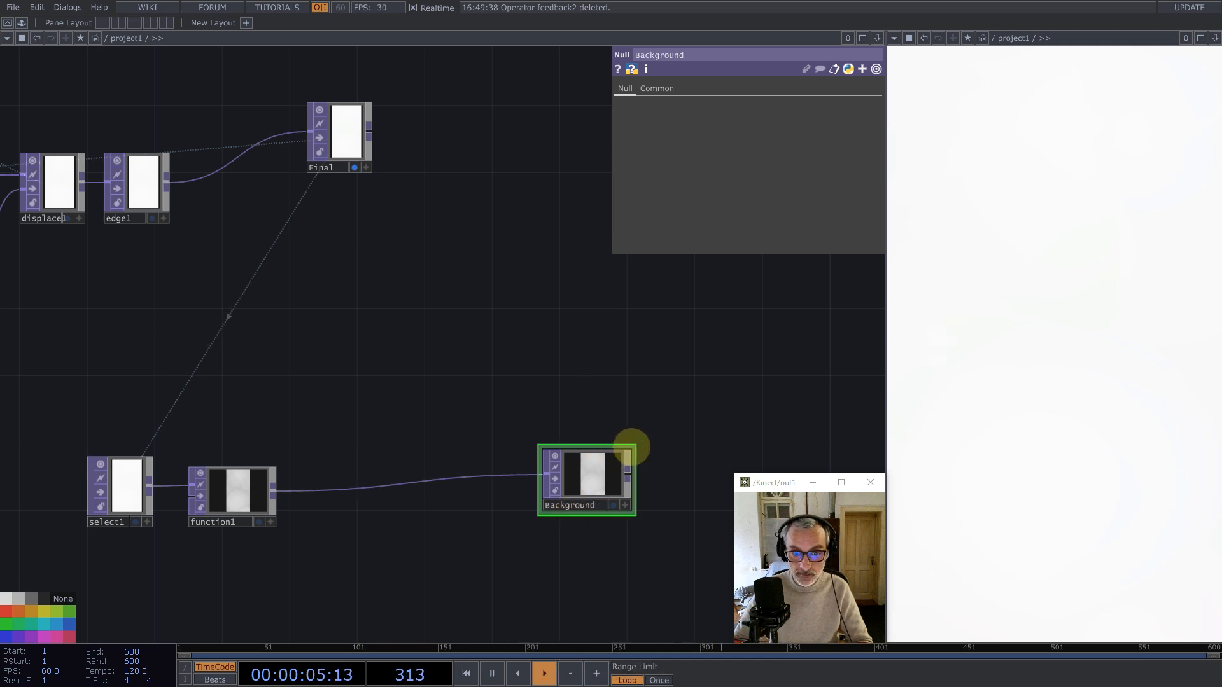
Step: Narrow the Background node, display it in place of Final in the output view, and restart the feedback
{"action": "left_click_drag", "start_coordinate": [632, 448], "coordinate": [613, 435]}
{"action": "left_click", "coordinate": [600, 504]}
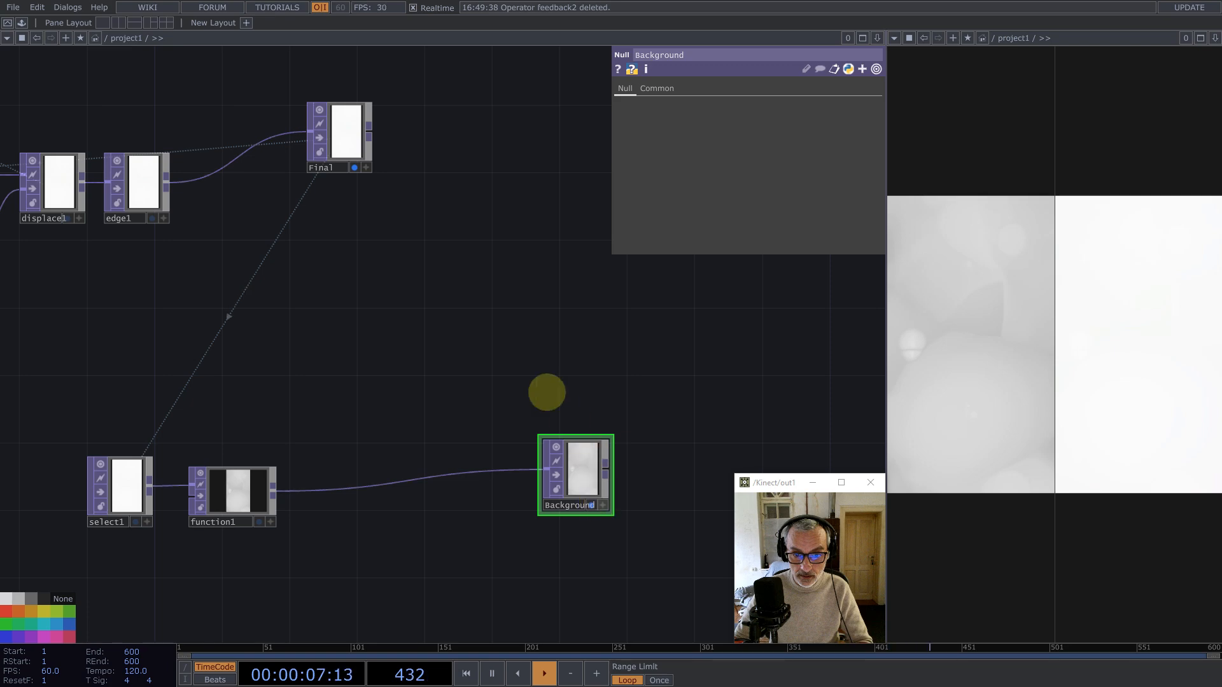
{"action": "left_click", "coordinate": [355, 167]}
{"action": "key", "text": "1"}
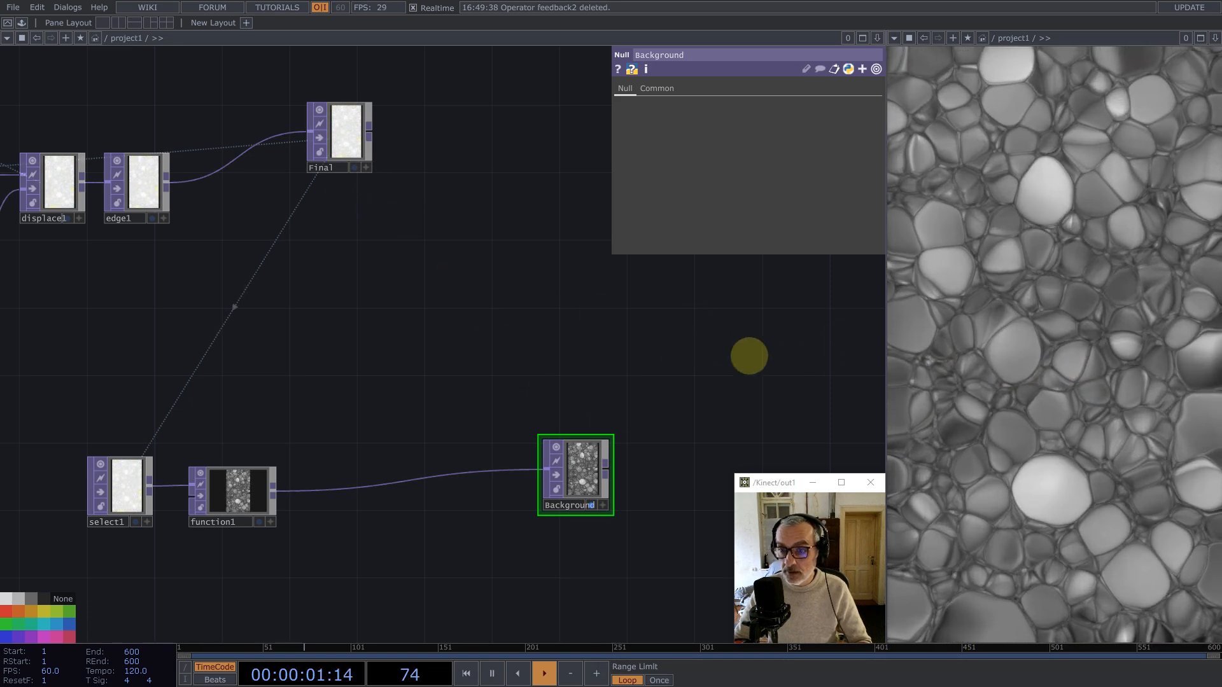
Step: Narrow the function1 node to fit its portrait image
{"action": "left_click_drag", "start_coordinate": [418, 348], "coordinate": [534, 302]}
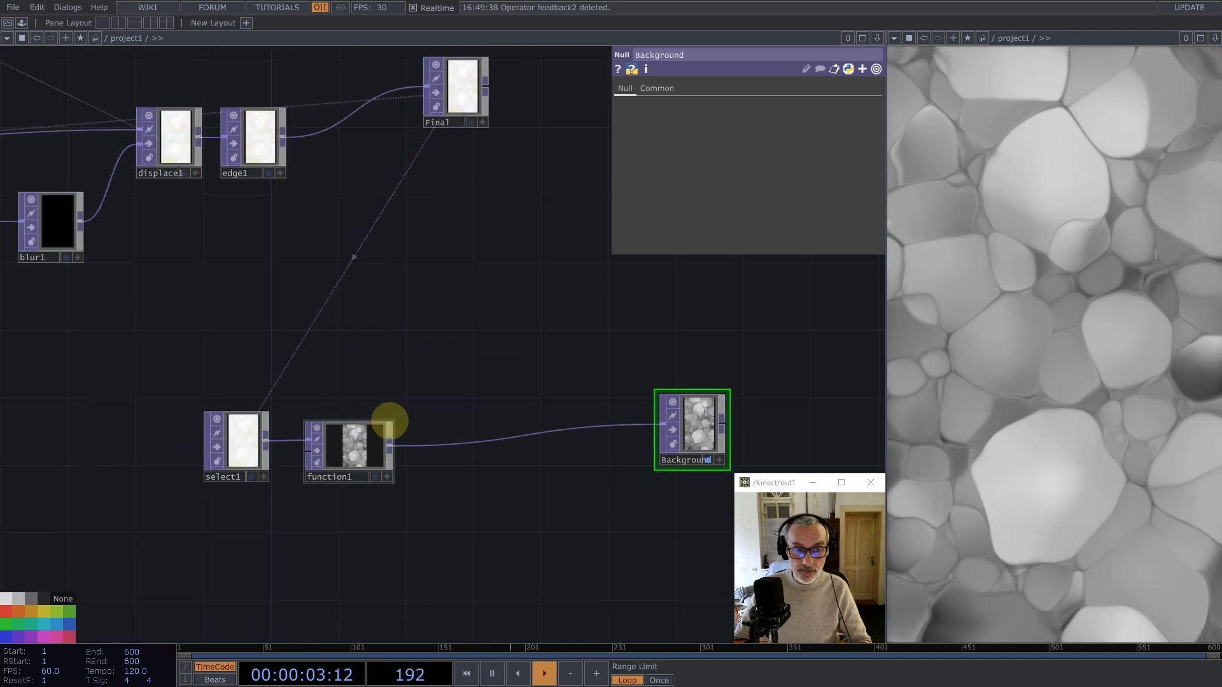
{"action": "left_click_drag", "start_coordinate": [466, 404], "coordinate": [431, 341]}
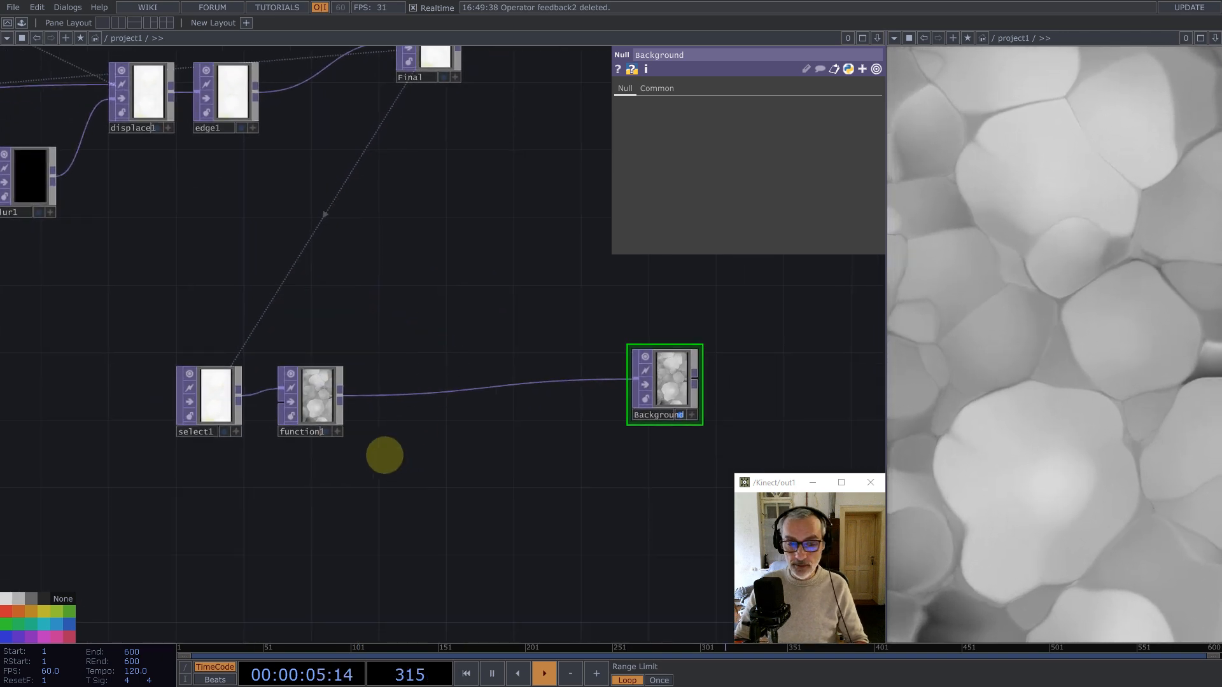
Step: Duplicate noise1, place the copy to the right of function1, and feed function1's output into it
{"action": "key", "text": "Tab"}
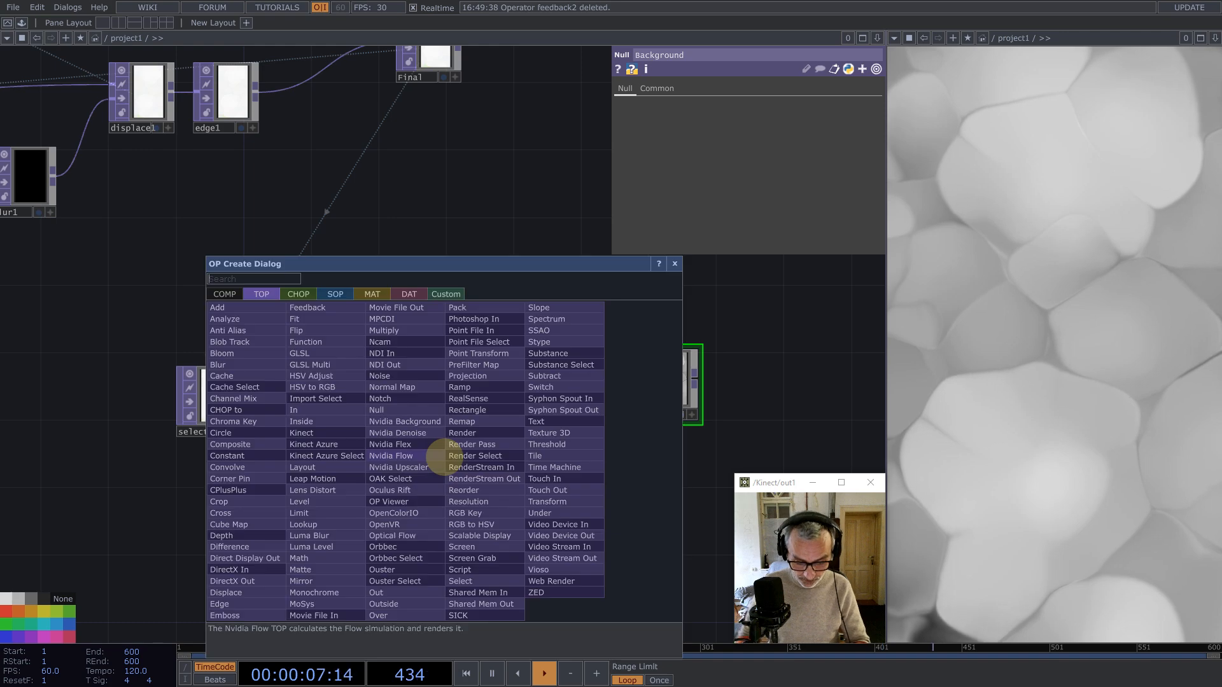
{"action": "key", "text": "Escape"}
{"action": "scroll", "coordinate": [265, 219], "scroll_direction": "down", "scroll_amount": 5}
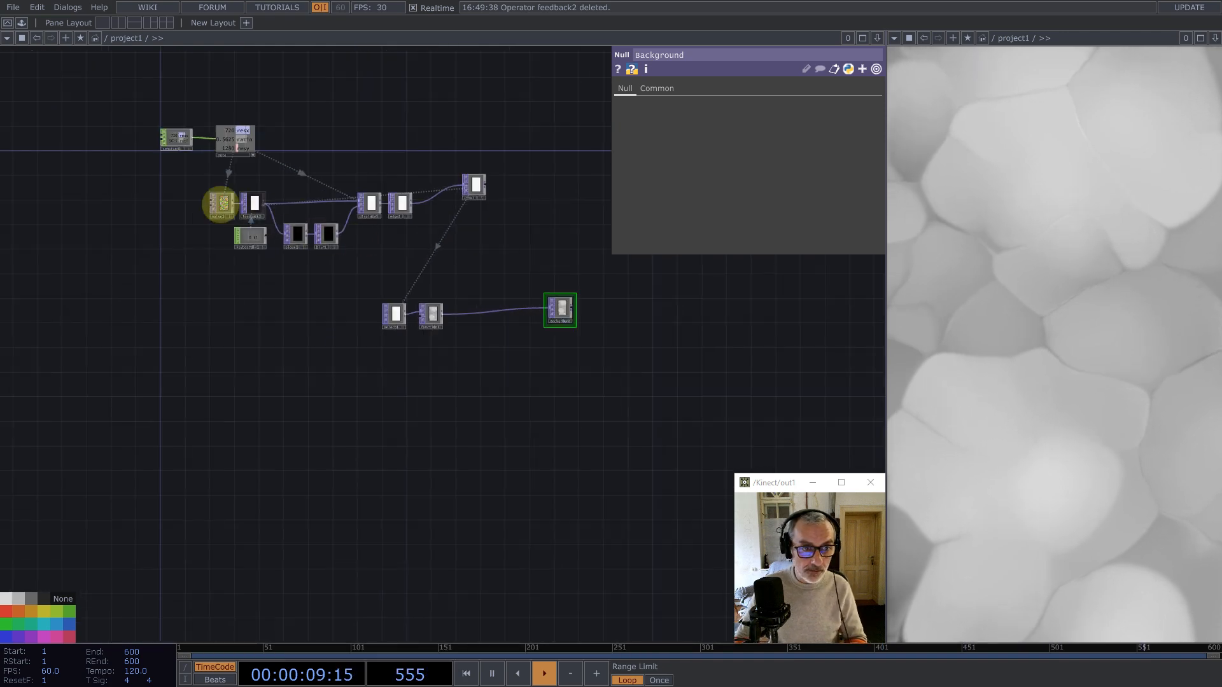
{"action": "left_click", "coordinate": [221, 204]}
{"action": "key", "text": "ctrl+c"}
{"action": "key", "text": "ctrl+v"}
{"action": "left_click", "coordinate": [462, 324]}
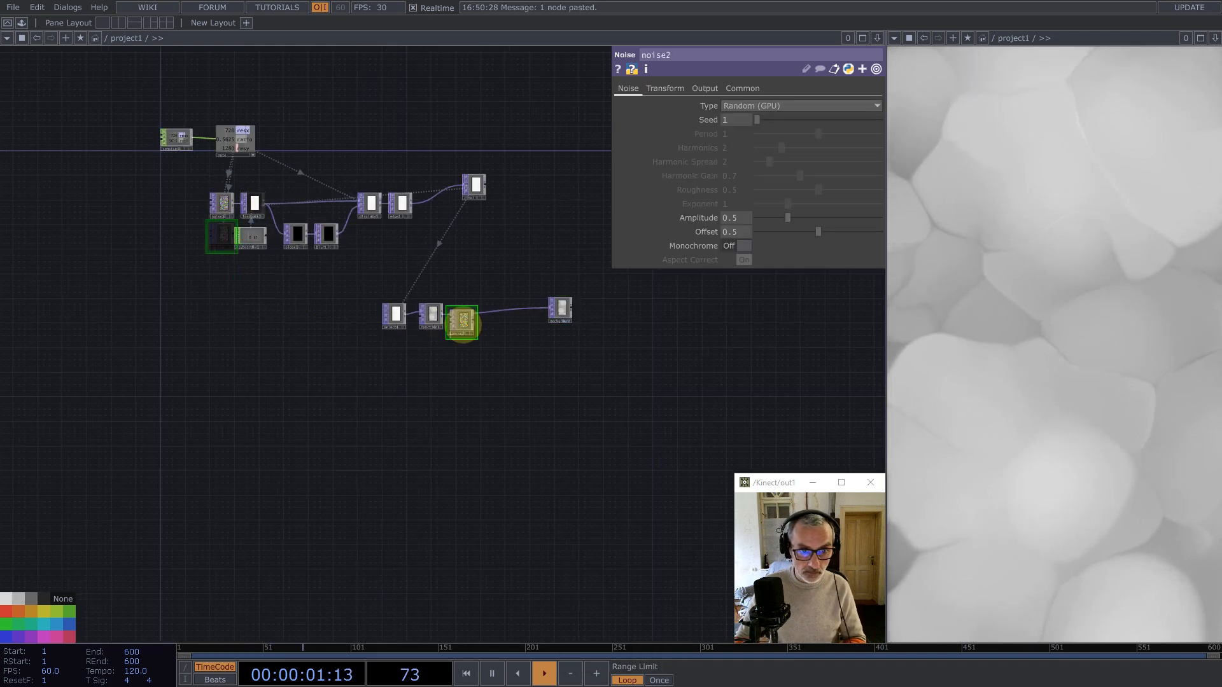
{"action": "scroll", "coordinate": [469, 322], "scroll_direction": "up", "scroll_amount": 5}
{"action": "left_click_drag", "start_coordinate": [398, 310], "coordinate": [440, 400]}
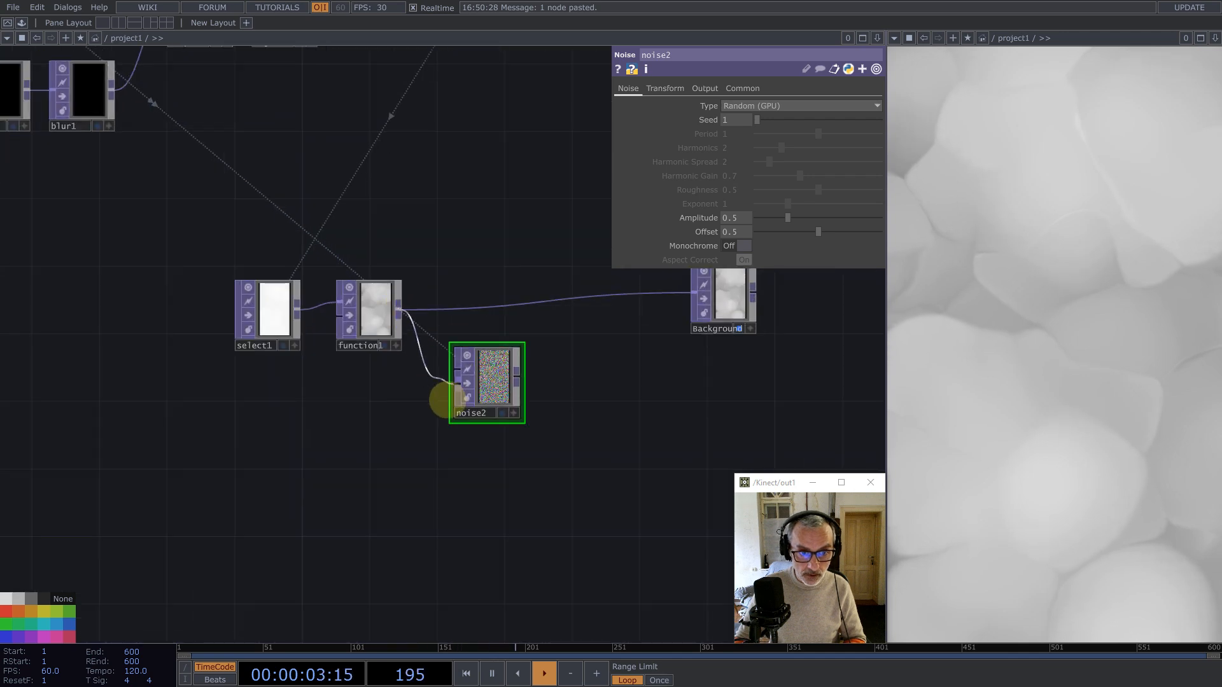
{"action": "left_click_drag", "start_coordinate": [499, 350], "coordinate": [533, 332]}
Step: Set noise2's type to Simplex 3D (GPU) and connect its output to Background in place of function1
{"action": "left_click", "coordinate": [755, 105]}
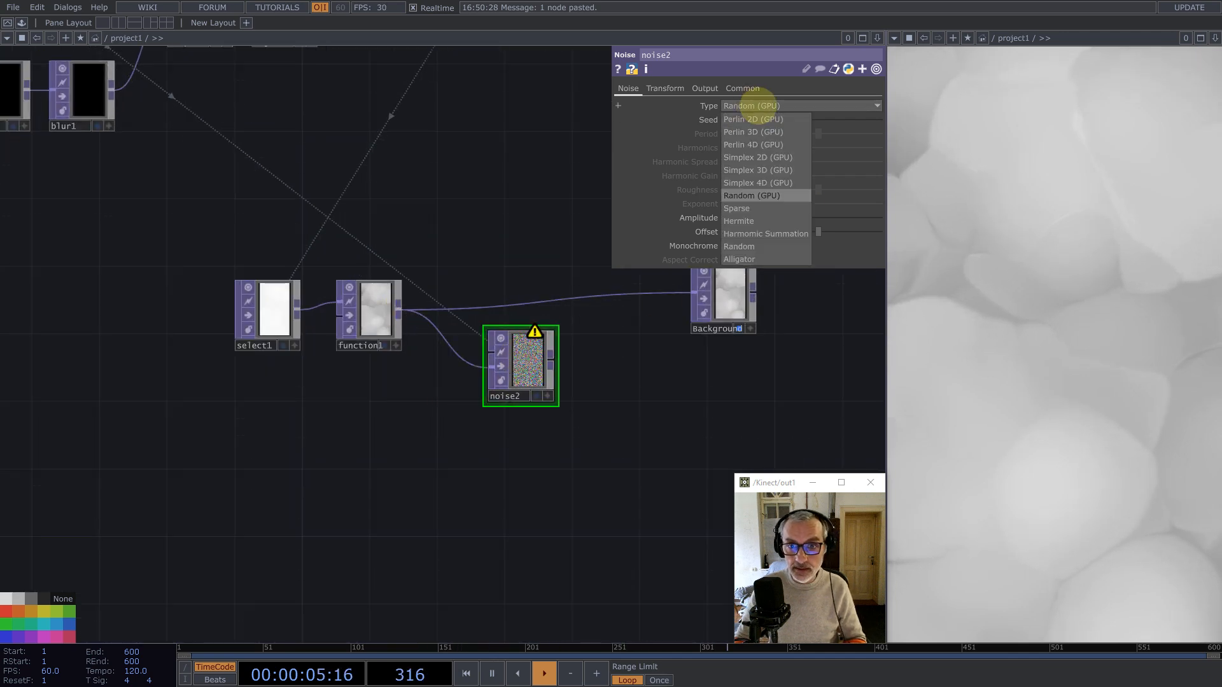
{"action": "left_click", "coordinate": [756, 170]}
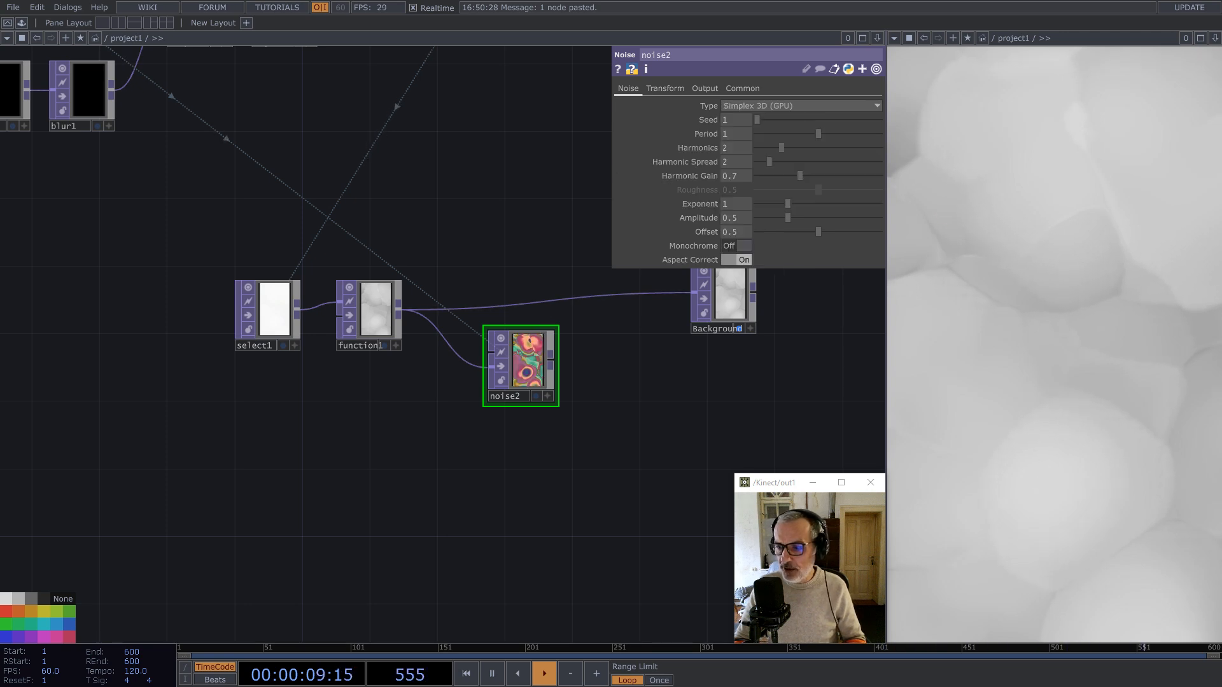
{"action": "scroll", "coordinate": [525, 352], "scroll_direction": "up", "scroll_amount": 3}
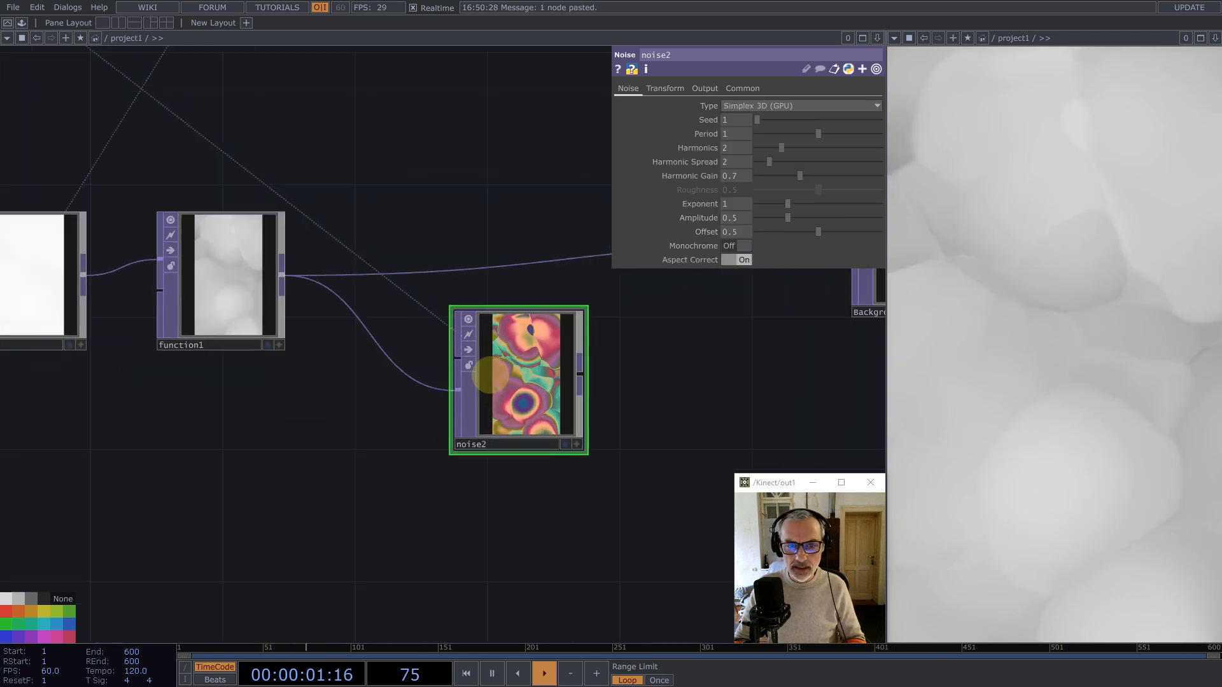
{"action": "scroll", "coordinate": [490, 375], "scroll_direction": "down", "scroll_amount": 3}
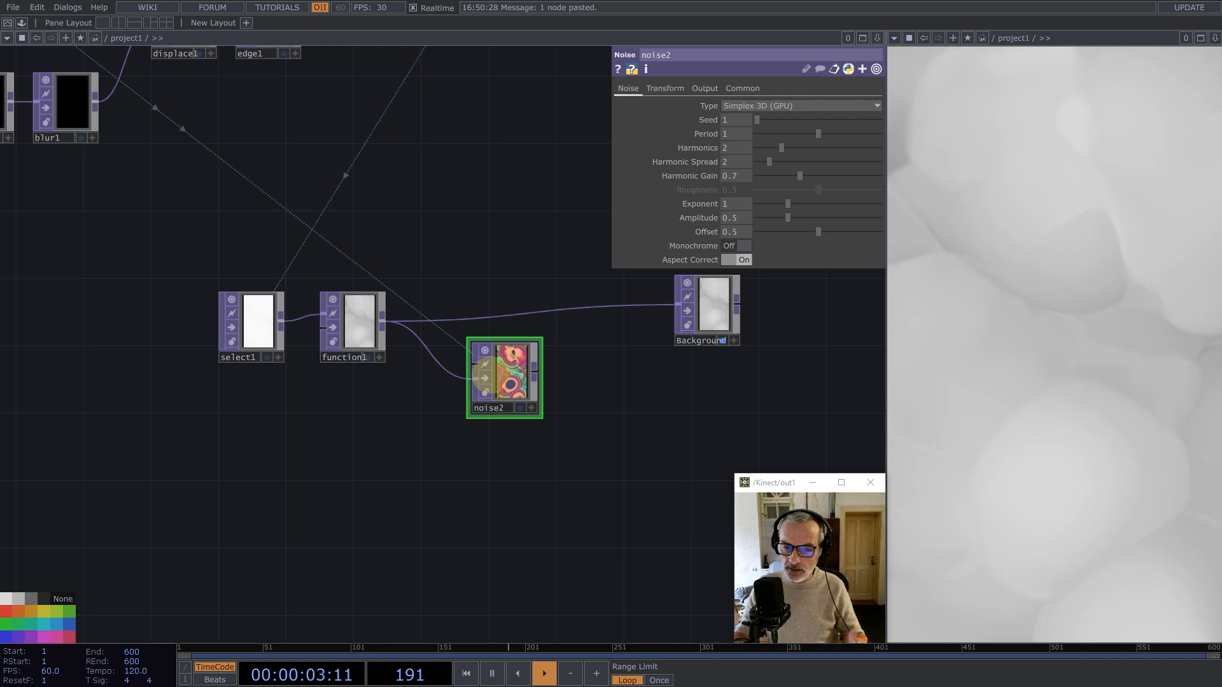
{"action": "left_click_drag", "start_coordinate": [540, 373], "coordinate": [677, 305]}
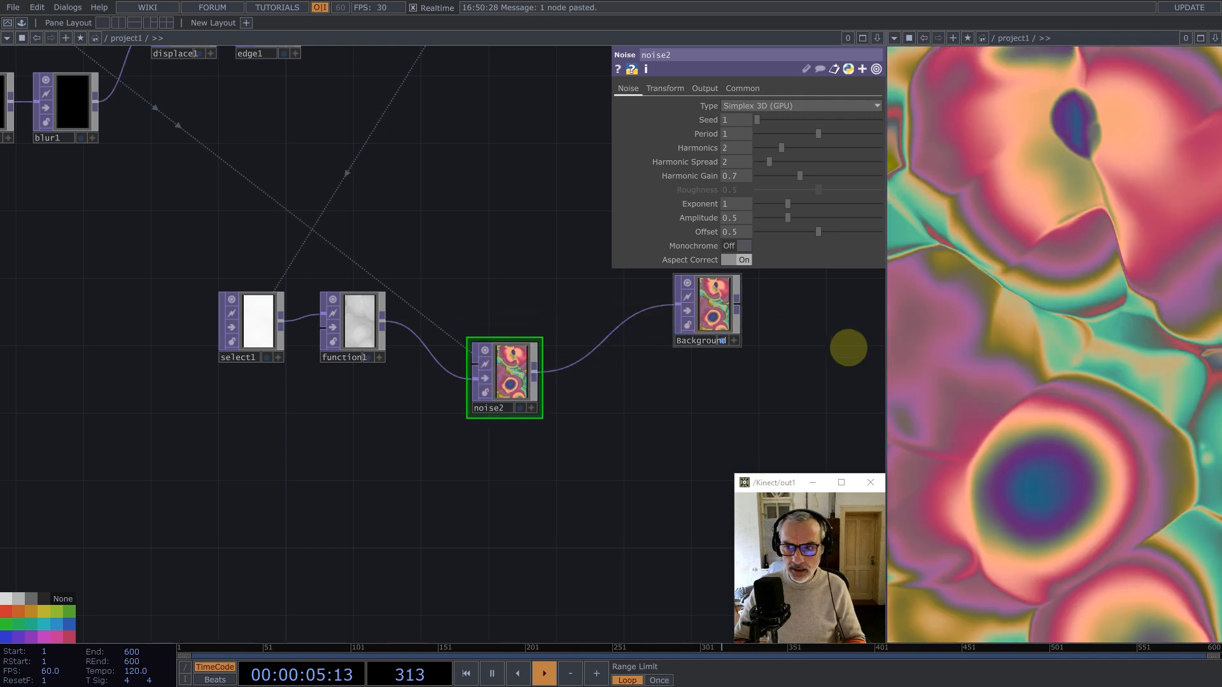
Step: Set noise2's Seed to 4508, Period to 0.2, Harmonic Spread to 1.1 and Harmonic Gain to 1/3
{"action": "left_click_drag", "start_coordinate": [509, 372], "coordinate": [492, 355]}
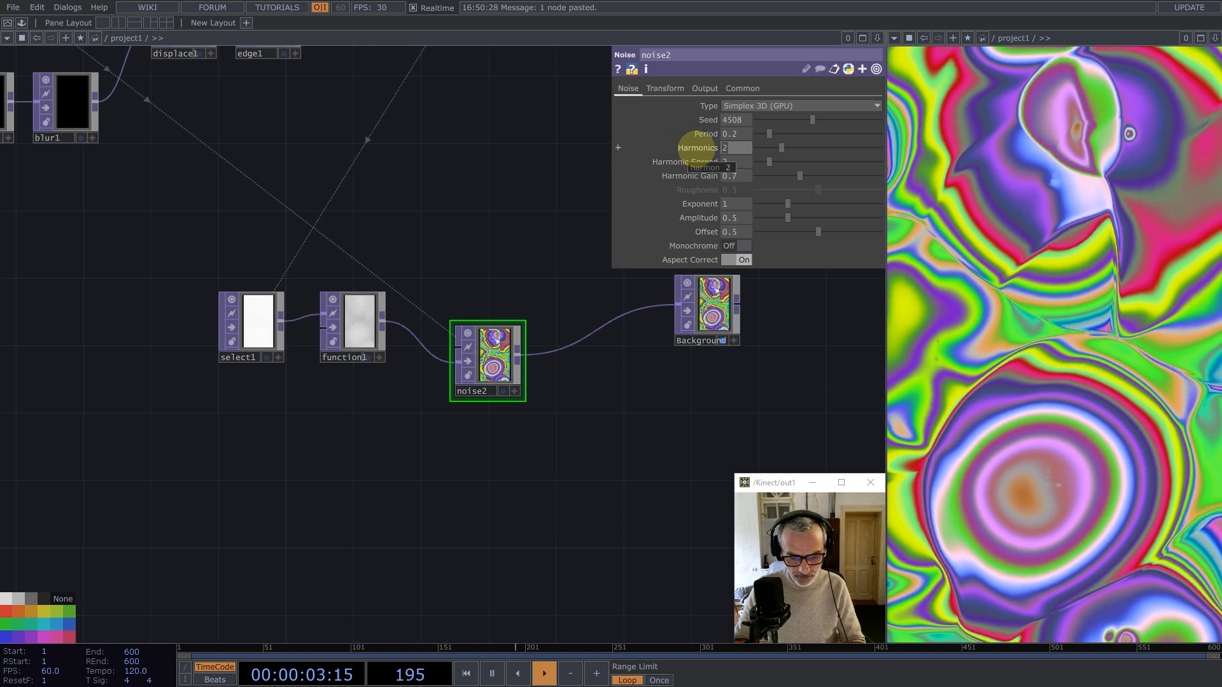
{"action": "type", "text": "2"}
{"action": "type", "text": "1."}
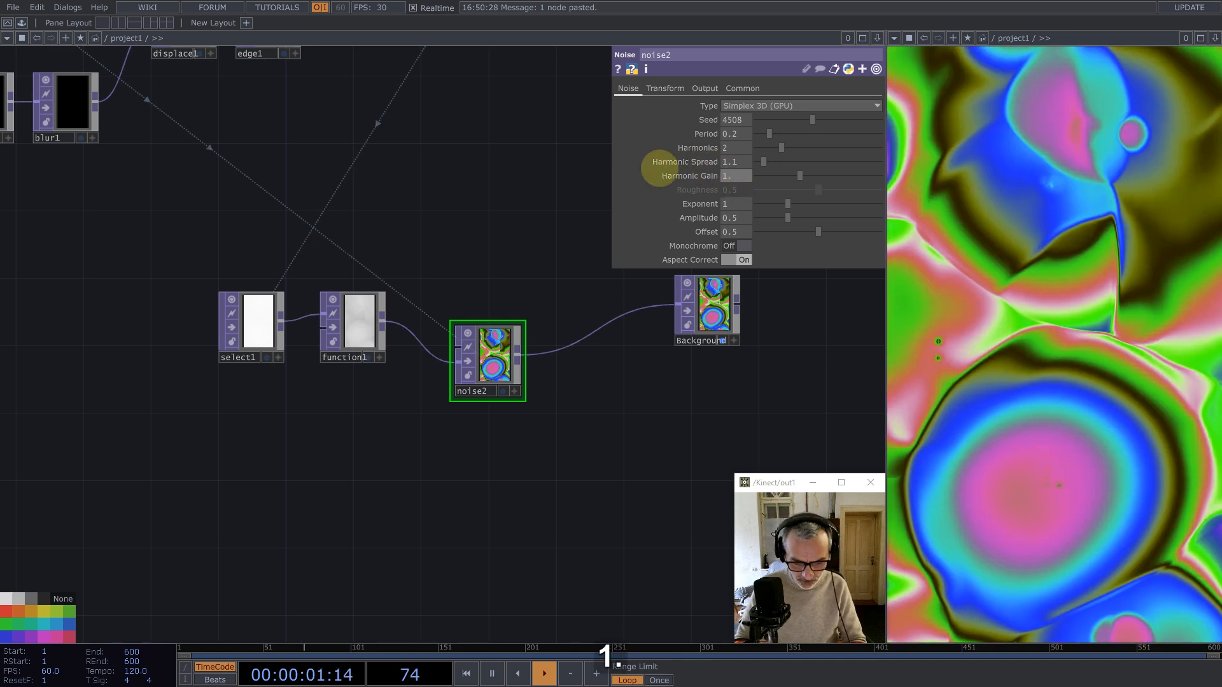
{"action": "type", "text": "1.3"}
{"action": "key", "text": "BackSpace"}
{"action": "key", "text": "BackSpace"}
{"action": "type", "text": "/3"}
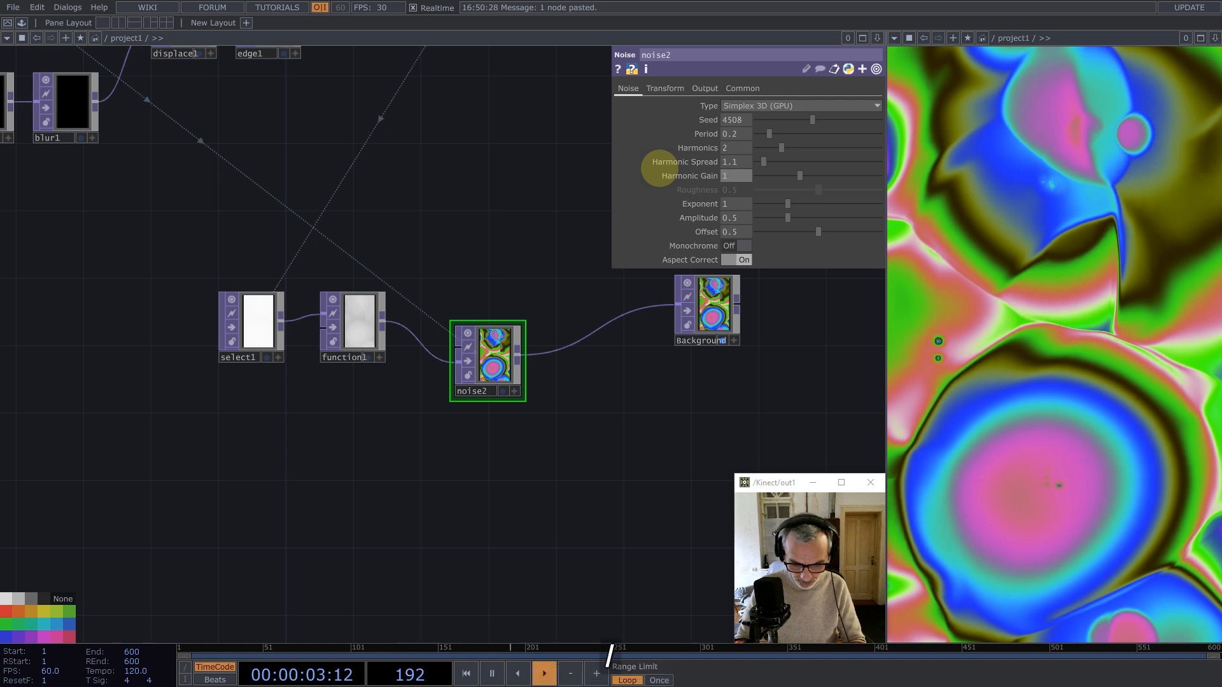
{"action": "key", "text": "Return"}
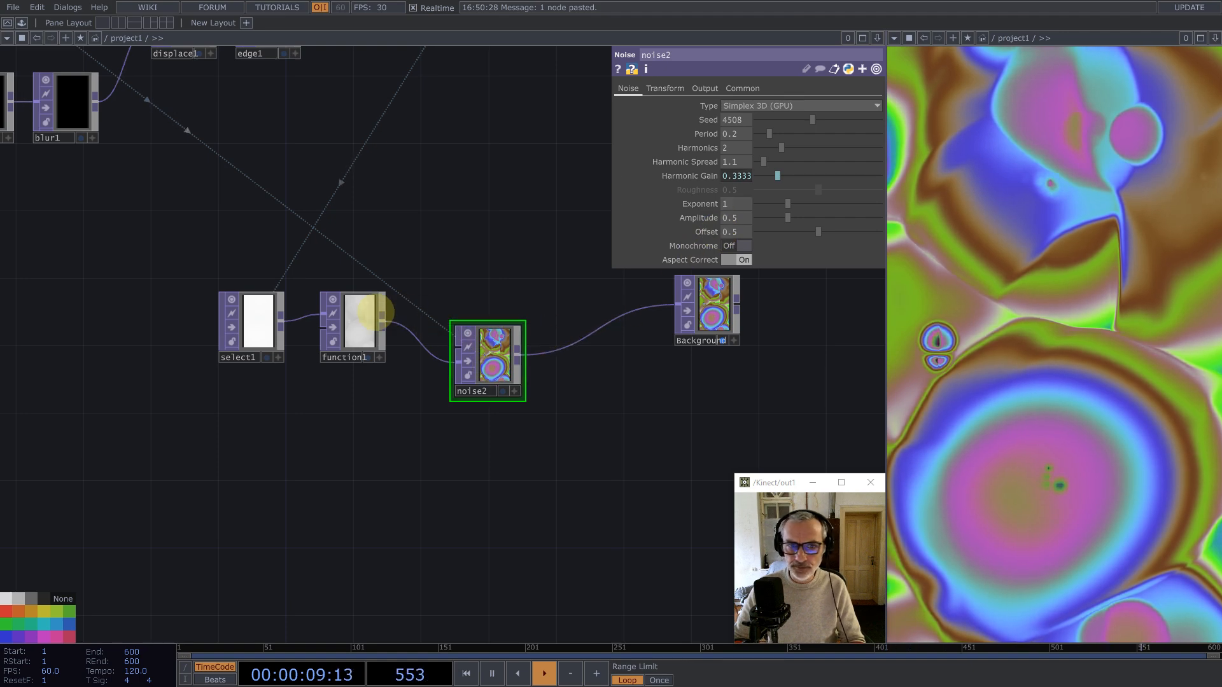
Step: Try function1's Exponent Value at 0.93 and at 7.25
{"action": "left_click", "coordinate": [378, 309]}
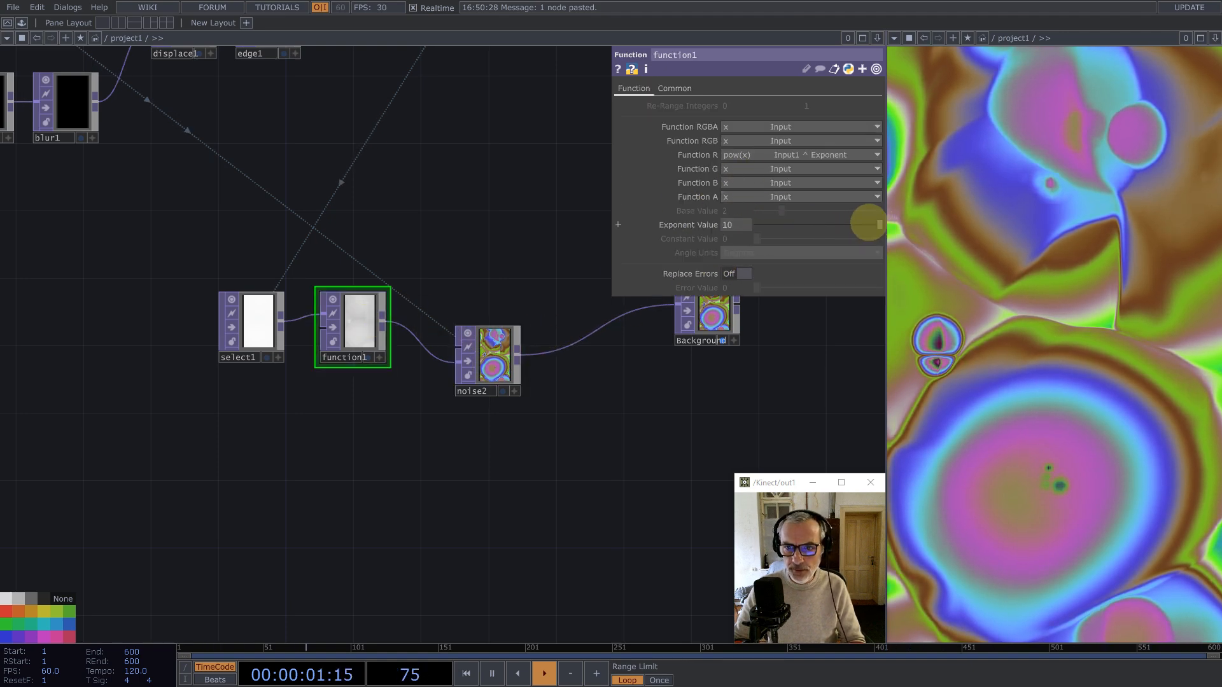
{"action": "left_click_drag", "start_coordinate": [869, 224], "coordinate": [768, 224]}
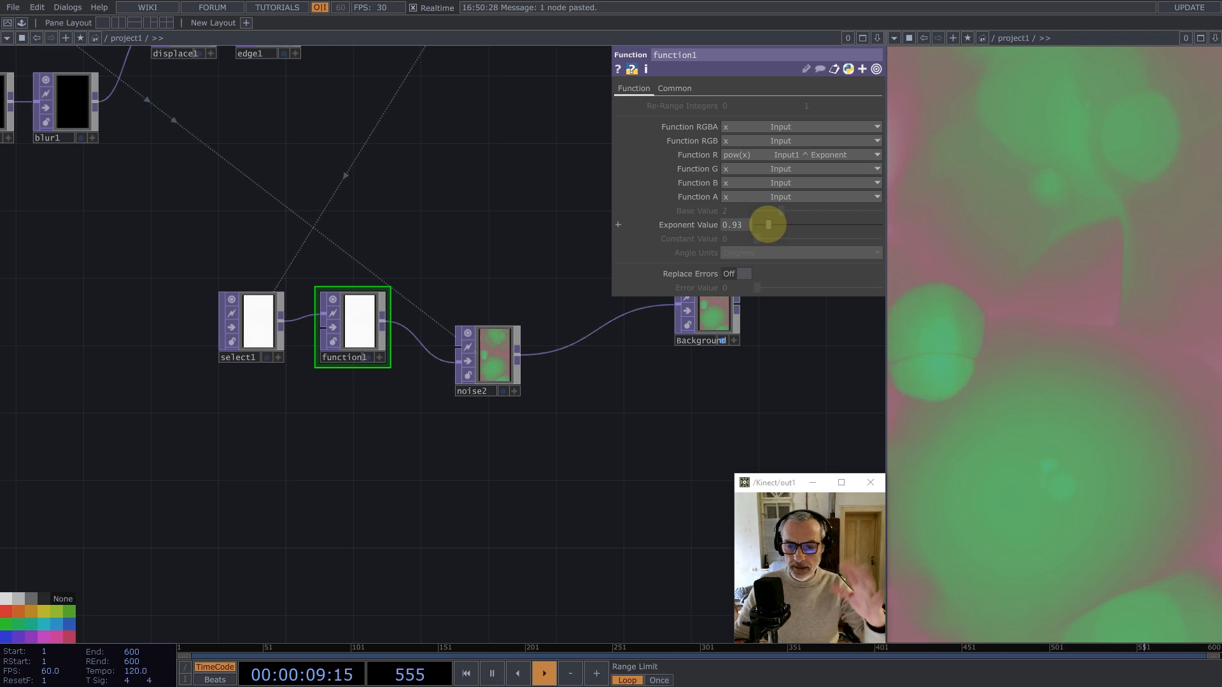
{"action": "left_click_drag", "start_coordinate": [764, 224], "coordinate": [838, 230]}
Step: Insert a Level TOP between feedback1 and displace1 and set its post Opacity to 0.999
{"action": "scroll", "coordinate": [490, 494], "scroll_direction": "down", "scroll_amount": 5}
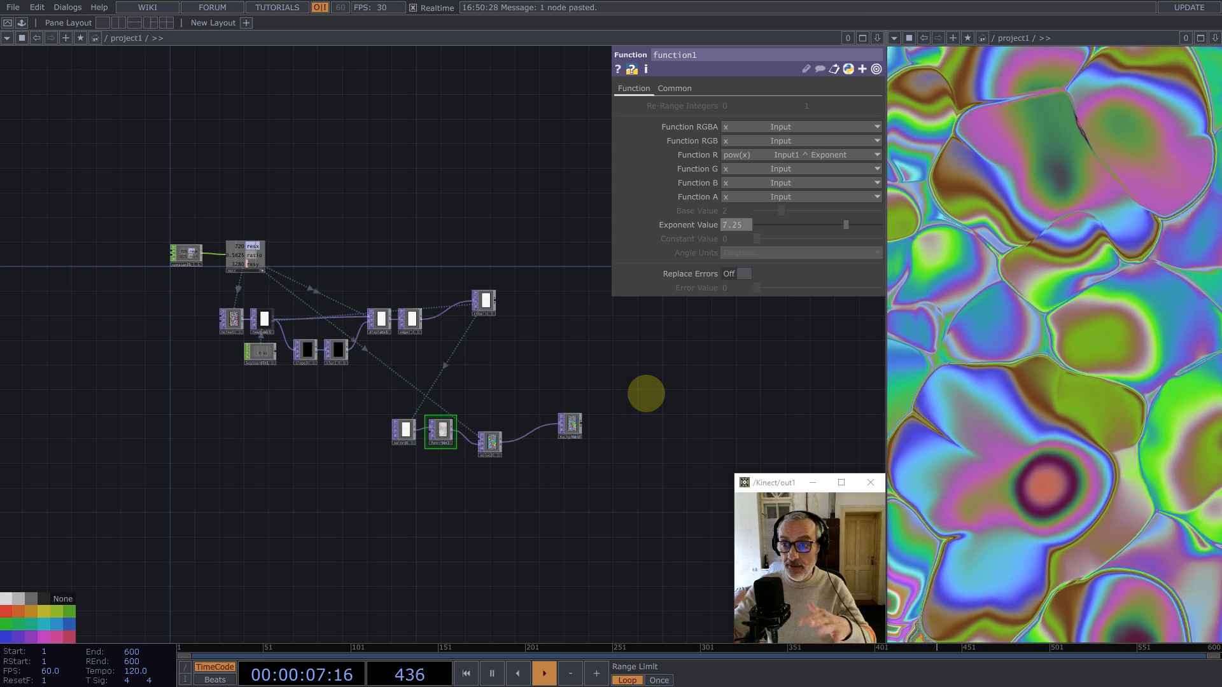
{"action": "scroll", "coordinate": [314, 354], "scroll_direction": "up", "scroll_amount": 5}
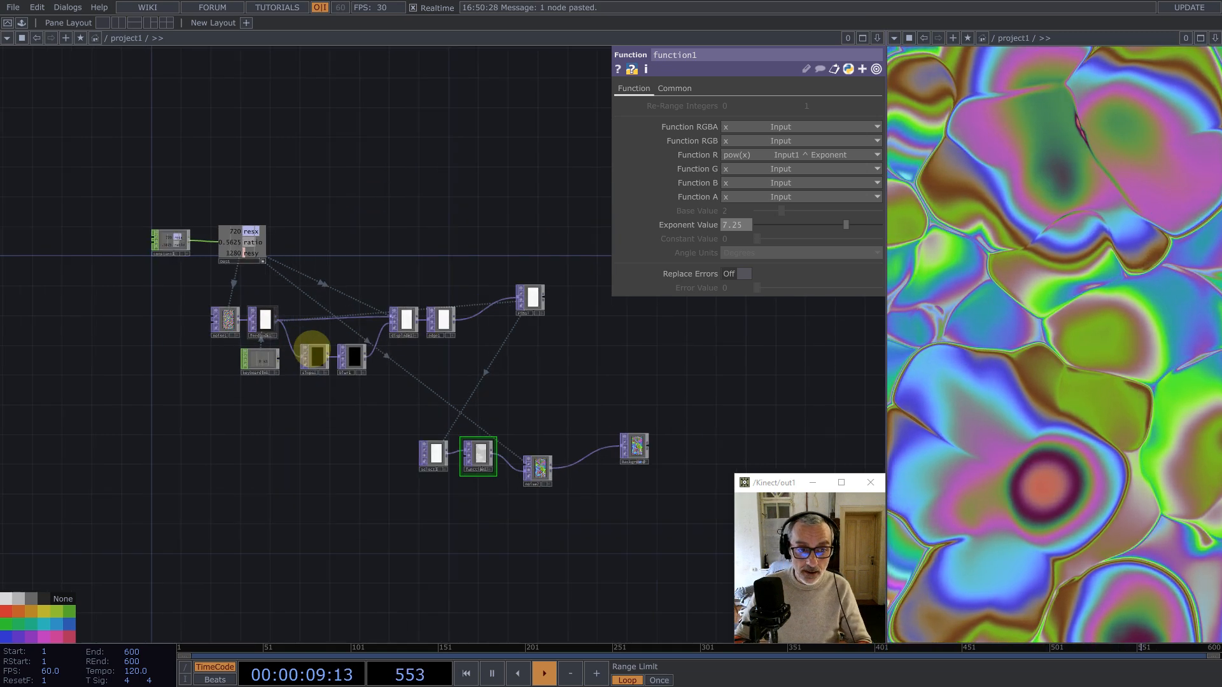
{"action": "right_click", "coordinate": [372, 320]}
{"action": "left_click", "coordinate": [391, 307]}
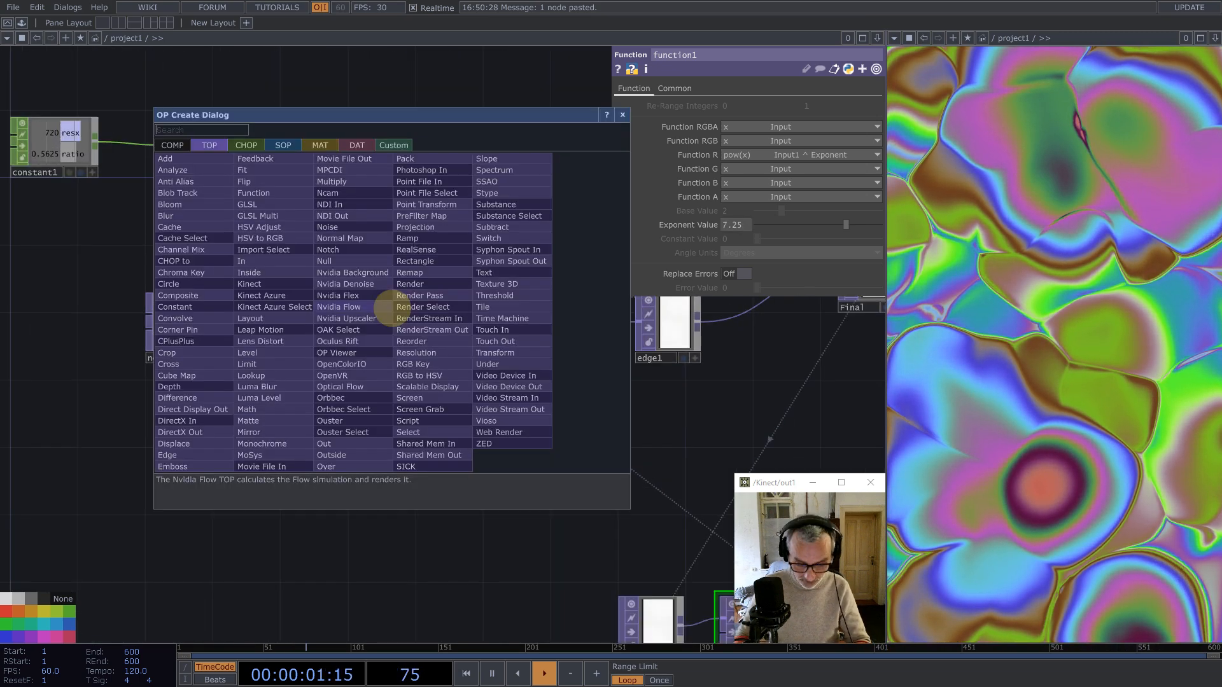
{"action": "type", "text": "lev"}
{"action": "left_click", "coordinate": [270, 352]}
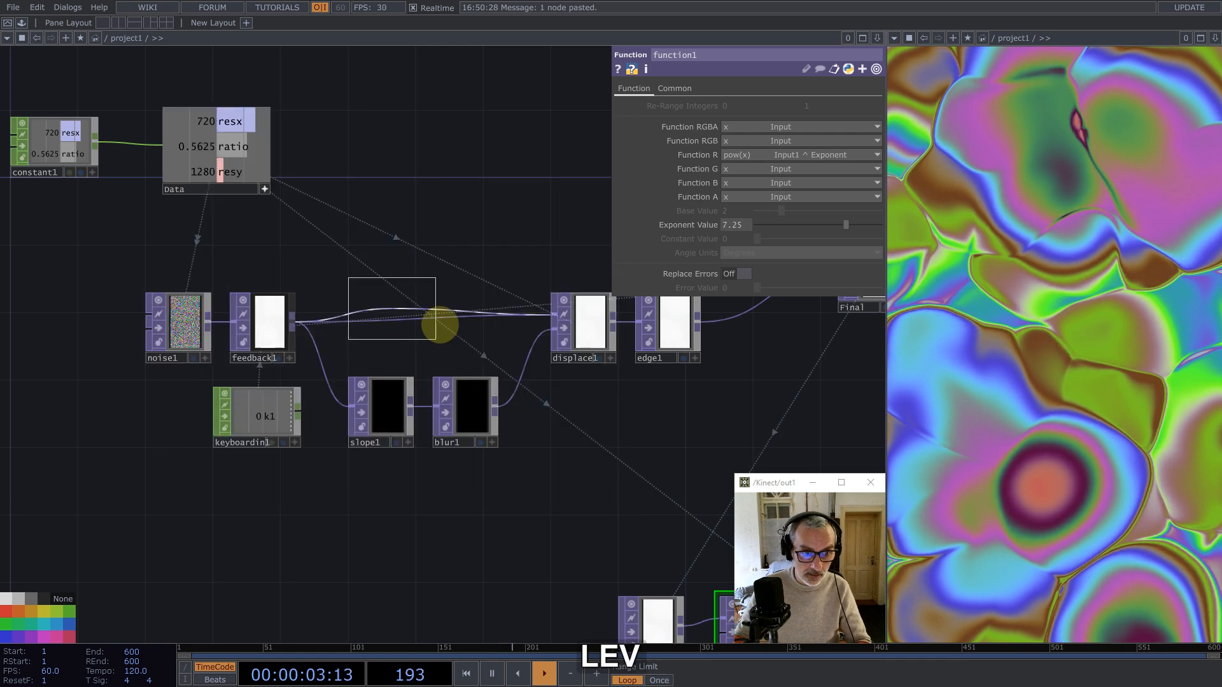
{"action": "left_click", "coordinate": [474, 314]}
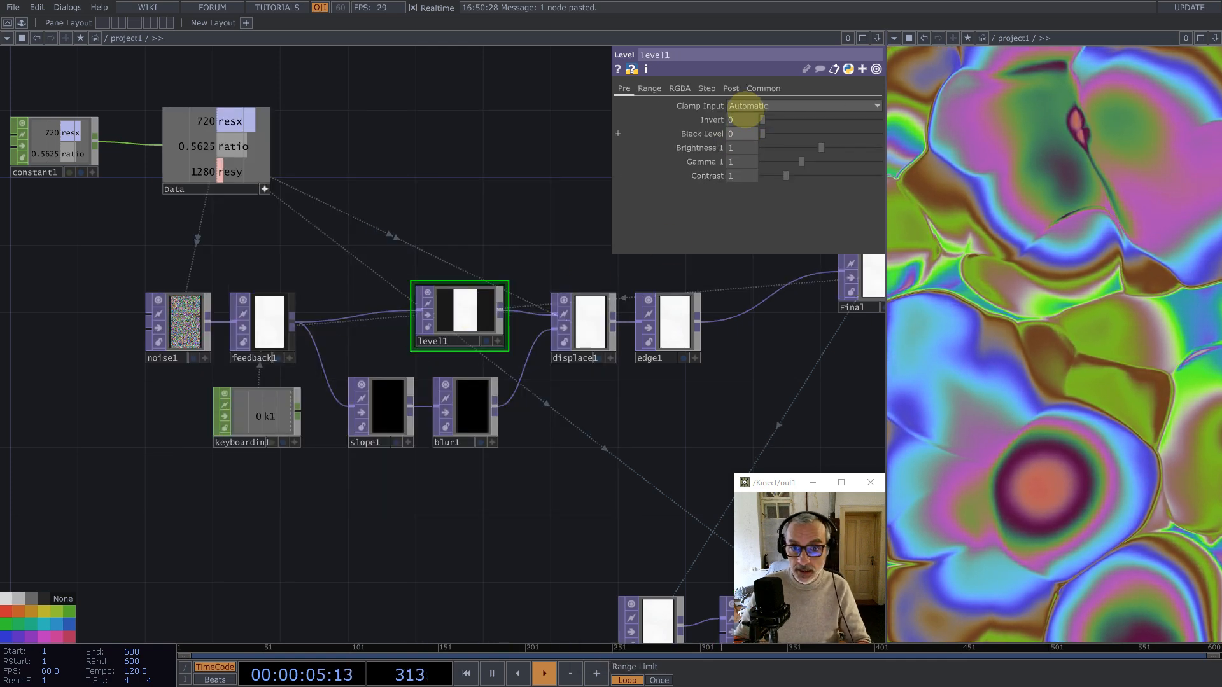
{"action": "left_click", "coordinate": [730, 89]}
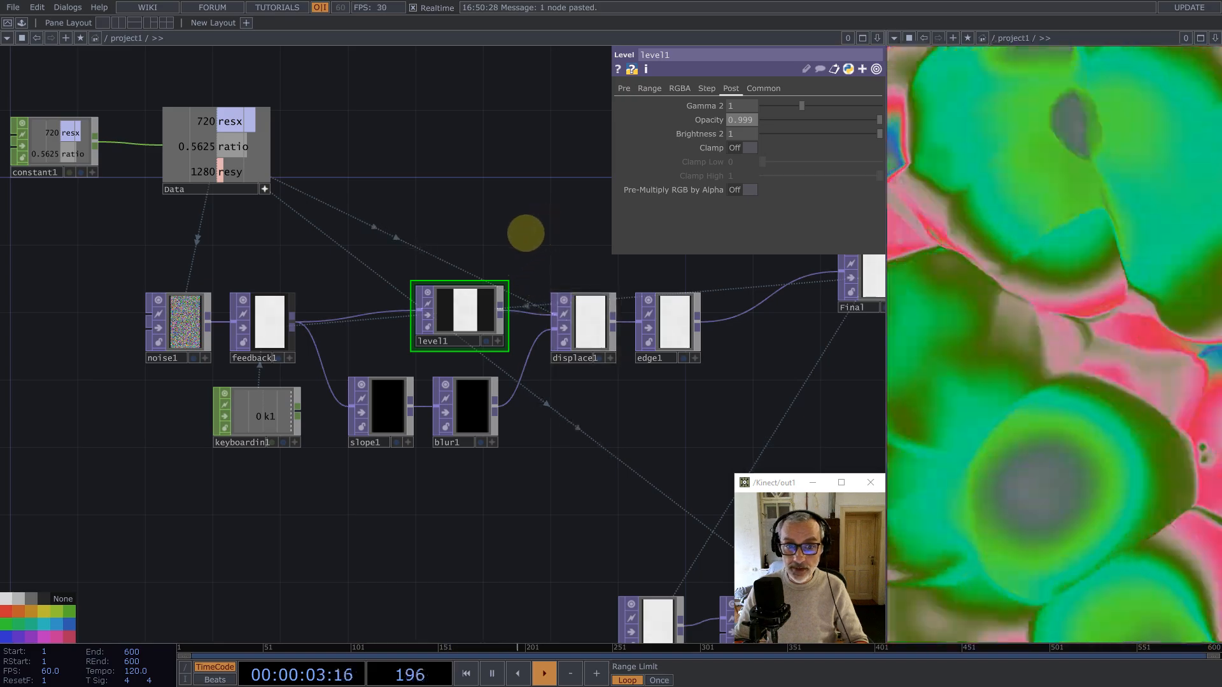
Step: Set function1's Exponent Value to 4.825
{"action": "left_click_drag", "start_coordinate": [543, 230], "coordinate": [395, 258]}
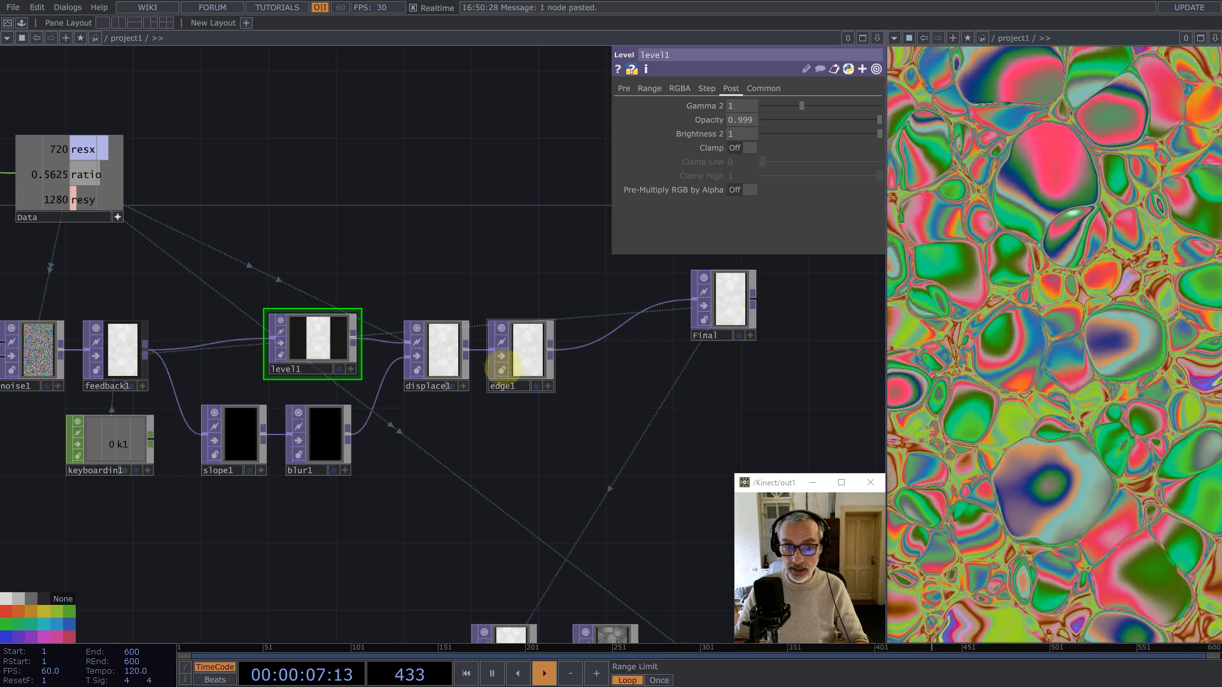
{"action": "left_click_drag", "start_coordinate": [606, 491], "coordinate": [551, 330]}
{"action": "left_click", "coordinate": [559, 483]}
{"action": "left_click_drag", "start_coordinate": [845, 225], "coordinate": [818, 225]}
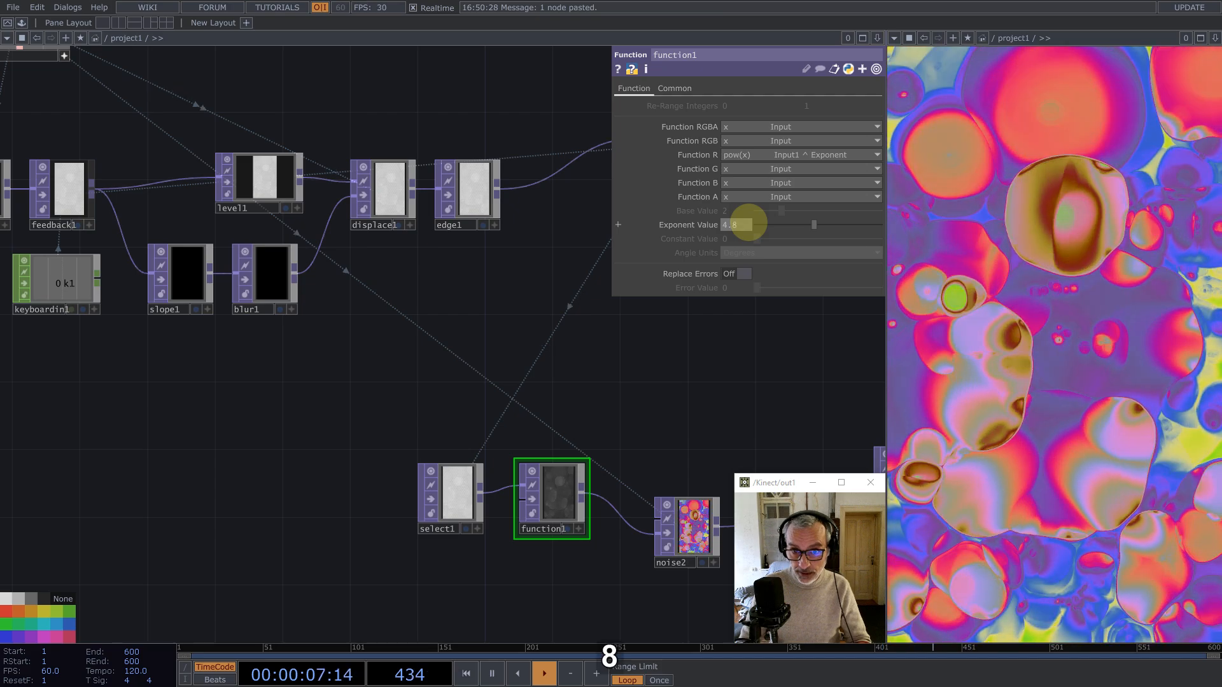
{"action": "key", "text": "Return"}
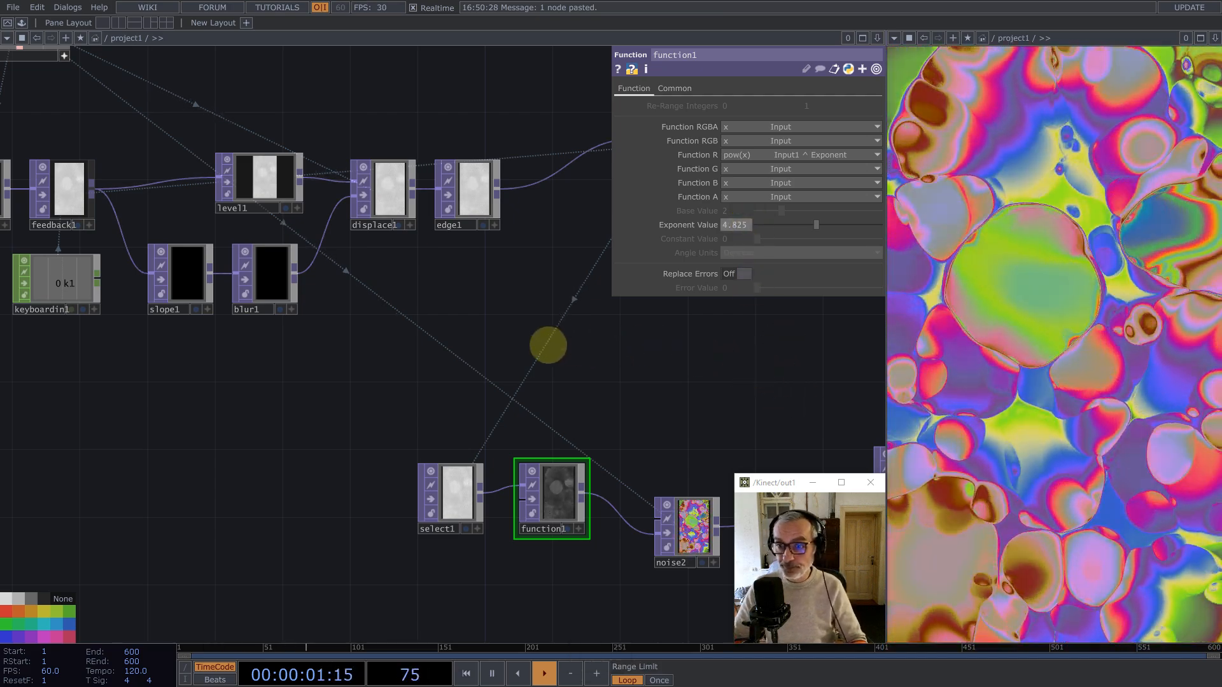
Step: Add the sharpen component from the ImageFilters collection to the network between edge1 and Final
{"action": "left_click_drag", "start_coordinate": [546, 344], "coordinate": [617, 351]}
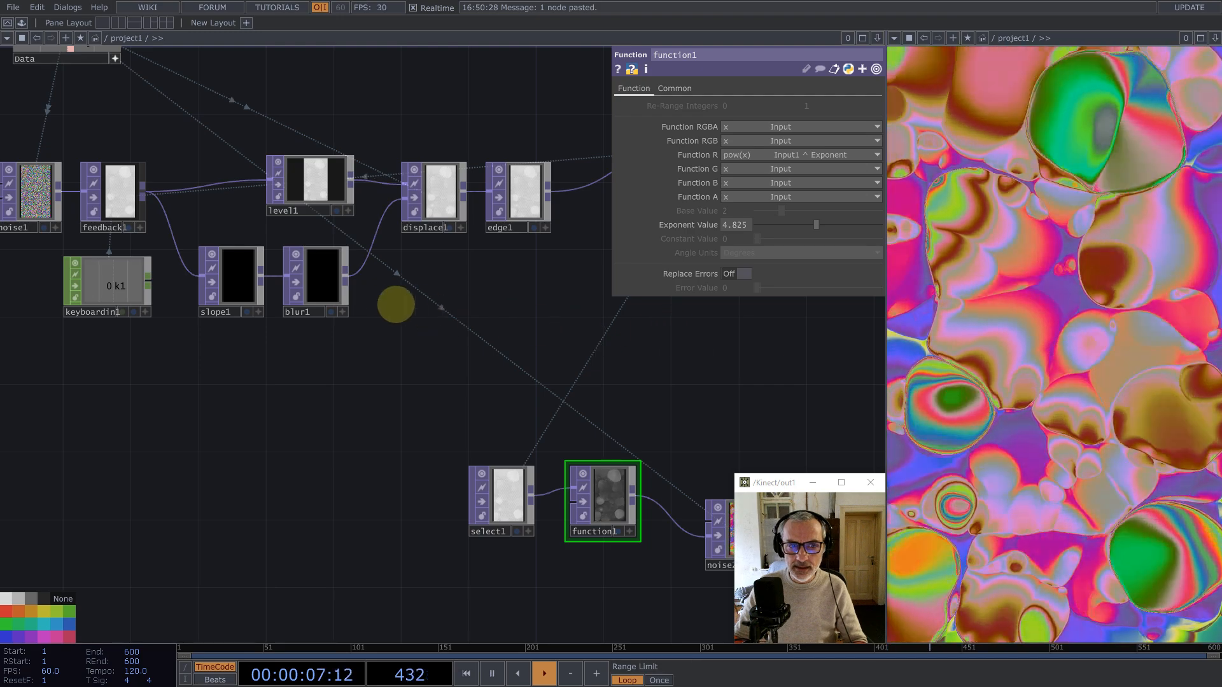
{"action": "left_click_drag", "start_coordinate": [459, 321], "coordinate": [479, 373]}
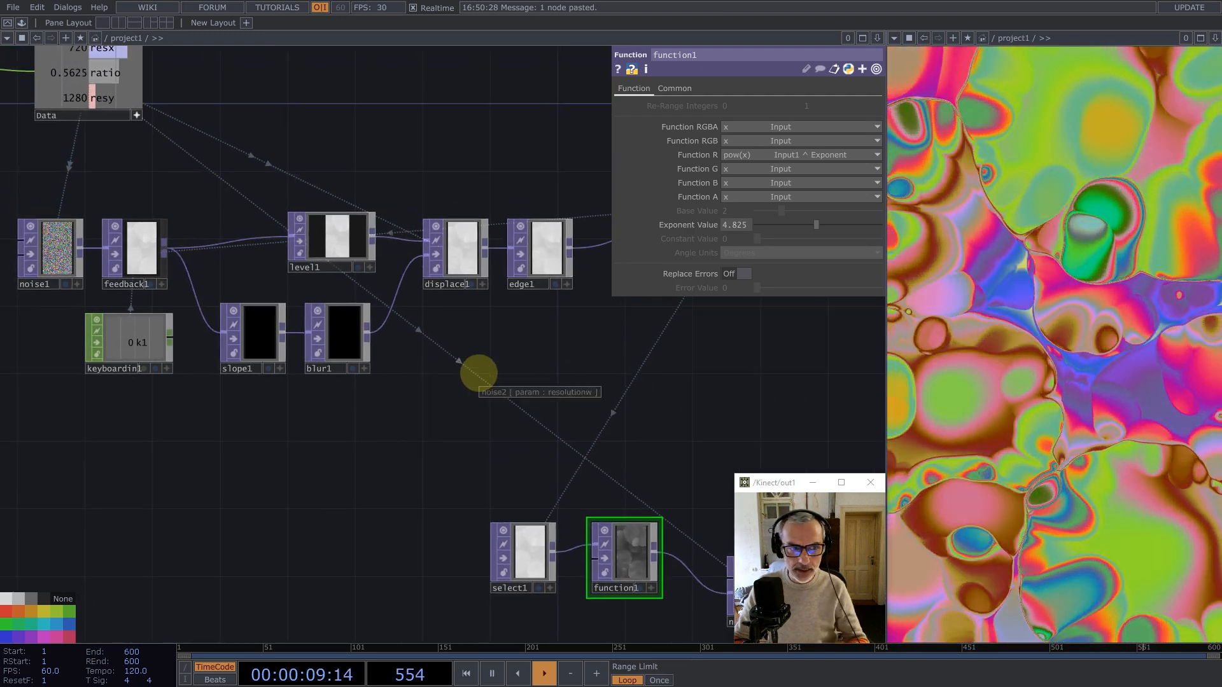
{"action": "left_click_drag", "start_coordinate": [600, 382], "coordinate": [490, 426]}
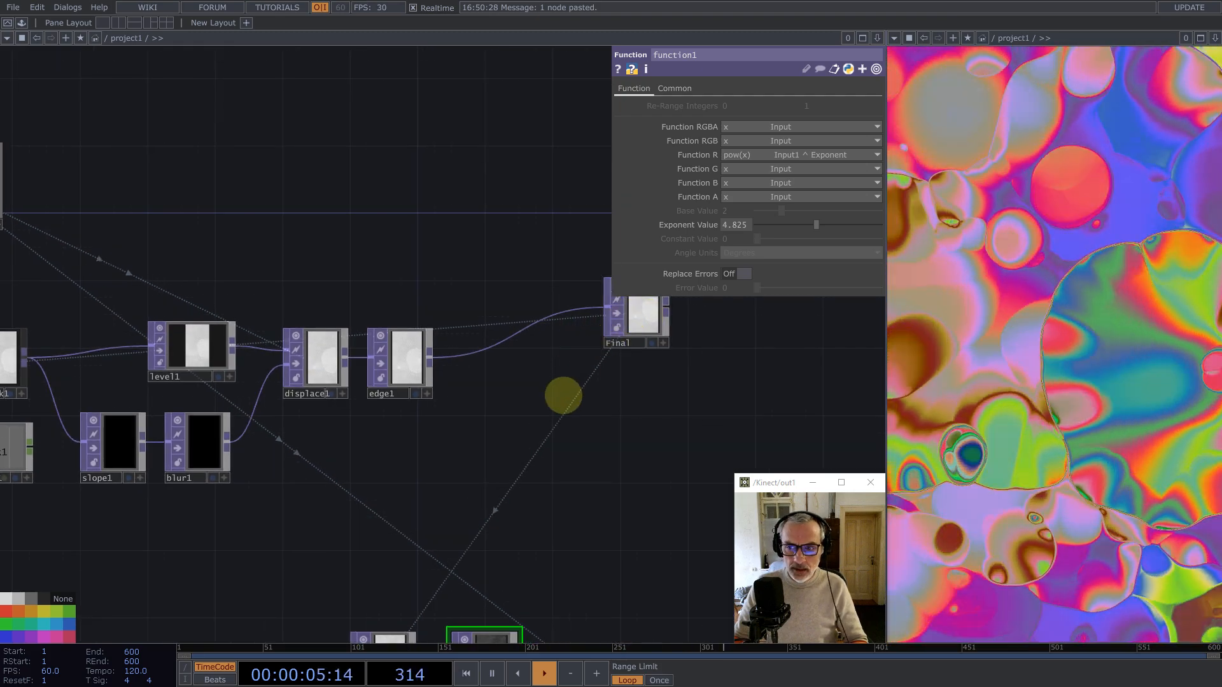
{"action": "scroll", "coordinate": [562, 392], "scroll_direction": "down", "scroll_amount": 3}
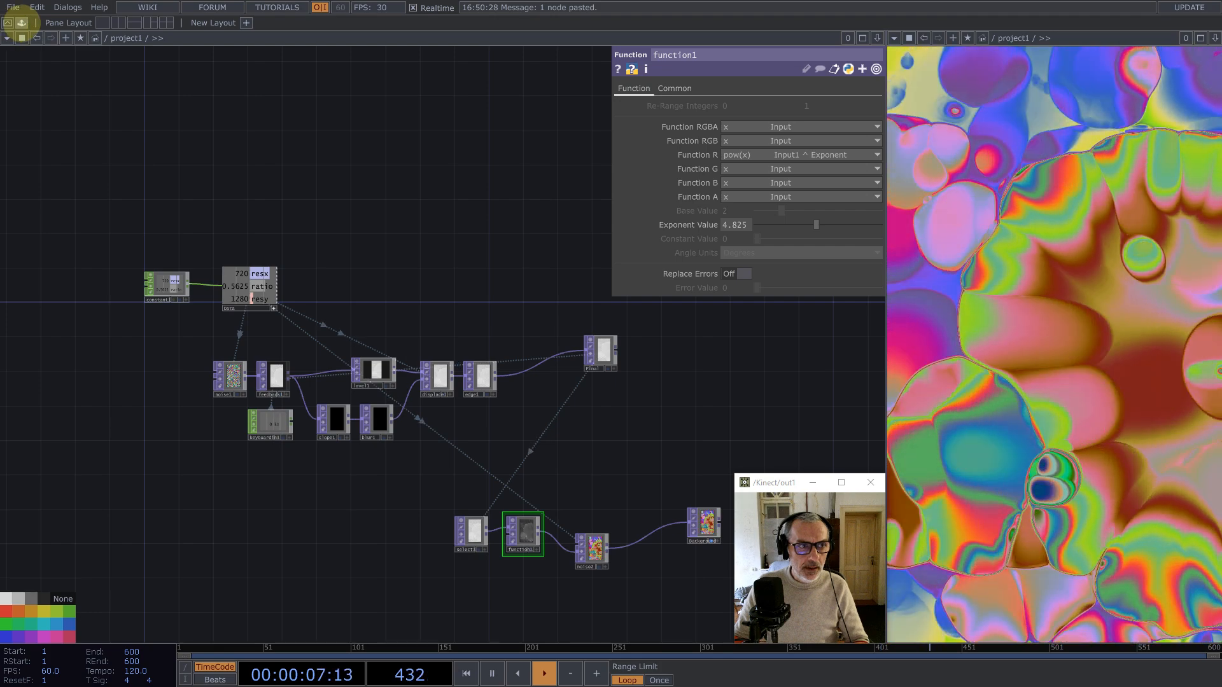
{"action": "left_click", "coordinate": [21, 22]}
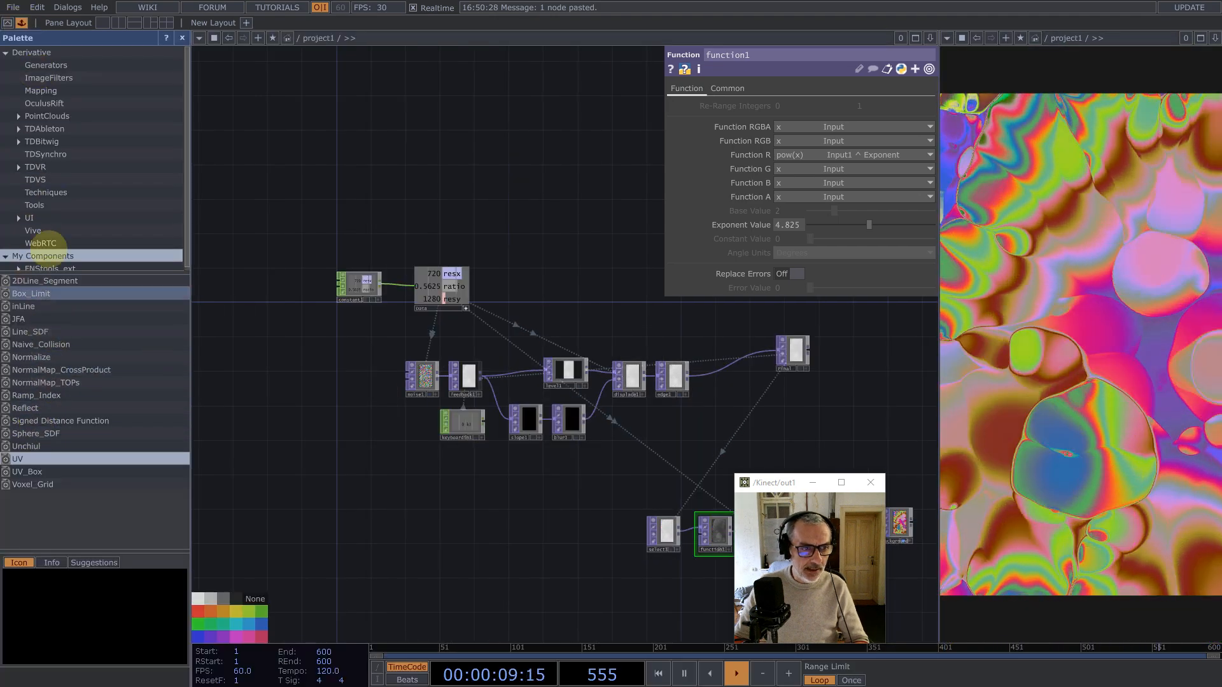
{"action": "left_click", "coordinate": [49, 78]}
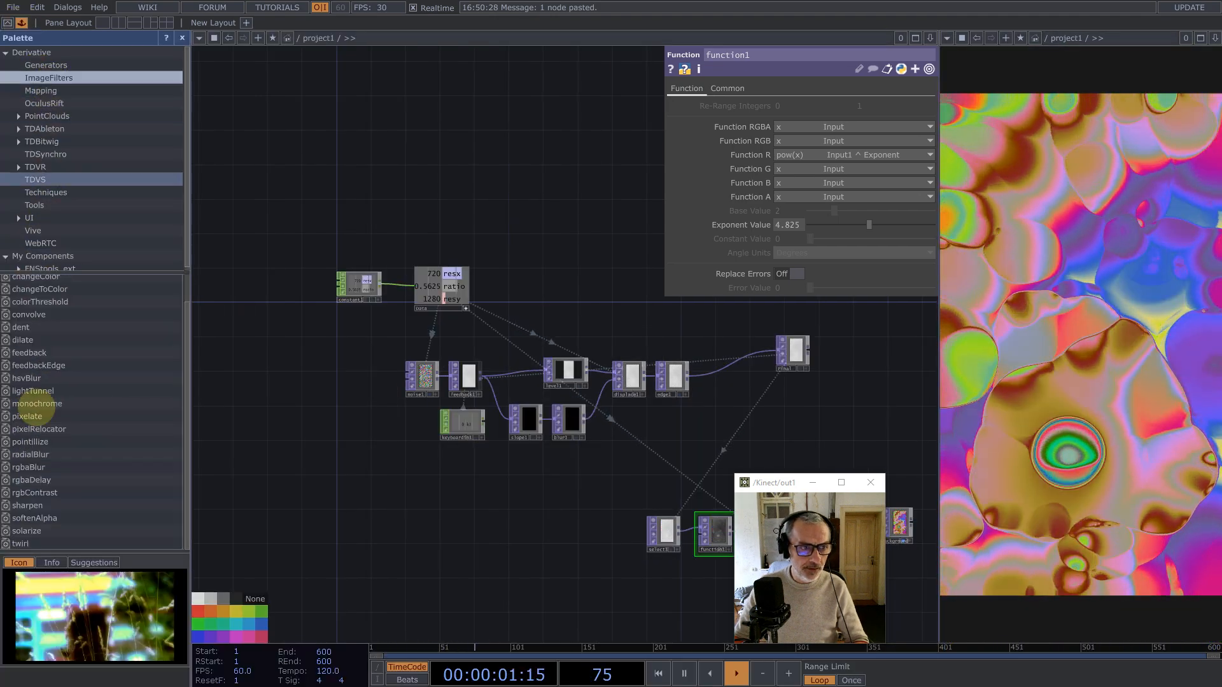
{"action": "left_click_drag", "start_coordinate": [27, 505], "coordinate": [697, 374]}
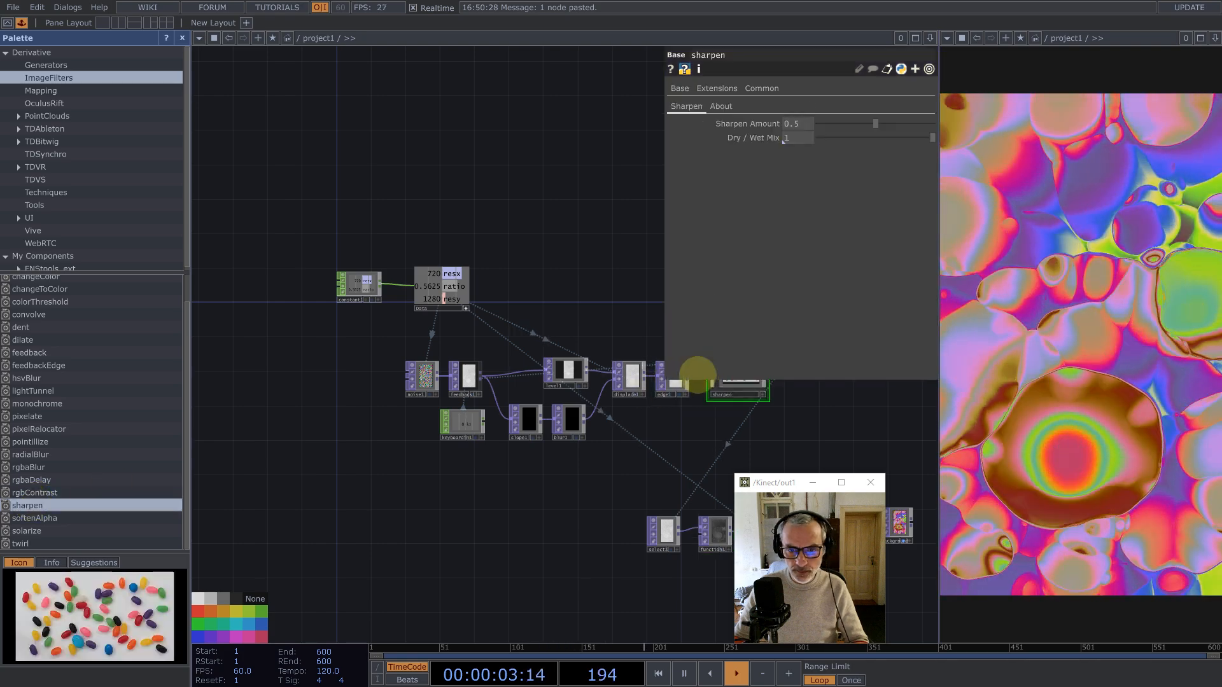
{"action": "left_click", "coordinate": [182, 38]}
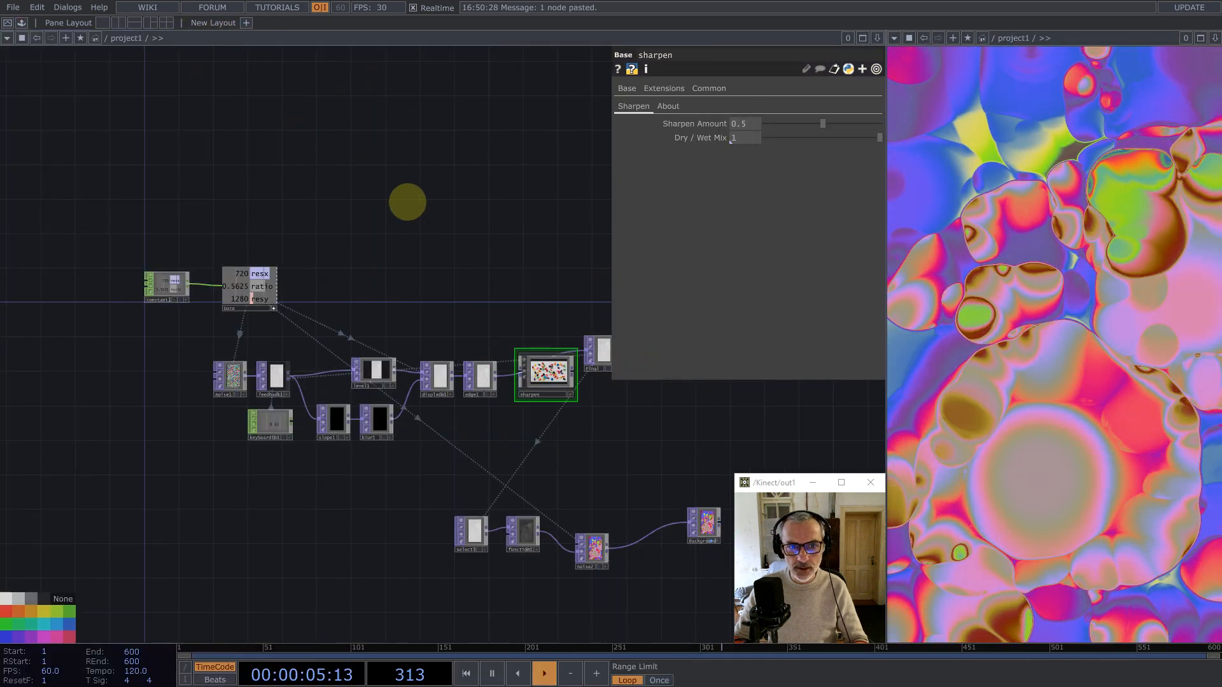
Step: Feed edge1's output into the sharpen component, place it below the wire to Final, and set Sharpen Amount to 1
{"action": "scroll", "coordinate": [401, 362], "scroll_direction": "up", "scroll_amount": 3}
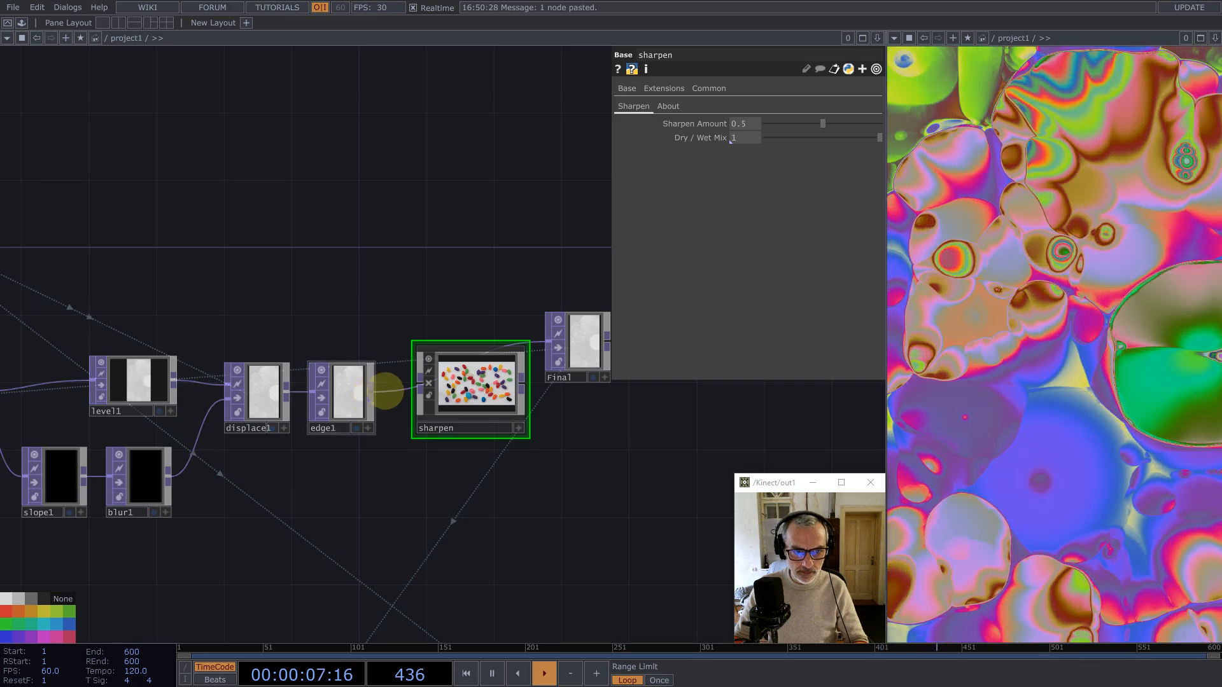
{"action": "left_click_drag", "start_coordinate": [386, 392], "coordinate": [454, 442]}
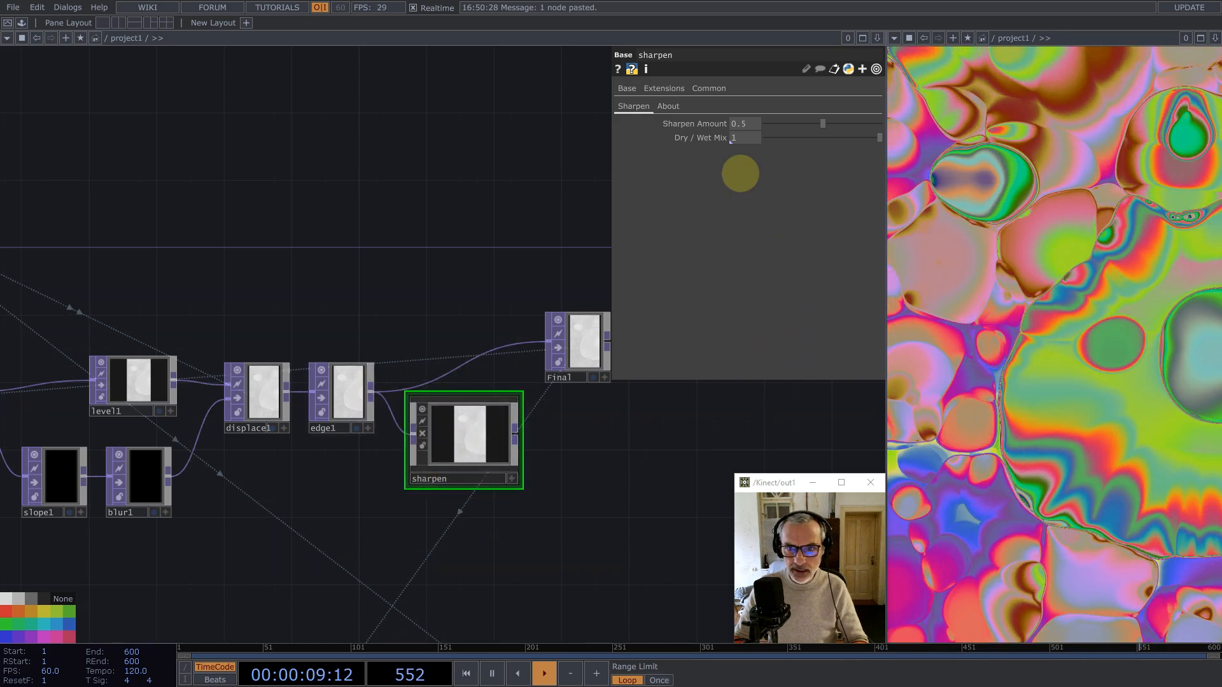
{"action": "left_click", "coordinate": [732, 139]}
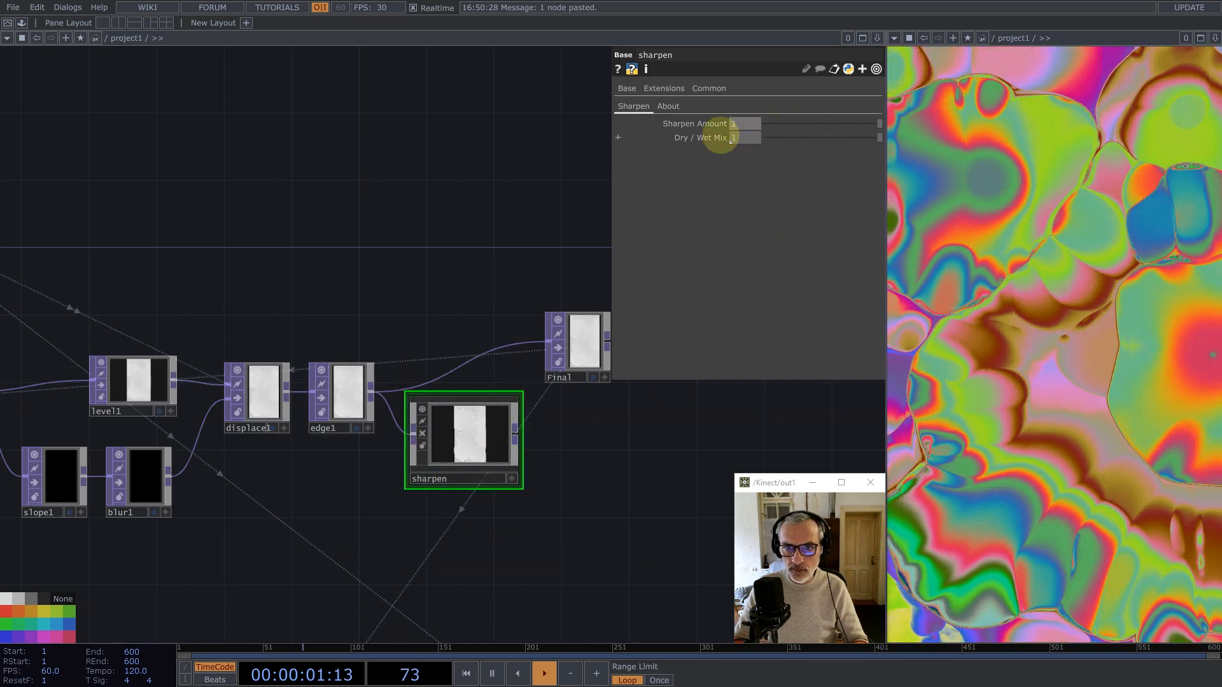
Step: Set the sharpen component's Dry / Wet Mix to 0.002, wire its output into Final, move it up in line with edge1, and restart the simulation
{"action": "type", "text": "0.00"}
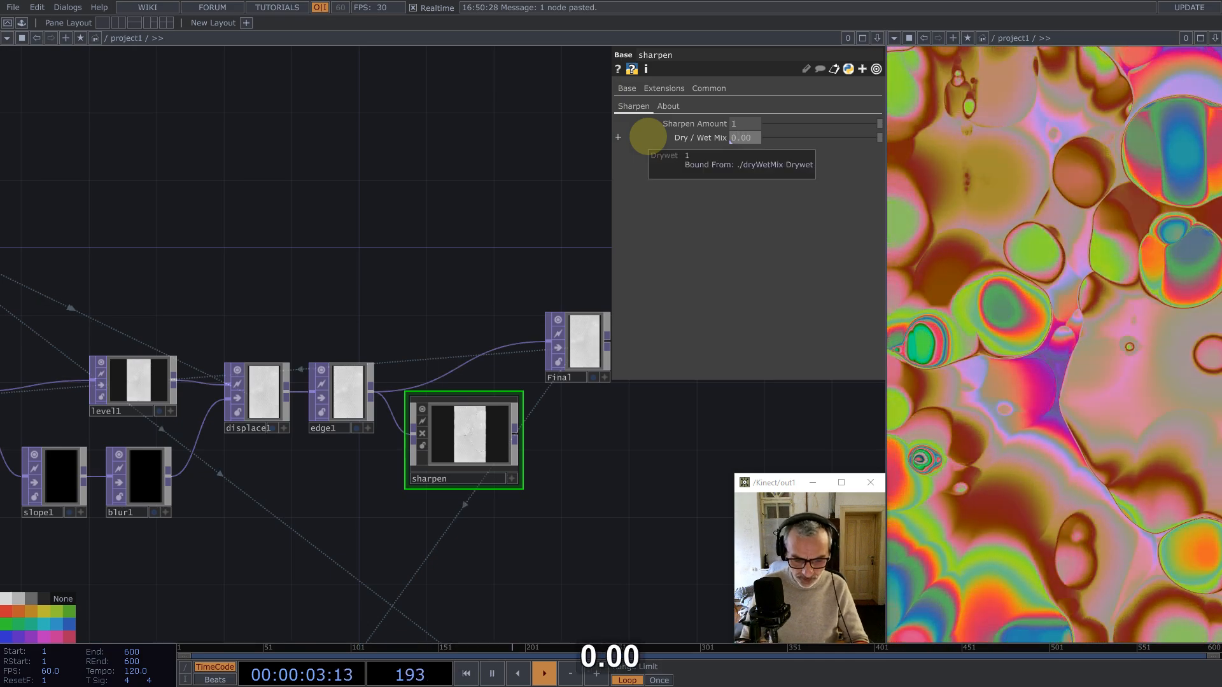
{"action": "type", "text": "2"}
{"action": "key", "text": "Return"}
{"action": "left_click_drag", "start_coordinate": [515, 435], "coordinate": [536, 341]}
{"action": "left_click_drag", "start_coordinate": [469, 442], "coordinate": [470, 407]}
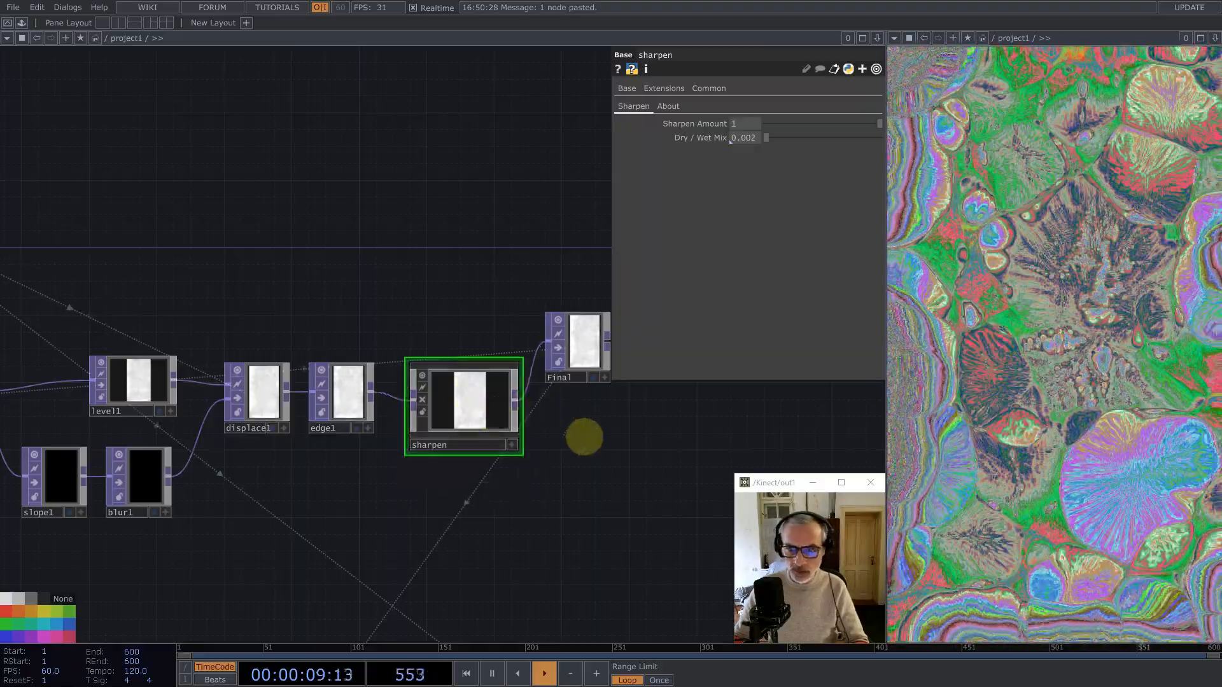
{"action": "key", "text": "1"}
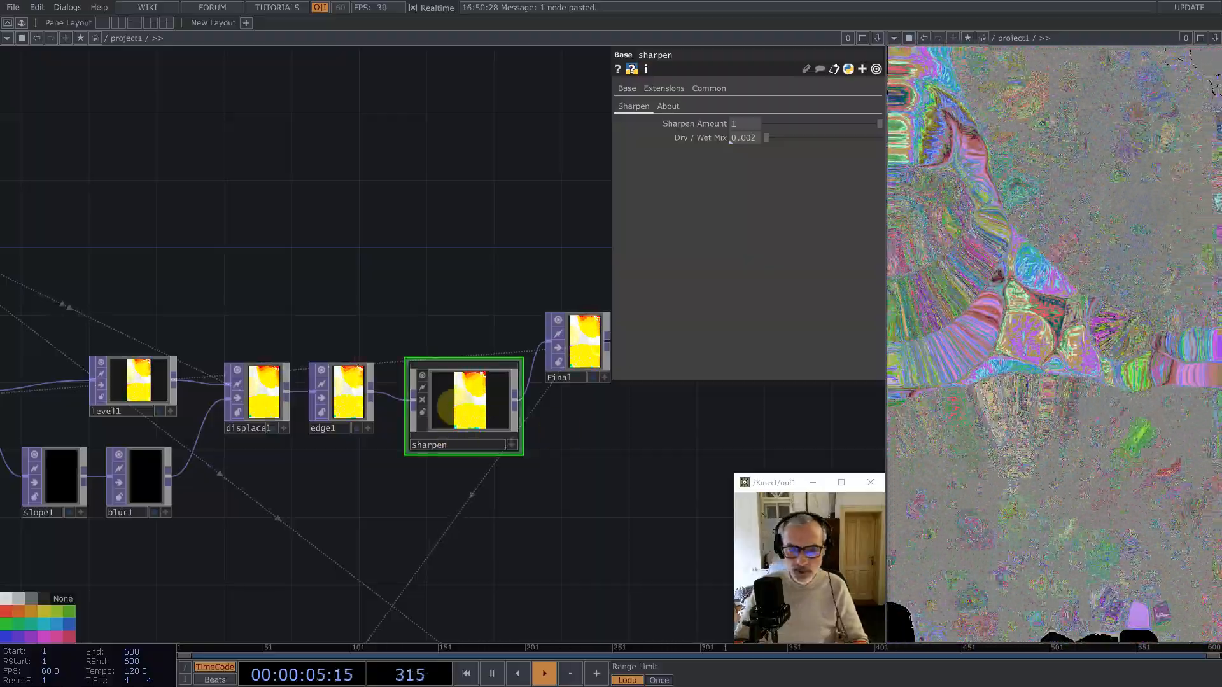
Step: Inside the sharpen component, set convolve1's Pixel Format to Use Input and return to the project network
{"action": "double_click", "coordinate": [446, 406]}
{"action": "left_click", "coordinate": [321, 382]}
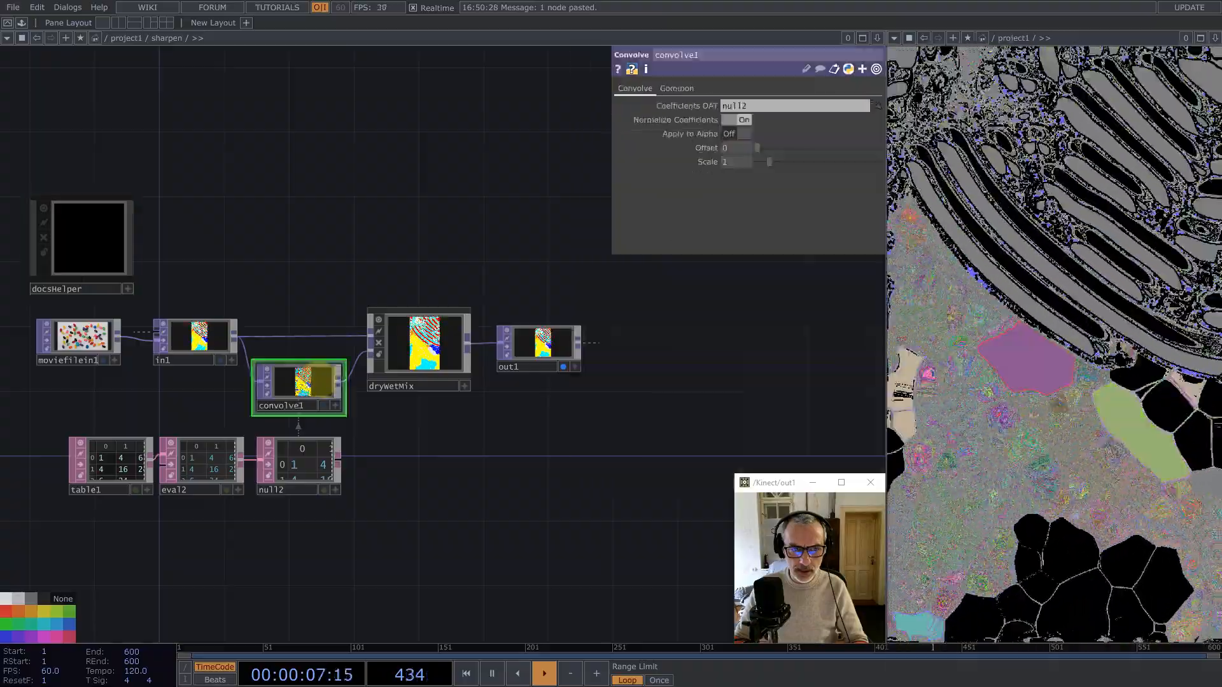
{"action": "left_click", "coordinate": [675, 88]}
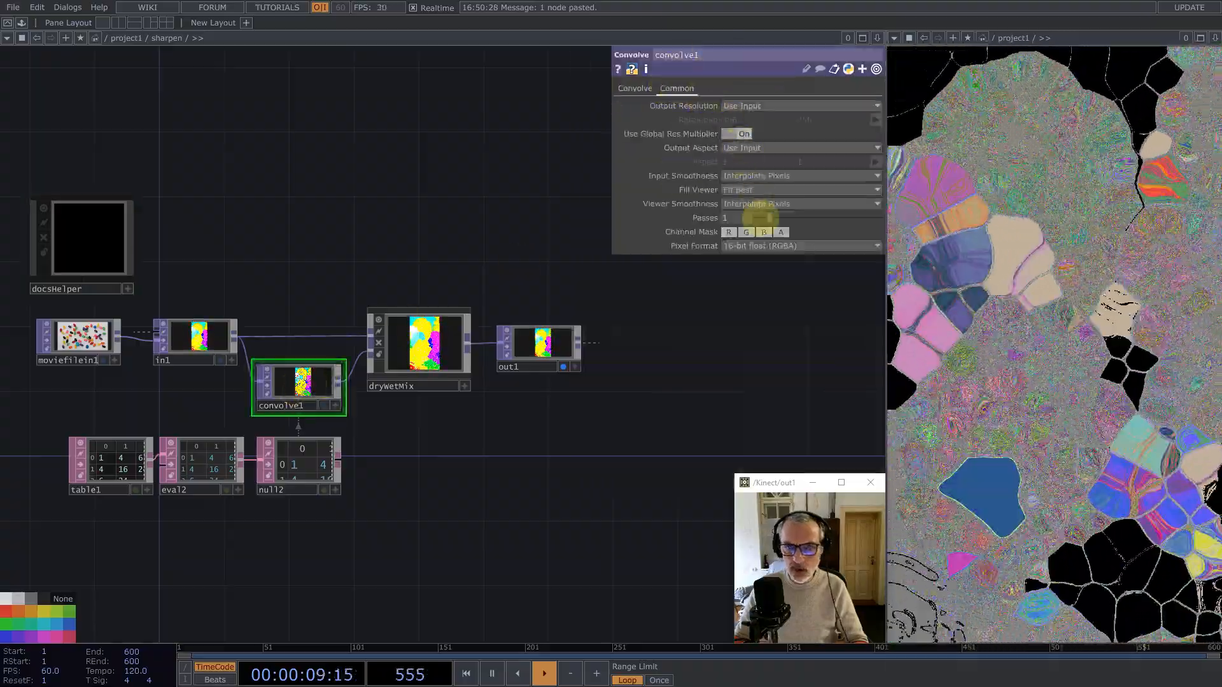
{"action": "left_click", "coordinate": [764, 245]}
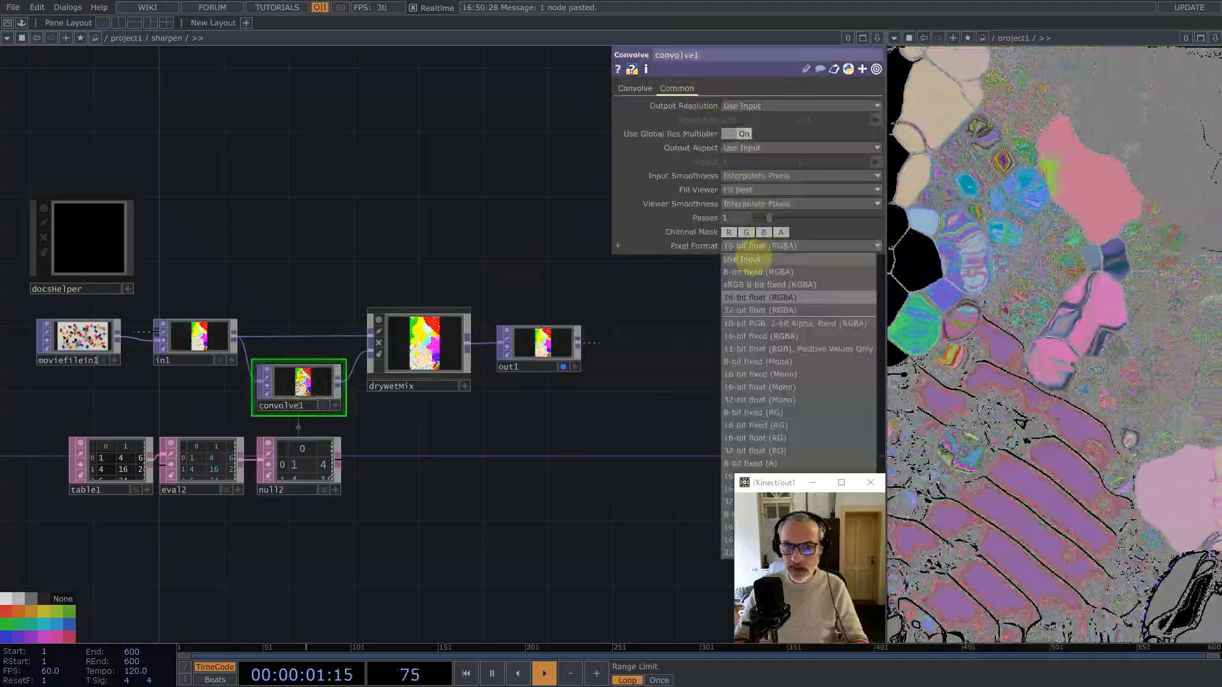
{"action": "left_click", "coordinate": [757, 259]}
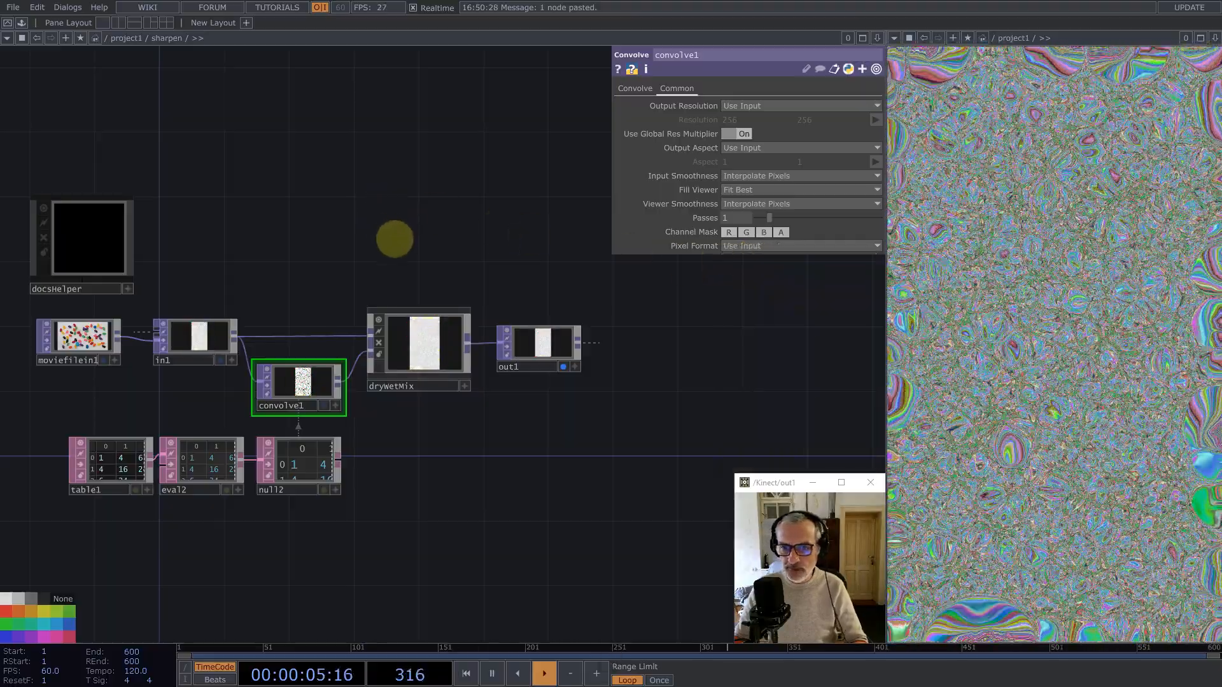
{"action": "scroll", "coordinate": [452, 326], "scroll_direction": "down", "scroll_amount": 8}
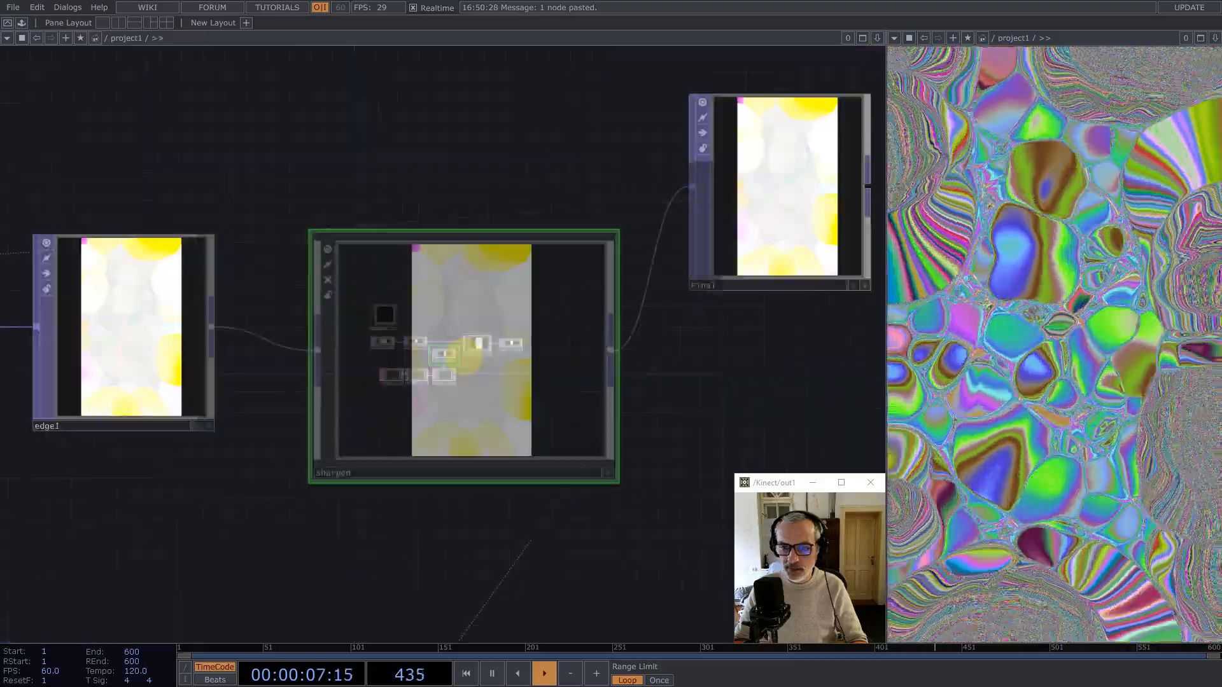
{"action": "scroll", "coordinate": [464, 357], "scroll_direction": "down", "scroll_amount": 10}
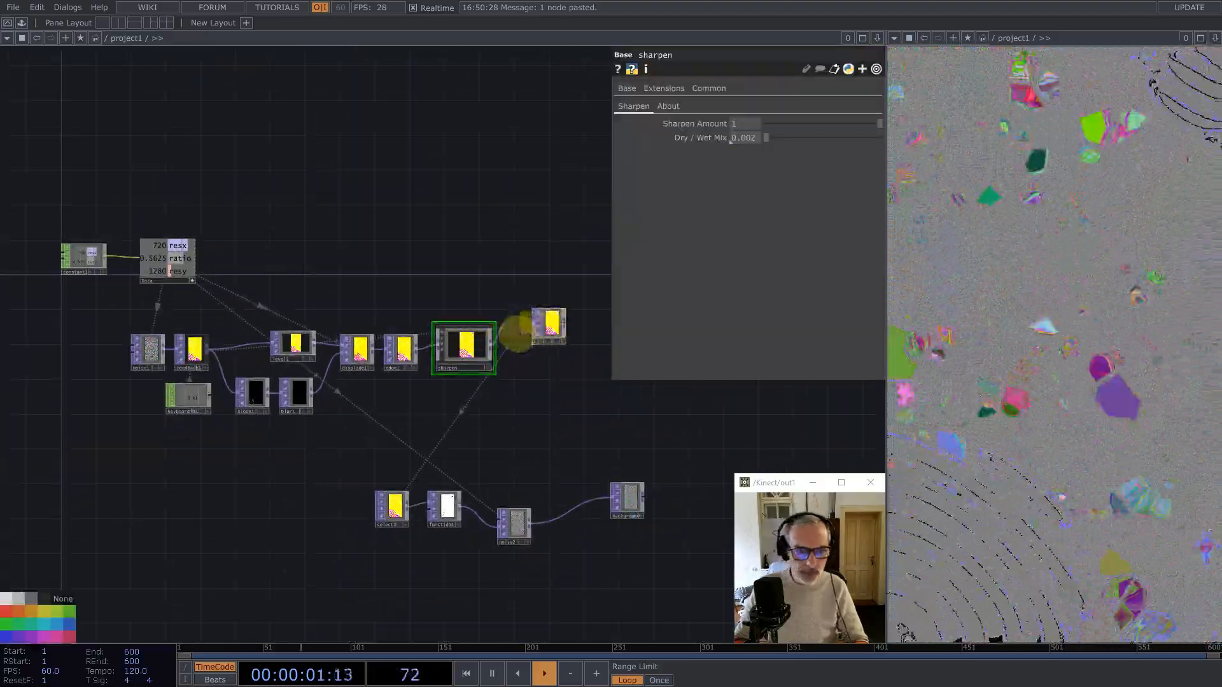
Step: Set displace1's Extend mode to Repeat
{"action": "left_click_drag", "start_coordinate": [395, 291], "coordinate": [460, 278]}
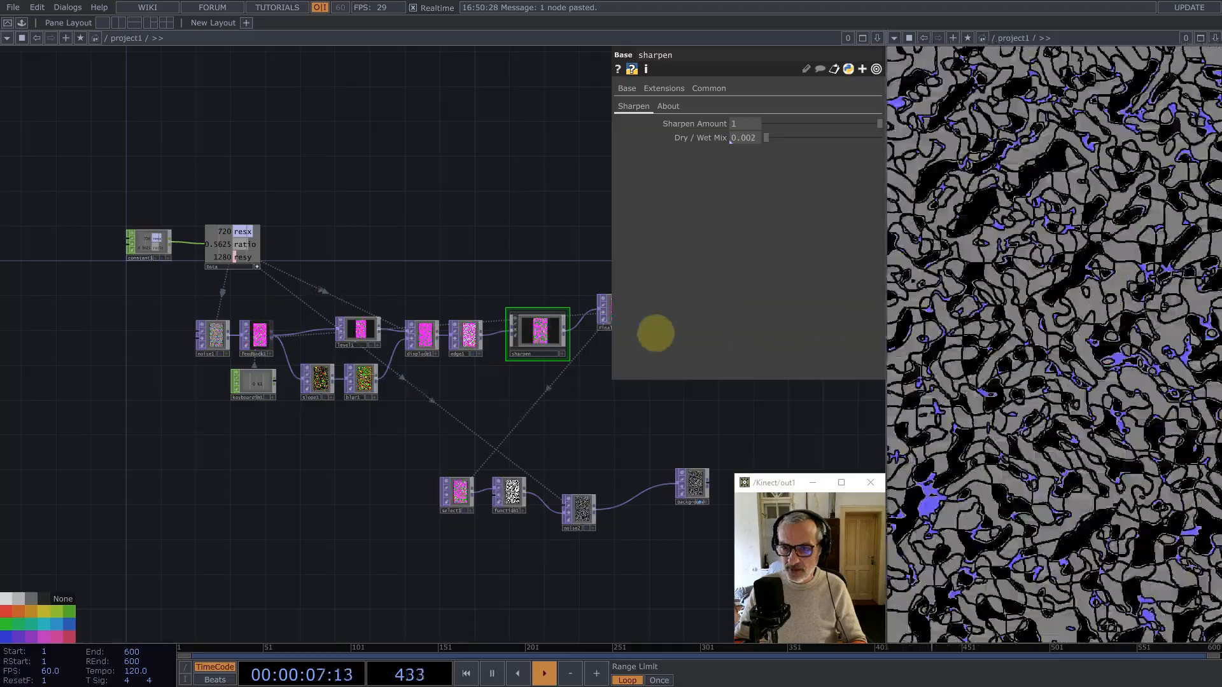
{"action": "scroll", "coordinate": [414, 327], "scroll_direction": "up", "scroll_amount": 5}
{"action": "left_click", "coordinate": [431, 338]}
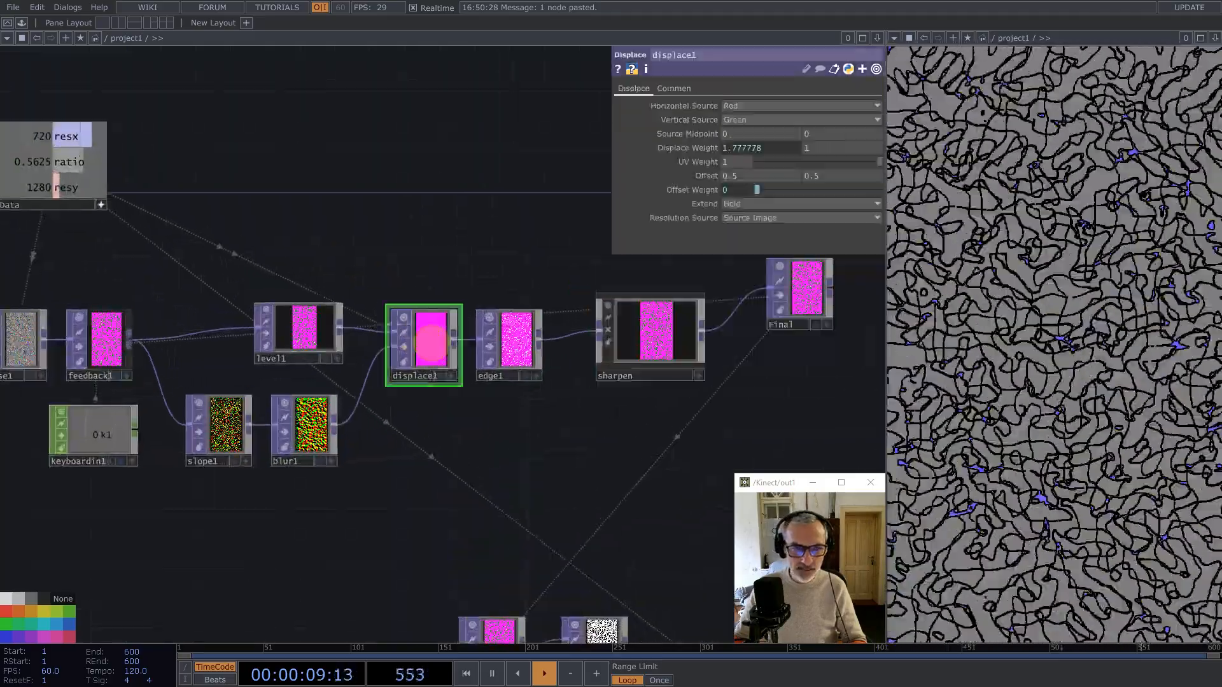
{"action": "left_click", "coordinate": [740, 205]}
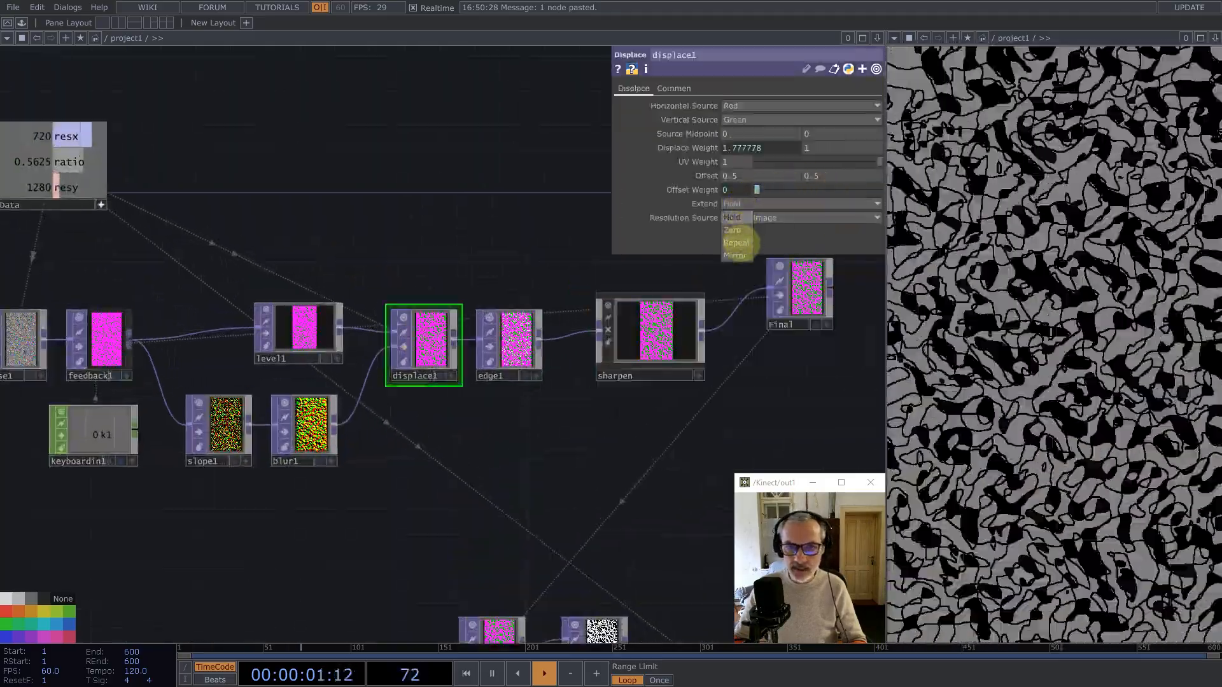
{"action": "left_click", "coordinate": [736, 242]}
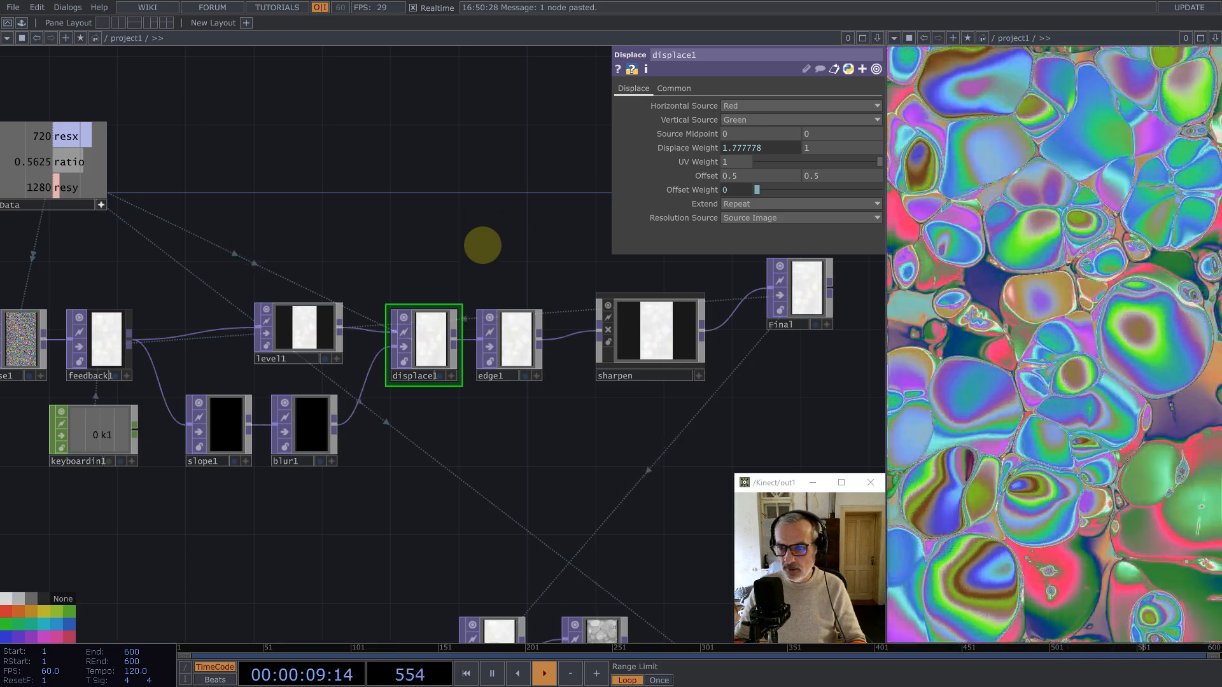
Step: Reduce noise2's transform Scale uniformly on all three axes to 0.2 and fine-tune it
{"action": "scroll", "coordinate": [464, 300], "scroll_direction": "down", "scroll_amount": 5}
{"action": "scroll", "coordinate": [565, 439], "scroll_direction": "up", "scroll_amount": 10}
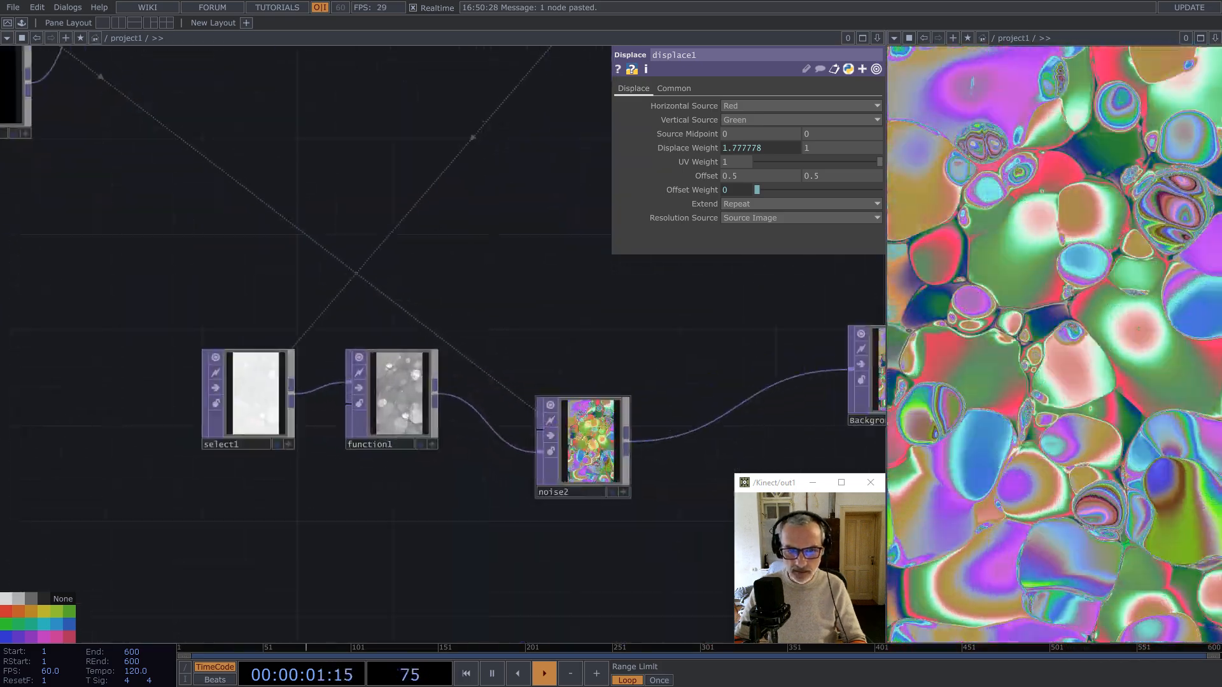
{"action": "left_click", "coordinate": [582, 446]}
{"action": "left_click", "coordinate": [665, 89]}
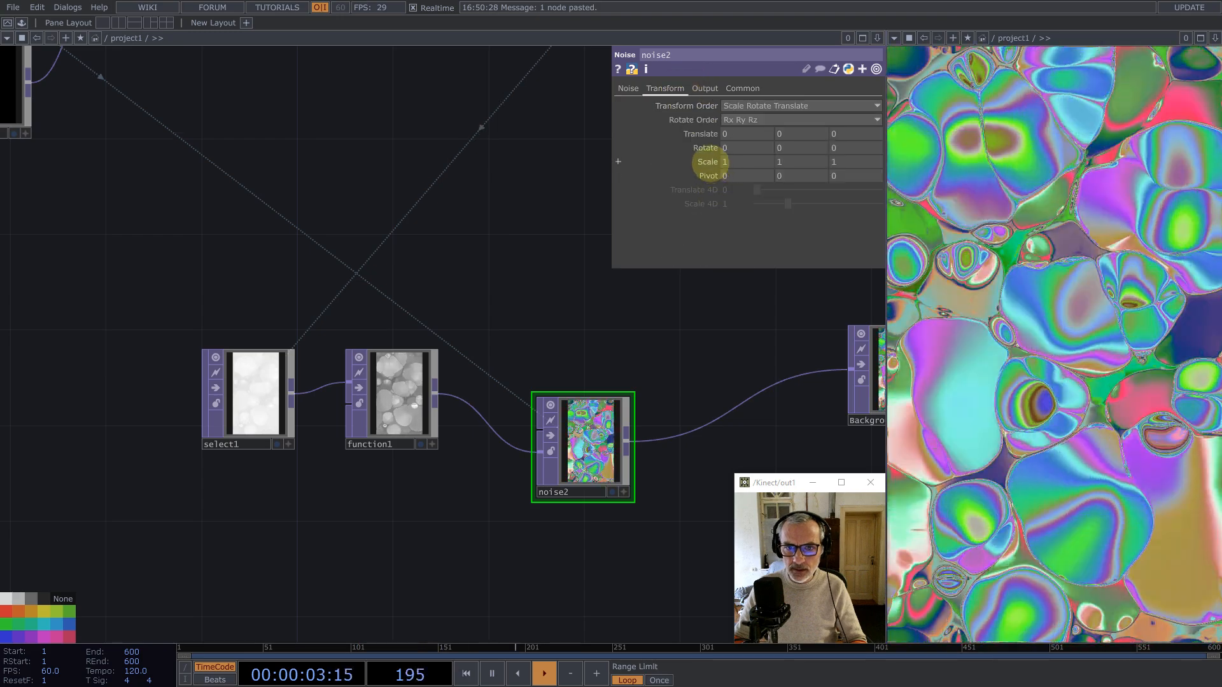
{"action": "middle_click_drag", "start_coordinate": [711, 161], "coordinate": [478, 141]}
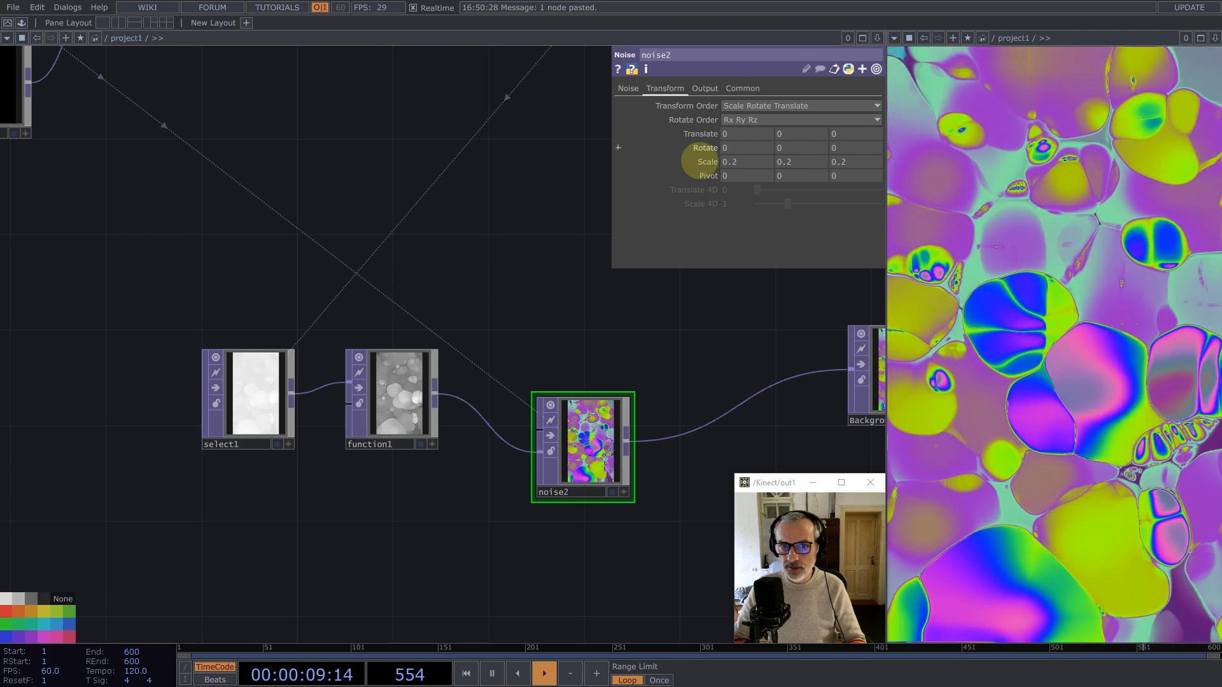
{"action": "mouse_move", "coordinate": [700, 160]}
{"action": "middle_mouse_down"}
{"action": "mouse_move", "coordinate": [689, 162]}
{"action": "mouse_move", "coordinate": [705, 159]}
{"action": "middle_mouse_up"}
Step: Vary function1's Exponent Value and settle it at 4.825
{"action": "left_click", "coordinate": [396, 407]}
{"action": "left_click_drag", "start_coordinate": [758, 227], "coordinate": [816, 225]}
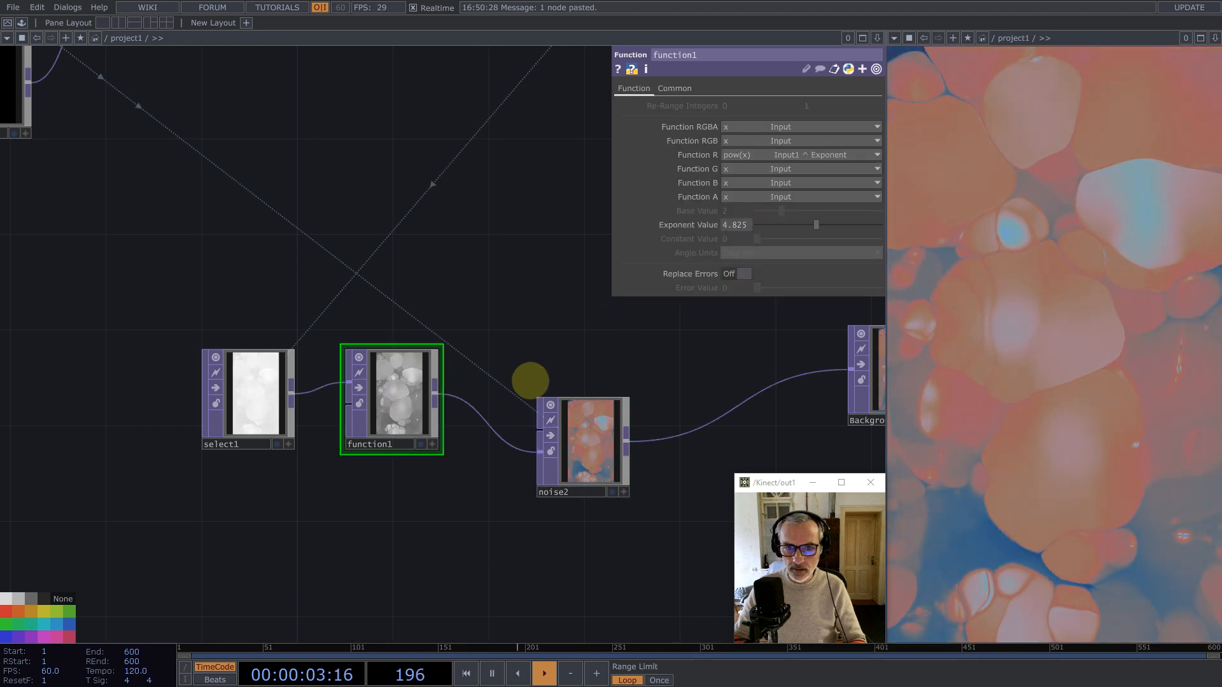
{"action": "scroll", "coordinate": [521, 385], "scroll_direction": "down", "scroll_amount": 7}
{"action": "left_click_drag", "start_coordinate": [494, 207], "coordinate": [546, 320]}
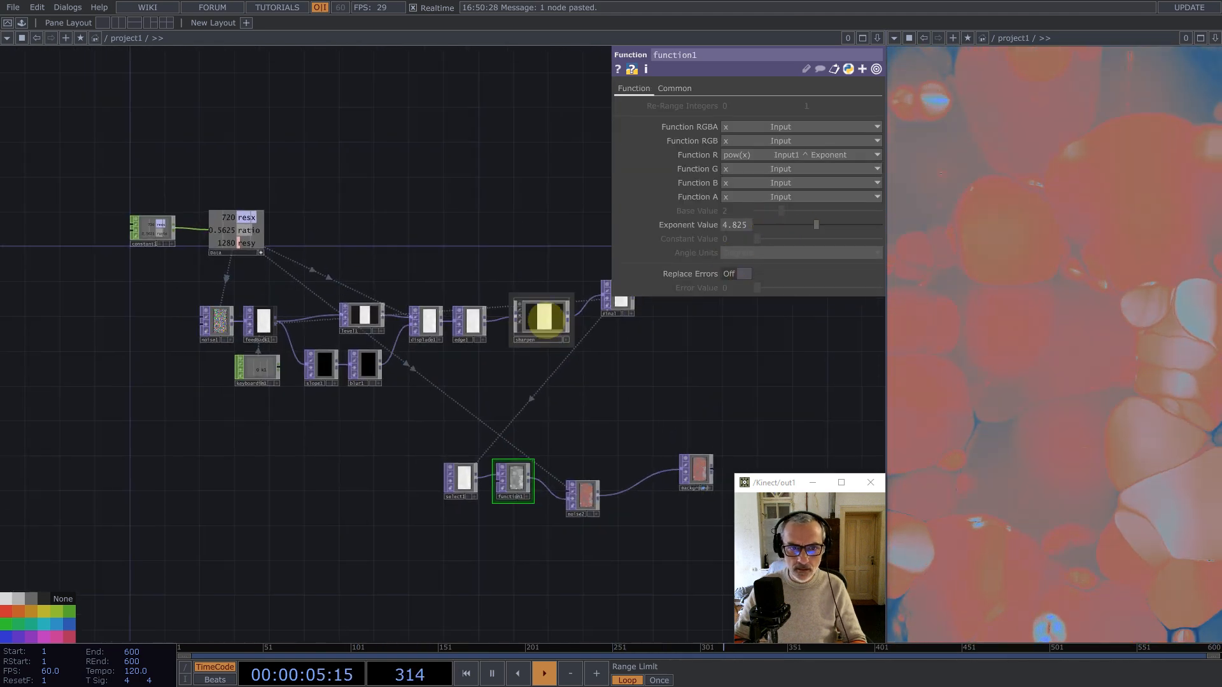
Step: Shift displace1, edge1, sharpen and Final slightly away from level1 and blur1, and resize level1's tile to match its neighbours
{"action": "left_click", "coordinate": [545, 316]}
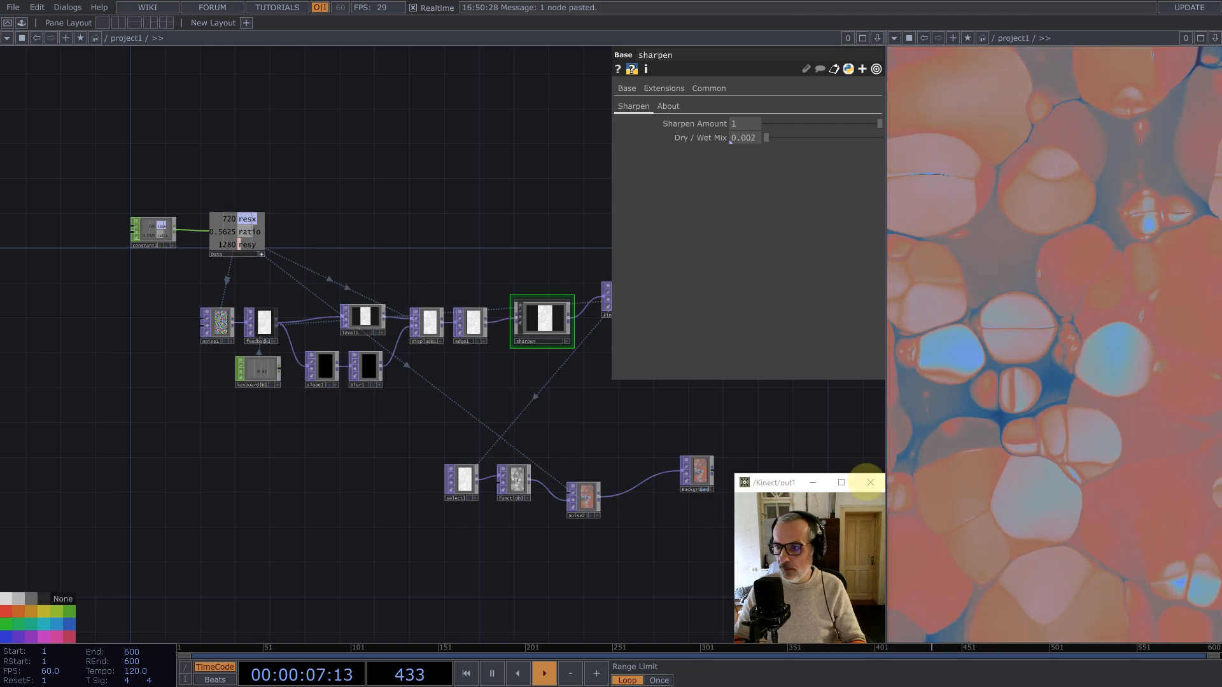
{"action": "left_click_drag", "start_coordinate": [465, 401], "coordinate": [379, 418]}
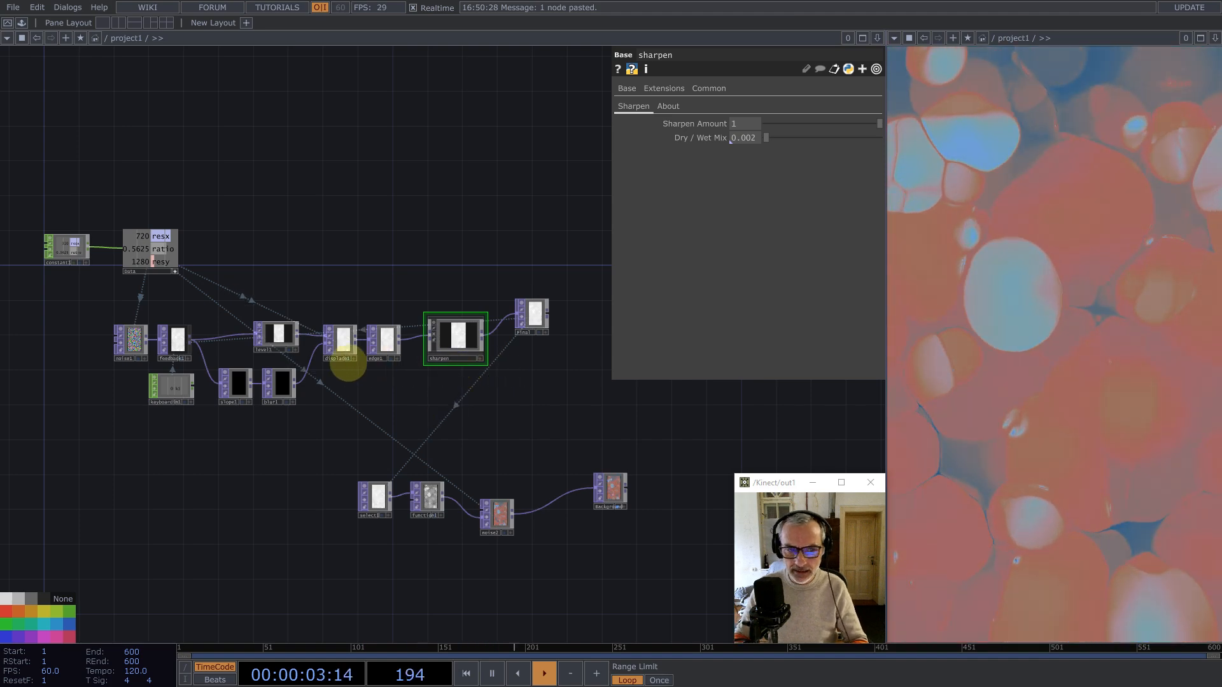
{"action": "left_click_drag", "start_coordinate": [420, 411], "coordinate": [469, 427]}
{"action": "left_click_drag", "start_coordinate": [597, 416], "coordinate": [411, 355]}
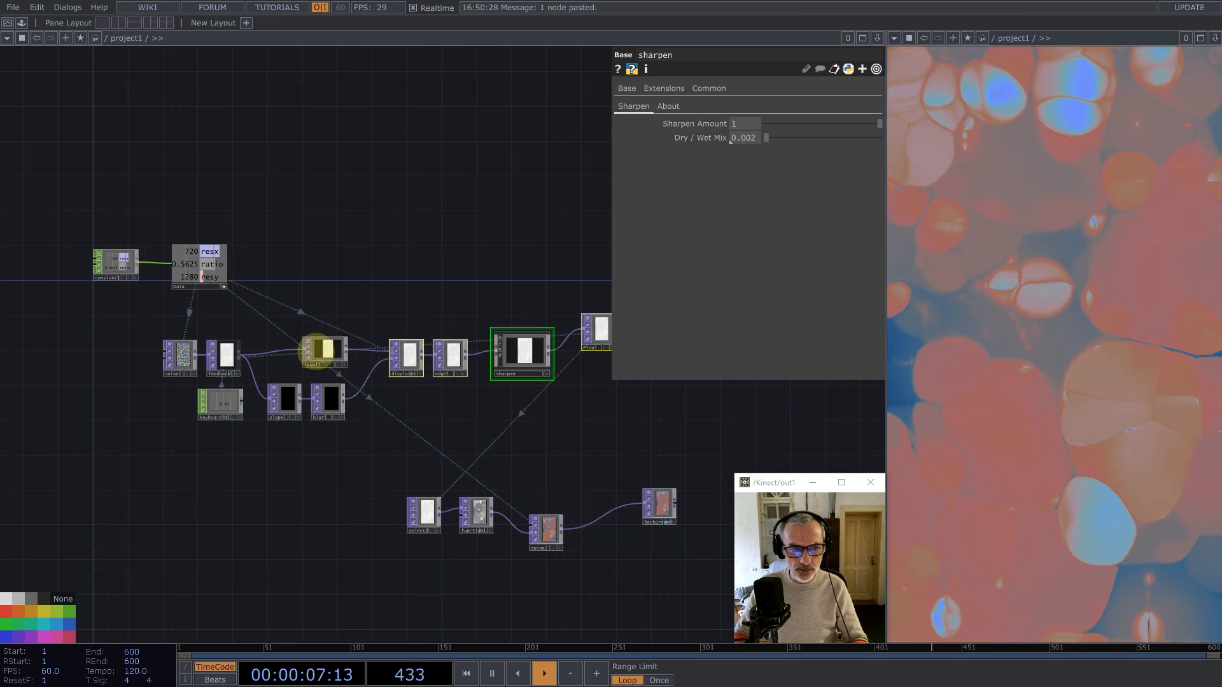
{"action": "left_click_drag", "start_coordinate": [319, 350], "coordinate": [327, 351]}
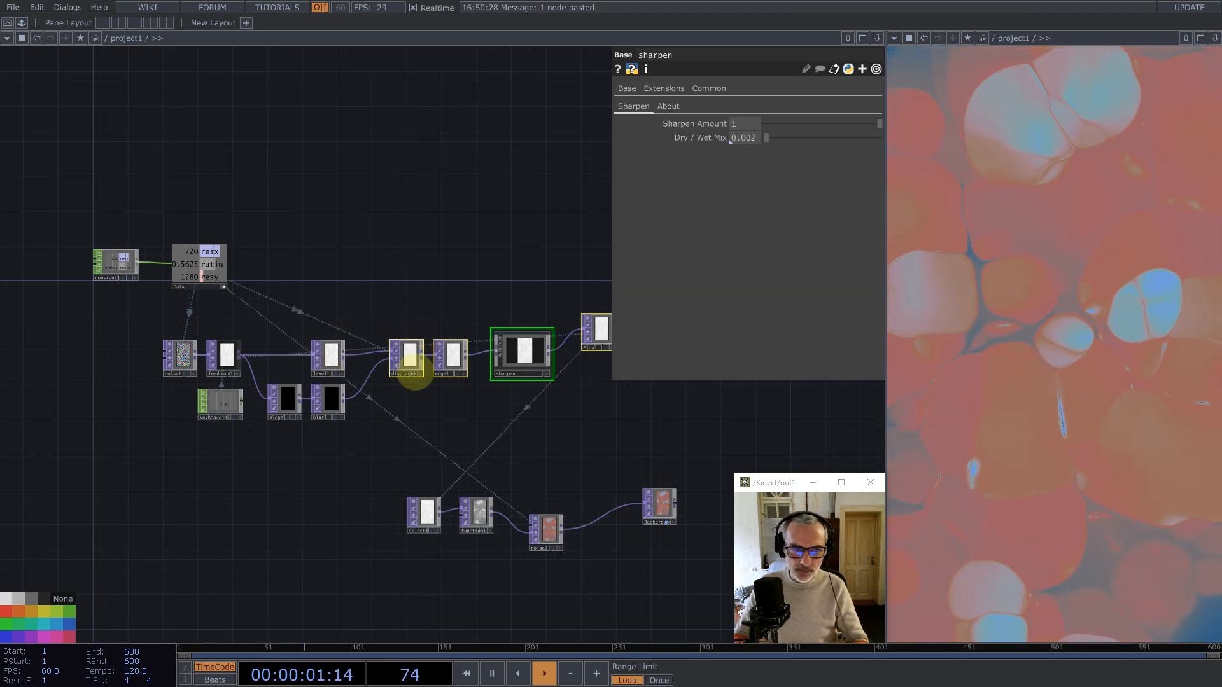
Step: Add a Noise TOP between blur1 and displace1 and wire blur1's output into both of its inputs
{"action": "scroll", "coordinate": [344, 401], "scroll_direction": "up", "scroll_amount": 5}
{"action": "middle_click", "coordinate": [303, 401]}
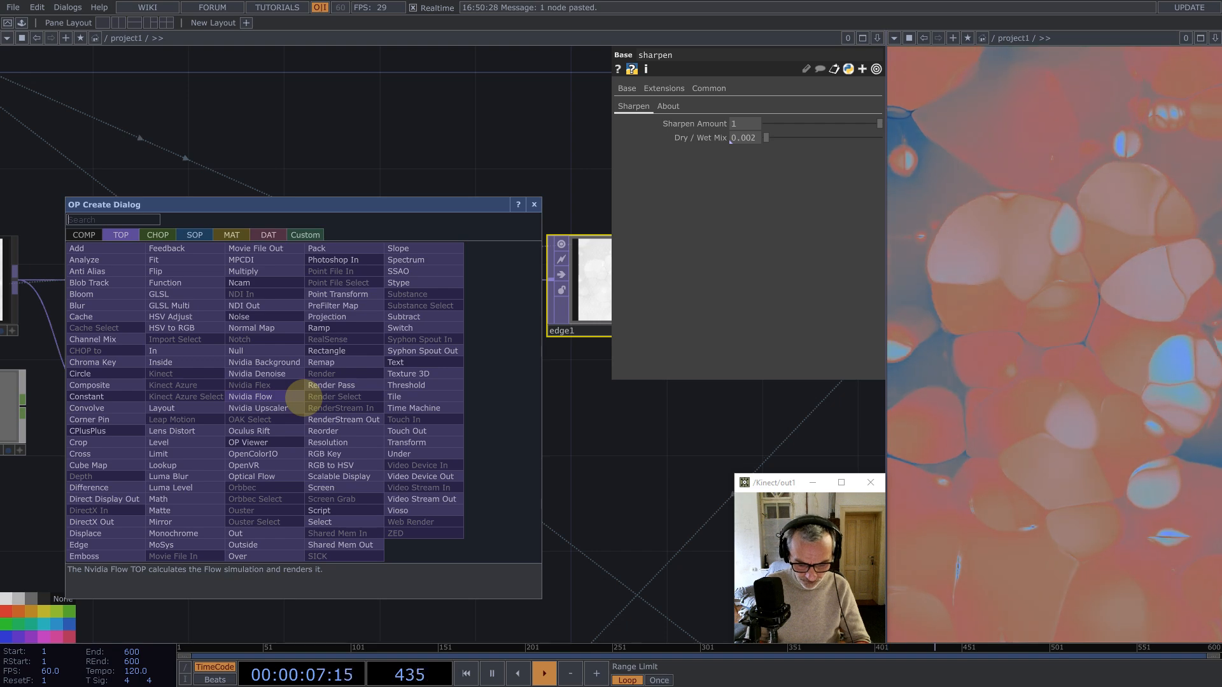
{"action": "type", "text": "noi"}
{"action": "left_click", "coordinate": [242, 316]}
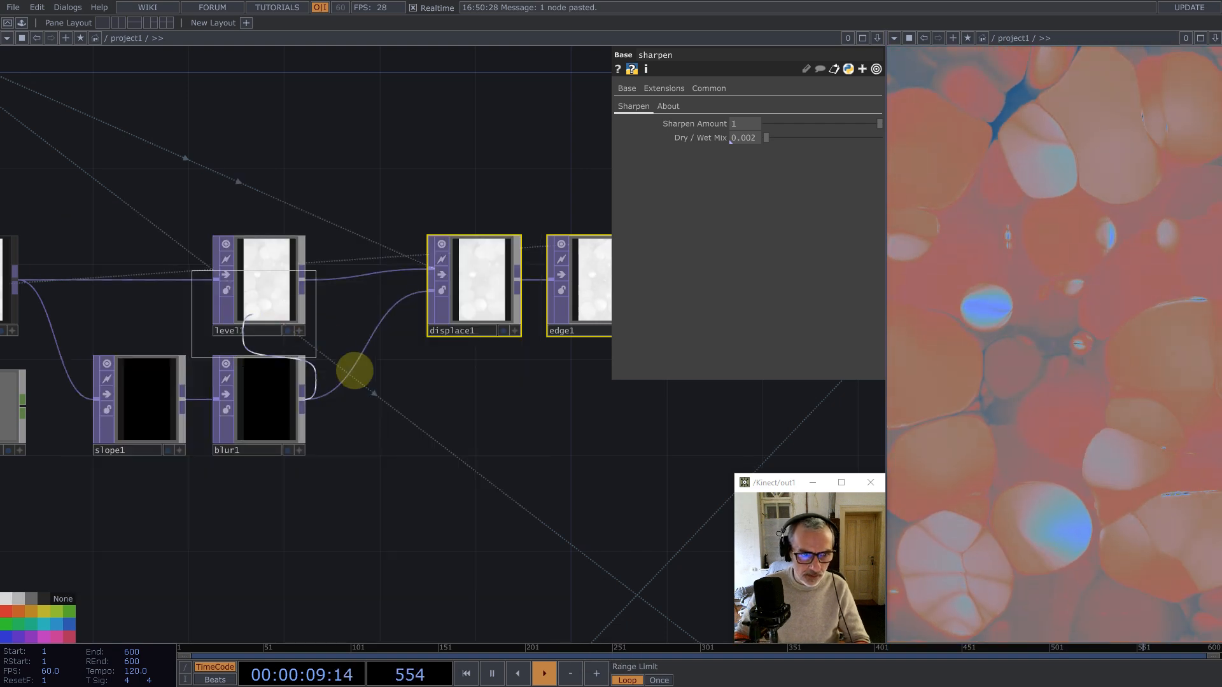
{"action": "left_click", "coordinate": [402, 411]}
{"action": "left_click_drag", "start_coordinate": [314, 411], "coordinate": [335, 414]}
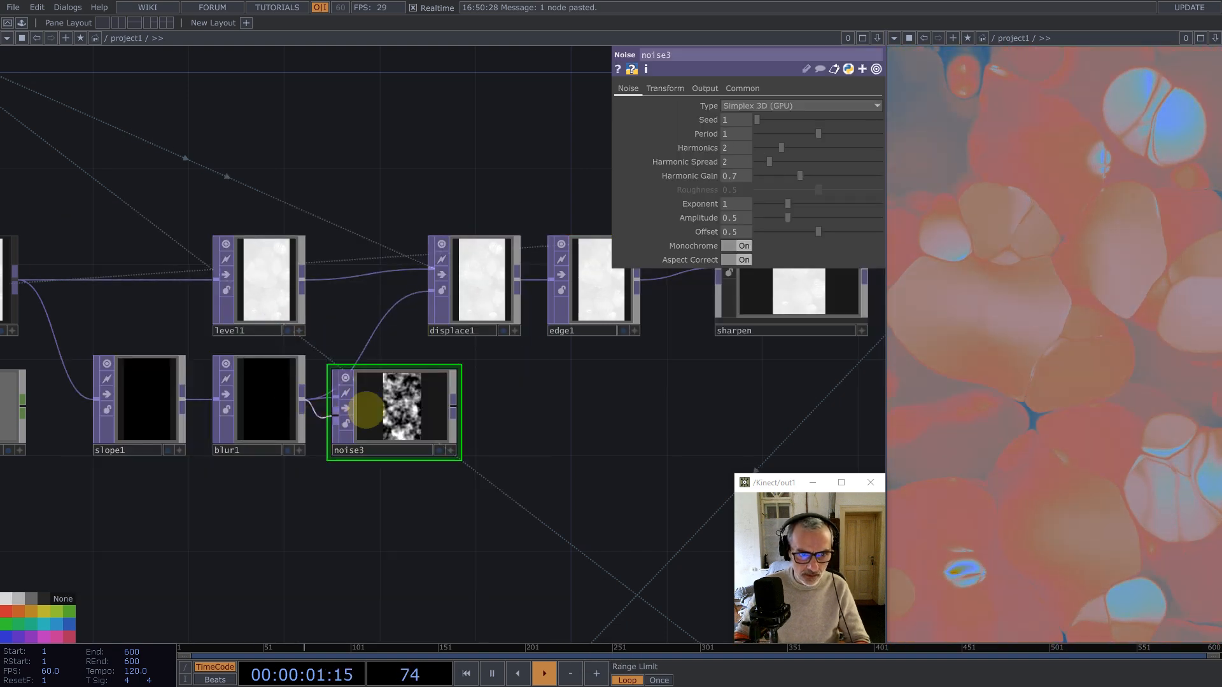
Step: On noise3, turn Monochrome off, set Offset to 0 and set Seed to 3783
{"action": "left_click", "coordinate": [737, 245]}
{"action": "left_click", "coordinate": [757, 232]}
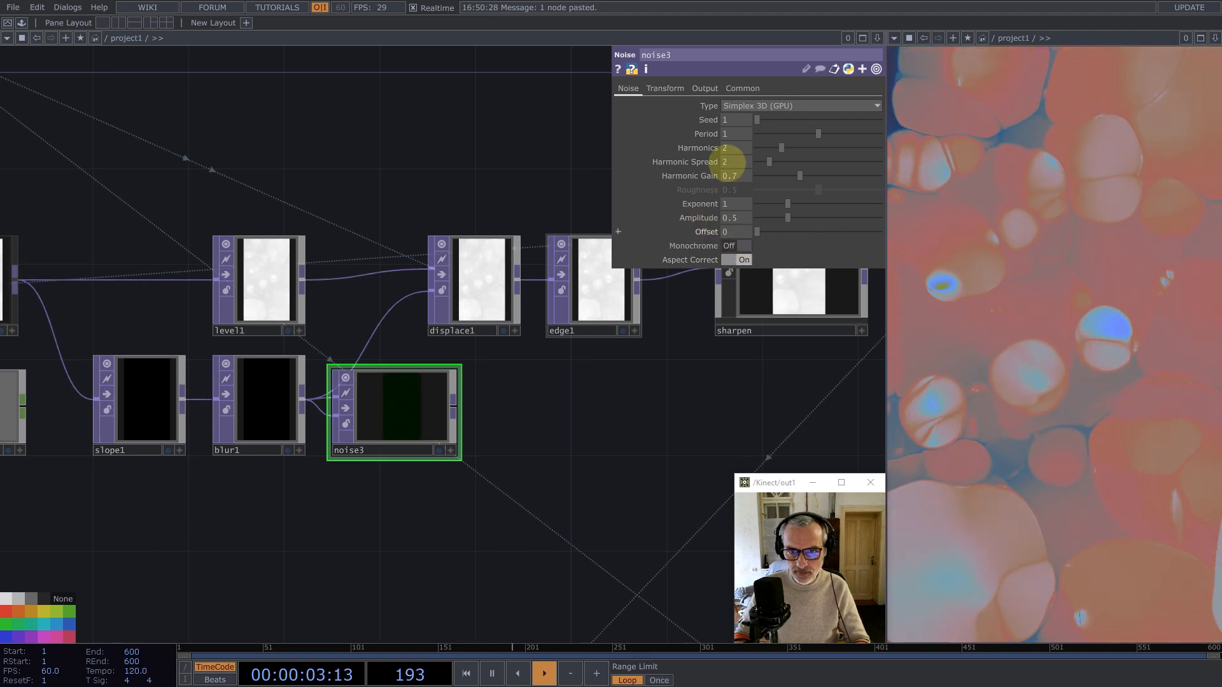
{"action": "left_click", "coordinate": [803, 119]}
Step: Set noise3's Period and Amplitude both to 0.0001
{"action": "left_click", "coordinate": [739, 134]}
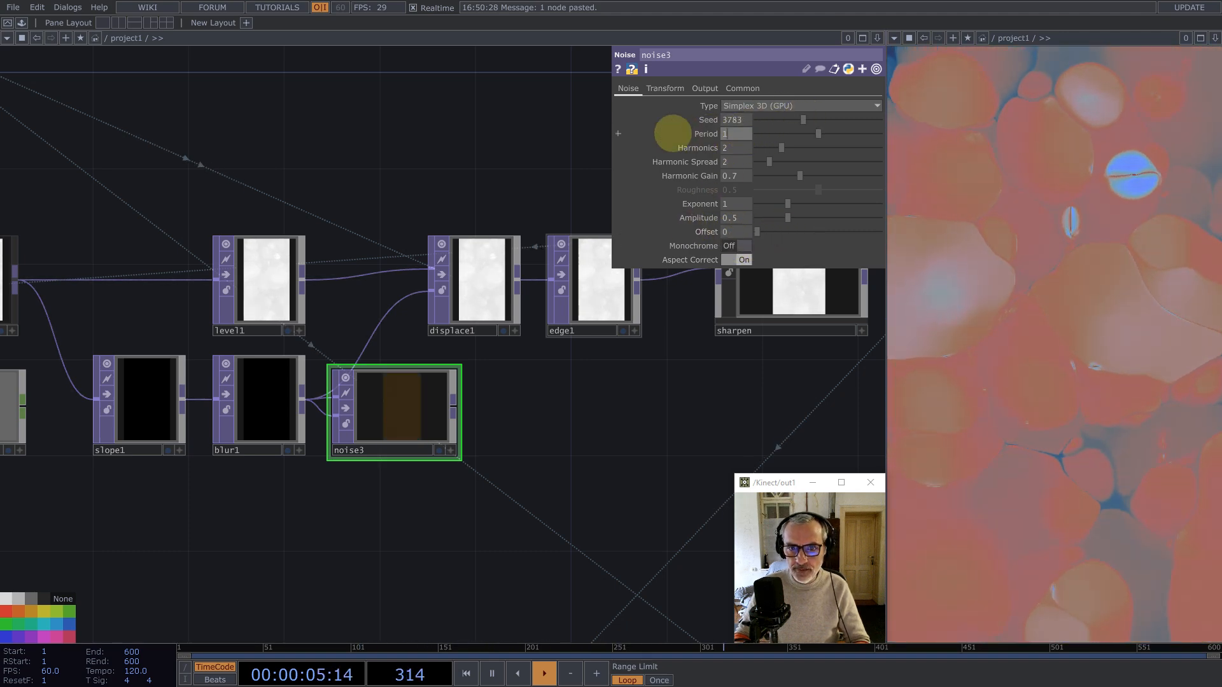
{"action": "type", "text": "0.0001"}
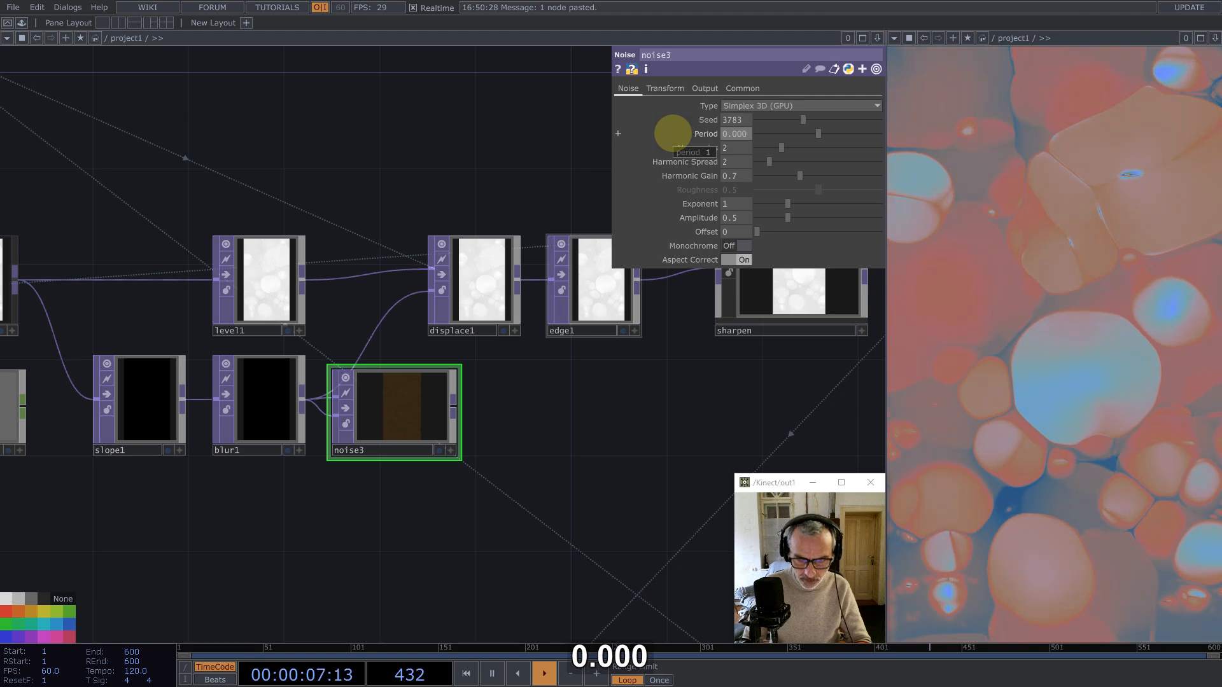
{"action": "key", "text": "Return"}
{"action": "left_click", "coordinate": [737, 218]}
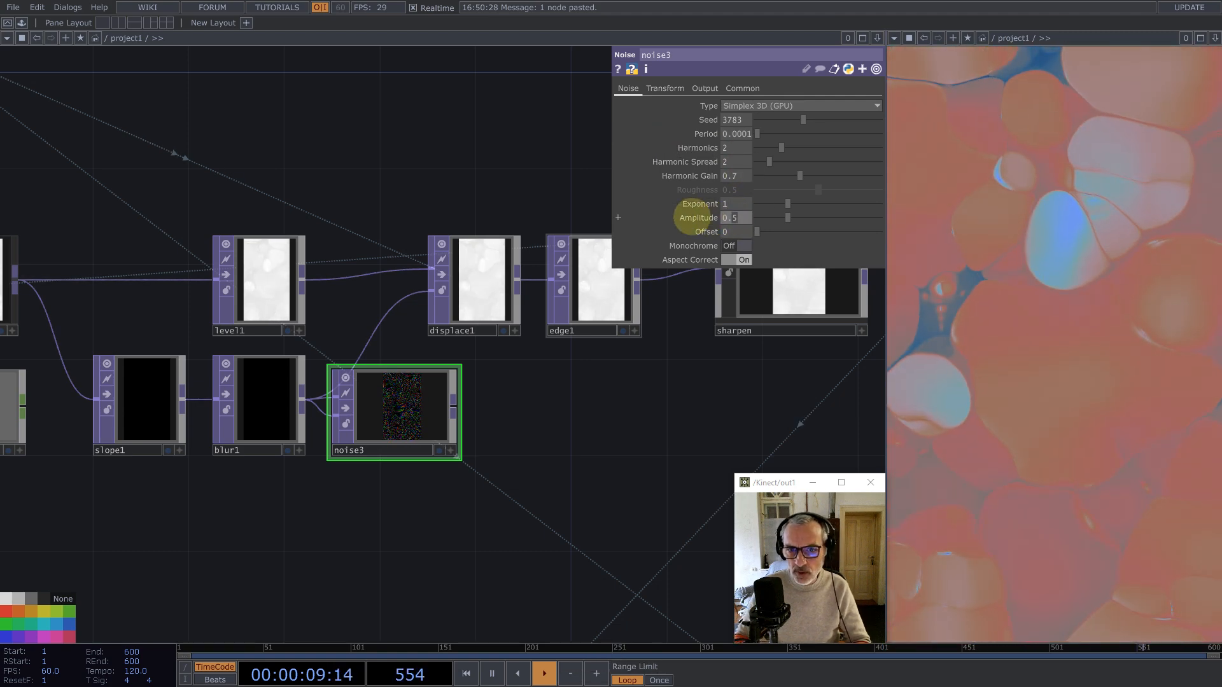
{"action": "type", "text": "0.0001"}
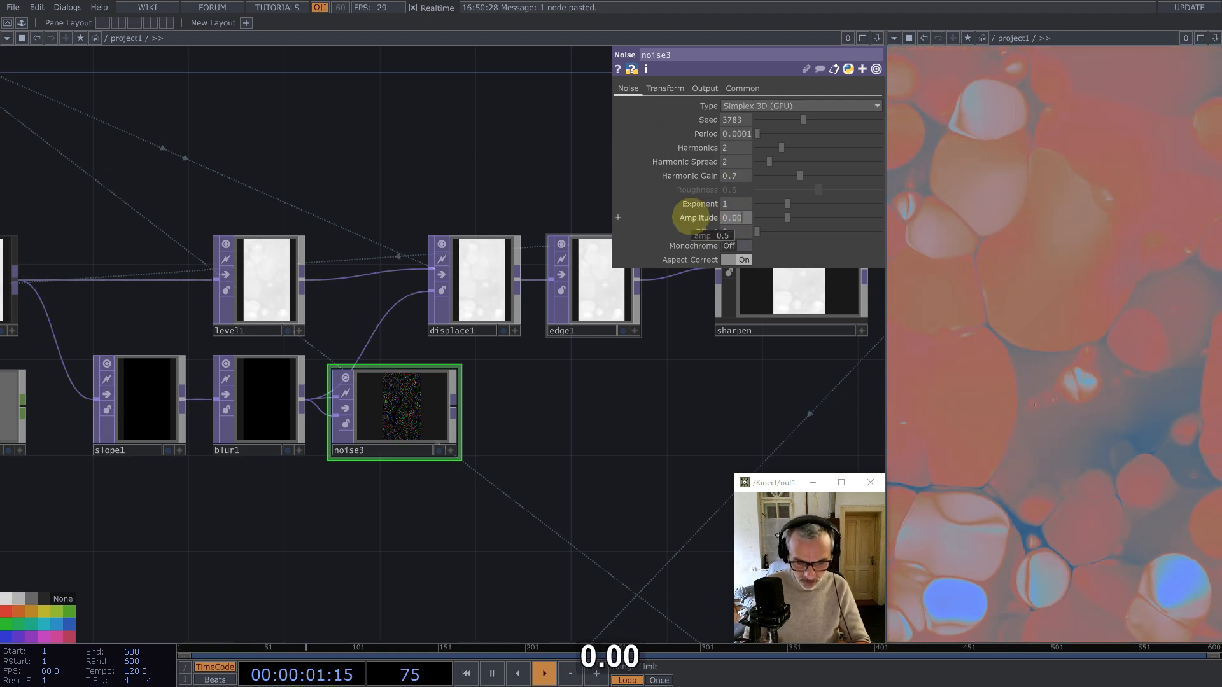
{"action": "key", "text": "Return"}
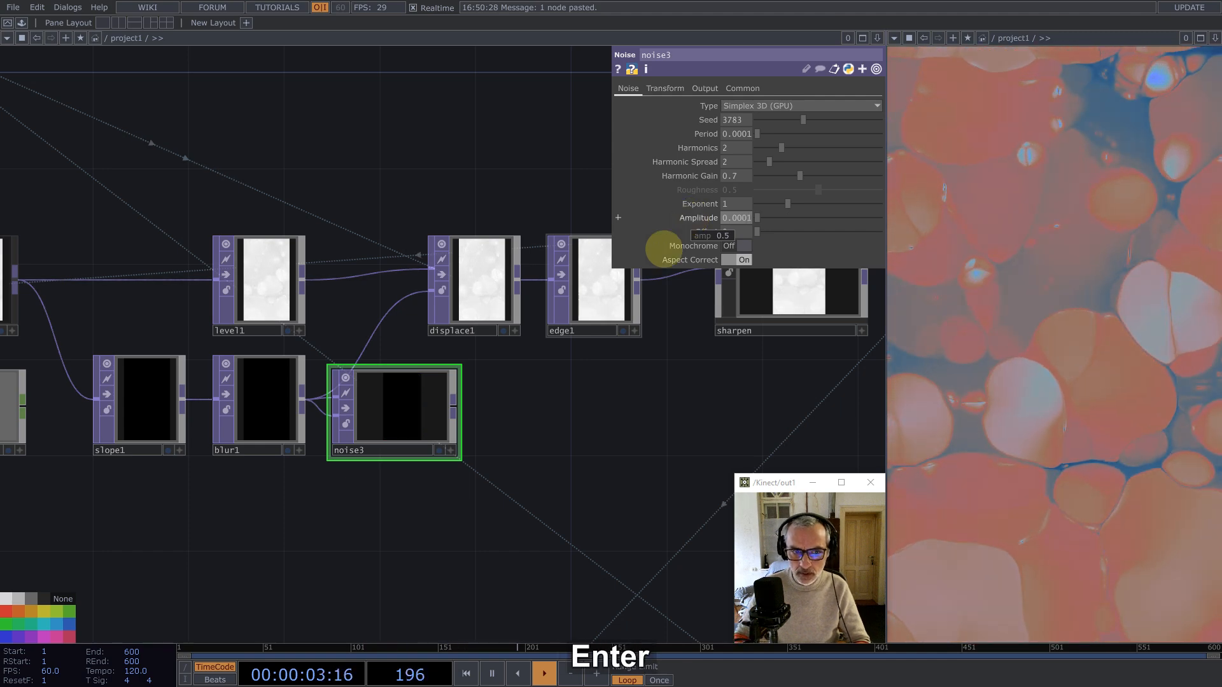
Step: Wire noise3's output into displace1's second input in place of blur1, and tidy noise3's tile beside blur1
{"action": "left_click", "coordinate": [453, 400]}
{"action": "left_click", "coordinate": [432, 291]}
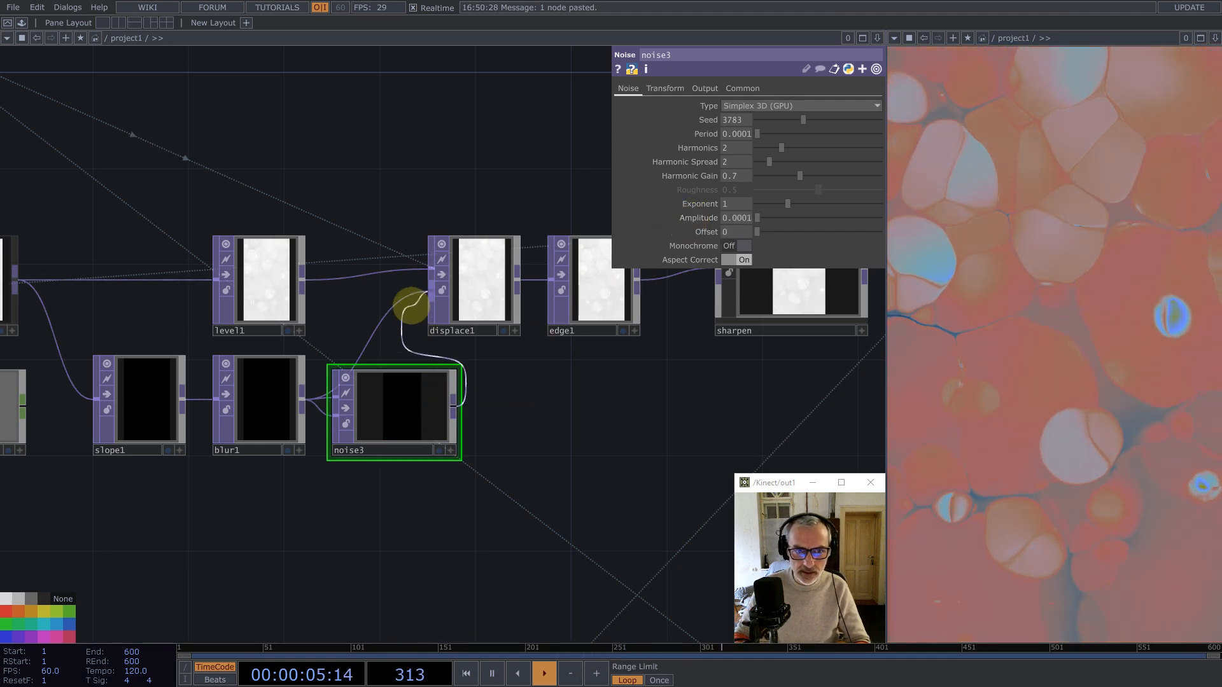
{"action": "left_click_drag", "start_coordinate": [401, 390], "coordinate": [403, 415]}
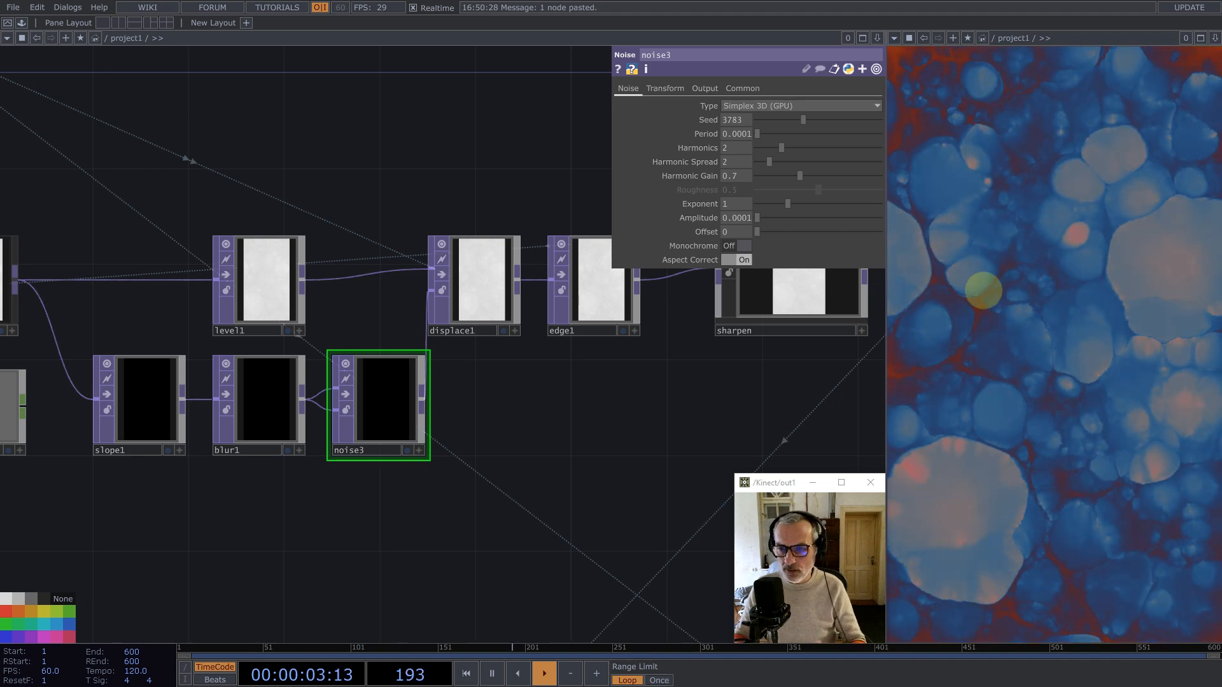
Step: Check slope1's Strength and other slope parameters
{"action": "left_click", "coordinate": [137, 415]}
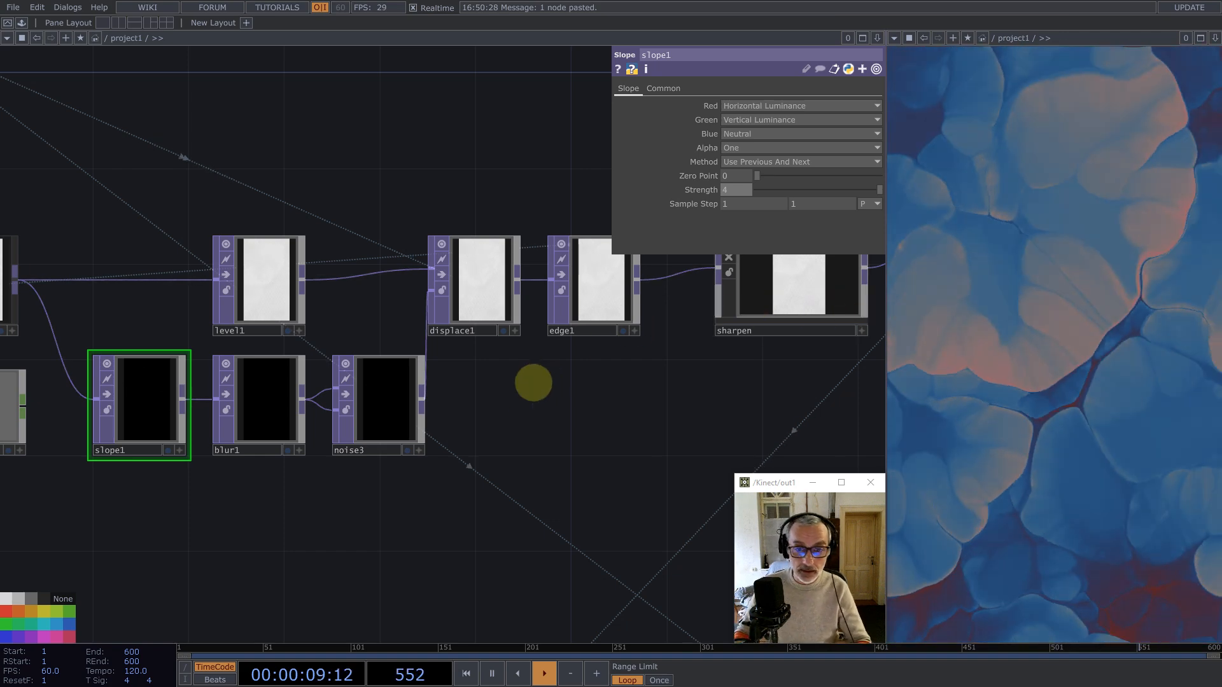
{"action": "scroll", "coordinate": [407, 462], "scroll_direction": "down", "scroll_amount": 3}
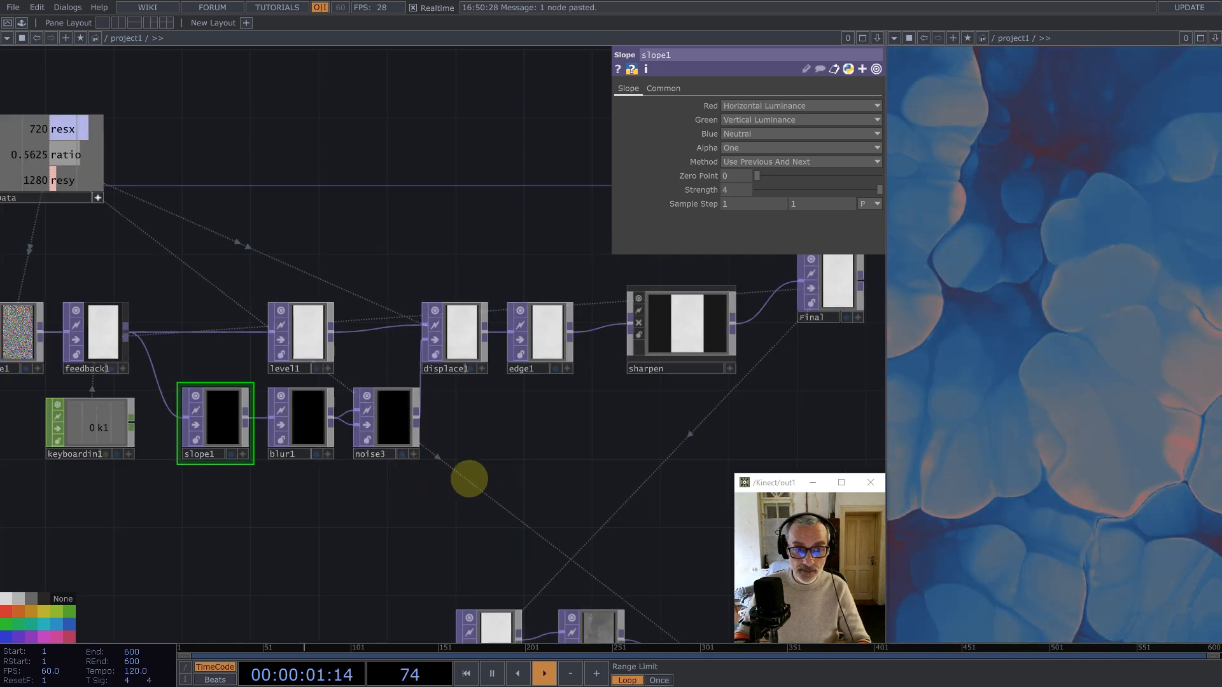
Step: Duplicate noise3 and place the copy below the gap between sharpen and Final
{"action": "left_click_drag", "start_coordinate": [557, 470], "coordinate": [458, 481]}
{"action": "left_click_drag", "start_coordinate": [642, 340], "coordinate": [735, 311]}
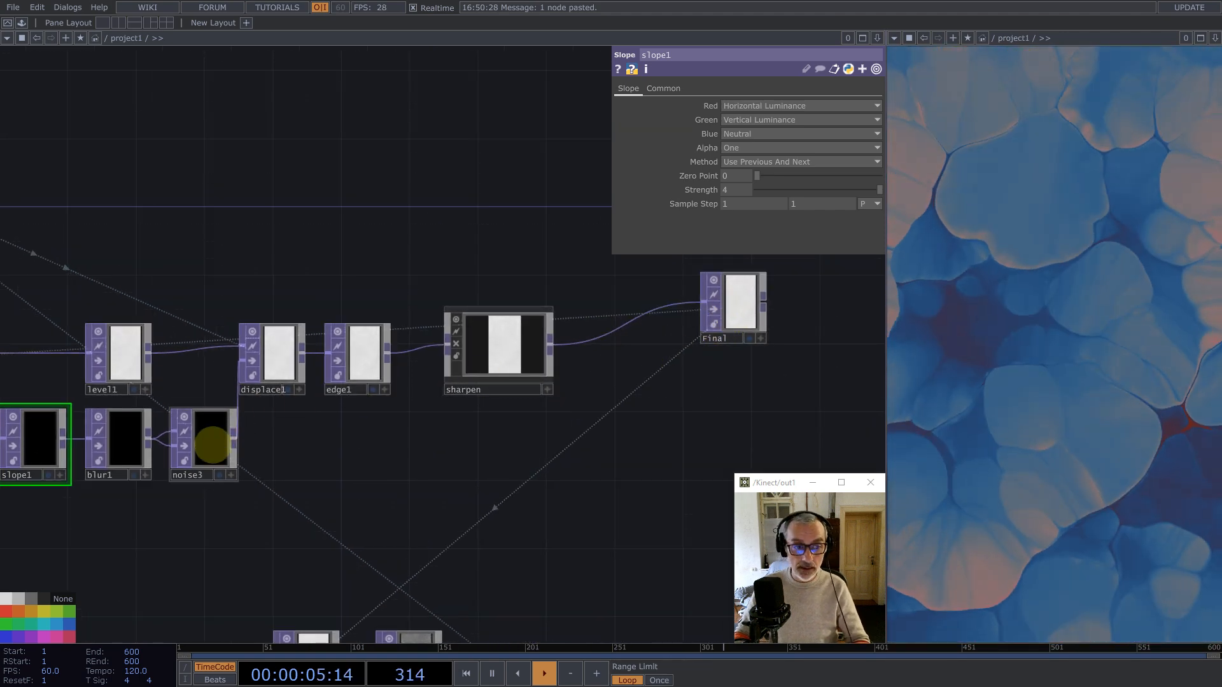
{"action": "left_click", "coordinate": [197, 437]}
{"action": "key", "text": "ctrl+c"}
{"action": "key", "text": "ctrl+v"}
{"action": "left_click_drag", "start_coordinate": [210, 516], "coordinate": [618, 431]}
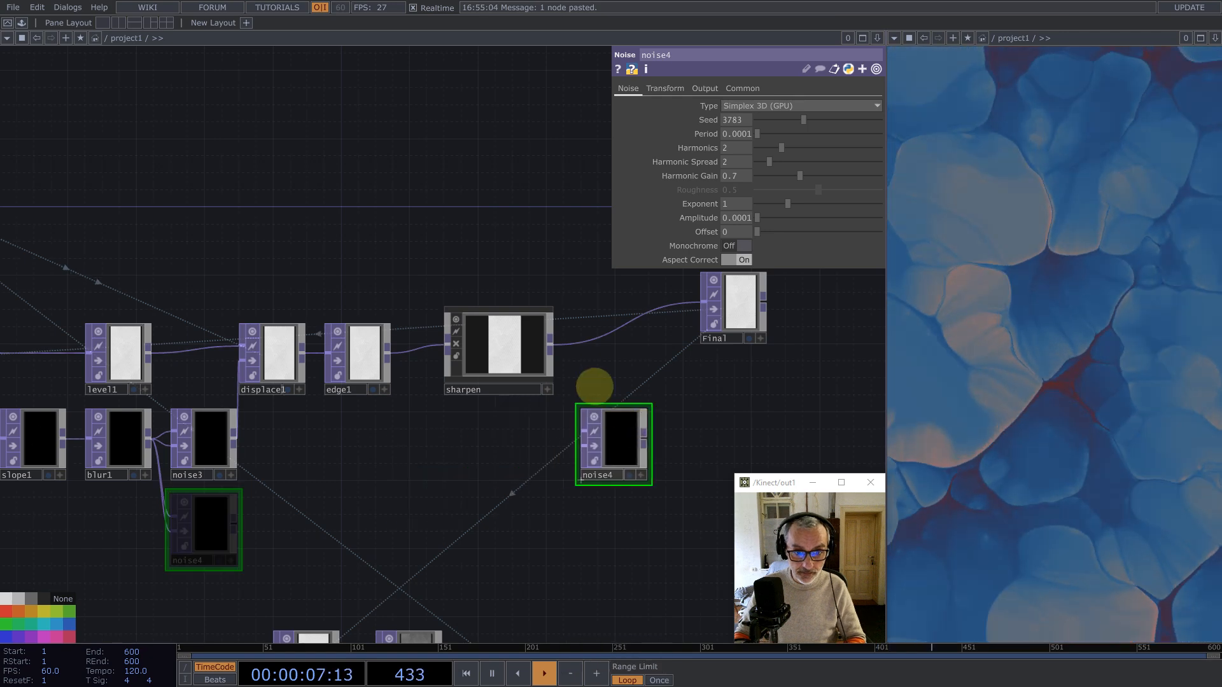
Step: Route sharpen's output through noise4 into Final, set noise4's Seed to 7046, and place noise4 between the two nodes
{"action": "left_click_drag", "start_coordinate": [552, 341], "coordinate": [583, 433]}
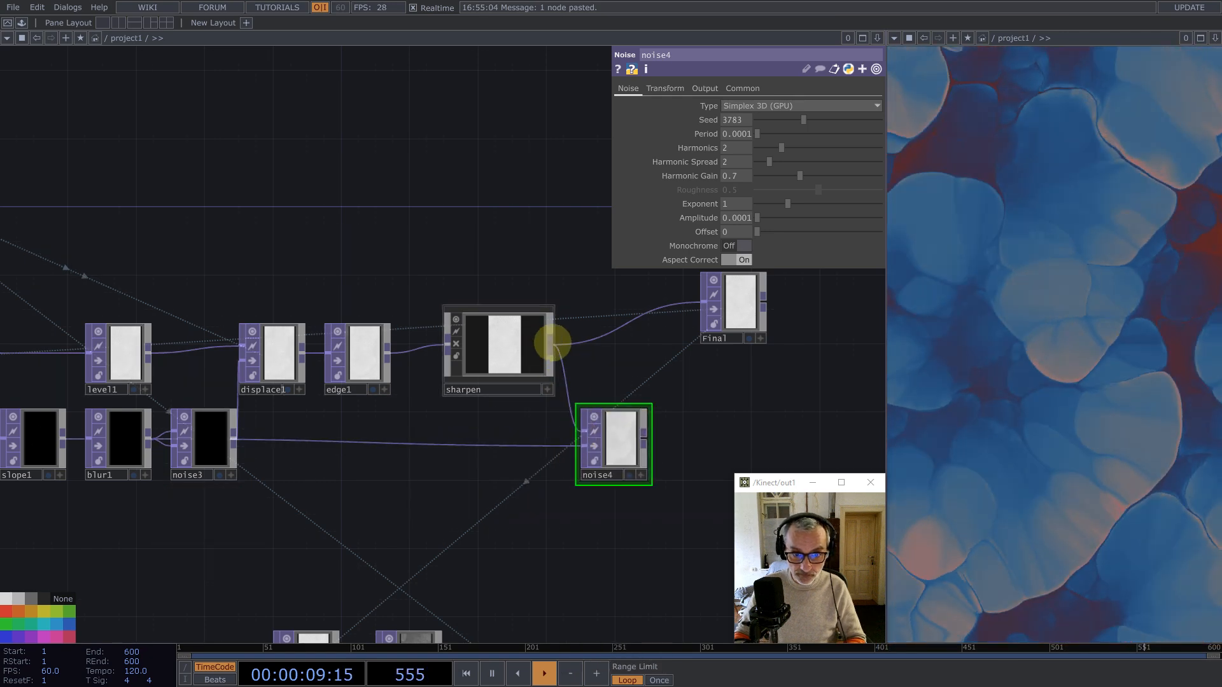
{"action": "left_click_drag", "start_coordinate": [553, 345], "coordinate": [702, 304]}
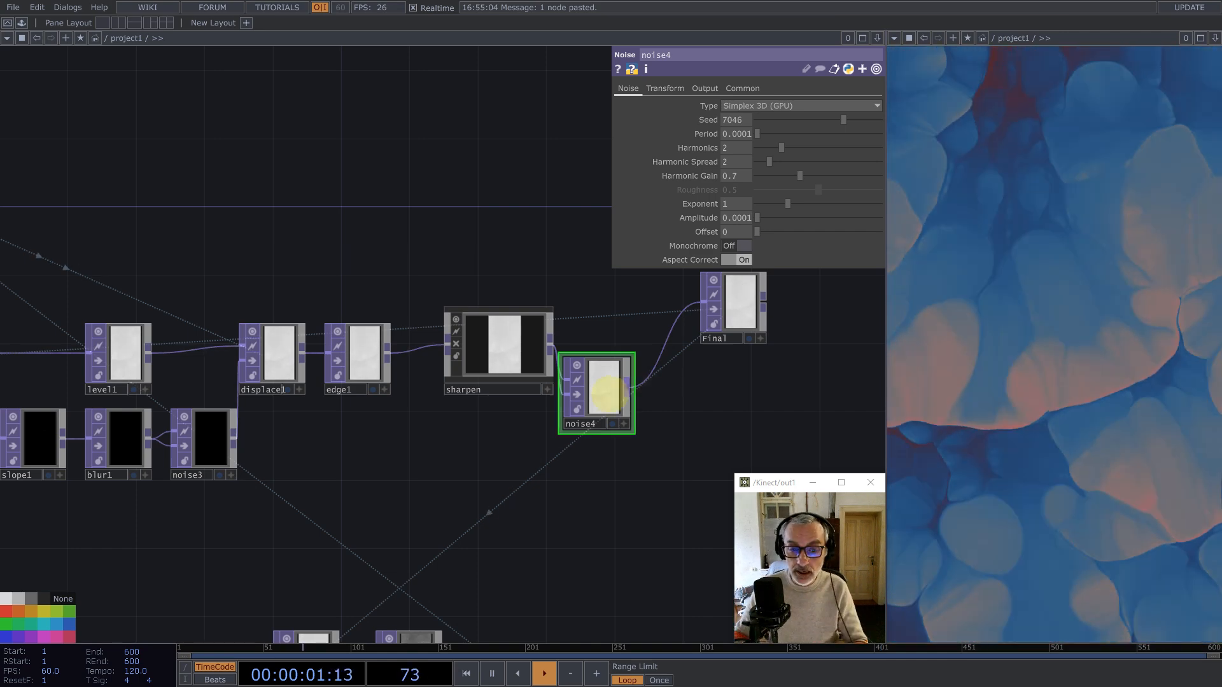
{"action": "left_click_drag", "start_coordinate": [605, 389], "coordinate": [639, 337]}
{"action": "left_click", "coordinate": [507, 347]}
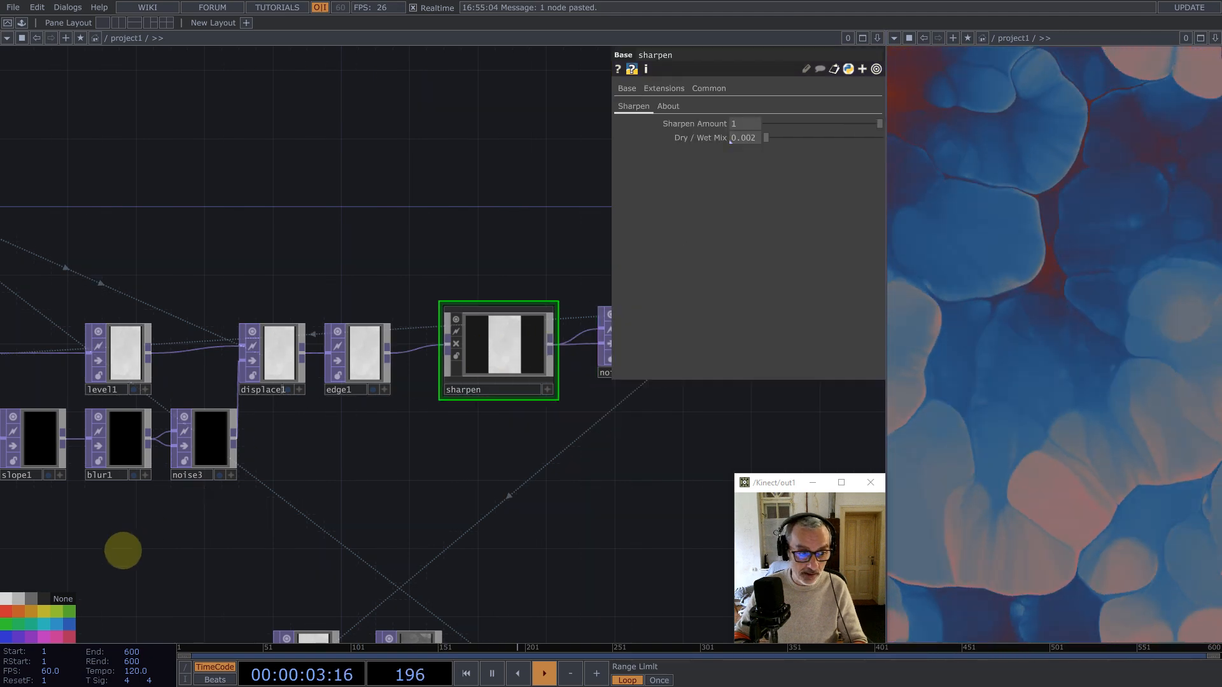
Step: Set level1's post Opacity to 0.997
{"action": "scroll", "coordinate": [482, 412], "scroll_direction": "down", "scroll_amount": 4}
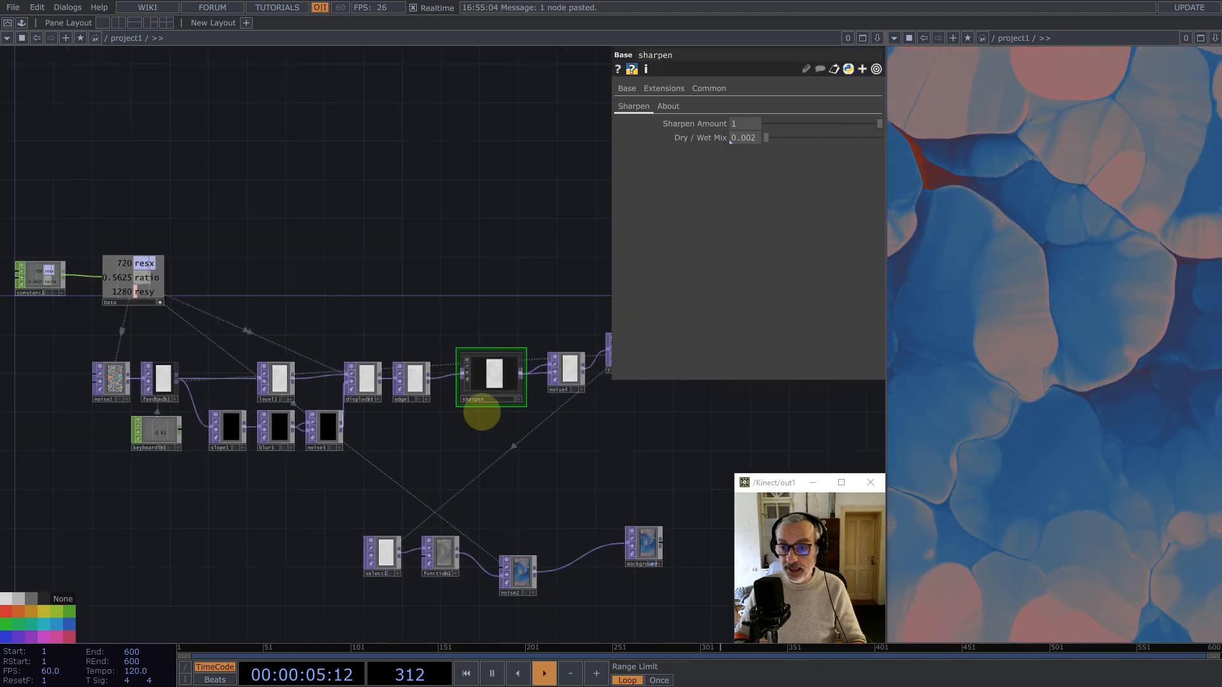
{"action": "left_click_drag", "start_coordinate": [521, 434], "coordinate": [506, 422]}
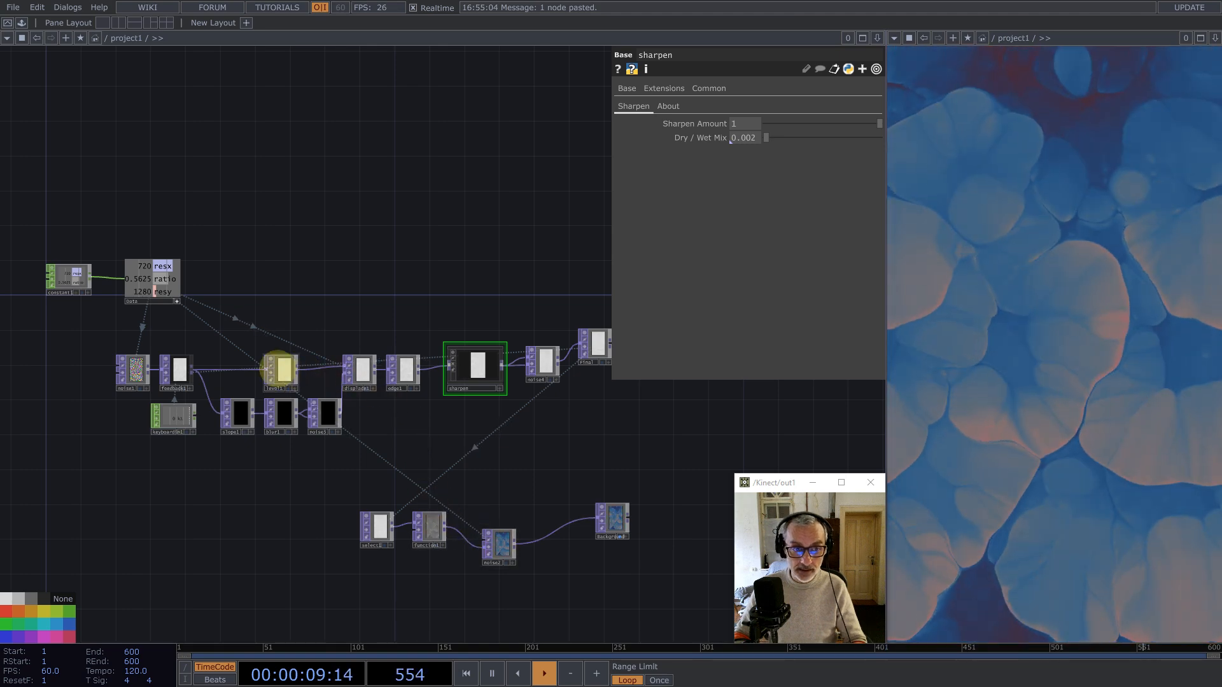
{"action": "left_click", "coordinate": [279, 366]}
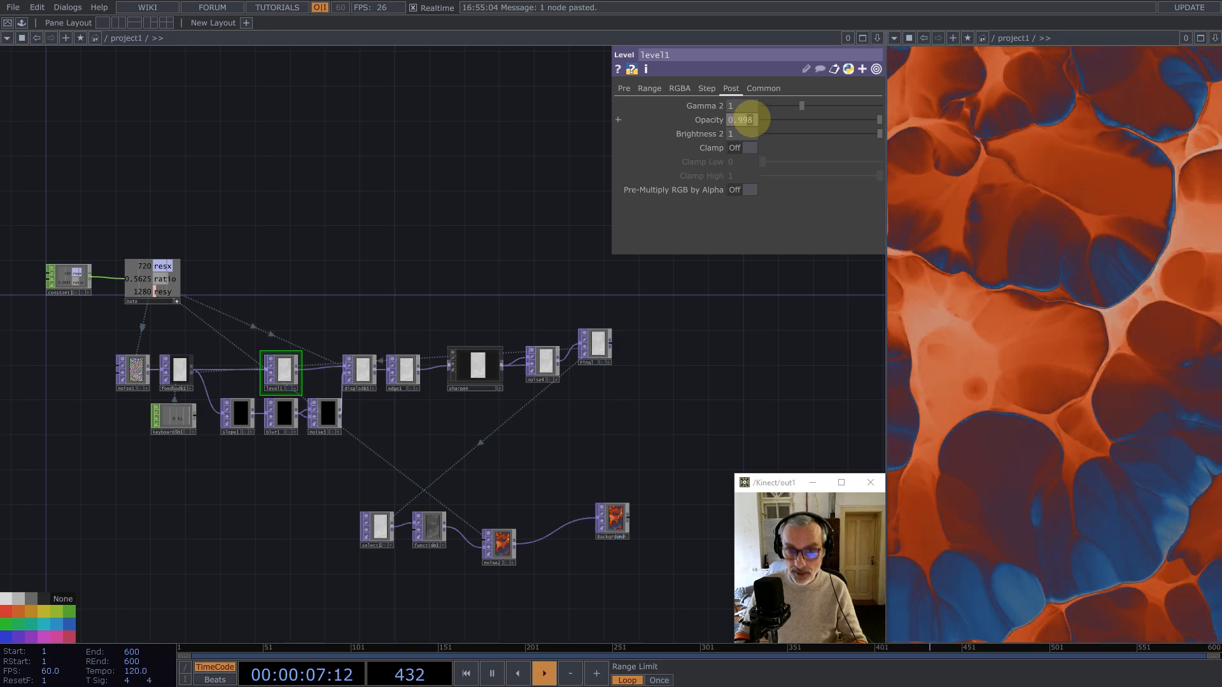
{"action": "type", "text": "7"}
{"action": "key", "text": "Return"}
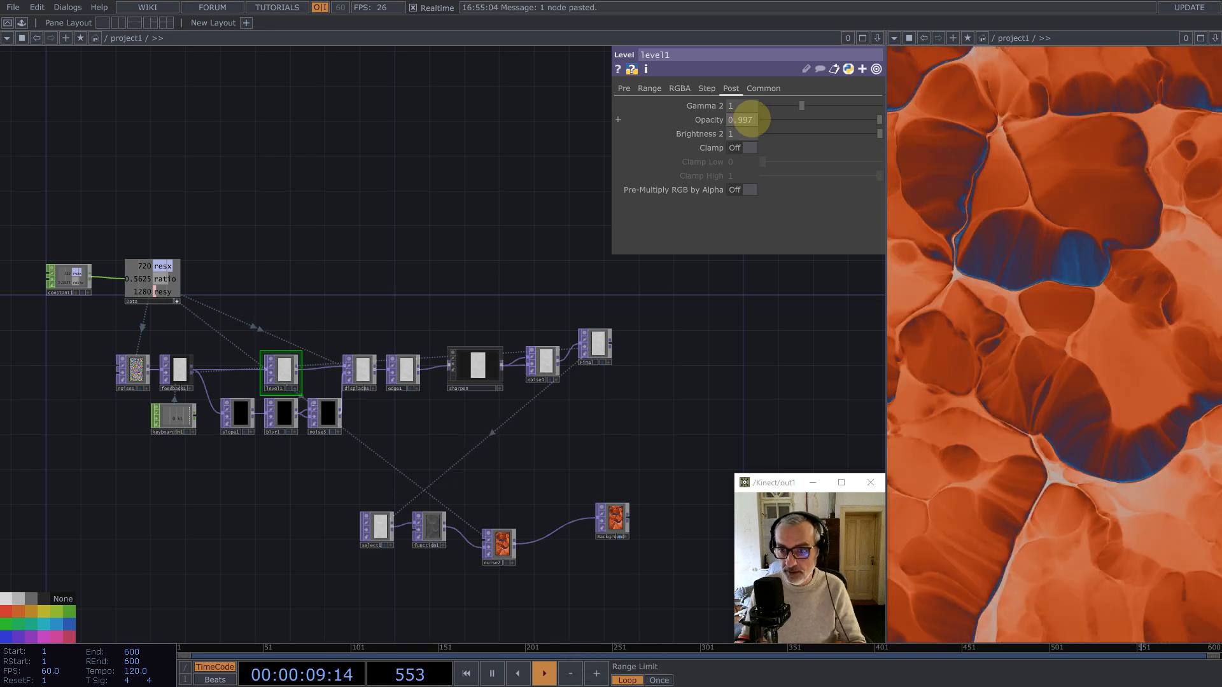
{"action": "scroll", "coordinate": [284, 376], "scroll_direction": "up", "scroll_amount": 4}
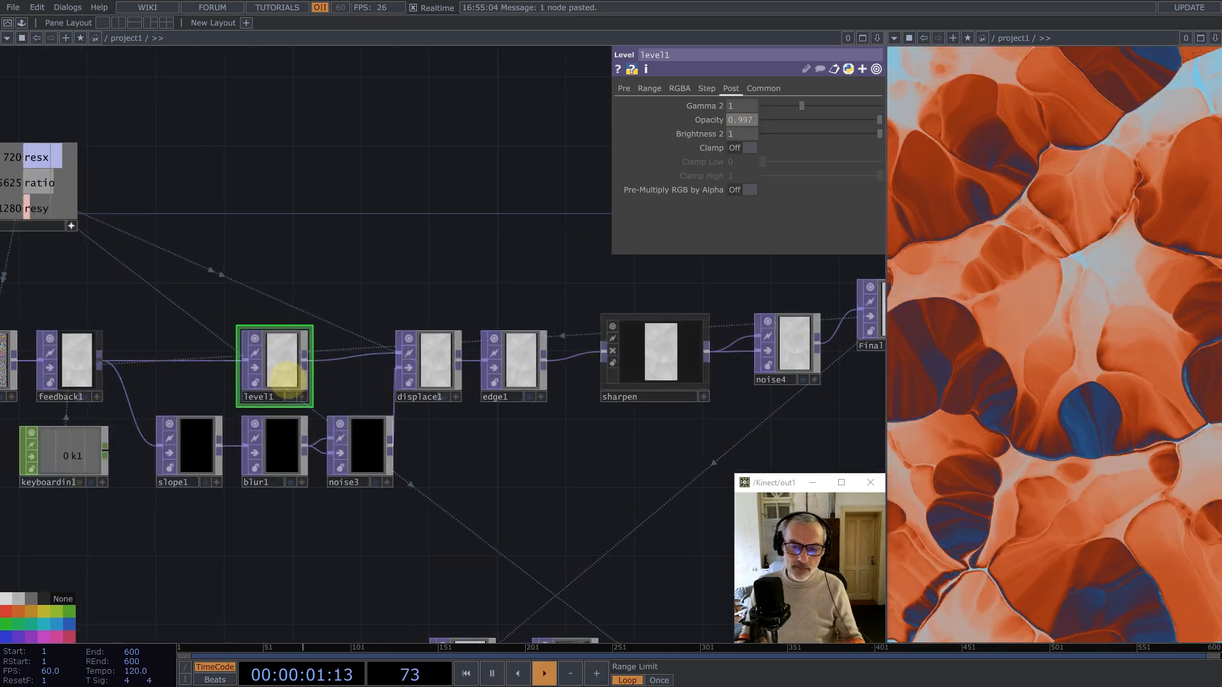
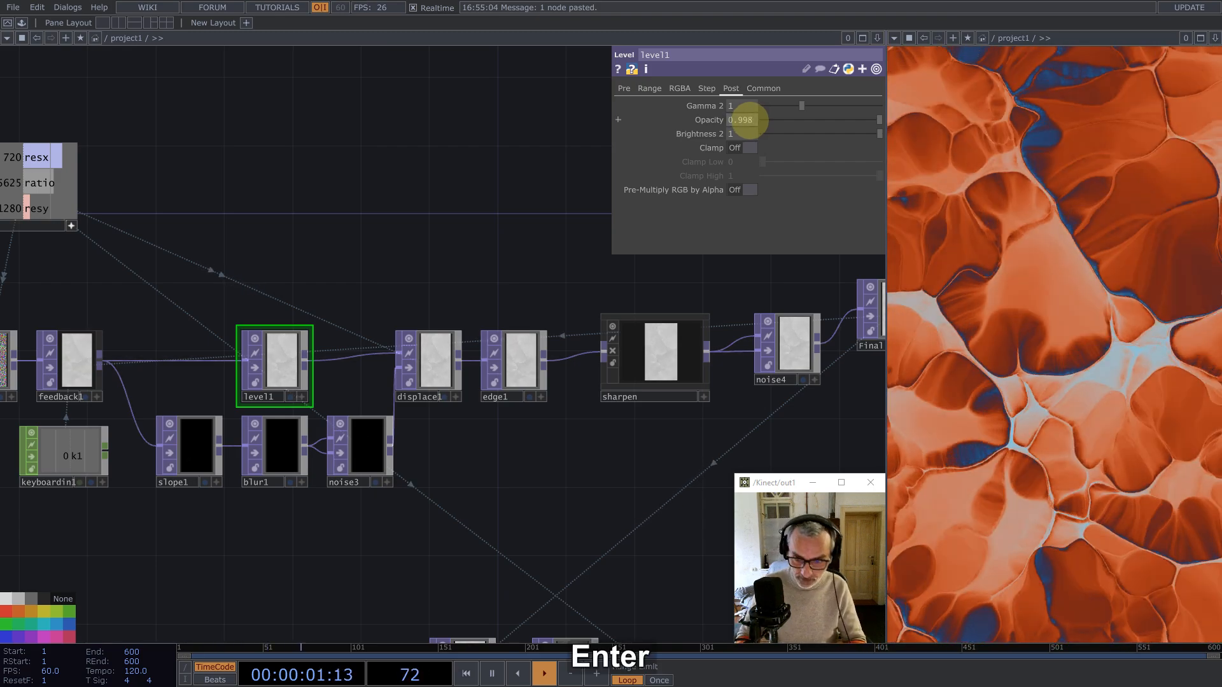
Step: Move noise2's tile slightly lower in the lower colouring branch
{"action": "scroll", "coordinate": [461, 457], "scroll_direction": "down", "scroll_amount": 1}
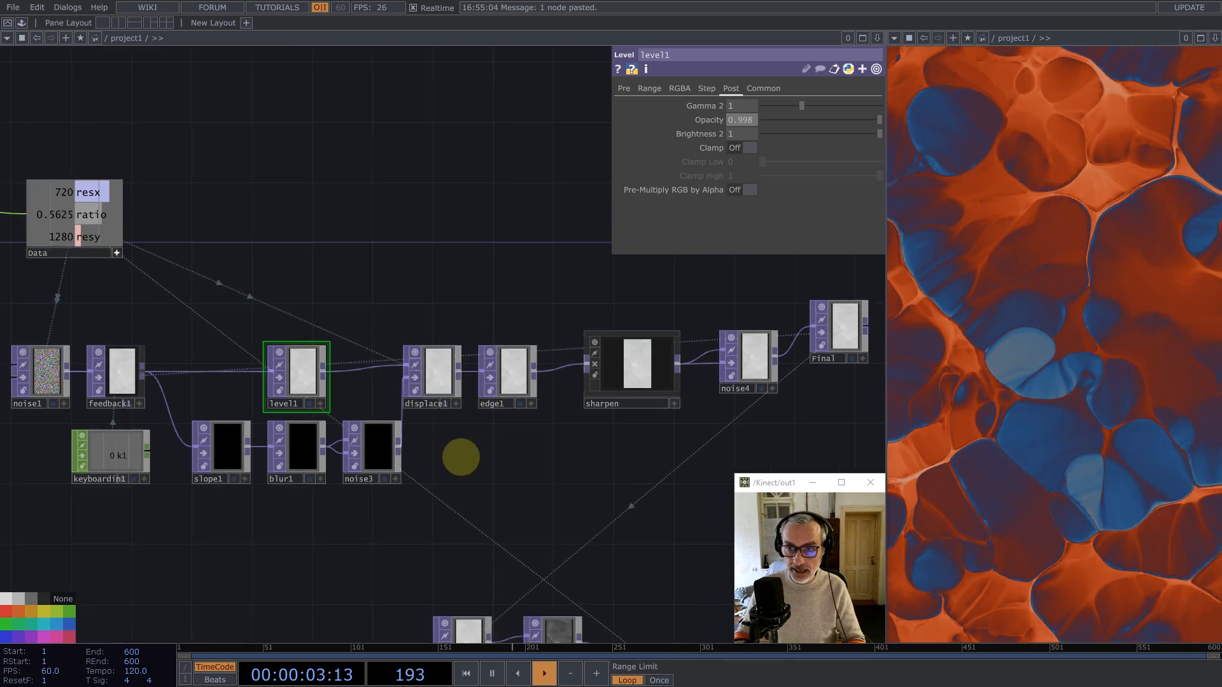
{"action": "scroll", "coordinate": [461, 457], "scroll_direction": "down", "scroll_amount": 5}
{"action": "scroll", "coordinate": [579, 434], "scroll_direction": "up", "scroll_amount": 4}
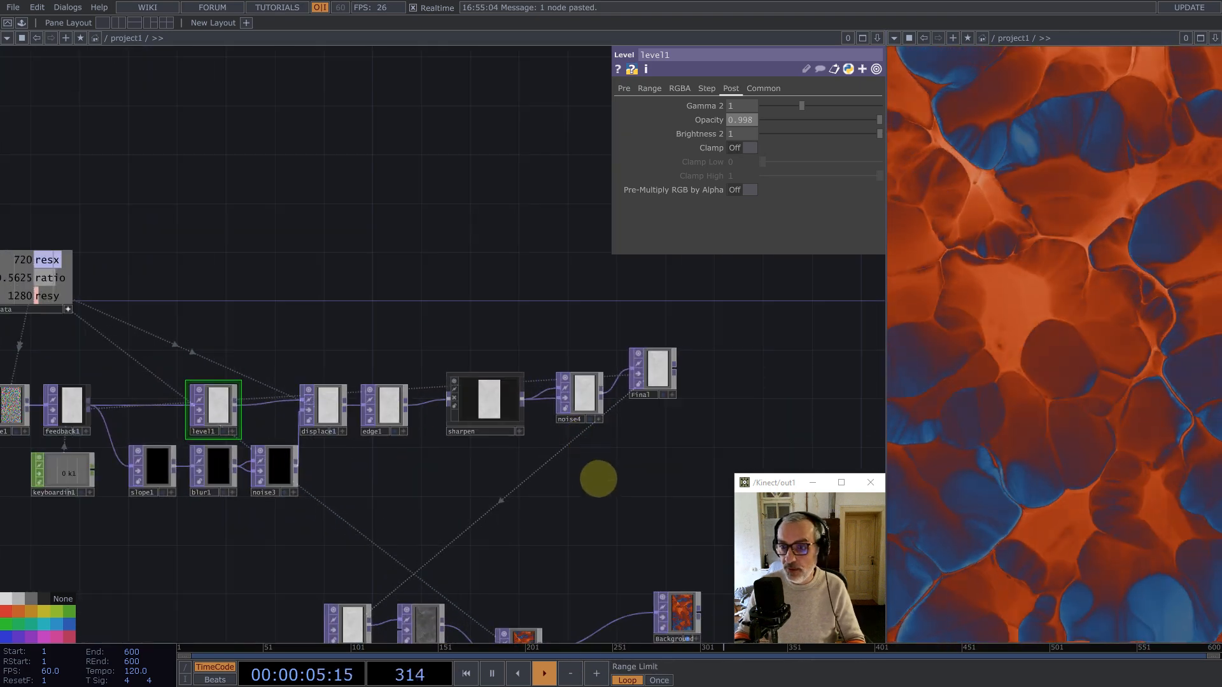
{"action": "left_click_drag", "start_coordinate": [599, 479], "coordinate": [633, 352]}
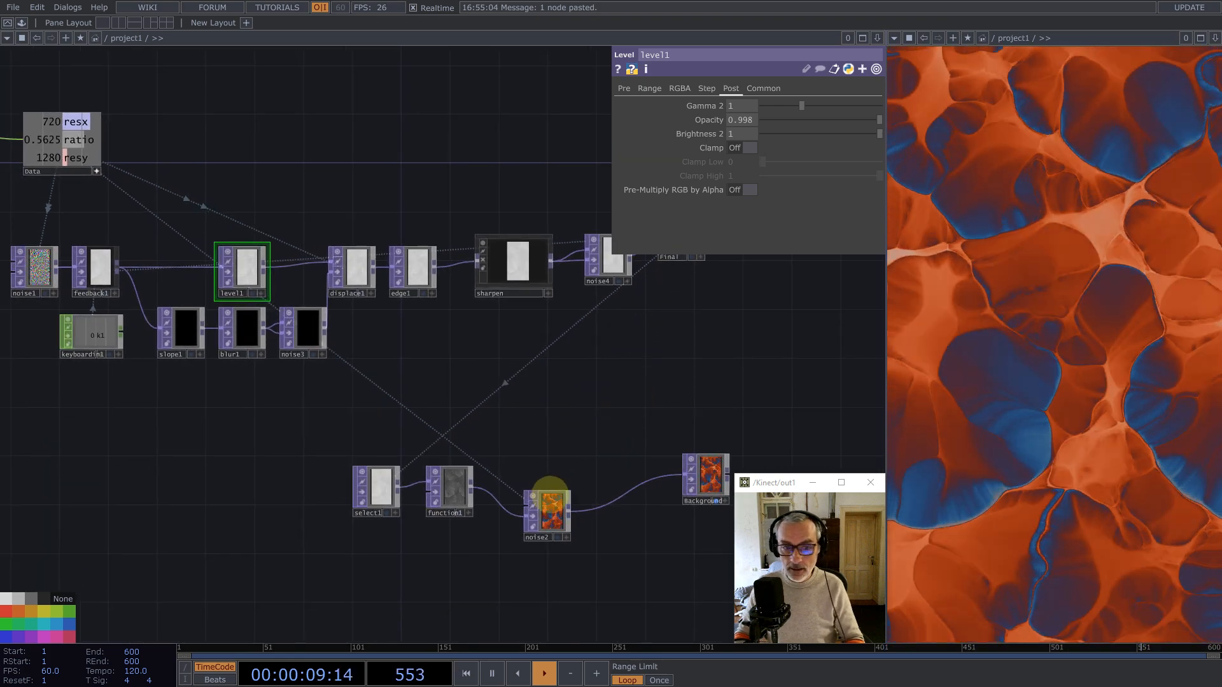
{"action": "left_click_drag", "start_coordinate": [547, 516], "coordinate": [546, 528]}
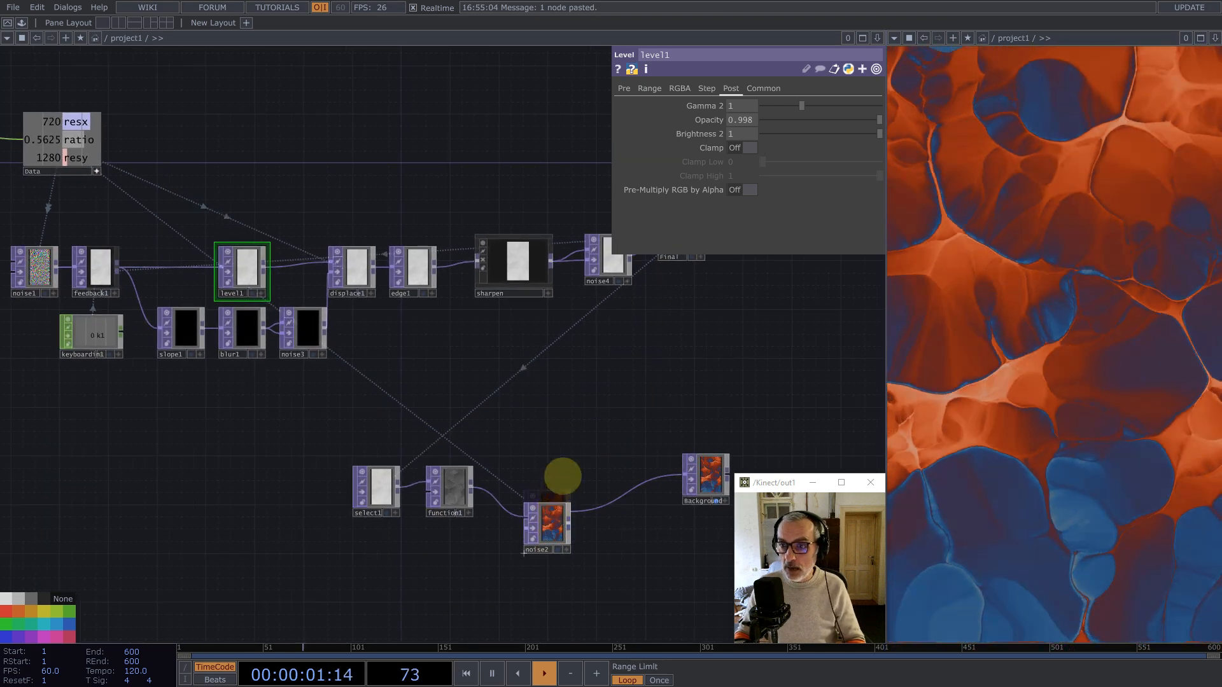
Step: Branch a Normal Map TOP off function1's output and place it above noise2
{"action": "scroll", "coordinate": [518, 390], "scroll_direction": "up", "scroll_amount": 10}
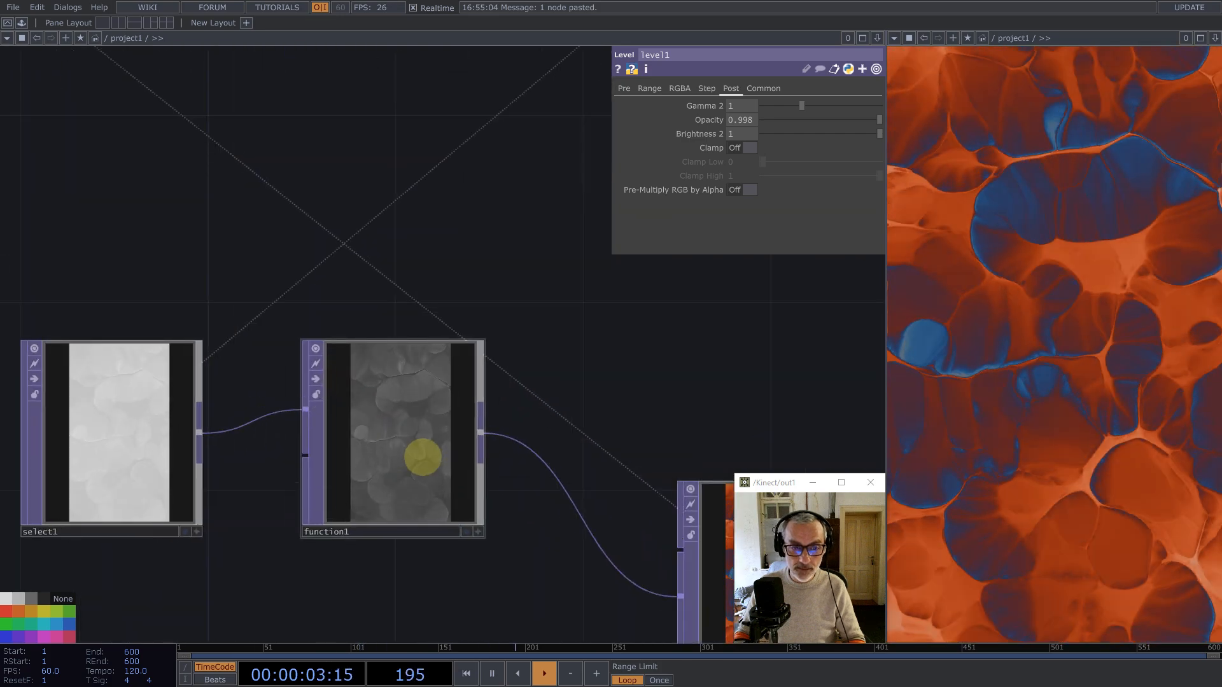
{"action": "scroll", "coordinate": [363, 386], "scroll_direction": "down", "scroll_amount": 4}
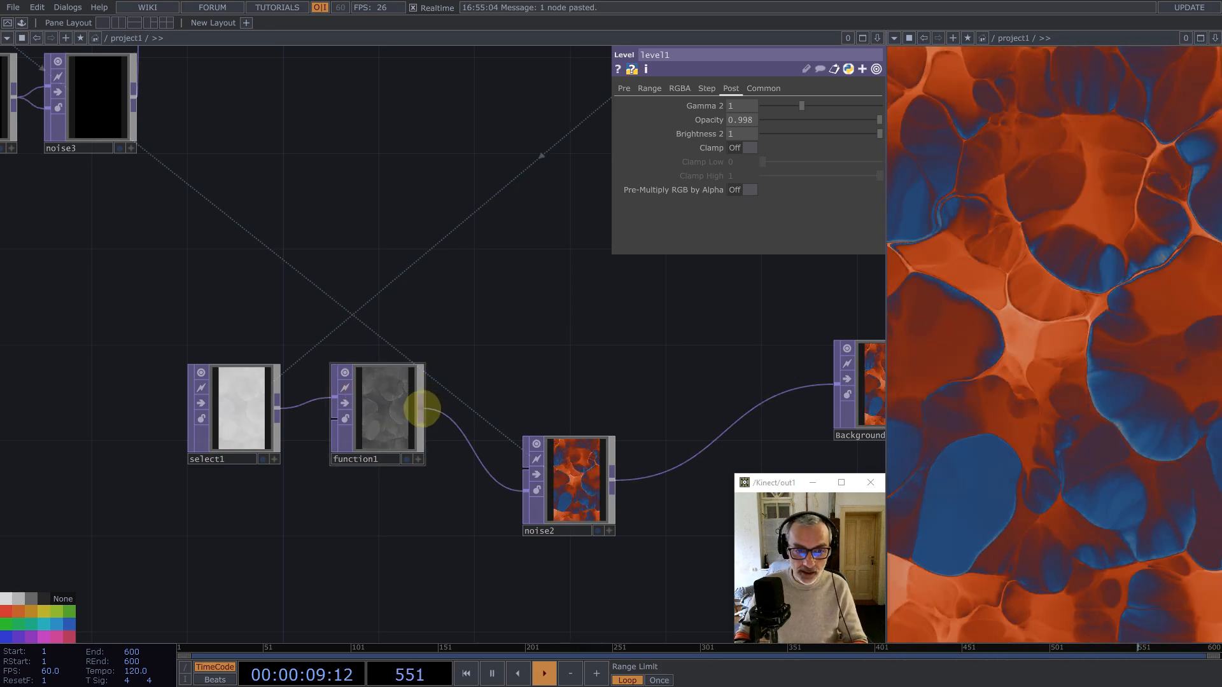
{"action": "middle_click", "coordinate": [422, 407]}
{"action": "type", "text": "no"}
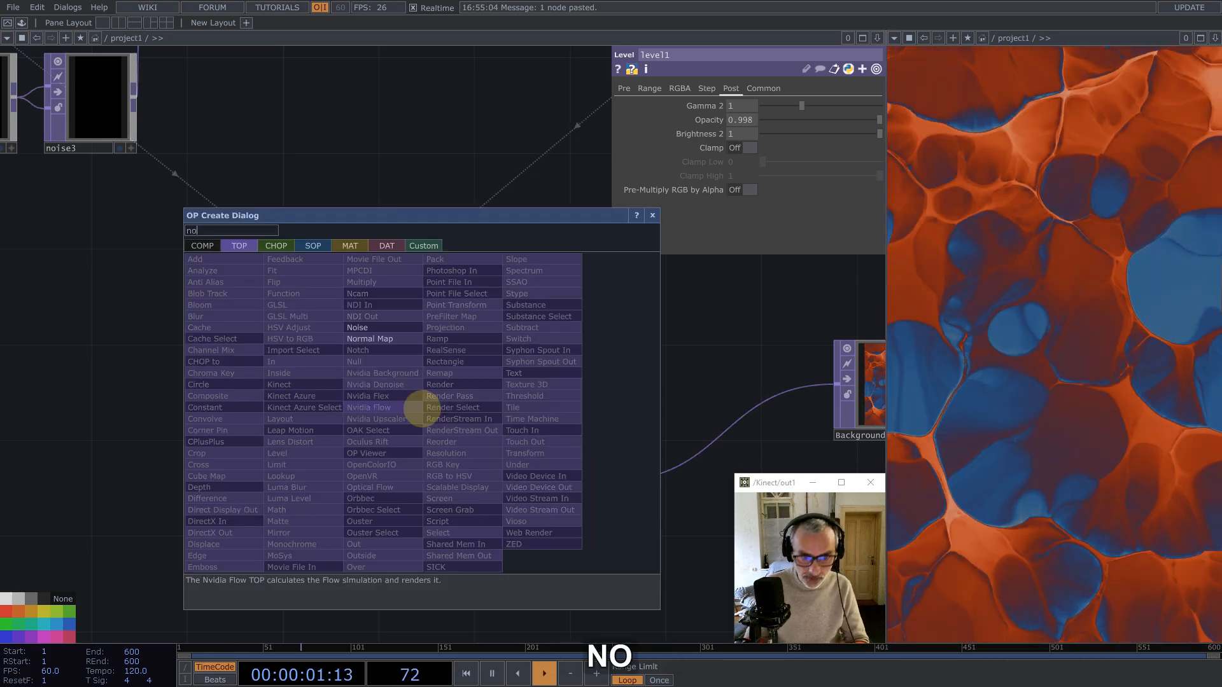
{"action": "left_click", "coordinate": [377, 329]}
{"action": "left_click", "coordinate": [563, 278]}
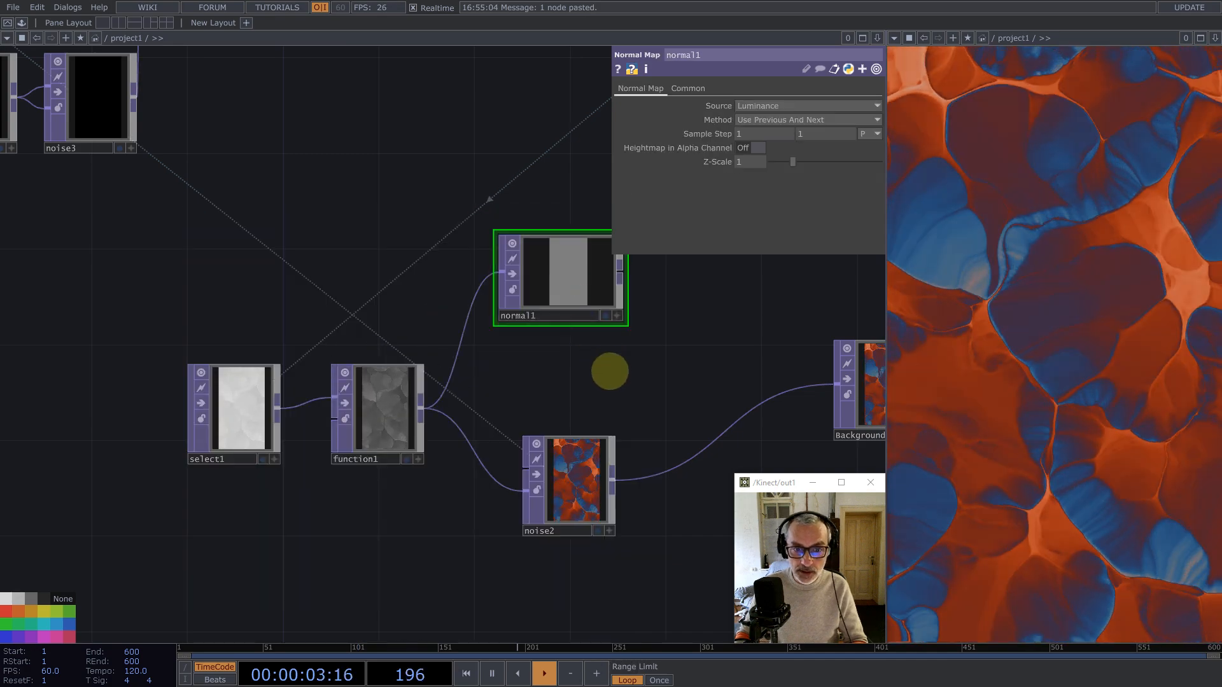
{"action": "left_click_drag", "start_coordinate": [609, 371], "coordinate": [563, 455]}
{"action": "left_click_drag", "start_coordinate": [527, 327], "coordinate": [516, 327]}
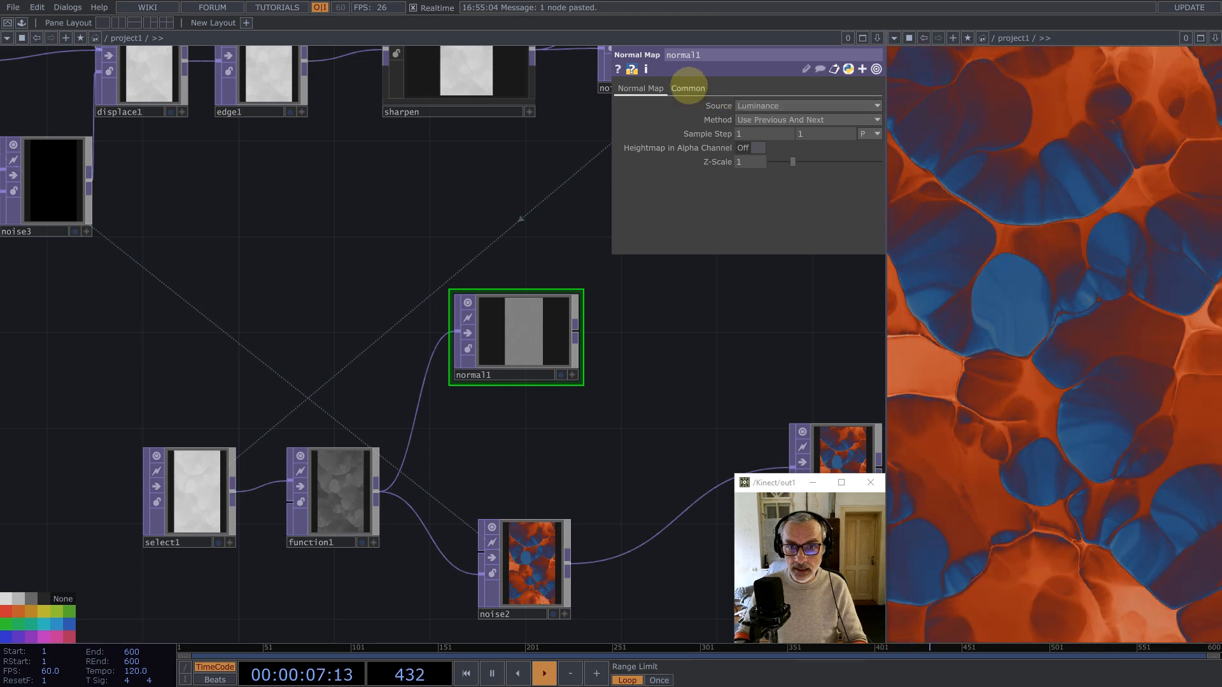
Step: Set normal1's Pixel Format to 32-bit float (RGBA) and inspect its output up close
{"action": "left_click", "coordinate": [688, 89]}
{"action": "left_click", "coordinate": [786, 247]}
{"action": "left_click", "coordinate": [792, 310]}
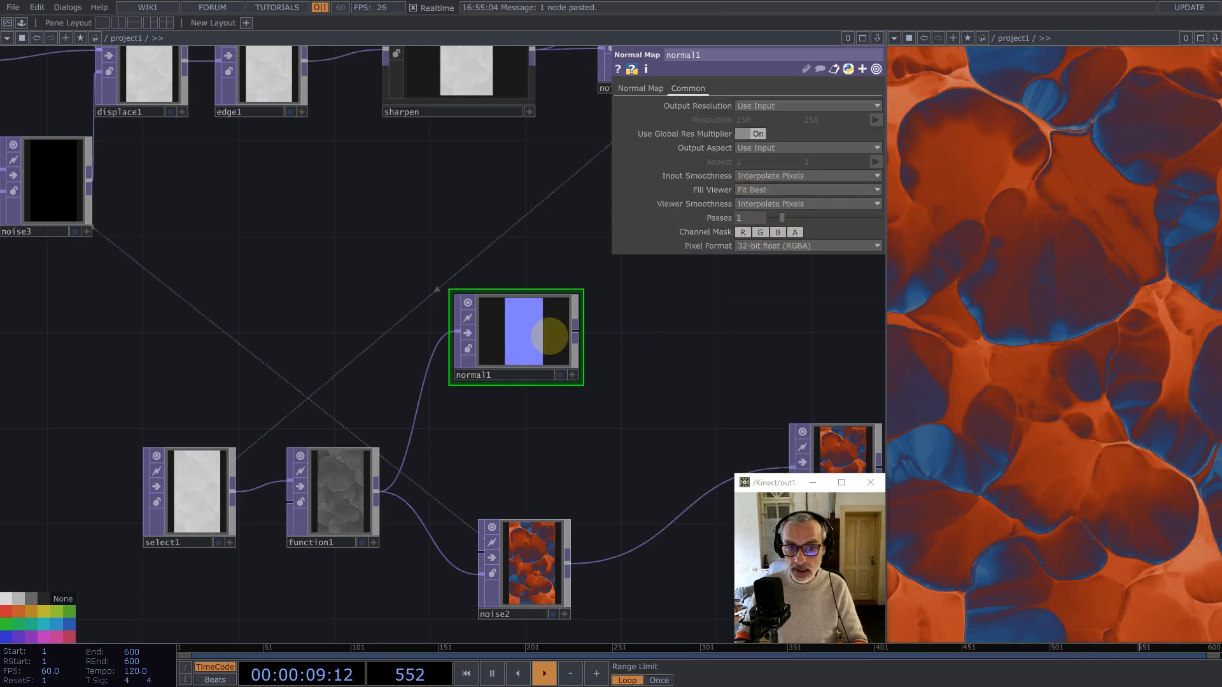
{"action": "scroll", "coordinate": [522, 335], "scroll_direction": "up", "scroll_amount": 6}
{"action": "scroll", "coordinate": [516, 357], "scroll_direction": "up", "scroll_amount": 4}
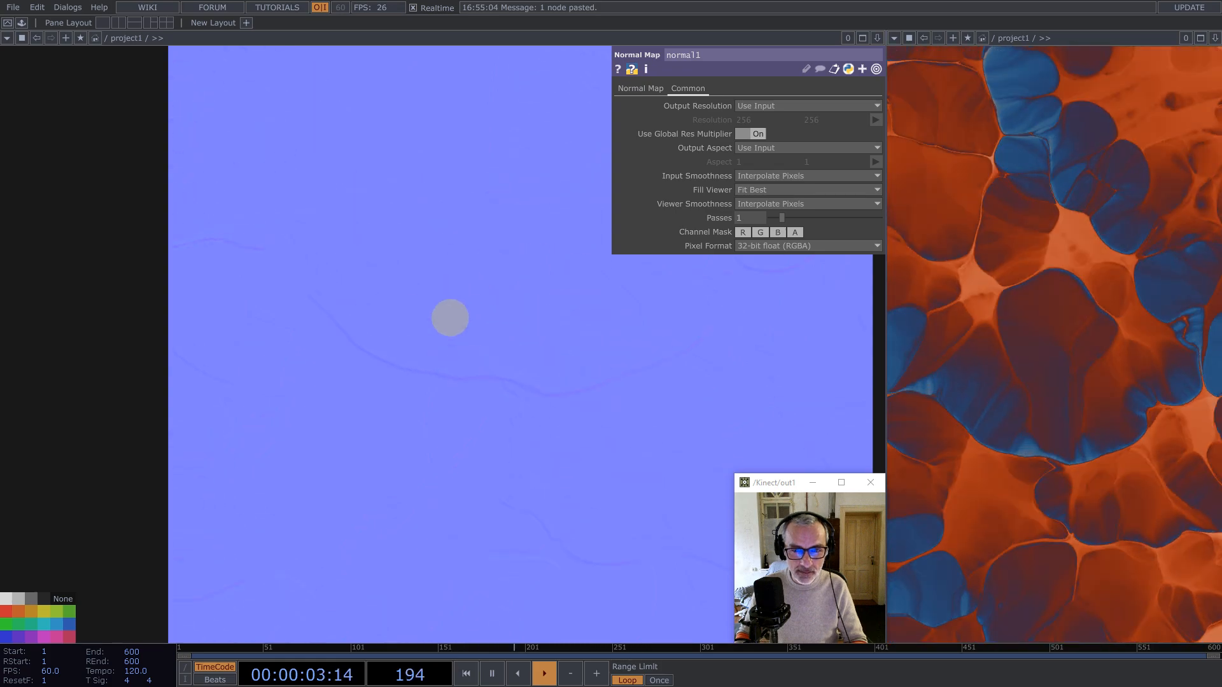
{"action": "scroll", "coordinate": [423, 312], "scroll_direction": "down", "scroll_amount": 10}
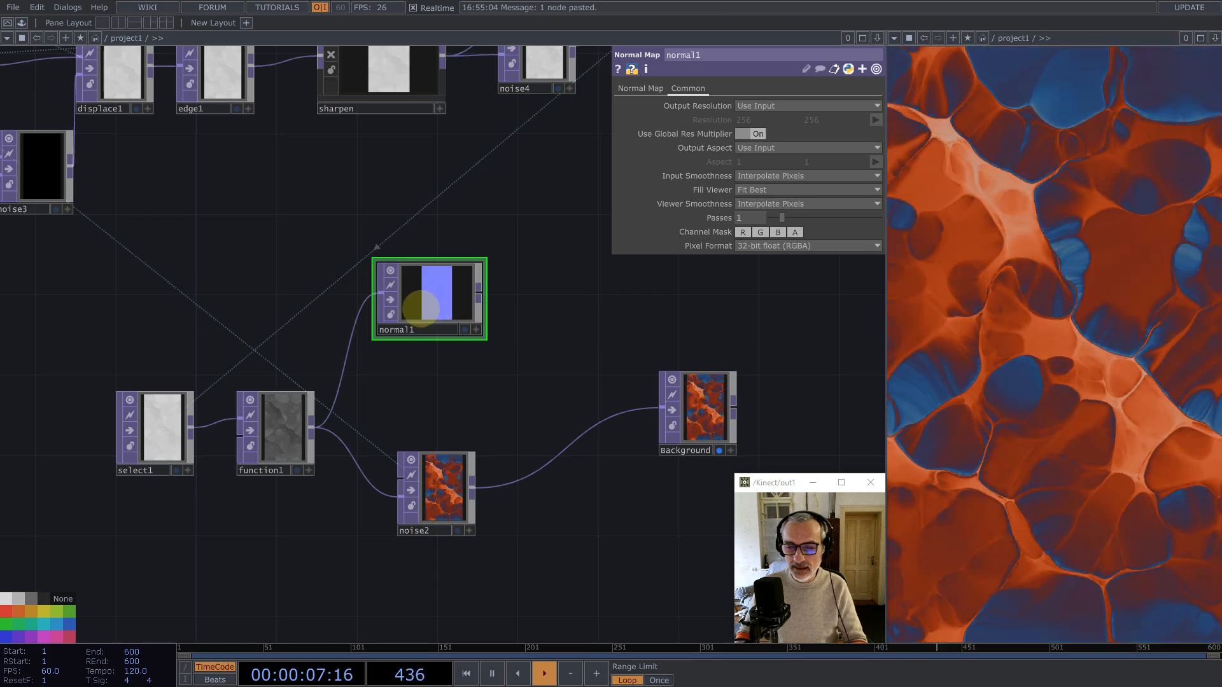
Step: Duplicate noise2, place the copy beside normal1, and wire normal1's output into it
{"action": "scroll", "coordinate": [433, 299], "scroll_direction": "up", "scroll_amount": 3}
{"action": "scroll", "coordinate": [438, 306], "scroll_direction": "down", "scroll_amount": 3}
{"action": "scroll", "coordinate": [553, 347], "scroll_direction": "down", "scroll_amount": 3}
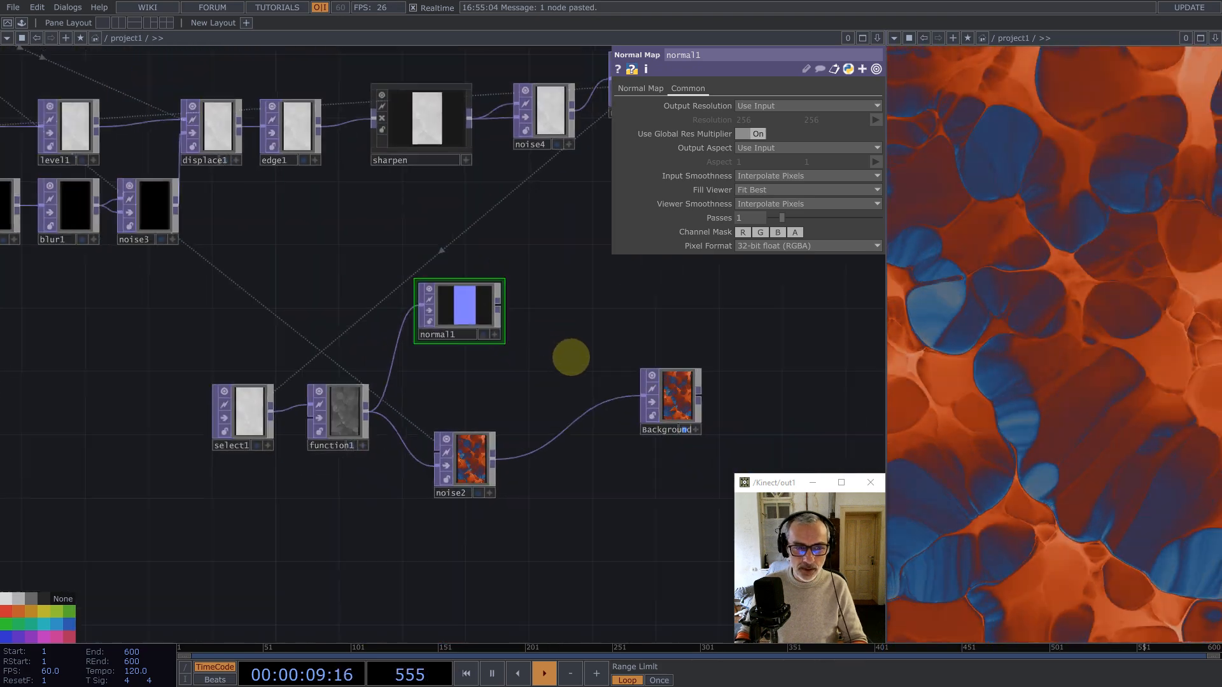
{"action": "left_click", "coordinate": [468, 447]}
{"action": "key", "text": "ctrl+c"}
{"action": "key", "text": "ctrl+v"}
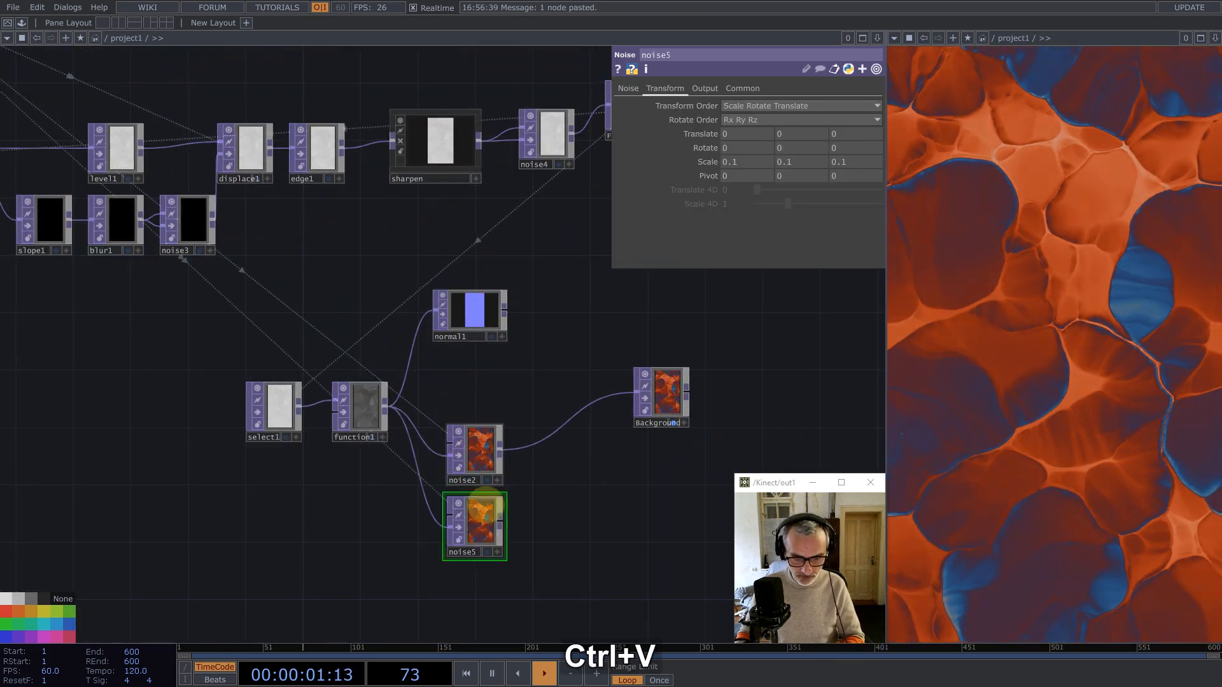
{"action": "left_click", "coordinate": [546, 310]}
{"action": "left_click_drag", "start_coordinate": [505, 310], "coordinate": [555, 312]}
{"action": "scroll", "coordinate": [566, 310], "scroll_direction": "up", "scroll_amount": 5}
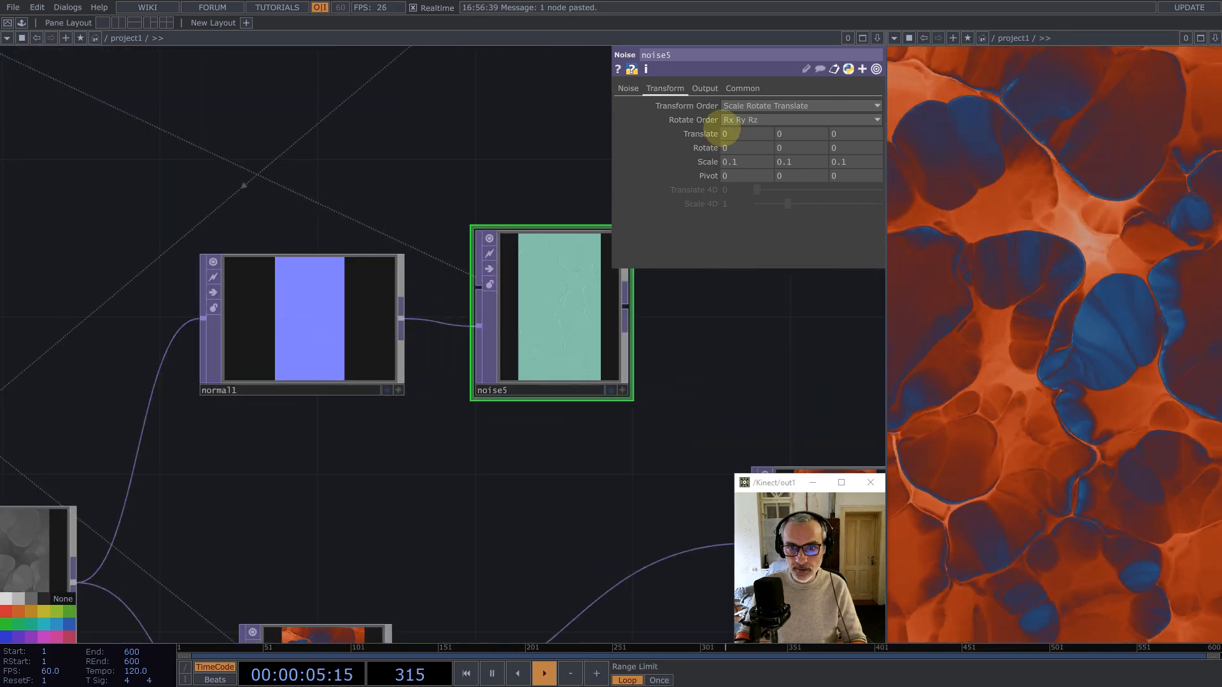
Step: Set noise5's Pixel Format to 32-bit float (Mono)
{"action": "left_click", "coordinate": [743, 88]}
{"action": "left_click", "coordinate": [772, 246]}
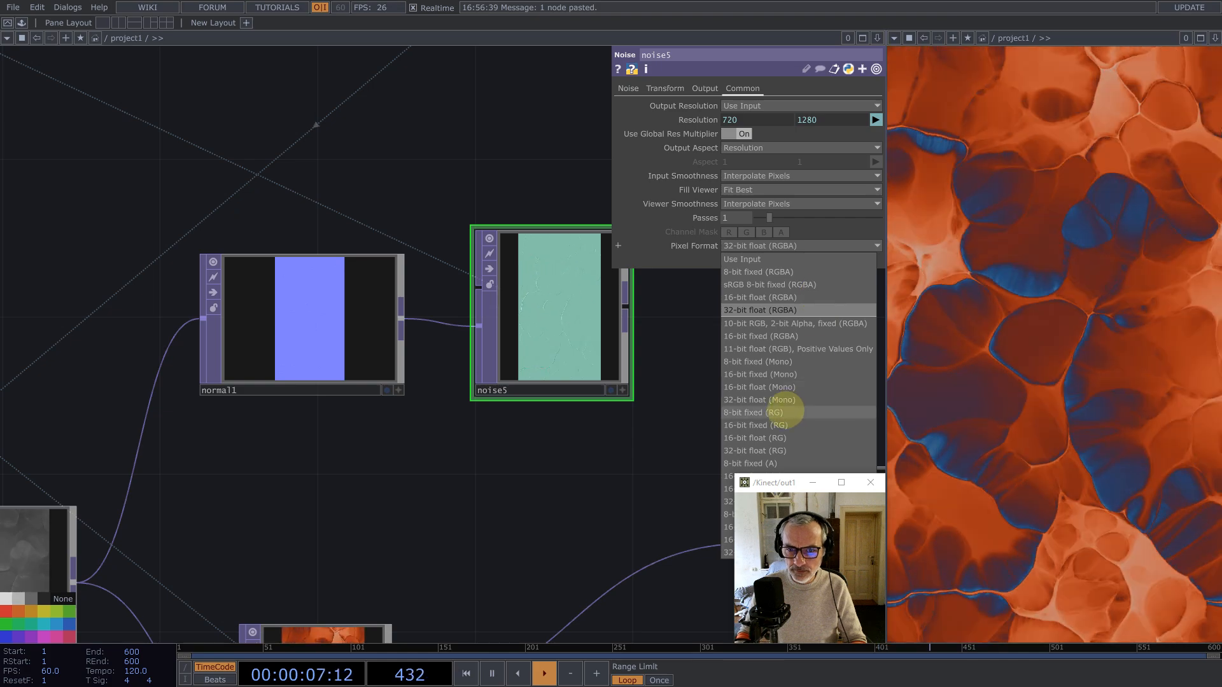
{"action": "left_click", "coordinate": [783, 409]}
Step: Set noise5's Offset to 1 and Amplitude to 1/3, and inspect its output up close
{"action": "left_click", "coordinate": [629, 89]}
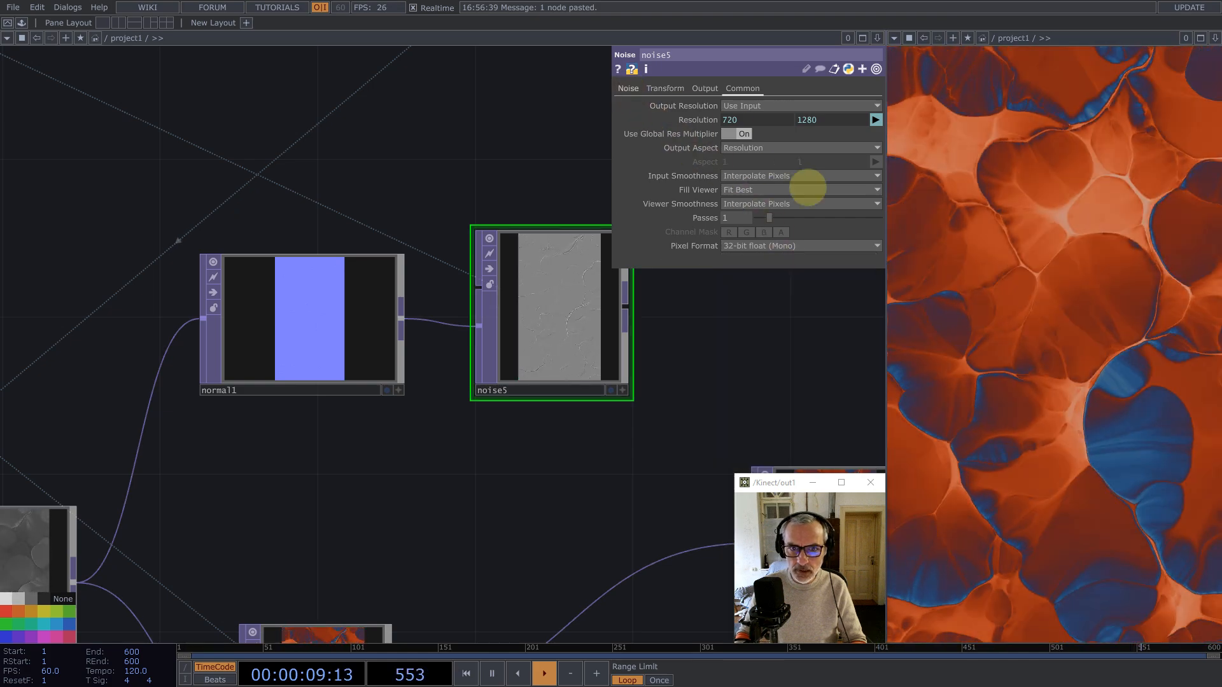
{"action": "left_click_drag", "start_coordinate": [819, 232], "coordinate": [924, 234]}
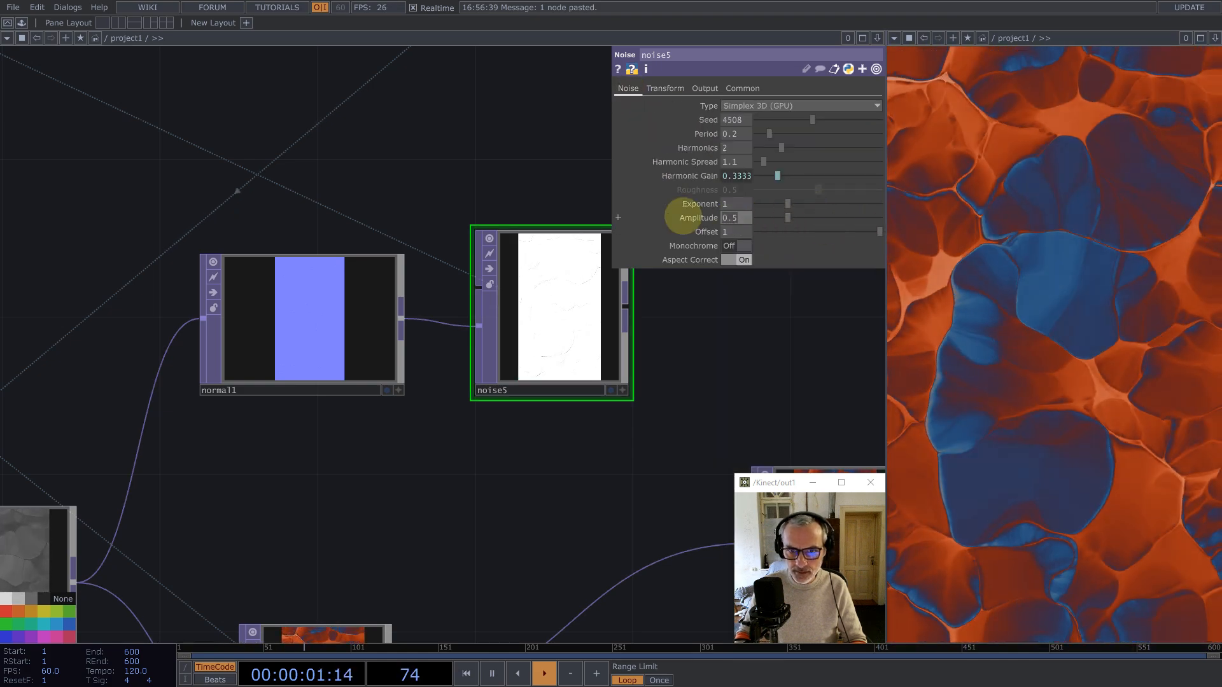
{"action": "type", "text": "1/3"}
{"action": "key", "text": "Return"}
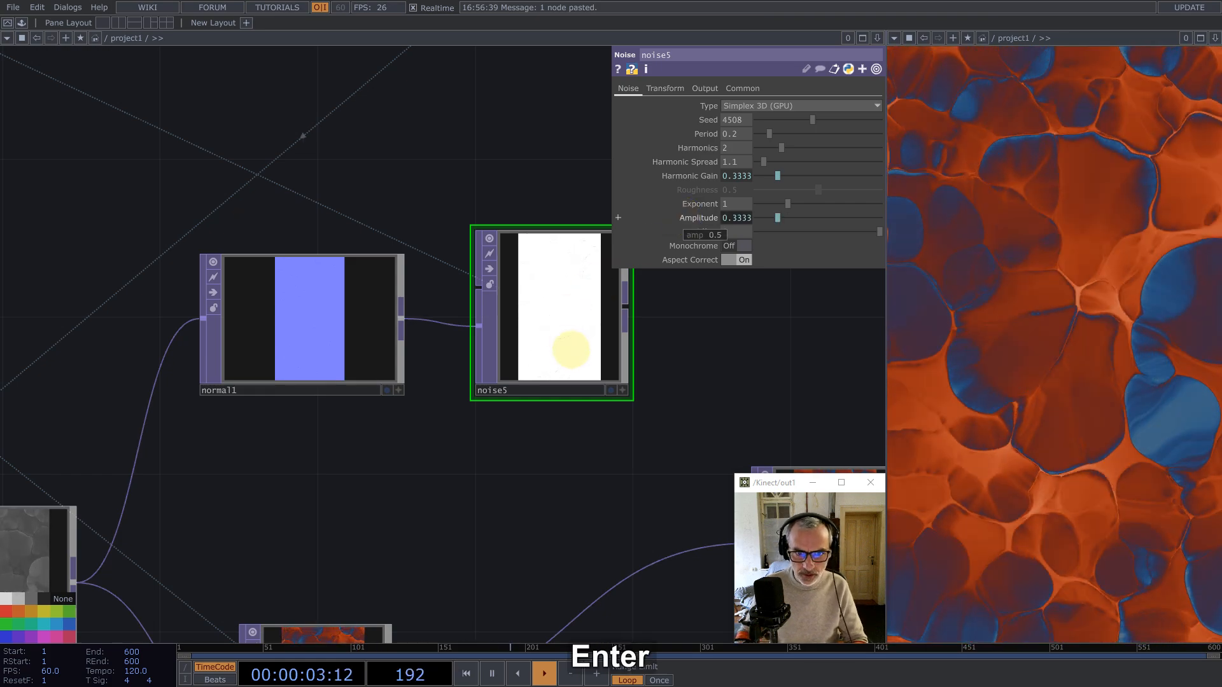
{"action": "scroll", "coordinate": [560, 344], "scroll_direction": "up", "scroll_amount": 6}
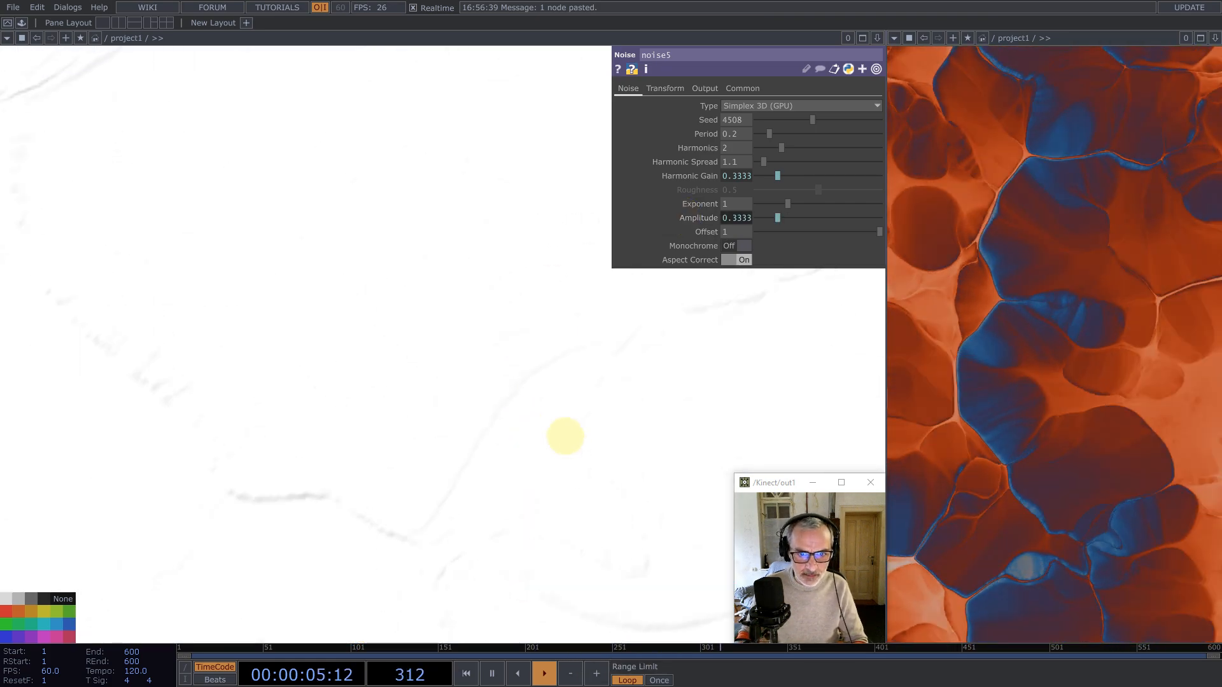
{"action": "scroll", "coordinate": [527, 309], "scroll_direction": "down", "scroll_amount": 6}
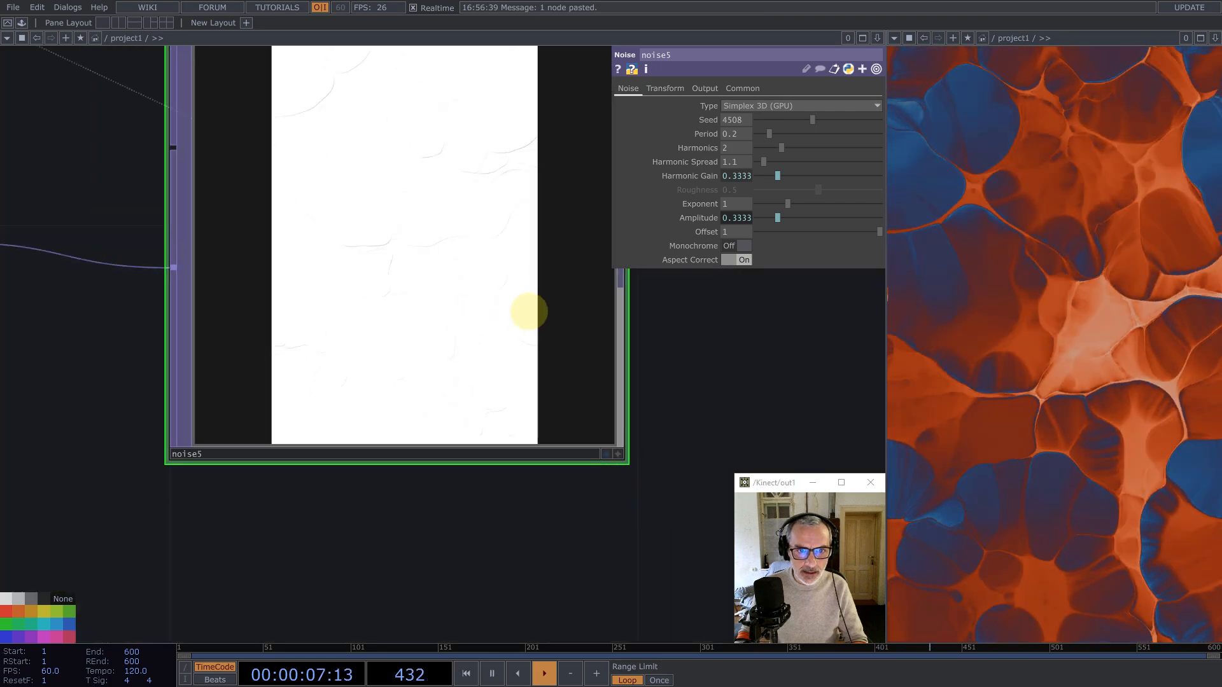
Step: Link normal1's Z-Scale to the Data node's resx channel as a CHOP reference
{"action": "scroll", "coordinate": [223, 317], "scroll_direction": "up", "scroll_amount": 6}
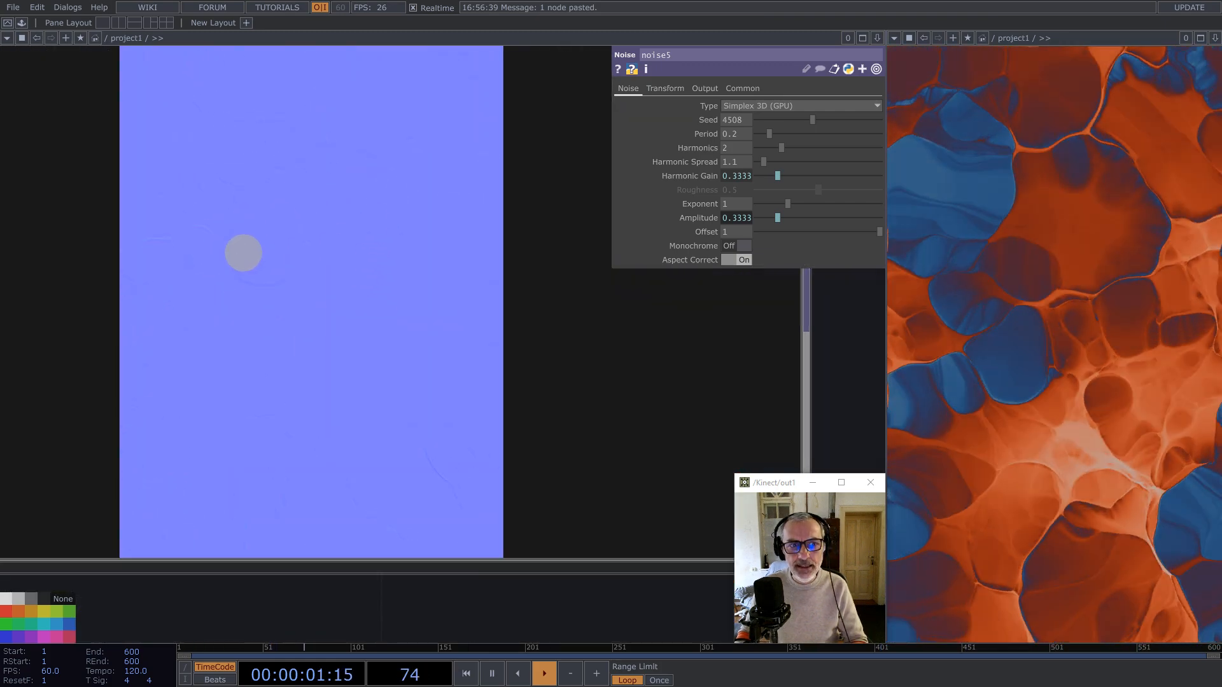
{"action": "scroll", "coordinate": [392, 262], "scroll_direction": "down", "scroll_amount": 8}
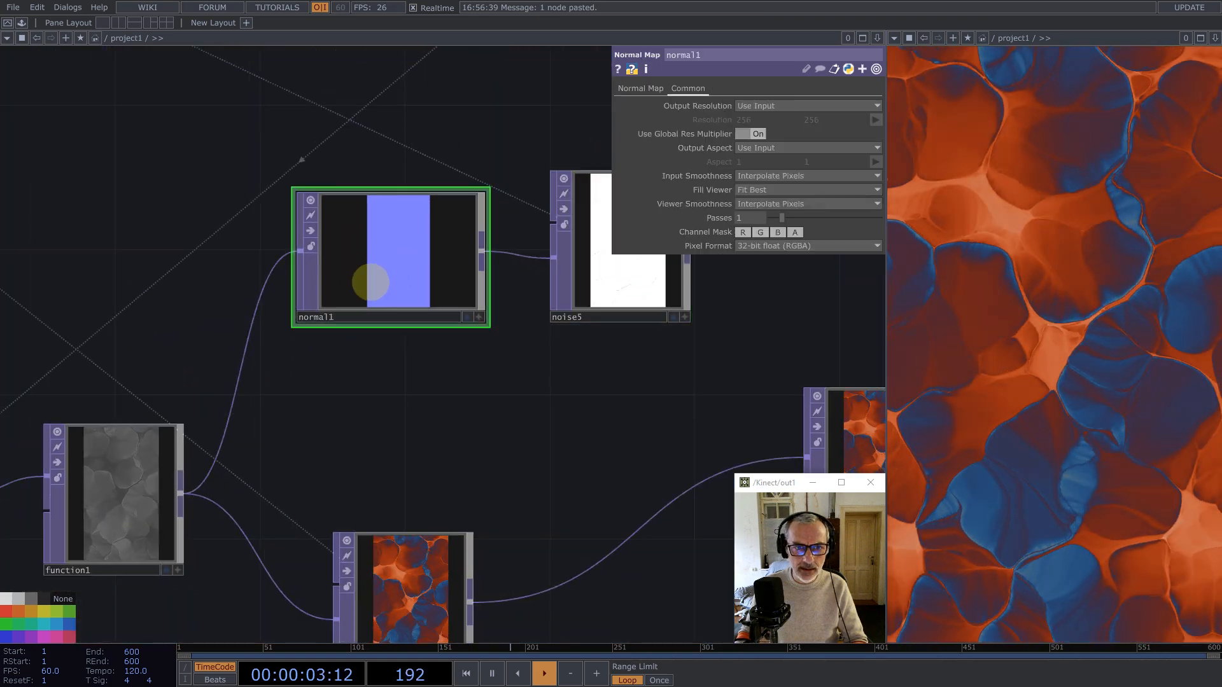
{"action": "left_click", "coordinate": [643, 89]}
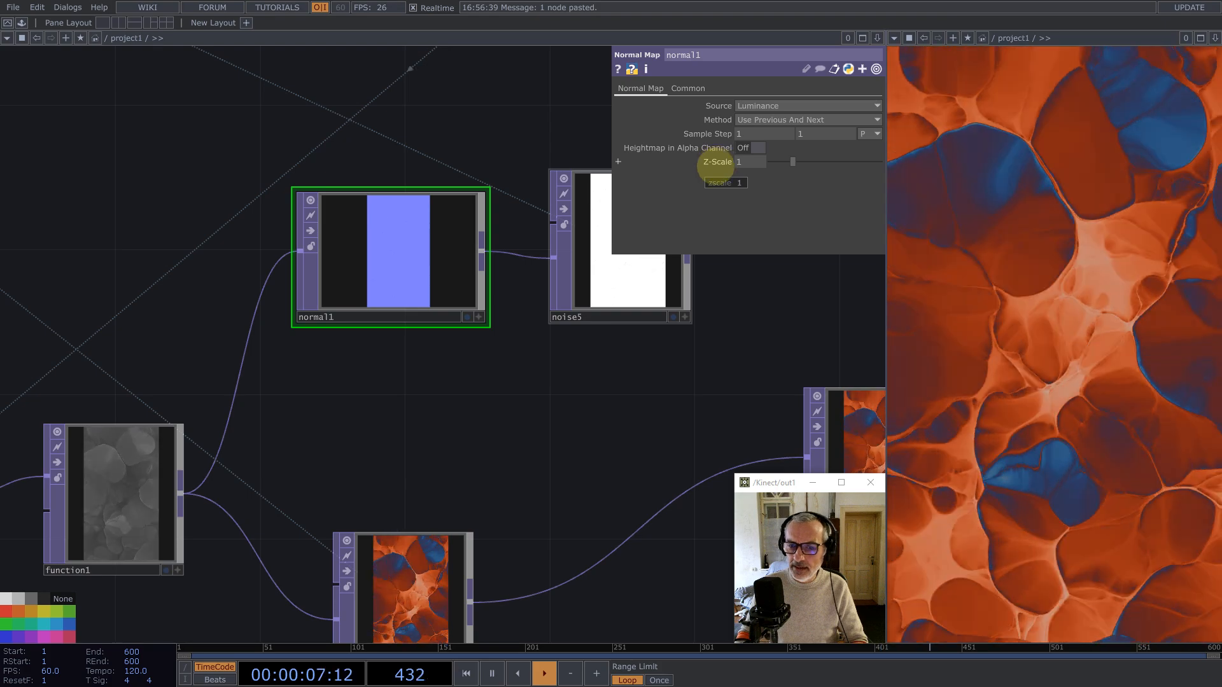
{"action": "scroll", "coordinate": [620, 392], "scroll_direction": "down", "scroll_amount": 8}
{"action": "scroll", "coordinate": [251, 182], "scroll_direction": "up", "scroll_amount": 5}
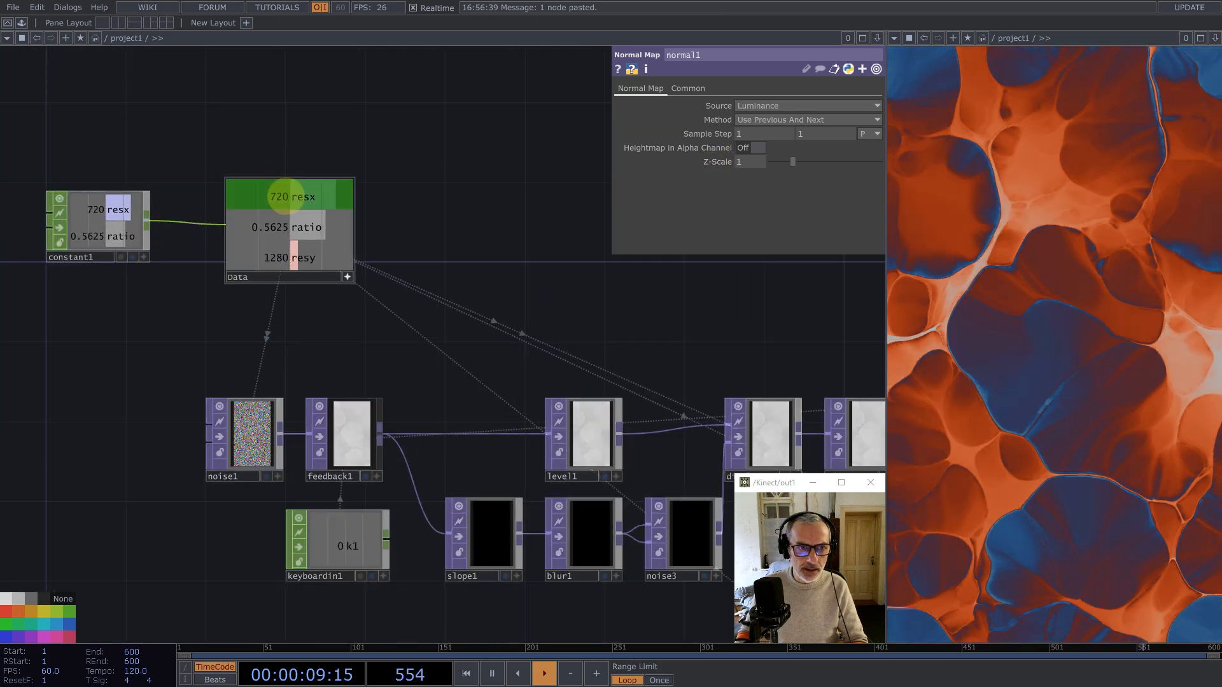
{"action": "left_click_drag", "start_coordinate": [284, 197], "coordinate": [758, 159]}
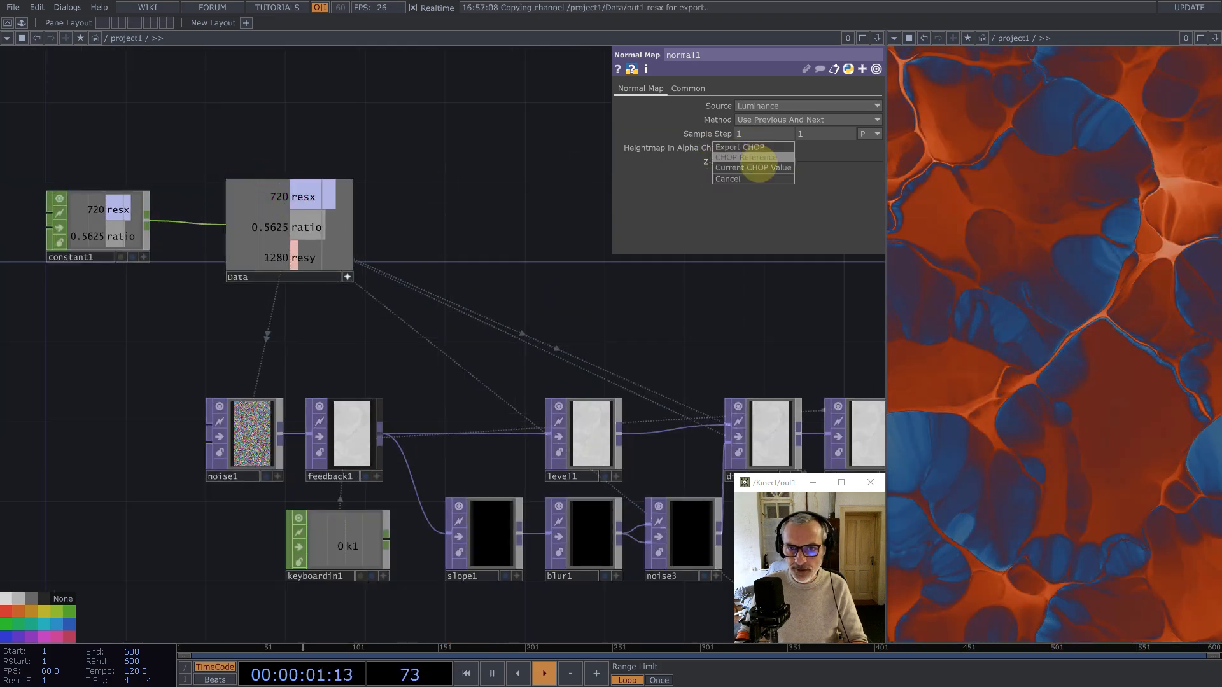
{"action": "left_click", "coordinate": [759, 165]}
Step: Change normal1's Z-Scale expression to 1/op('Data/out1')['resx']
{"action": "left_click_drag", "start_coordinate": [643, 272], "coordinate": [489, 285]}
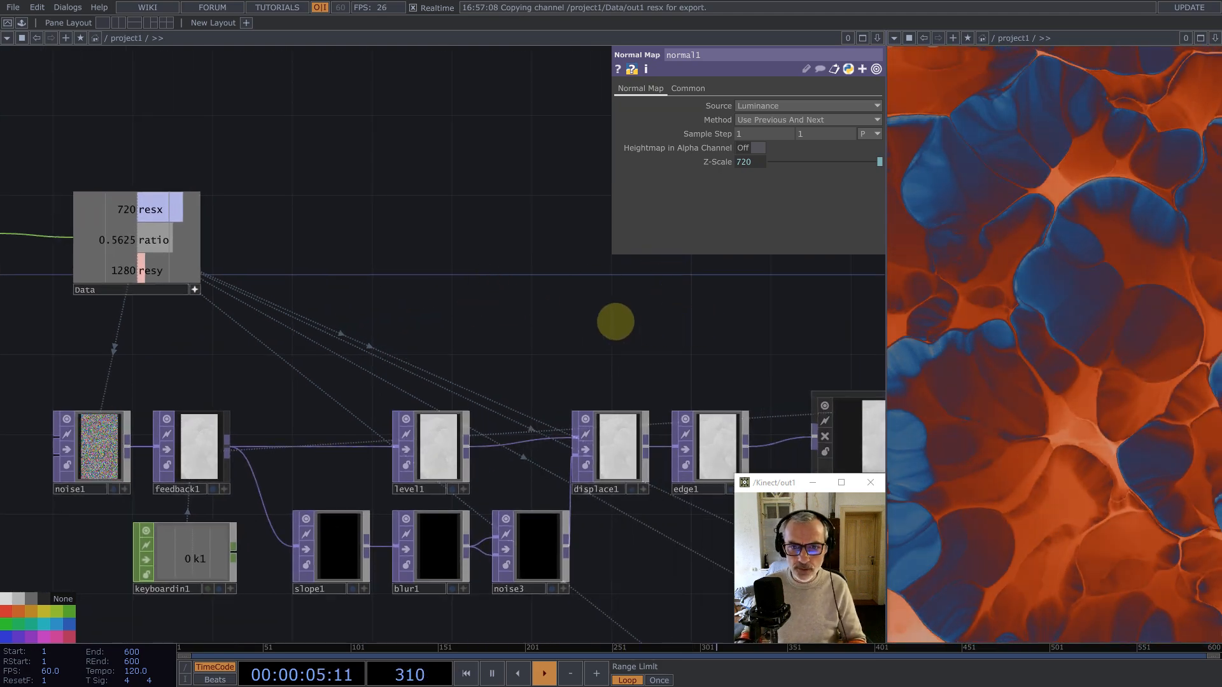
{"action": "left_click_drag", "start_coordinate": [616, 322], "coordinate": [423, 315]}
{"action": "scroll", "coordinate": [446, 293], "scroll_direction": "down", "scroll_amount": 3}
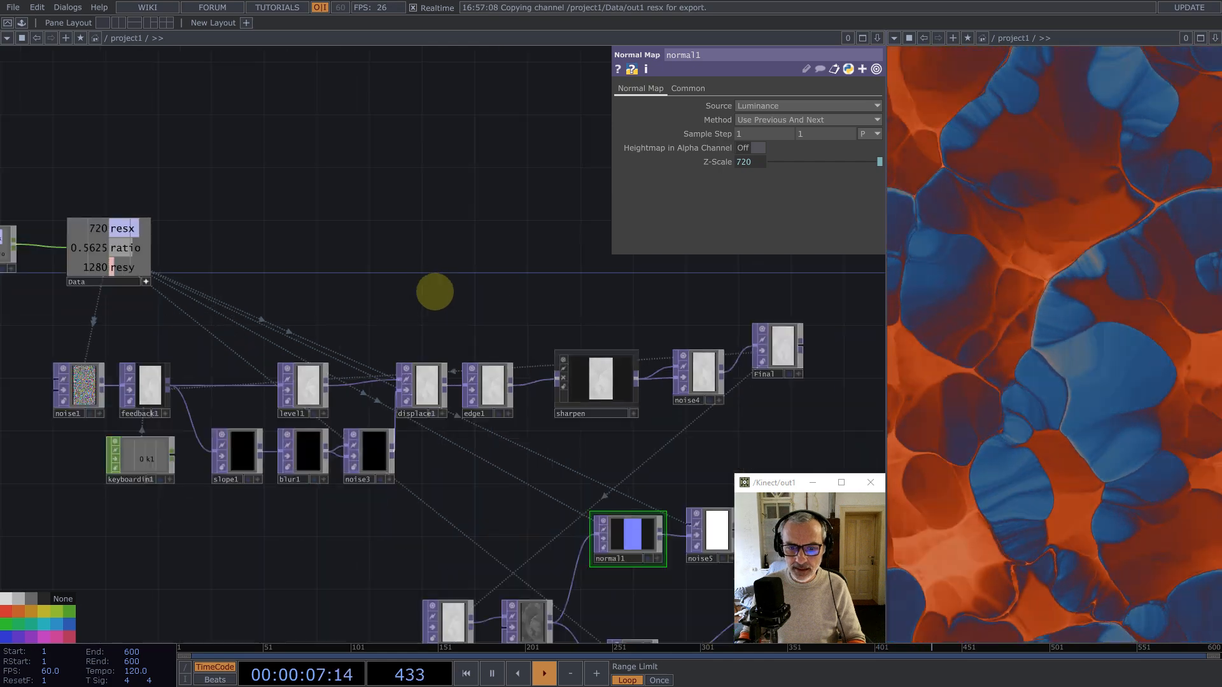
{"action": "scroll", "coordinate": [560, 465], "scroll_direction": "up", "scroll_amount": 4}
{"action": "left_click", "coordinate": [749, 159]}
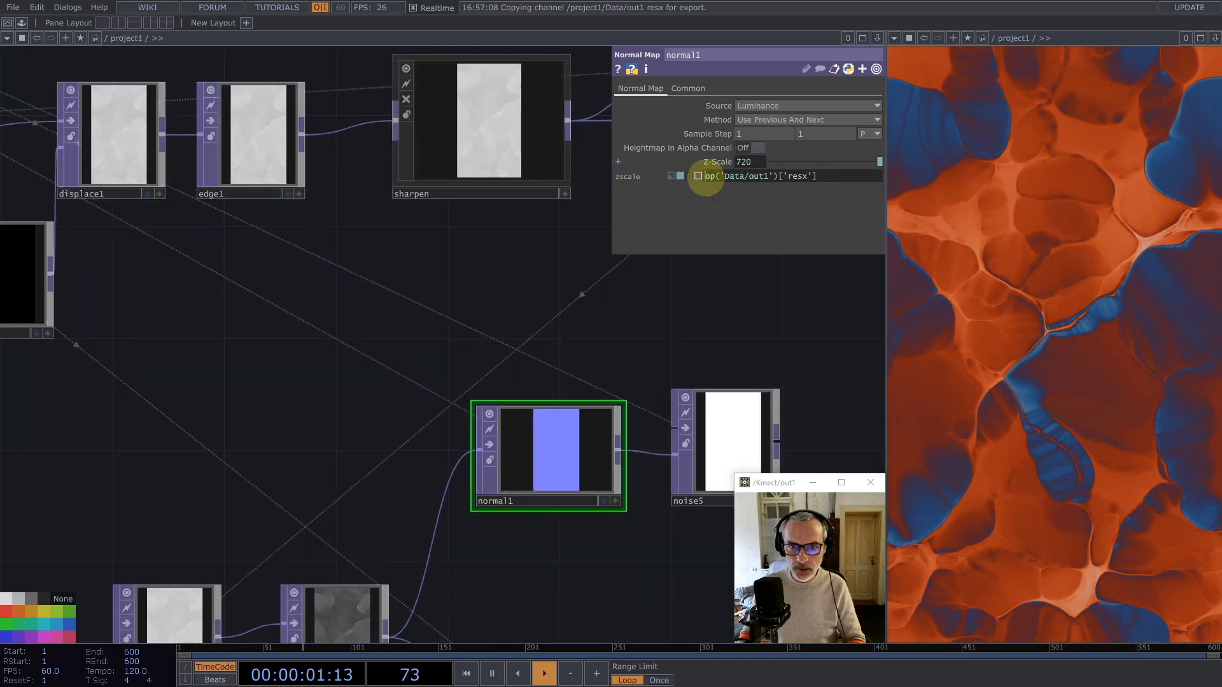
{"action": "key", "text": "Return"}
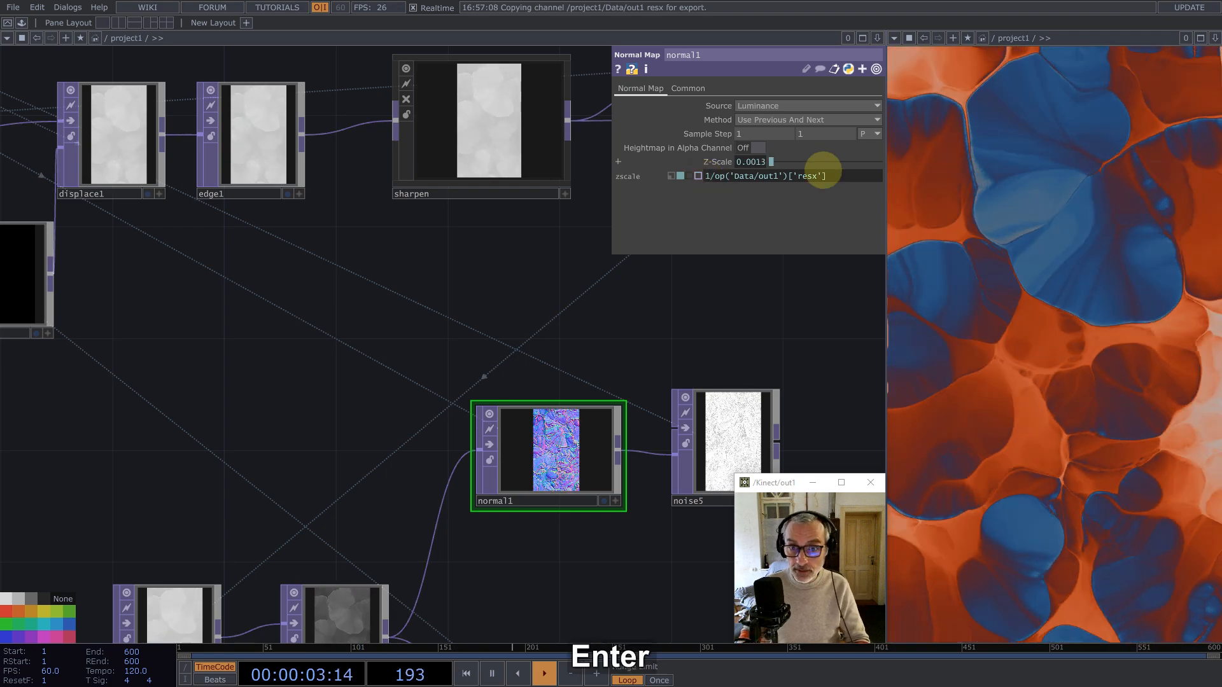
Step: Multiply normal1's Z-Scale expression by 2 and inspect the normal map output up close
{"action": "left_click", "coordinate": [835, 177]}
{"action": "type", "text": "*2"}
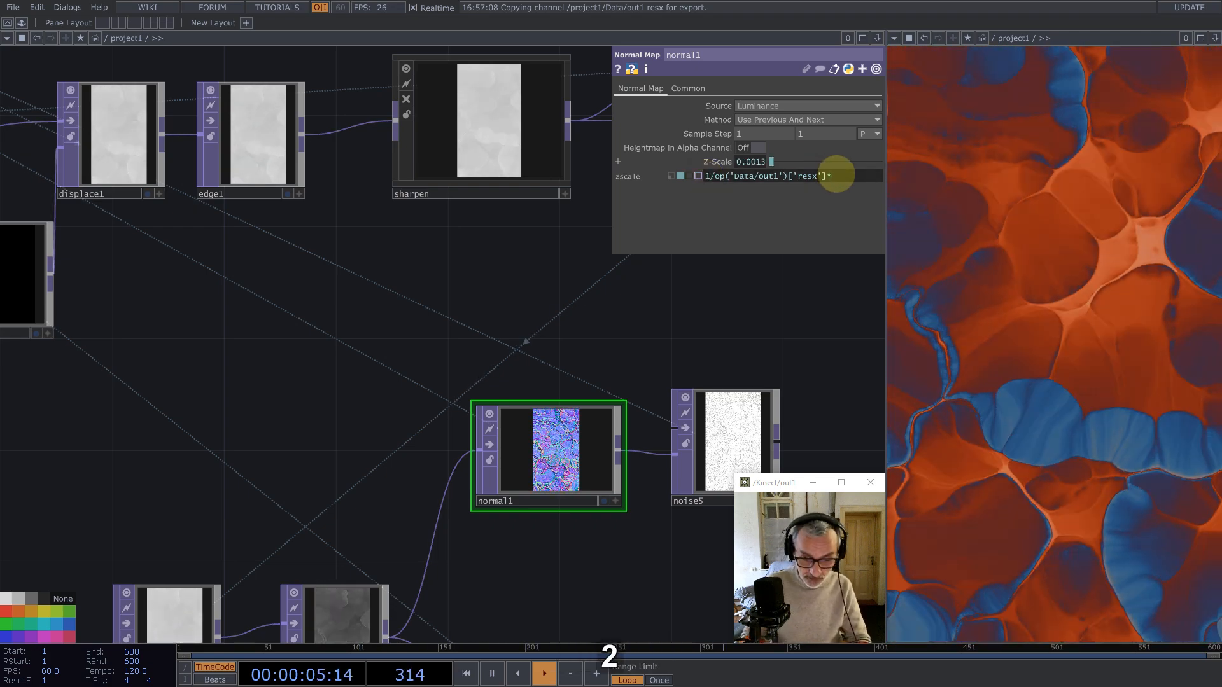
{"action": "key", "text": "Return"}
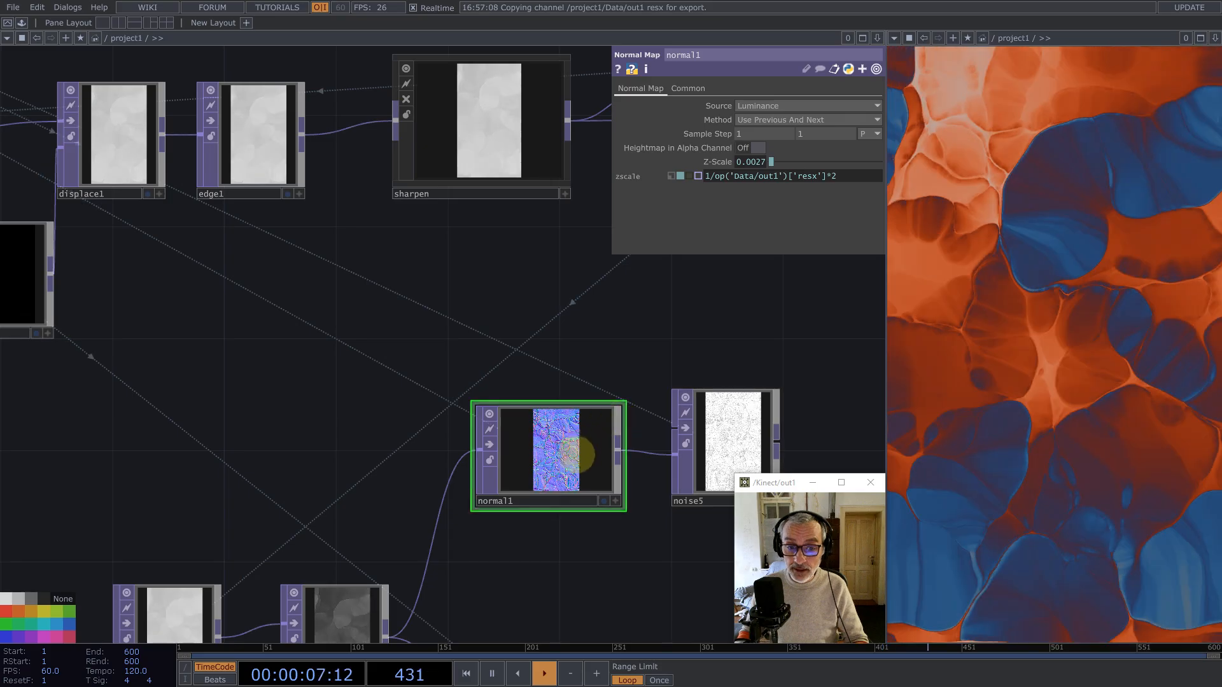
{"action": "scroll", "coordinate": [573, 461], "scroll_direction": "up", "scroll_amount": 5}
{"action": "scroll", "coordinate": [515, 426], "scroll_direction": "up", "scroll_amount": 5}
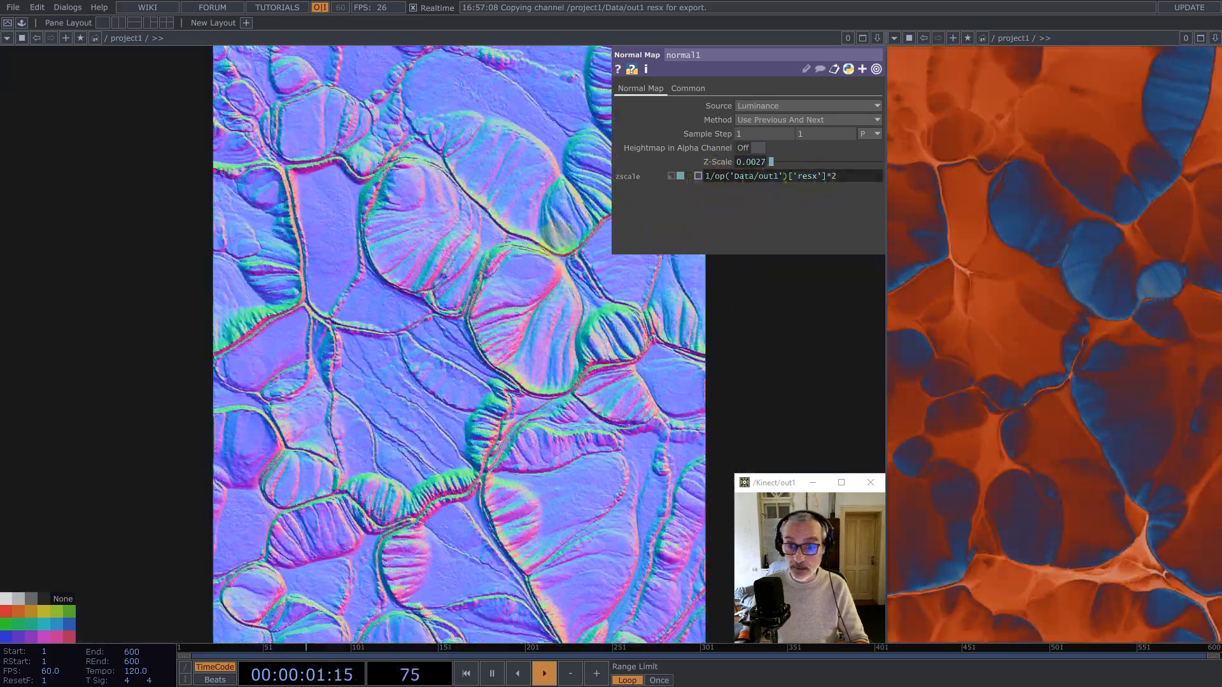
{"action": "scroll", "coordinate": [506, 321], "scroll_direction": "down", "scroll_amount": 6}
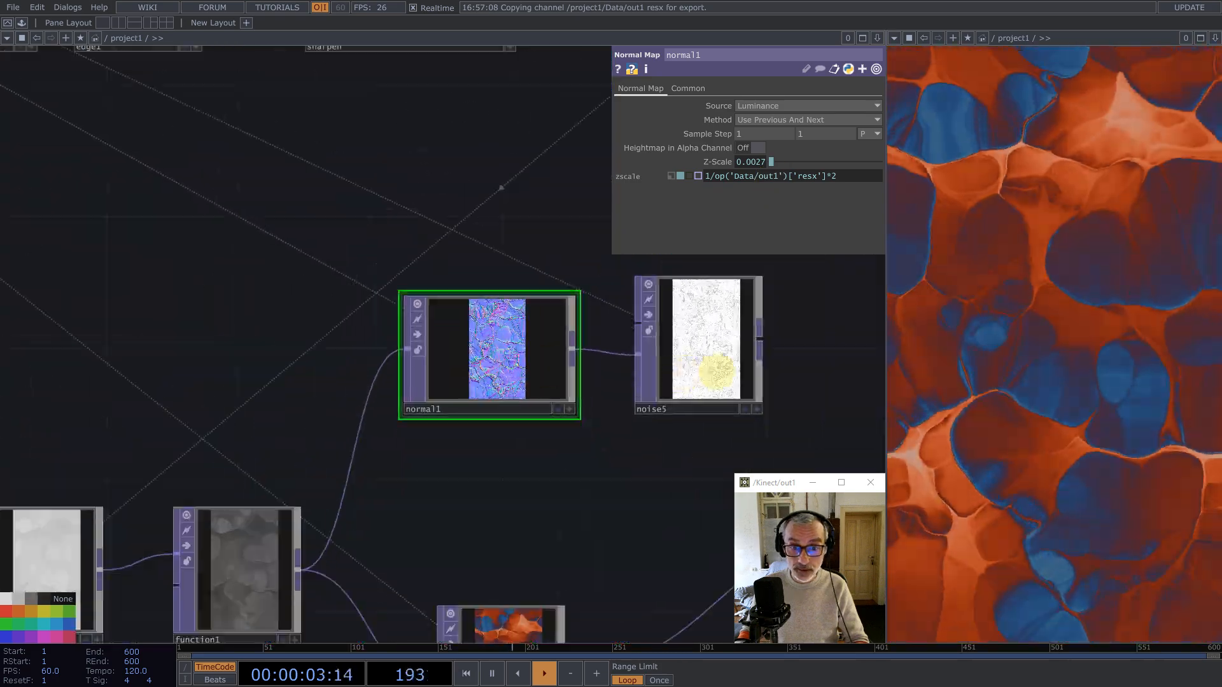
Step: Inspect noise5's output and add a Multiply TOP fed by noise5
{"action": "left_click_drag", "start_coordinate": [463, 306], "coordinate": [409, 311]}
{"action": "left_click", "coordinate": [385, 311]}
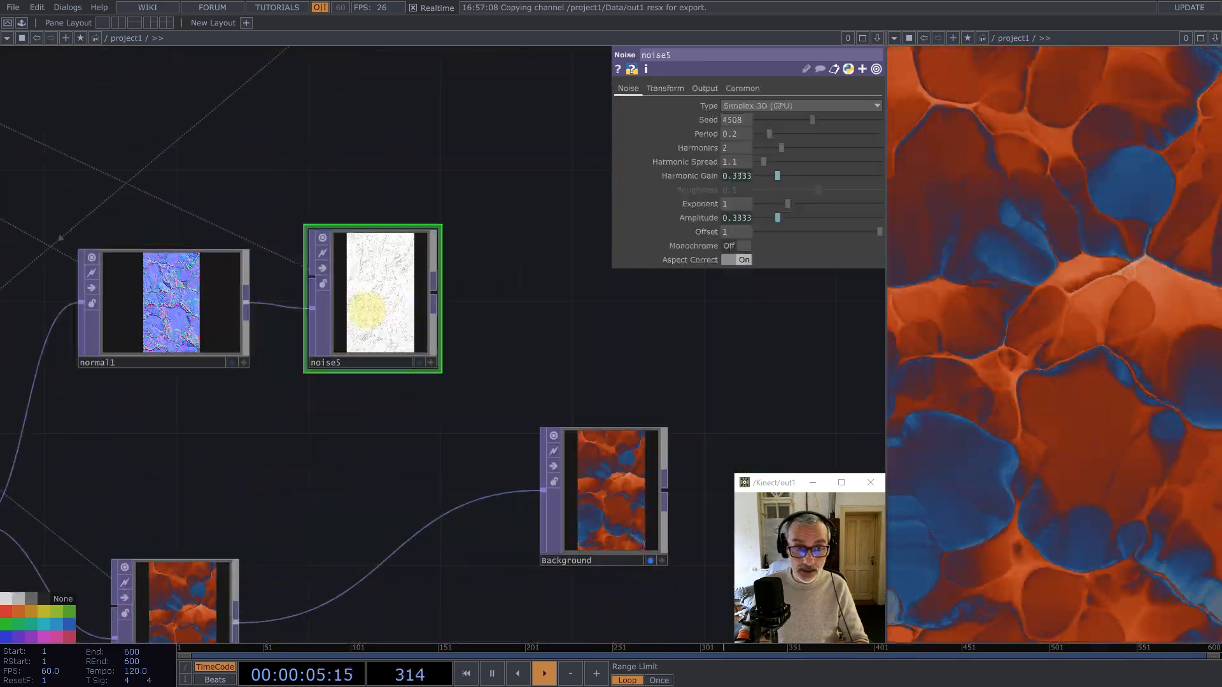
{"action": "scroll", "coordinate": [366, 309], "scroll_direction": "up", "scroll_amount": 6}
{"action": "scroll", "coordinate": [349, 288], "scroll_direction": "down", "scroll_amount": 5}
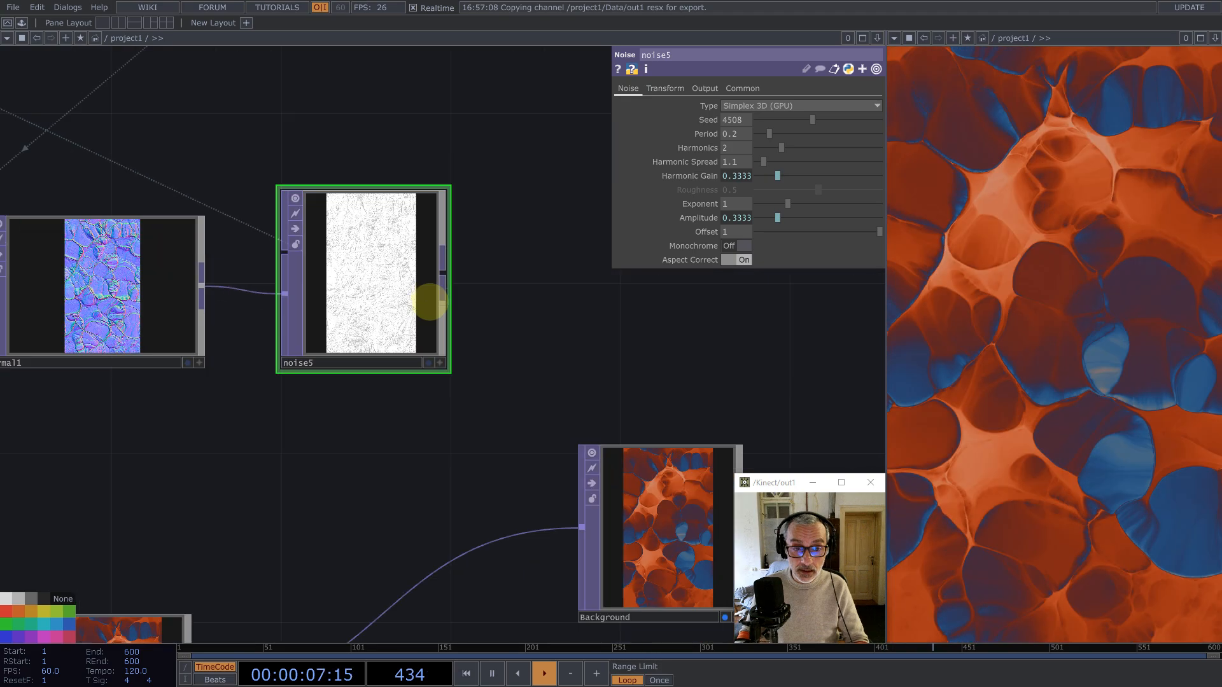
{"action": "middle_click", "coordinate": [442, 272]}
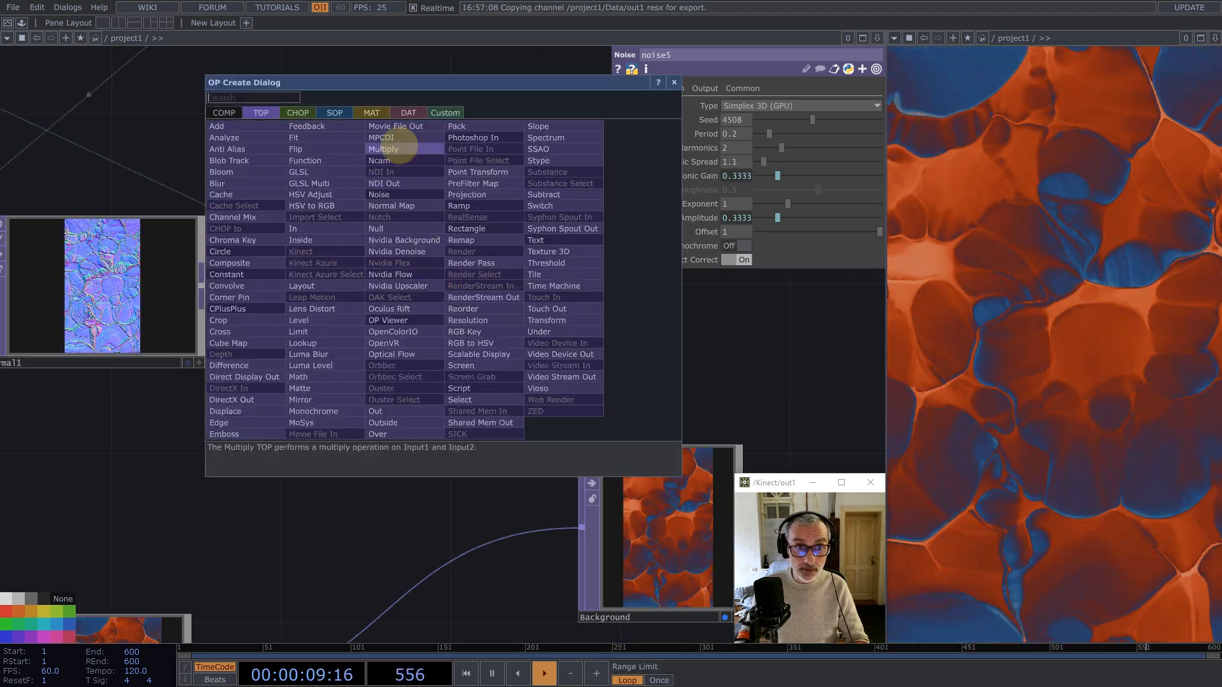
{"action": "left_click", "coordinate": [383, 149]}
{"action": "left_click", "coordinate": [680, 355]}
Step: Wire noise2 into multiply1's second input, connect multiply1's output to Background, and position multiply1 between them
{"action": "scroll", "coordinate": [592, 348], "scroll_direction": "down", "scroll_amount": 3}
{"action": "left_click_drag", "start_coordinate": [388, 525], "coordinate": [565, 346]}
{"action": "left_click_drag", "start_coordinate": [680, 435], "coordinate": [818, 413]}
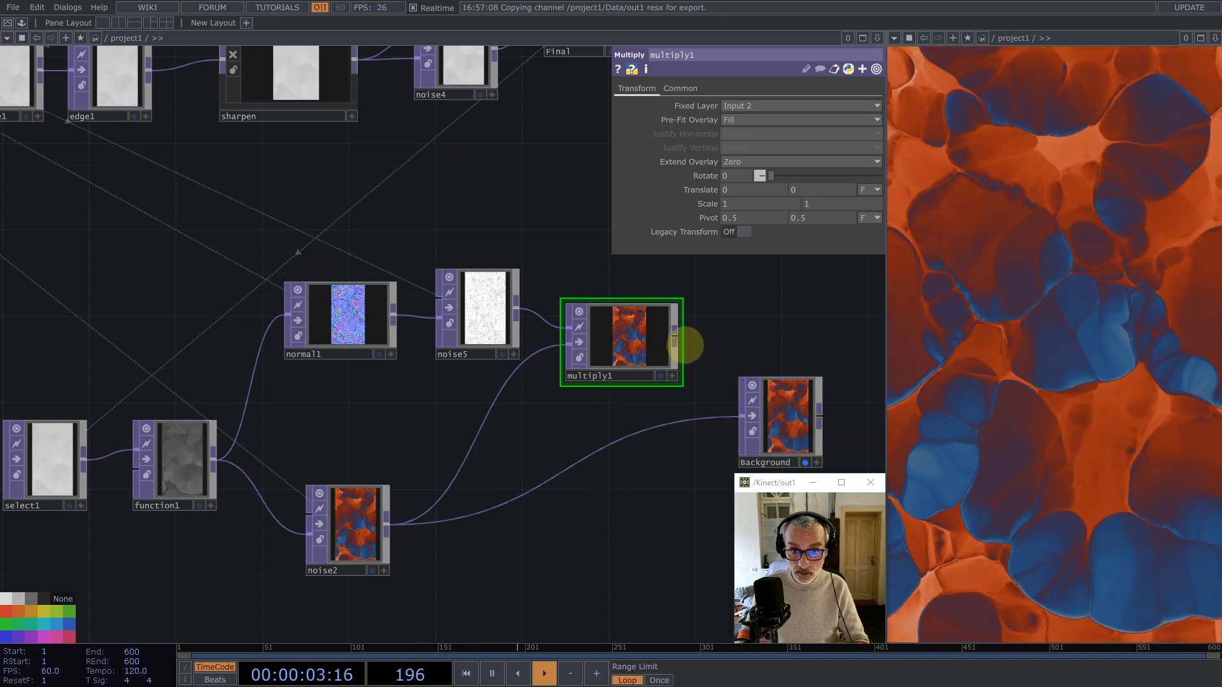
{"action": "left_click_drag", "start_coordinate": [679, 336], "coordinate": [738, 417]}
{"action": "left_click_drag", "start_coordinate": [639, 352], "coordinate": [640, 460]}
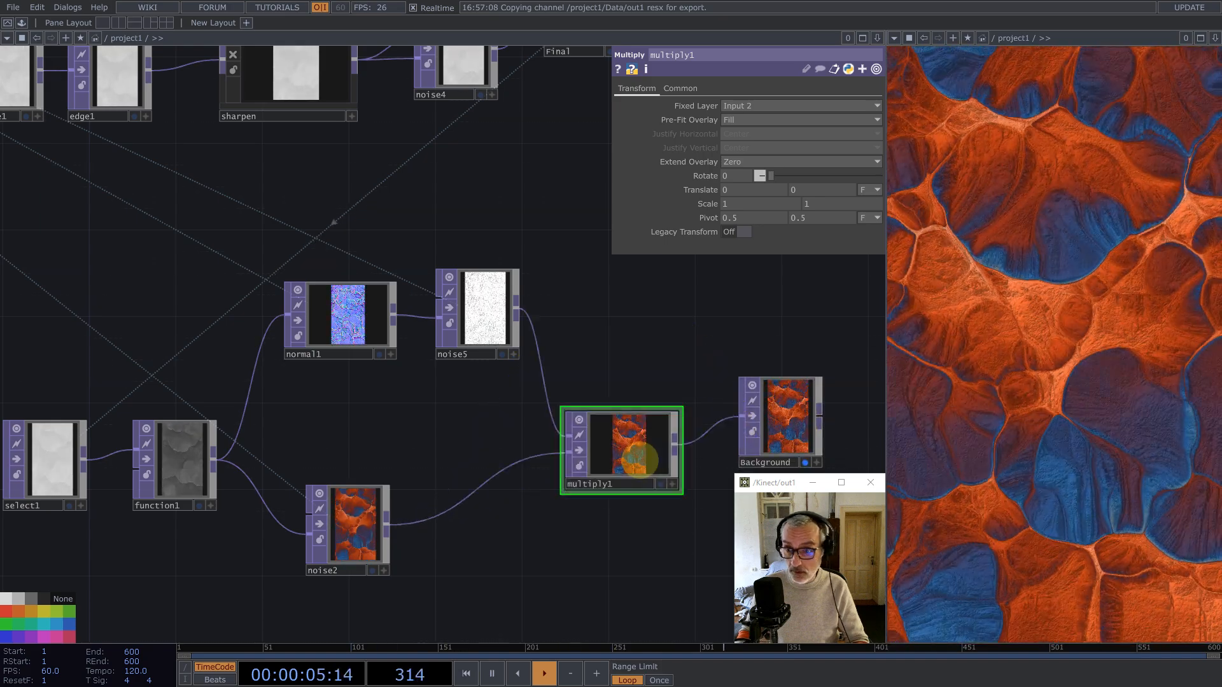
Step: Set noise5's Amplitude expression to 1/12
{"action": "left_click", "coordinate": [471, 306]}
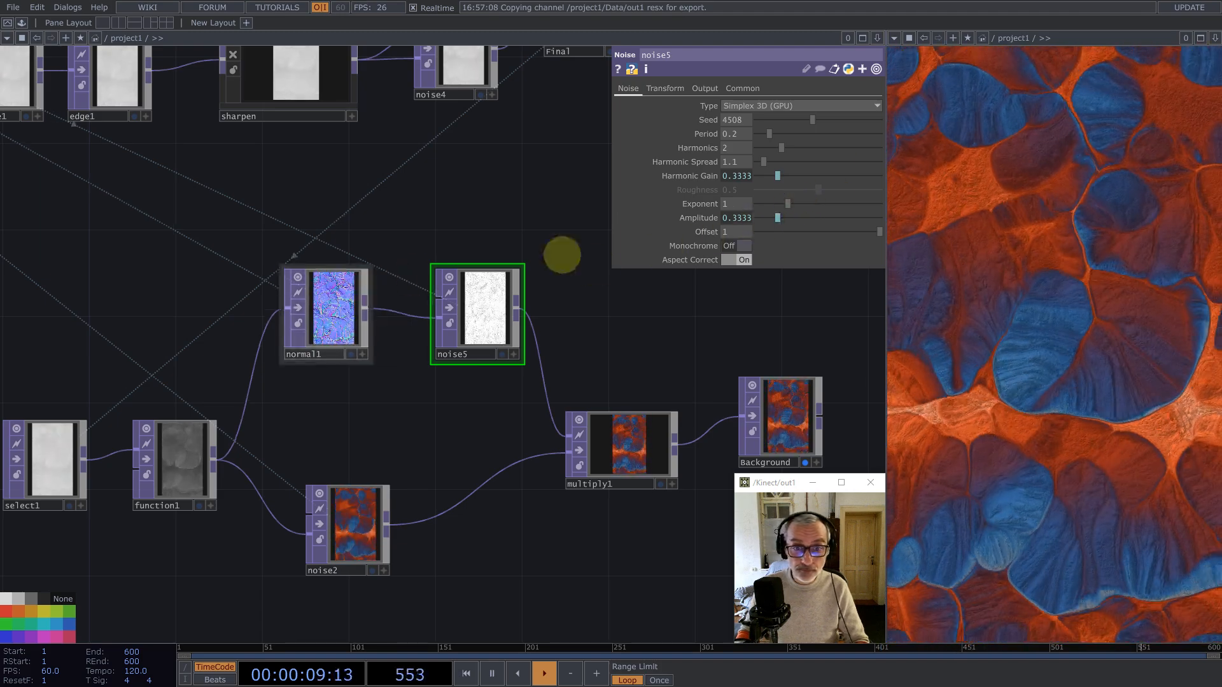
{"action": "left_click", "coordinate": [713, 218]}
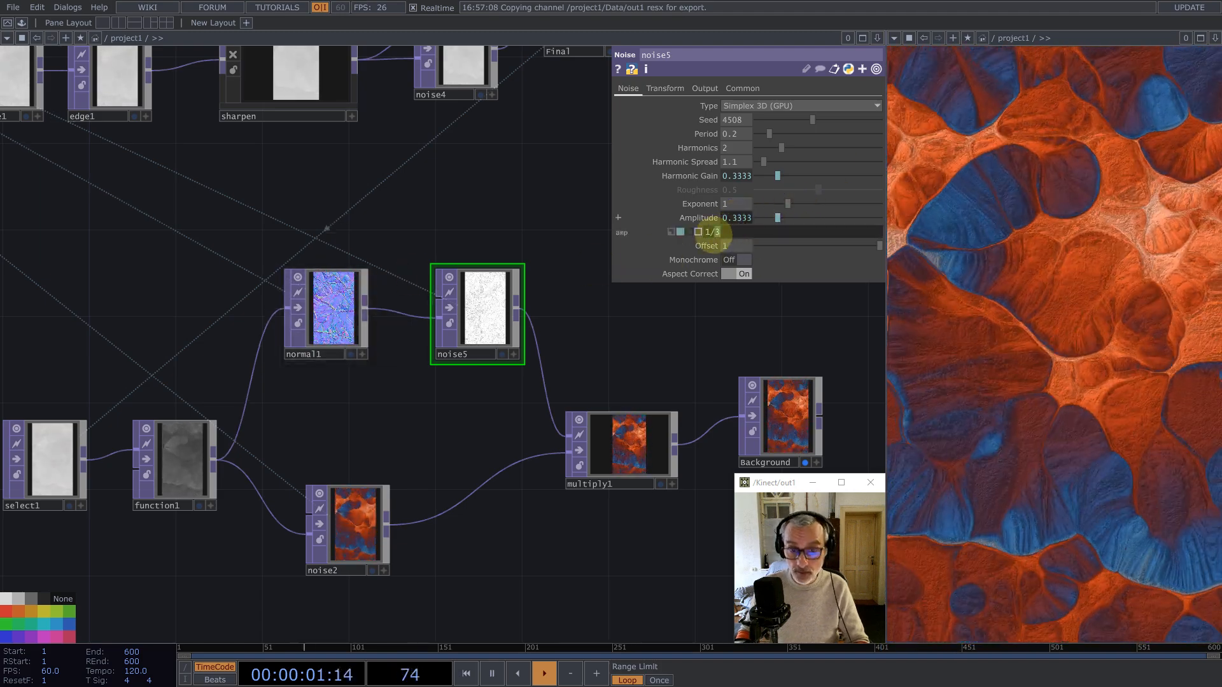
{"action": "type", "text": "12"}
{"action": "key", "text": "Return"}
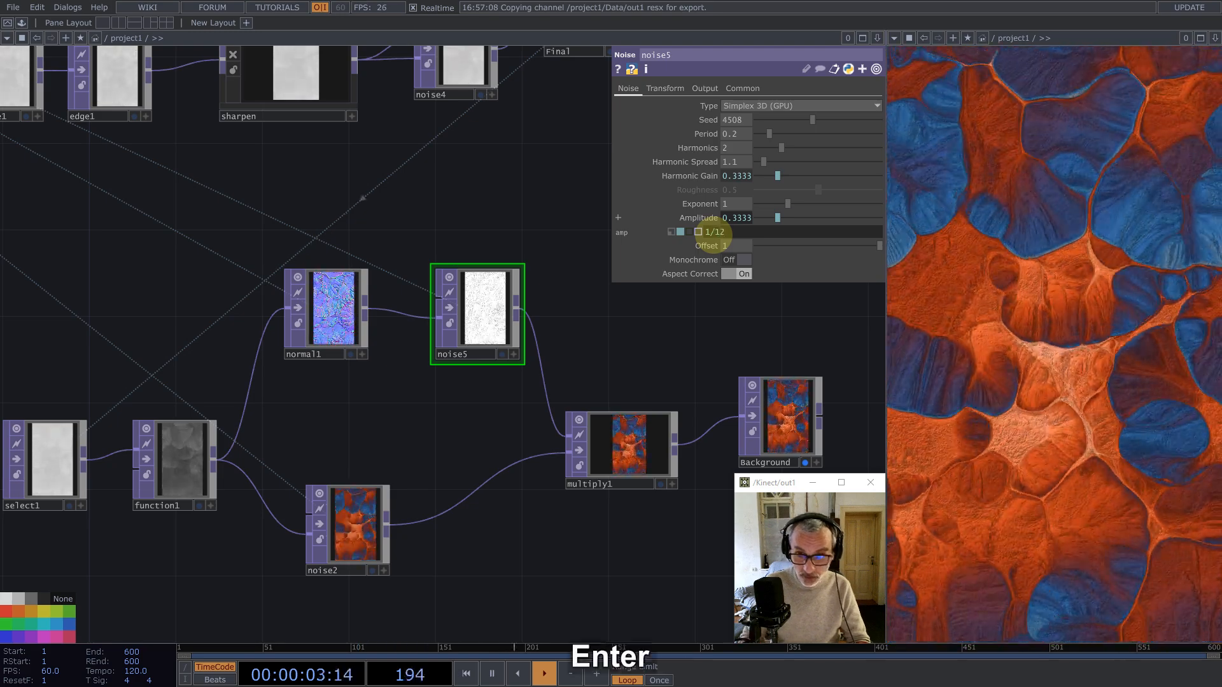
Step: Set the sharpen component's Dry / Wet Mix to 0.003
{"action": "scroll", "coordinate": [538, 408], "scroll_direction": "down", "scroll_amount": 6}
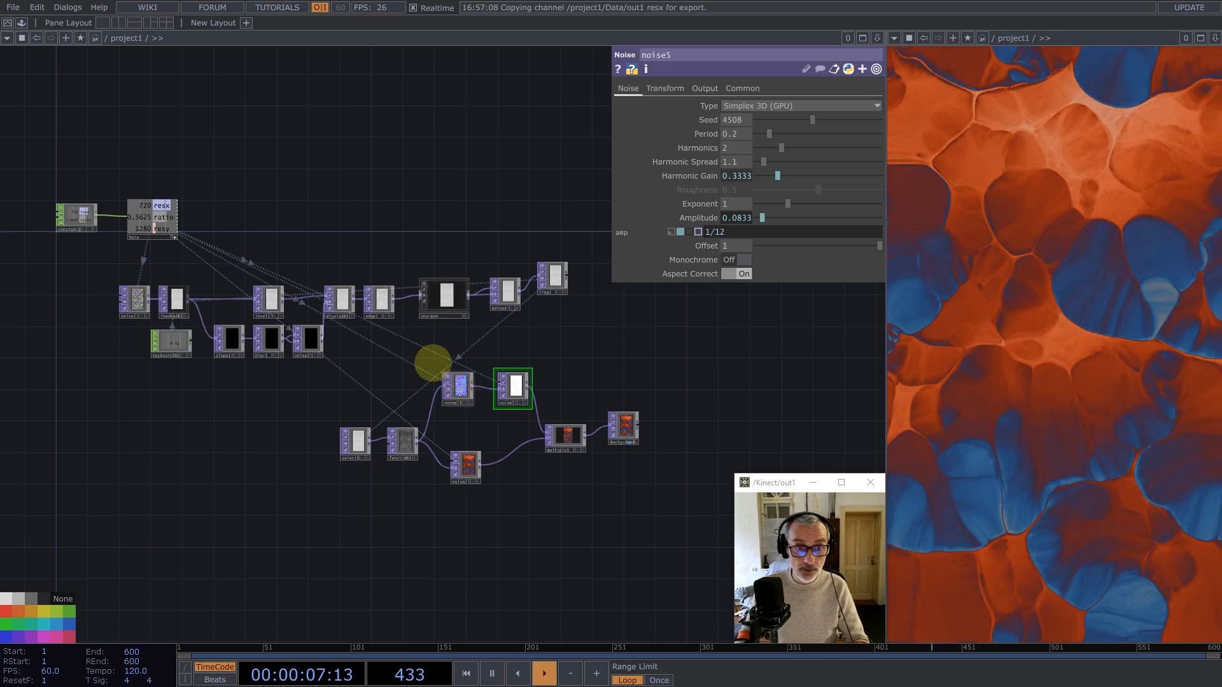
{"action": "left_click", "coordinate": [443, 294]}
{"action": "left_click", "coordinate": [748, 137]}
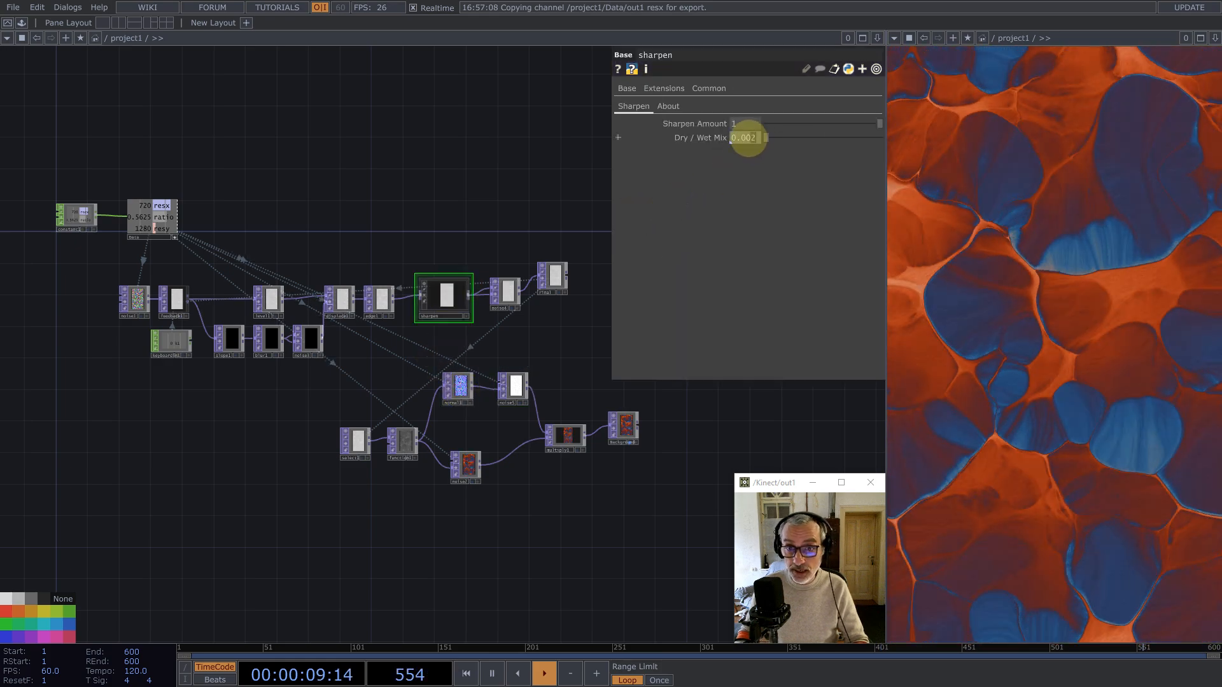
{"action": "type", "text": "0.003"}
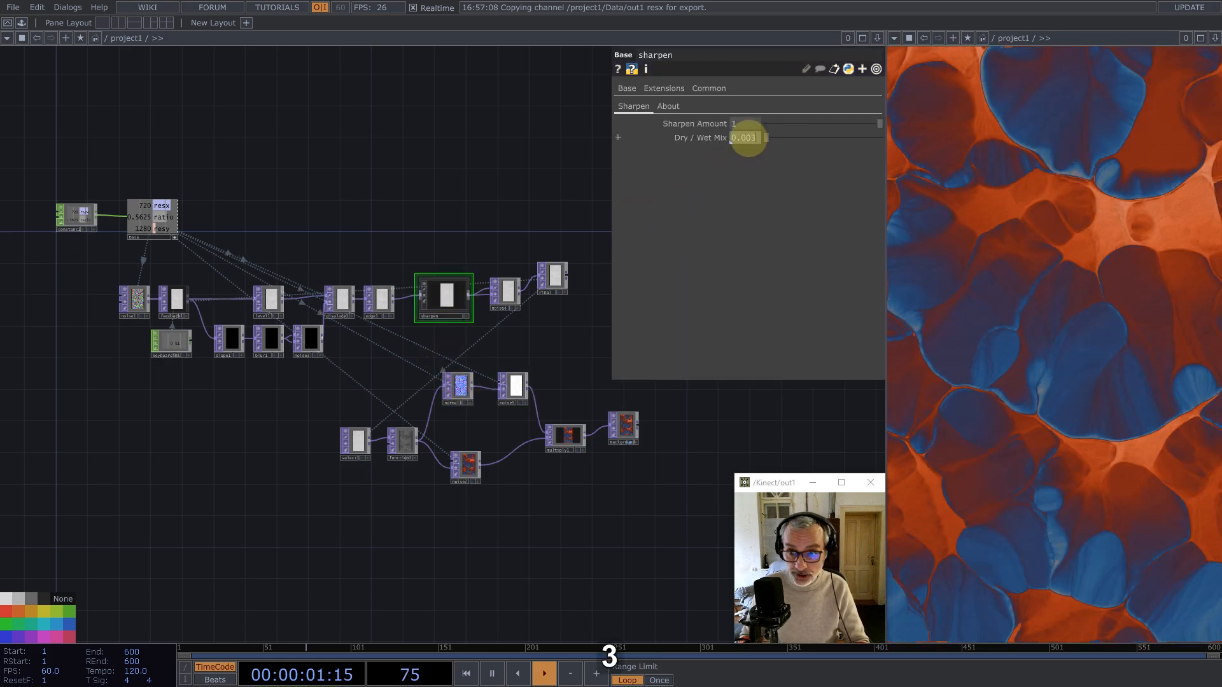
{"action": "key", "text": "Return"}
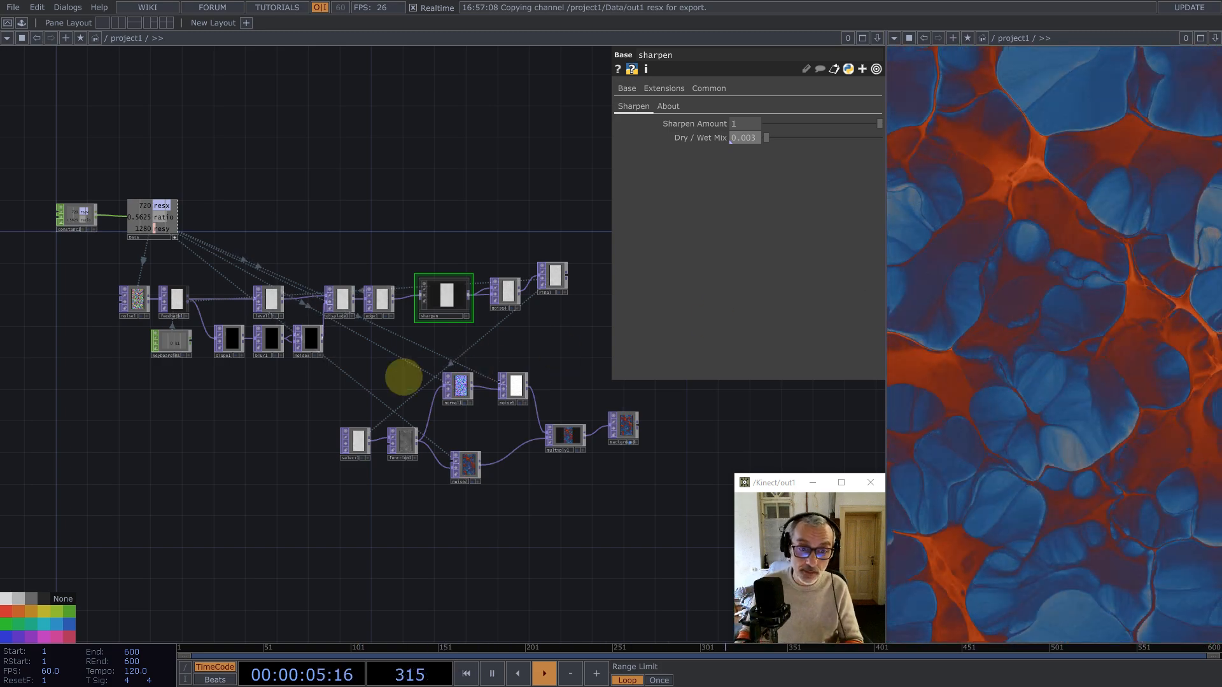
Step: Move select1 and function1 together farther away from normal1 and noise2
{"action": "left_click", "coordinate": [403, 439]}
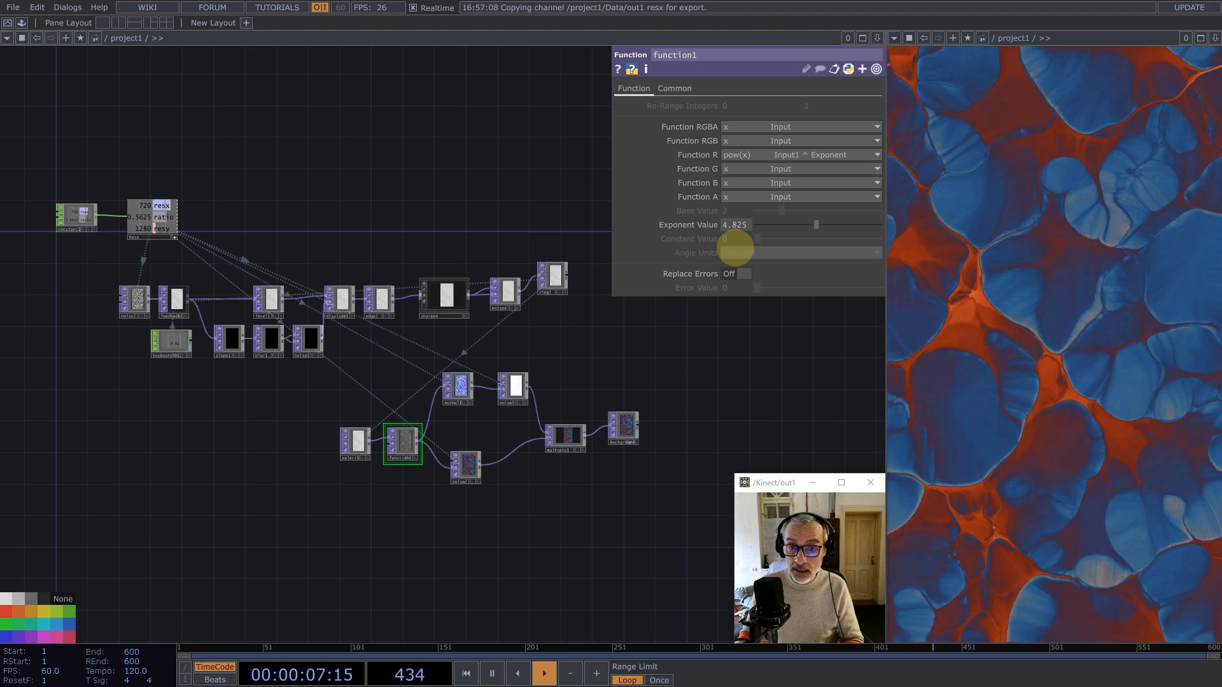
{"action": "scroll", "coordinate": [249, 300], "scroll_direction": "up", "scroll_amount": 3}
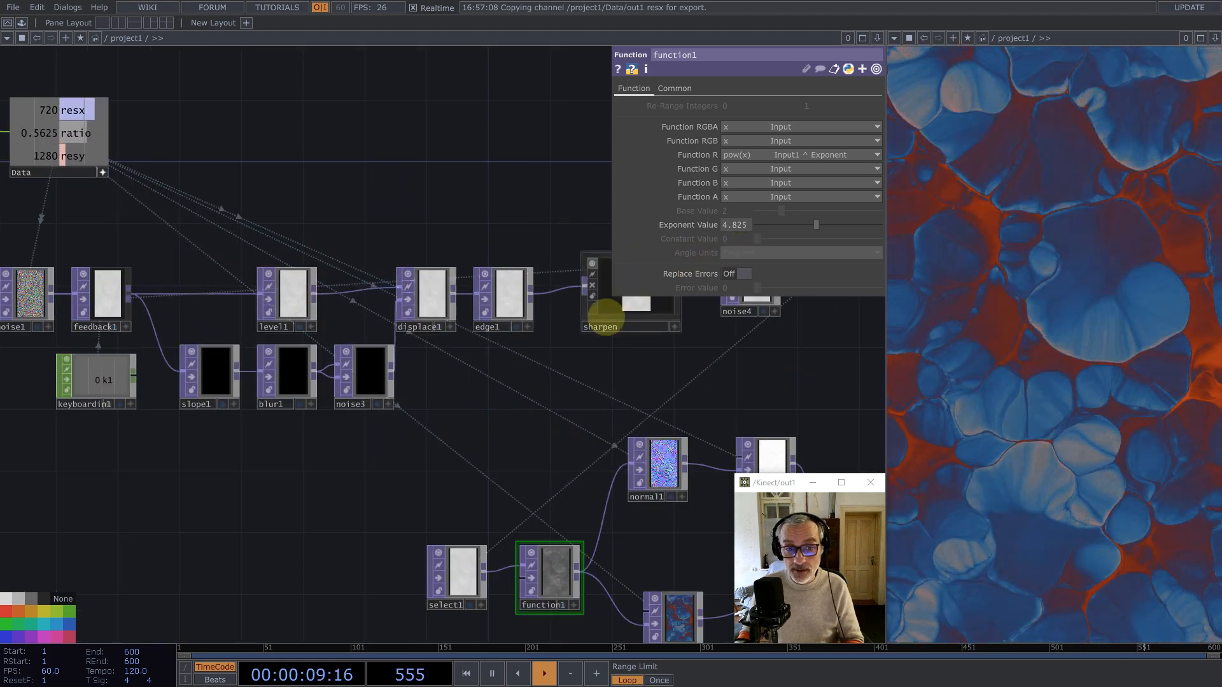
{"action": "scroll", "coordinate": [455, 273], "scroll_direction": "down", "scroll_amount": 4}
{"action": "left_click_drag", "start_coordinate": [694, 431], "coordinate": [513, 382]}
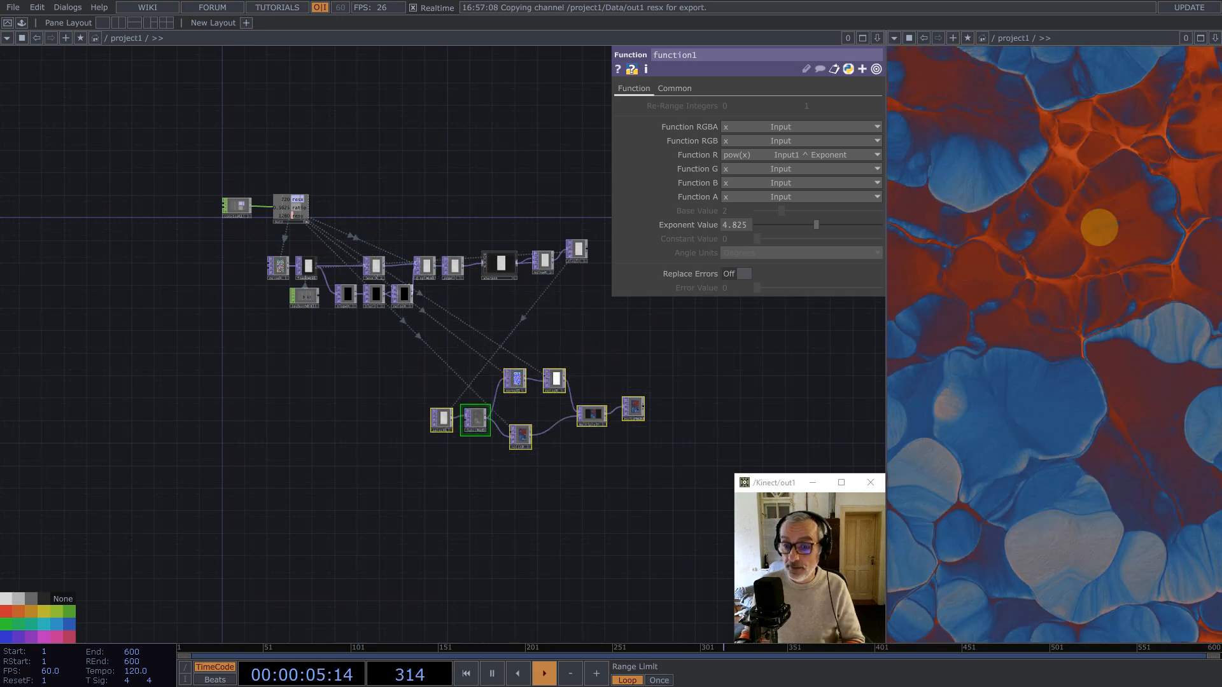
{"action": "scroll", "coordinate": [476, 417], "scroll_direction": "up", "scroll_amount": 3}
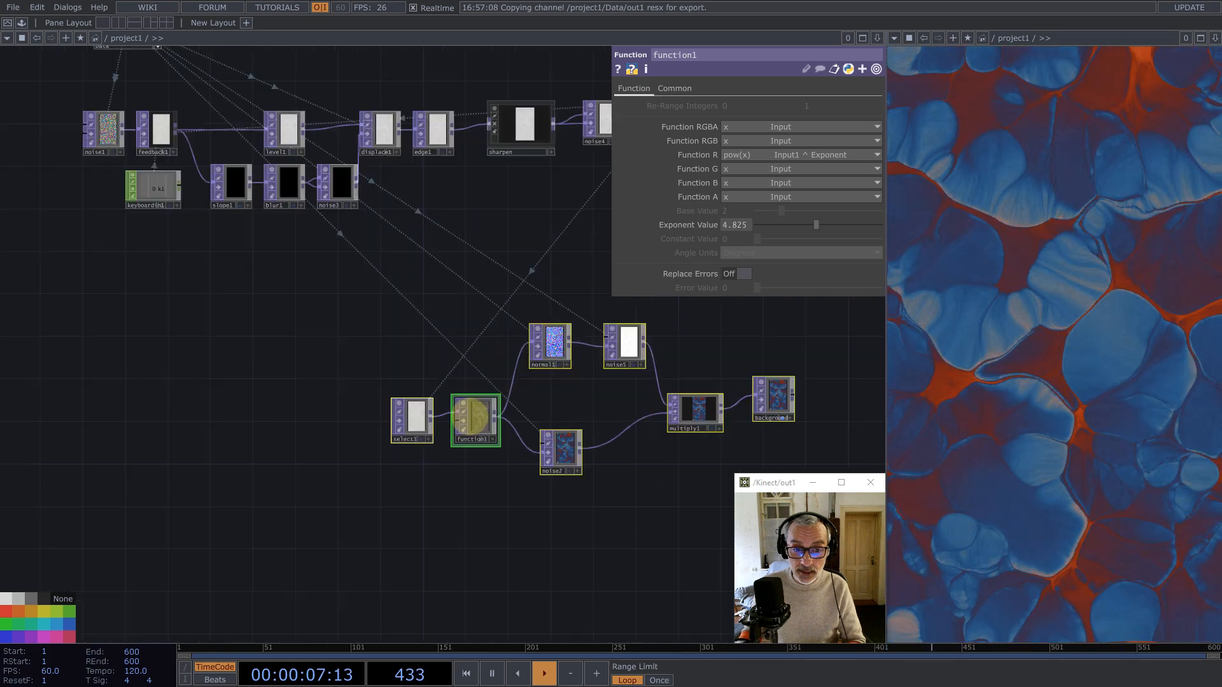
{"action": "scroll", "coordinate": [473, 418], "scroll_direction": "up", "scroll_amount": 3}
{"action": "left_click_drag", "start_coordinate": [338, 317], "coordinate": [510, 480]}
{"action": "left_click_drag", "start_coordinate": [477, 415], "coordinate": [403, 401]}
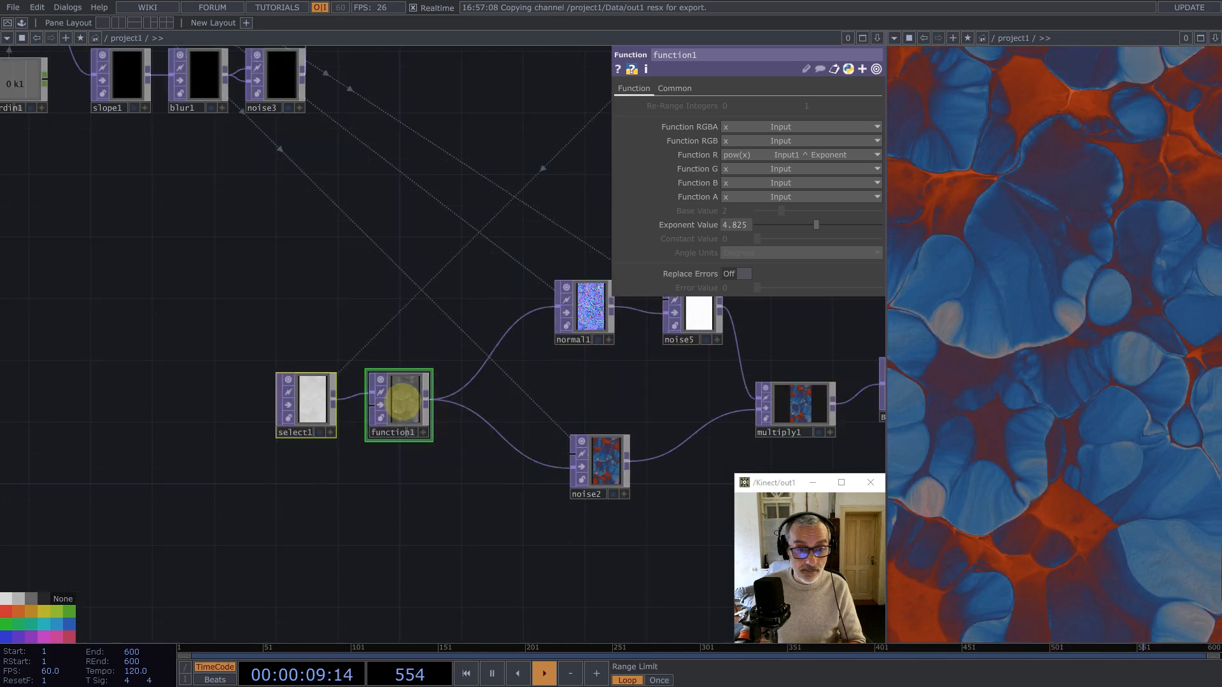
Step: Try a lower Exponent Value on function1 and undo the change
{"action": "left_click", "coordinate": [403, 401]}
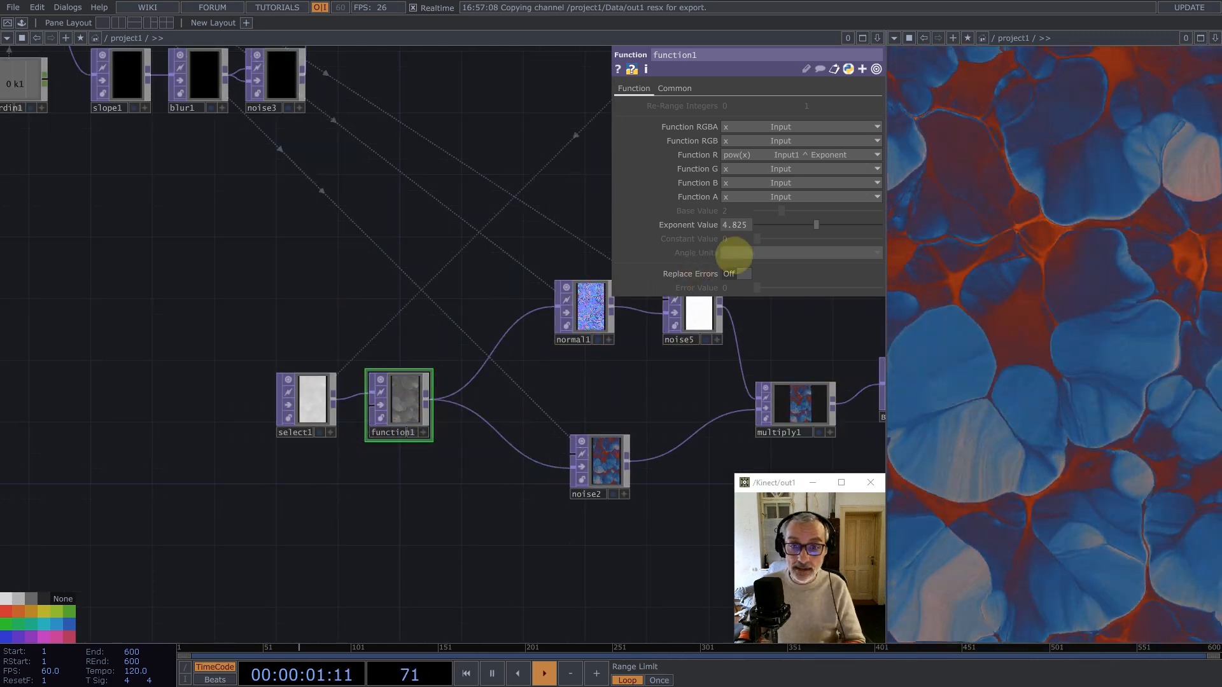
{"action": "mouse_move", "coordinate": [813, 224]}
{"action": "left_mouse_down"}
{"action": "mouse_move", "coordinate": [794, 224]}
{"action": "mouse_move", "coordinate": [843, 224]}
{"action": "mouse_move", "coordinate": [790, 224]}
{"action": "mouse_move", "coordinate": [821, 223]}
{"action": "mouse_move", "coordinate": [798, 235]}
{"action": "left_mouse_up"}
{"action": "key", "text": "ctrl+z"}
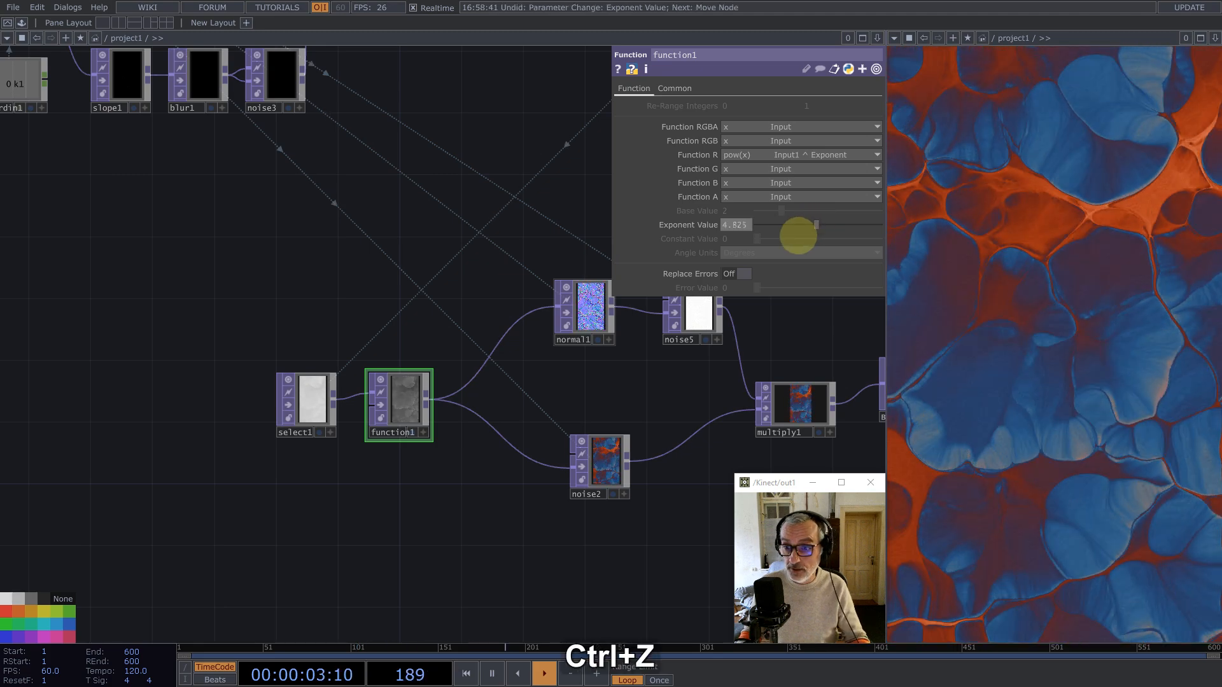
Step: View the Background output in its own floating window and close it
{"action": "scroll", "coordinate": [284, 431], "scroll_direction": "down", "scroll_amount": 5}
{"action": "left_click_drag", "start_coordinate": [483, 338], "coordinate": [545, 347]}
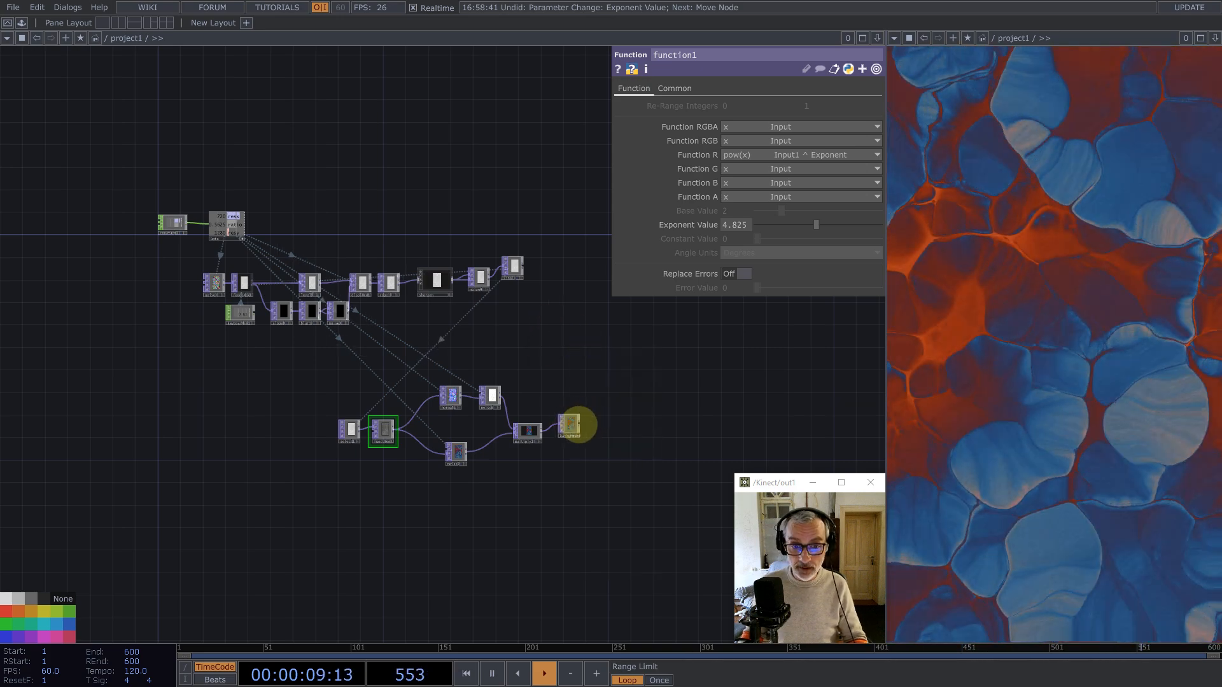
{"action": "right_click", "coordinate": [571, 425]}
{"action": "left_click", "coordinate": [601, 382]}
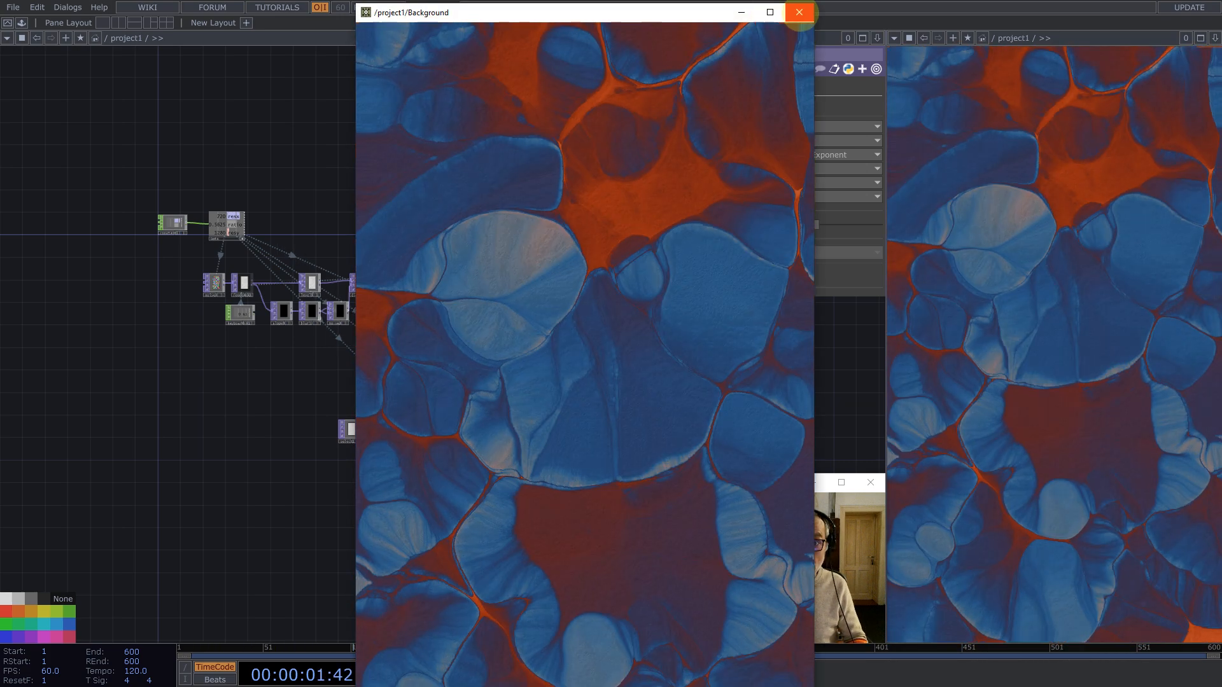
{"action": "left_click", "coordinate": [798, 14]}
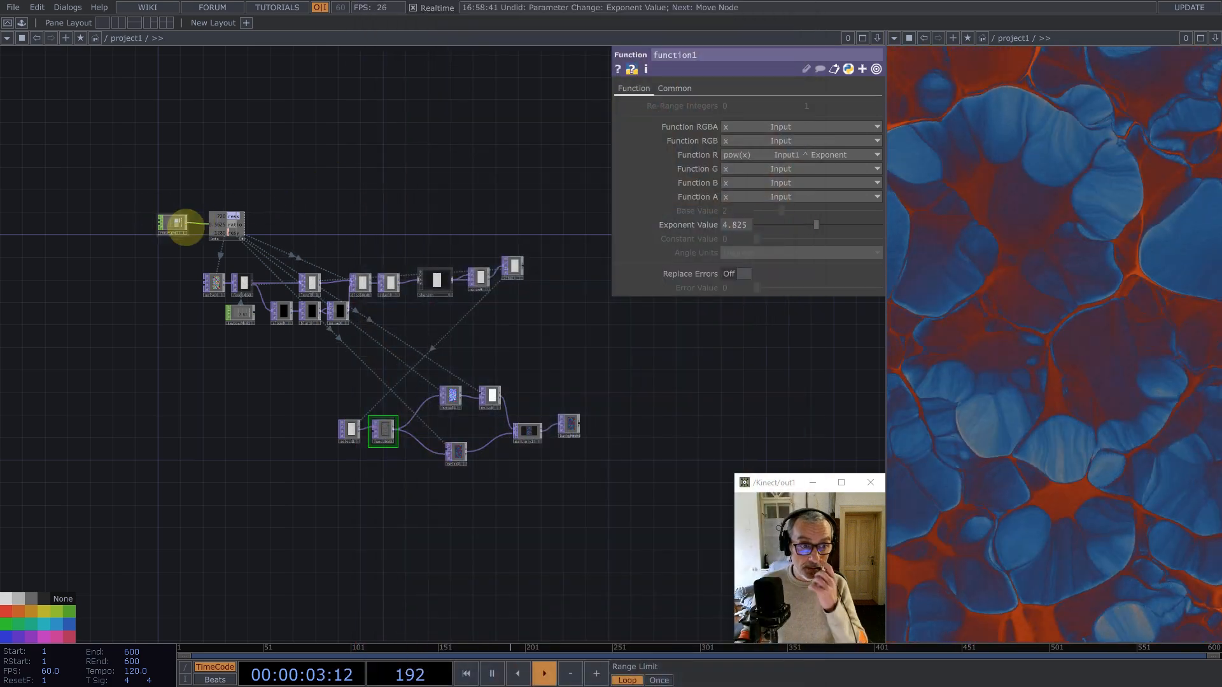
Step: Set the resx channel of constant1 to 1080 and reset the feedback simulation
{"action": "left_click", "coordinate": [172, 223]}
{"action": "left_click", "coordinate": [811, 119]}
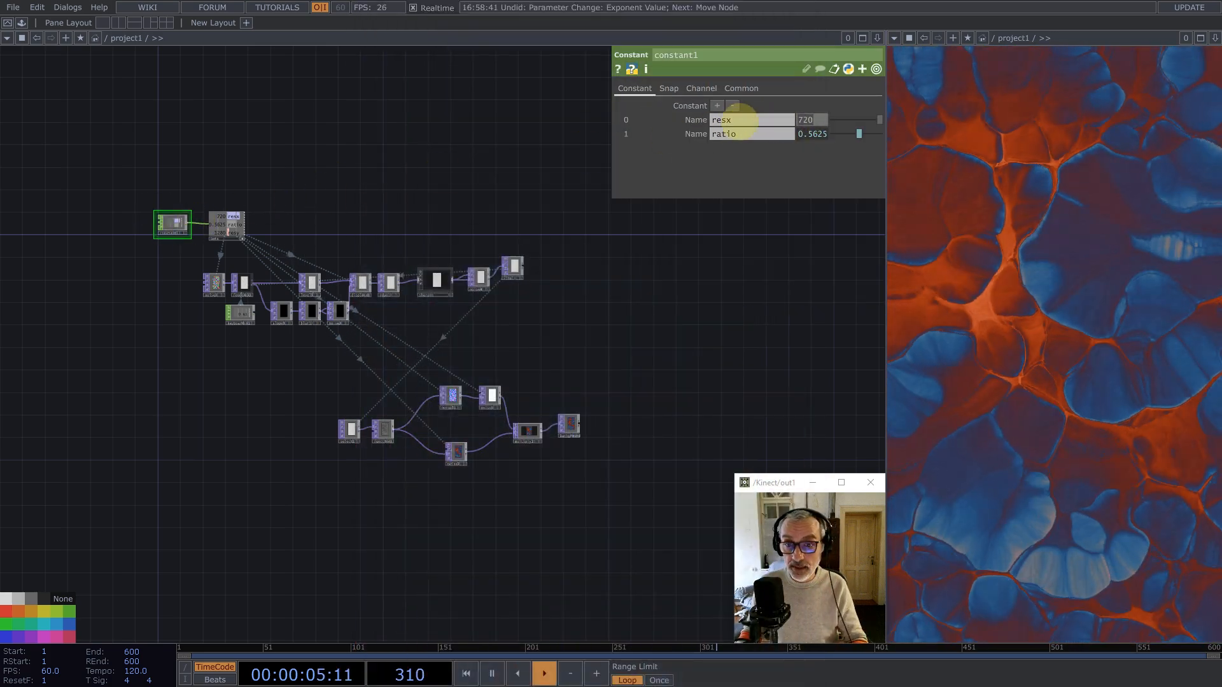
{"action": "type", "text": "1080"}
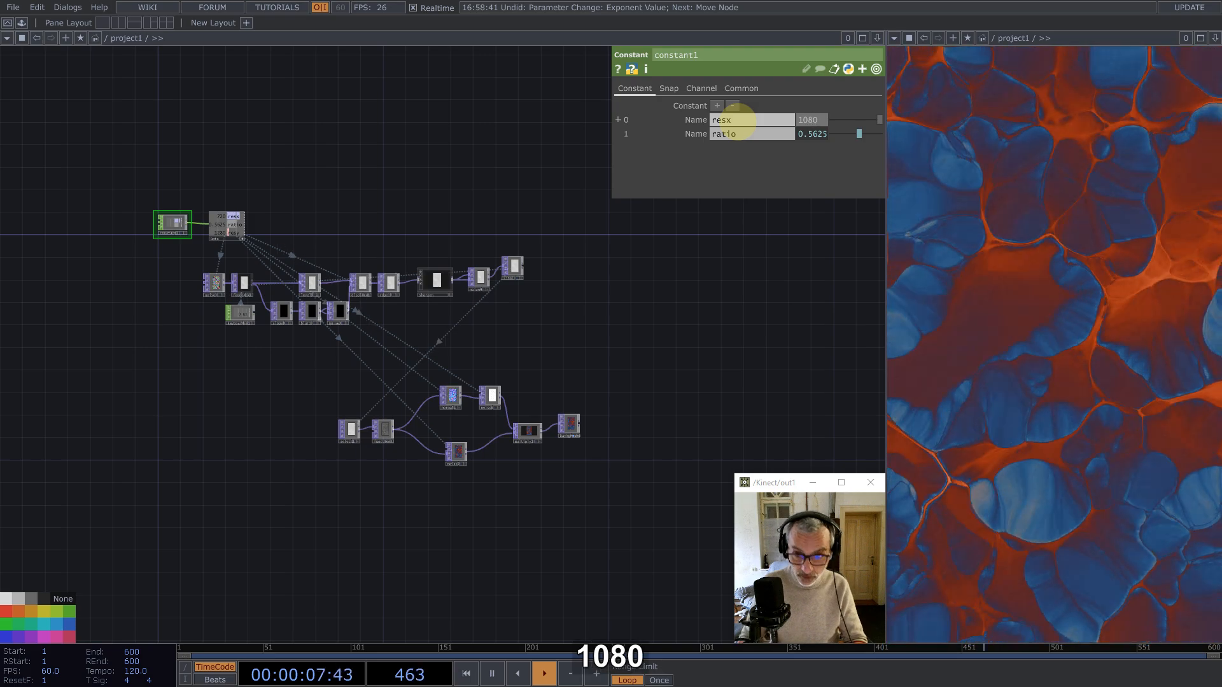
{"action": "key", "text": "Return"}
{"action": "key", "text": "1"}
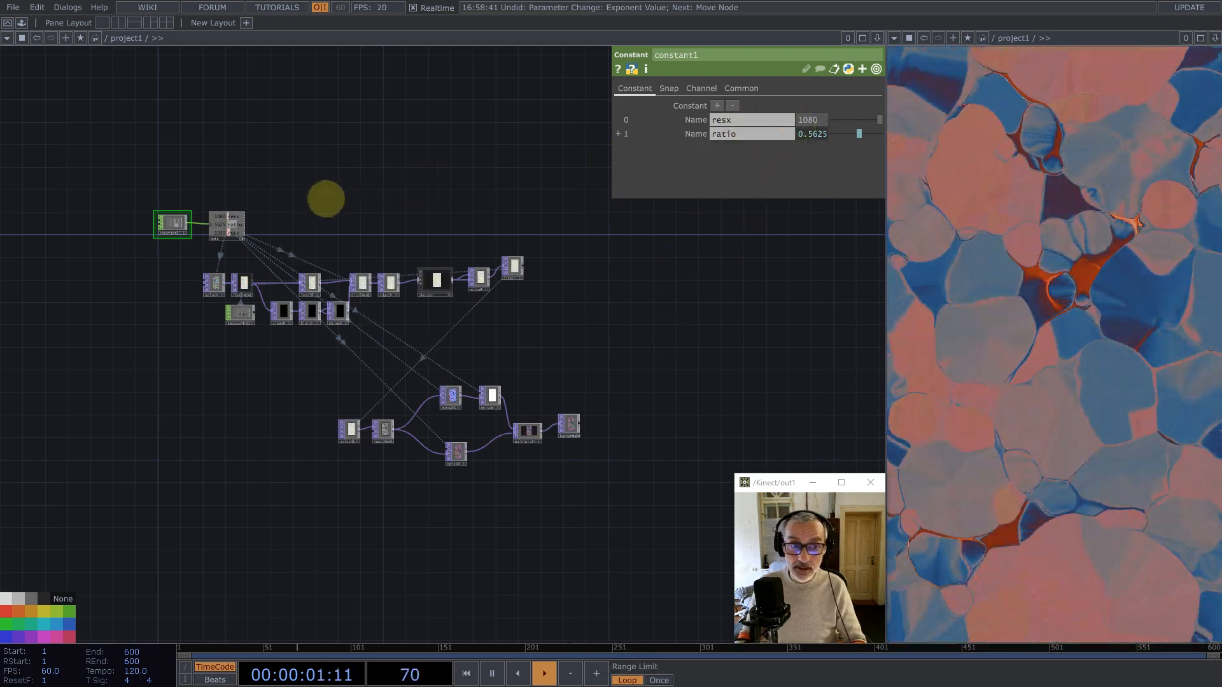
Step: Set the Pre-Shrink of blur1 to 4
{"action": "scroll", "coordinate": [202, 249], "scroll_direction": "up", "scroll_amount": 3}
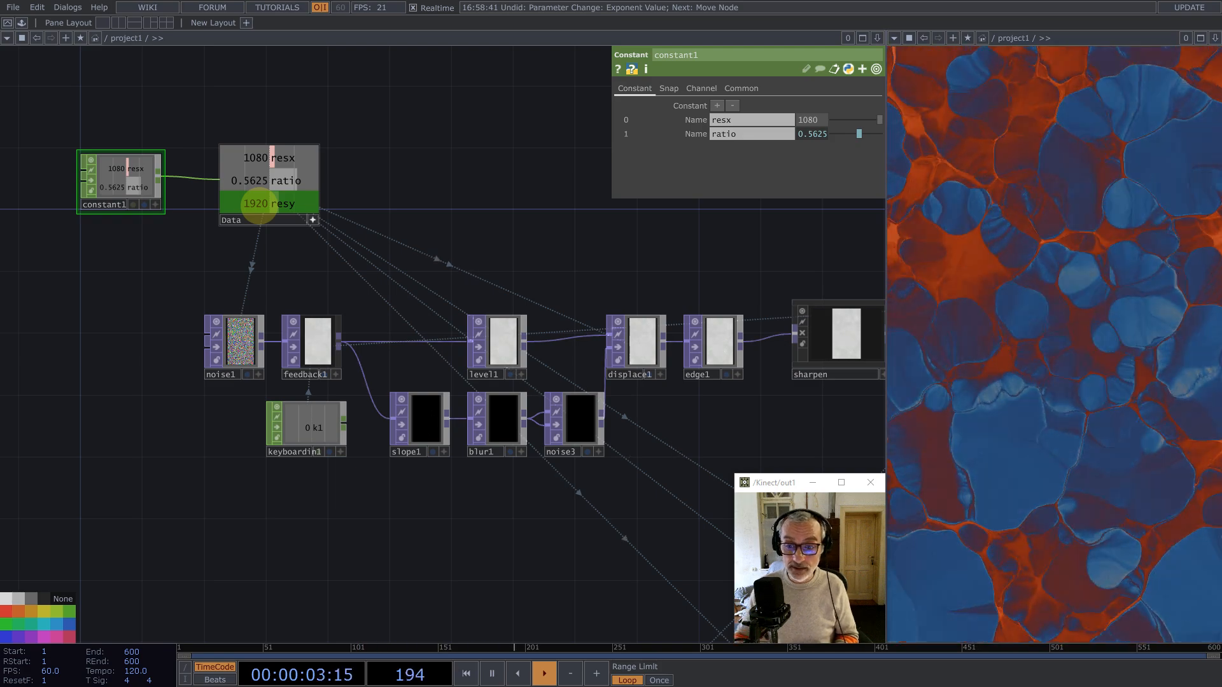
{"action": "left_click_drag", "start_coordinate": [601, 247], "coordinate": [502, 249]}
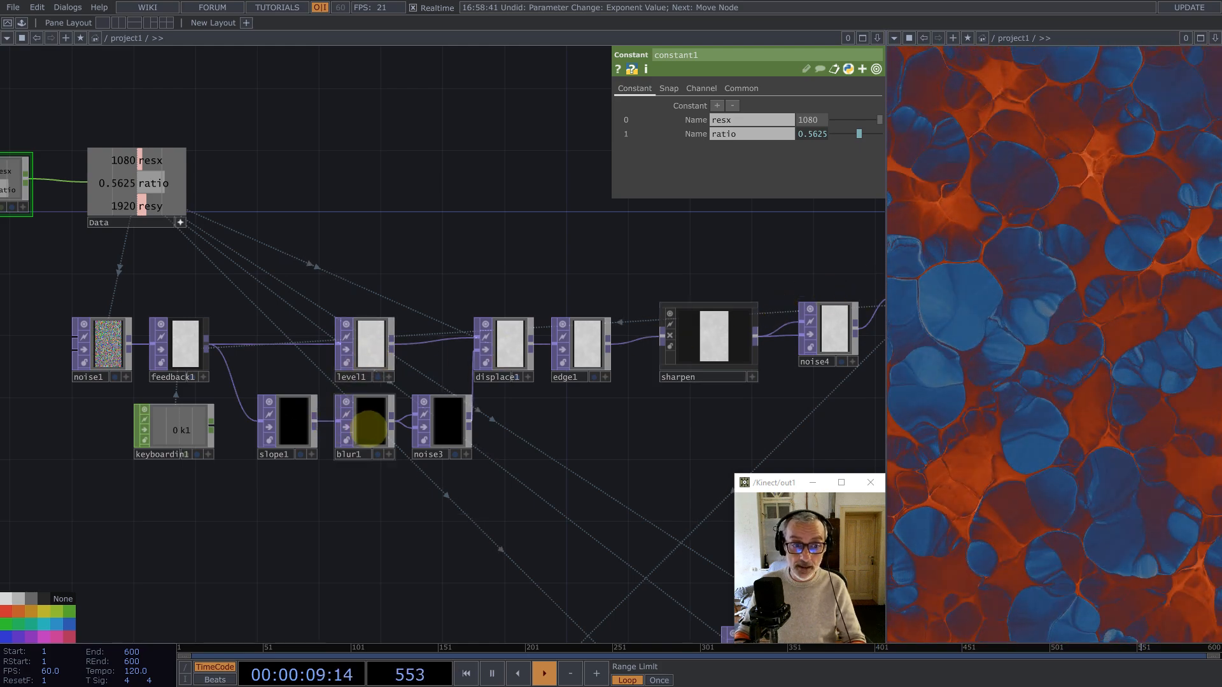
{"action": "left_click", "coordinate": [368, 428]}
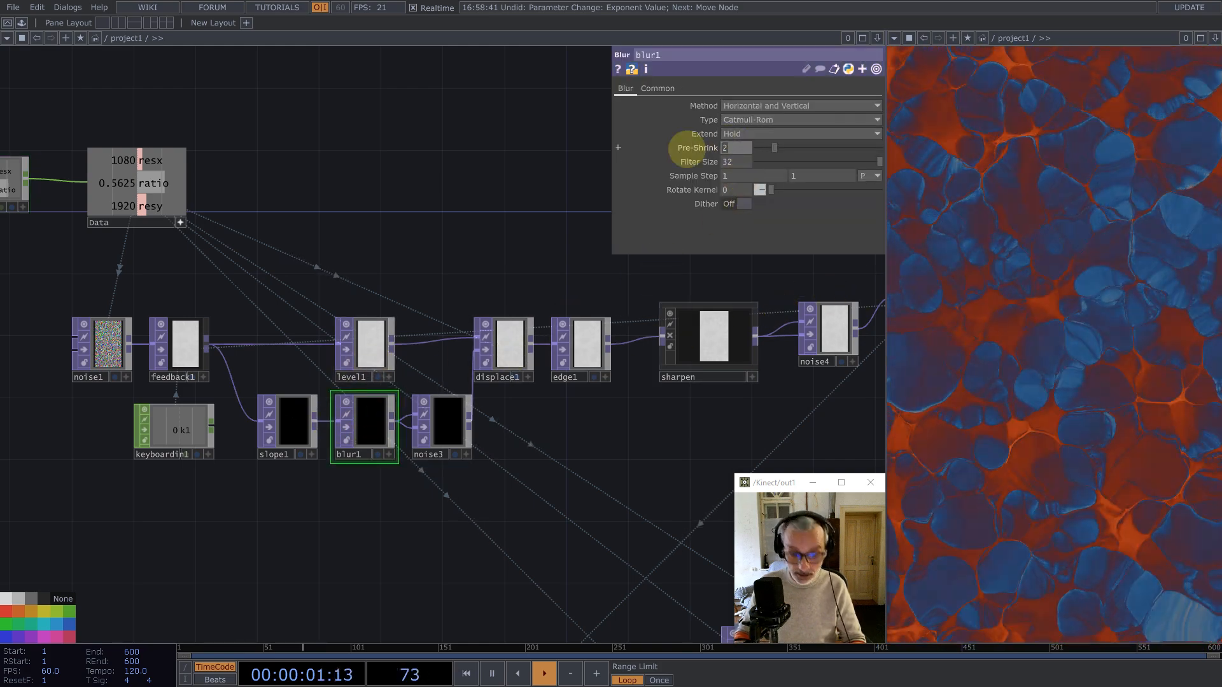
{"action": "type", "text": "4"}
{"action": "key", "text": "Return"}
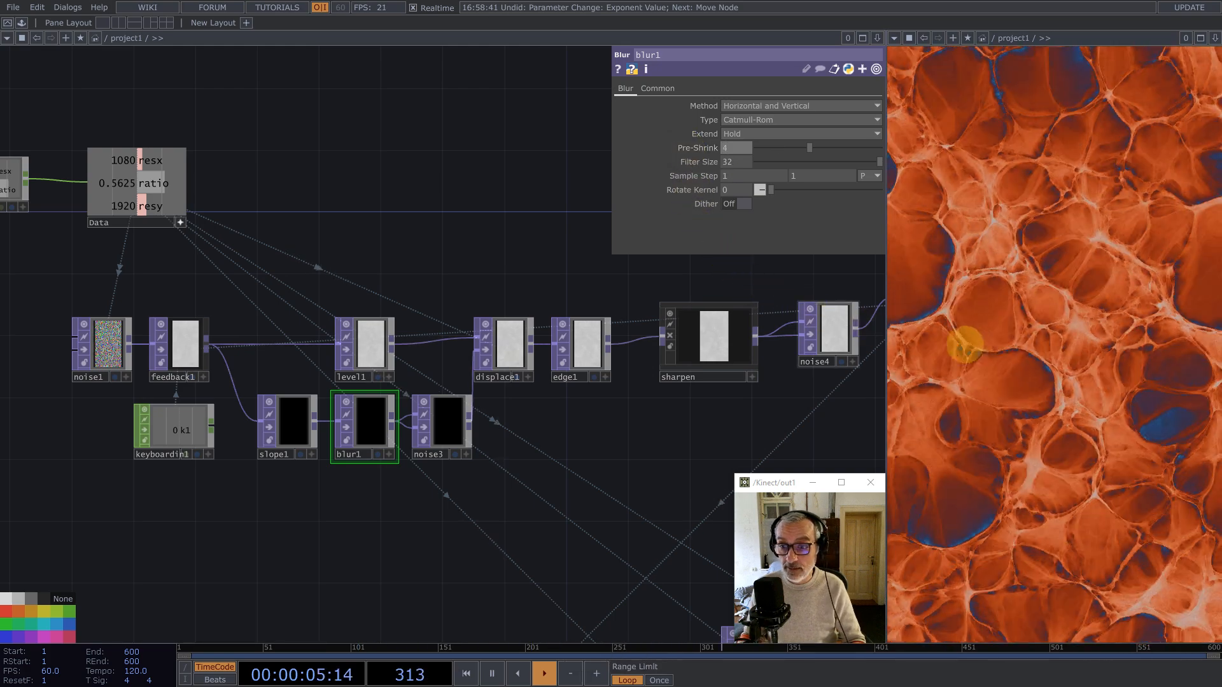
Step: Lower the Exponent Value of function1 to 3.83
{"action": "left_click_drag", "start_coordinate": [611, 499], "coordinate": [478, 310]}
{"action": "left_click", "coordinate": [440, 563]}
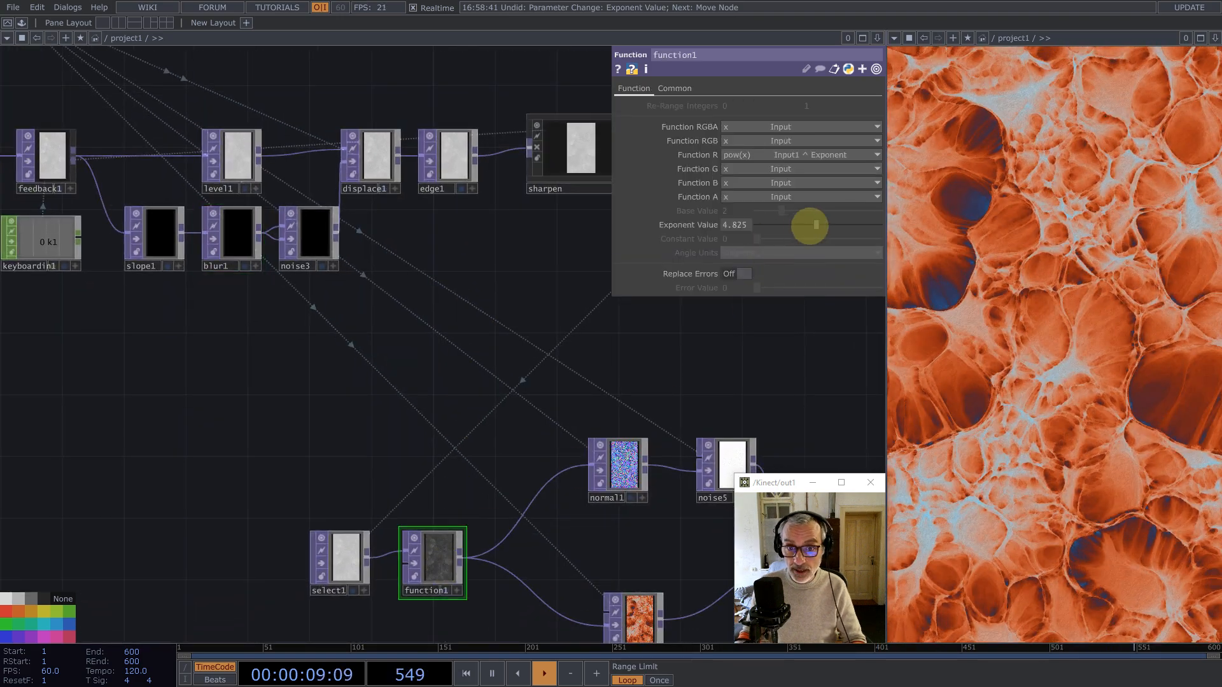
{"action": "left_click_drag", "start_coordinate": [806, 225], "coordinate": [803, 225]}
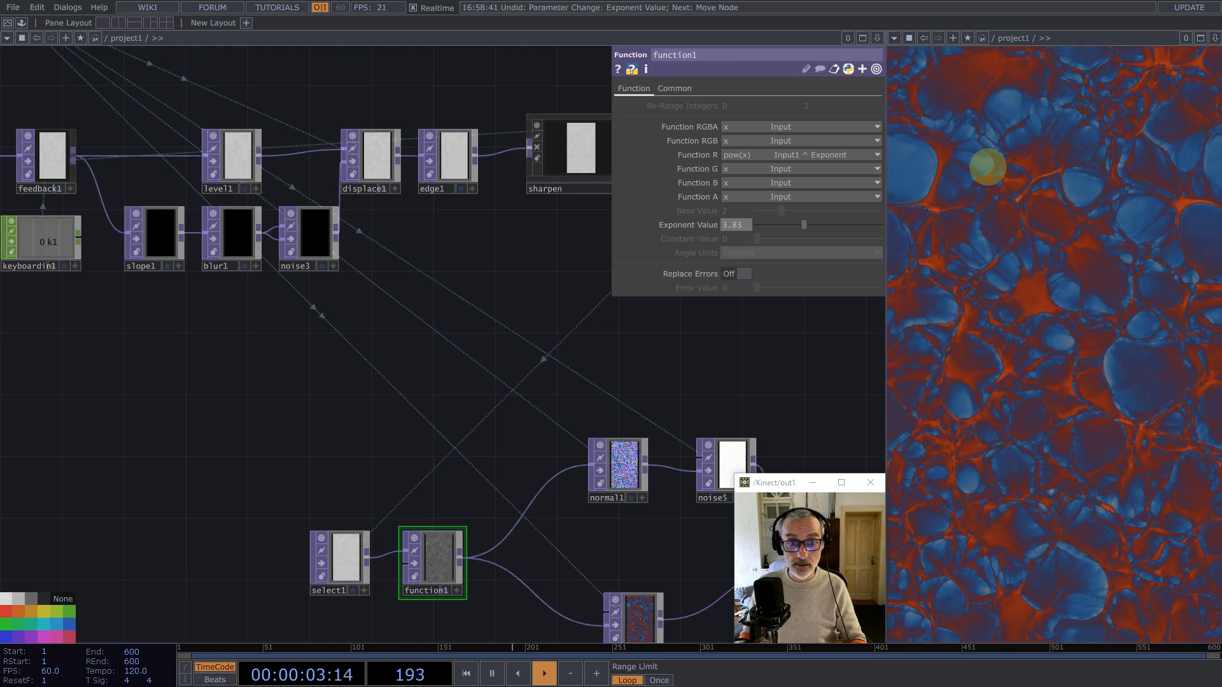
Step: Move the Background output farther away from the multiply node and shift the multiply node slightly up, level with the output
{"action": "scroll", "coordinate": [485, 407], "scroll_direction": "down", "scroll_amount": 5}
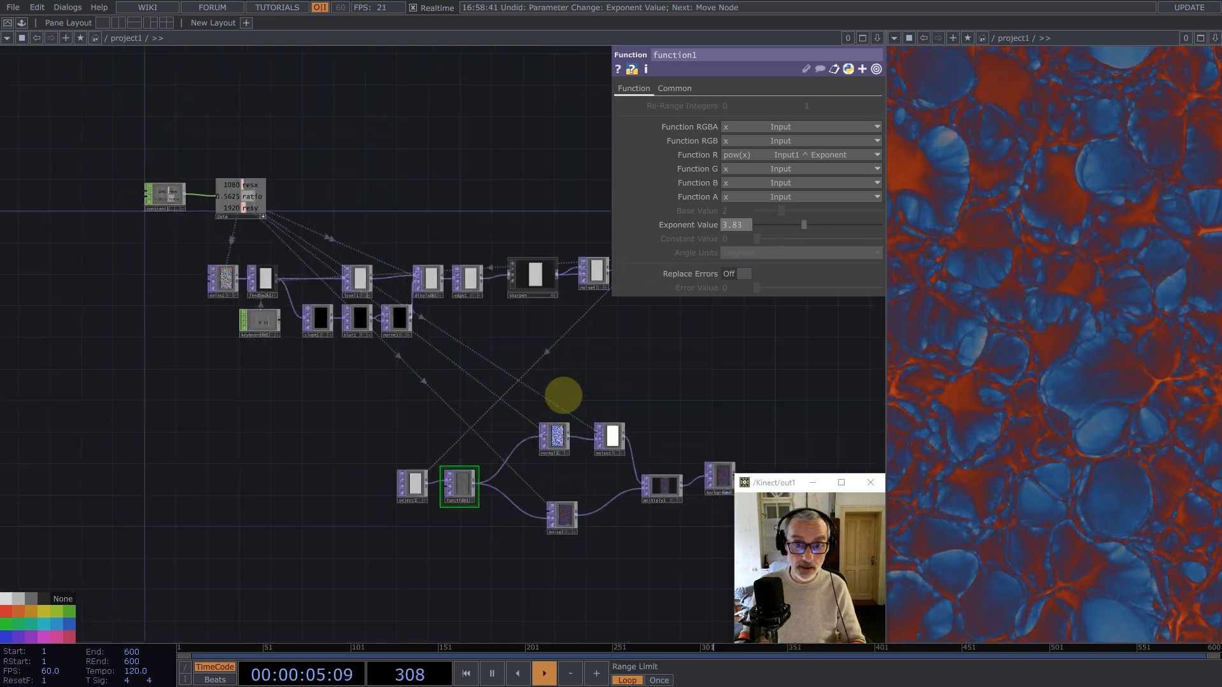
{"action": "left_click_drag", "start_coordinate": [525, 372], "coordinate": [436, 338]}
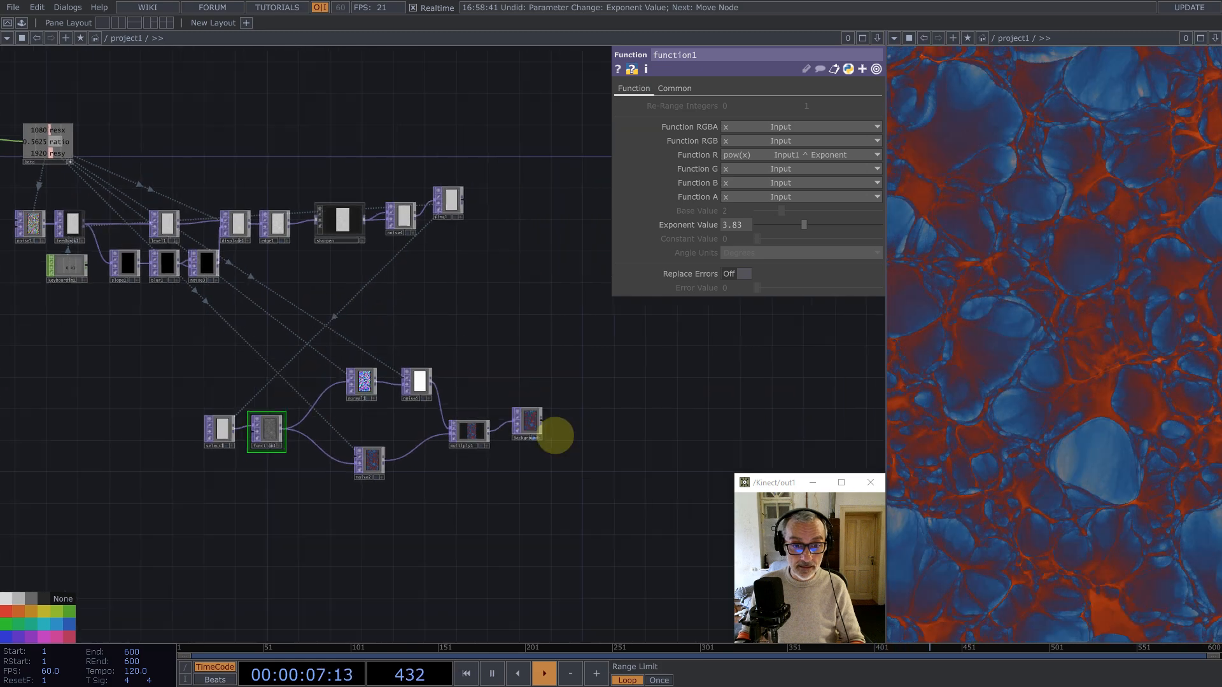
{"action": "left_click_drag", "start_coordinate": [538, 425], "coordinate": [600, 417]}
{"action": "left_click_drag", "start_coordinate": [474, 428], "coordinate": [490, 404]}
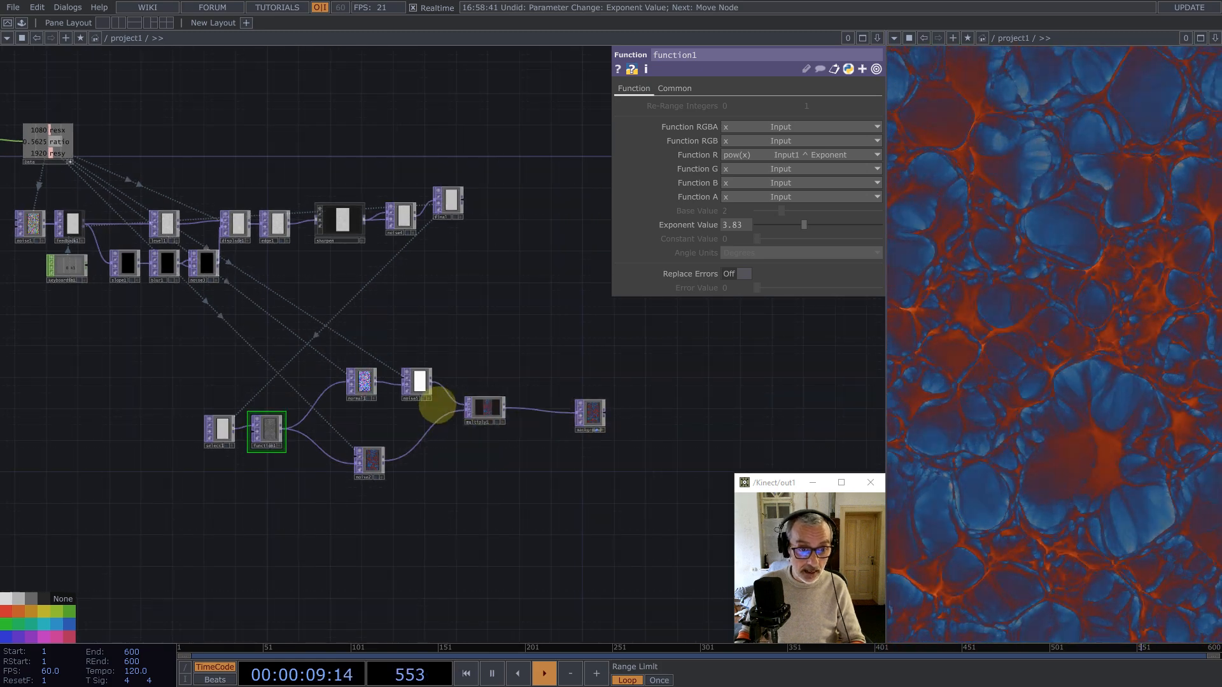
{"action": "left_click_drag", "start_coordinate": [516, 344], "coordinate": [655, 338]}
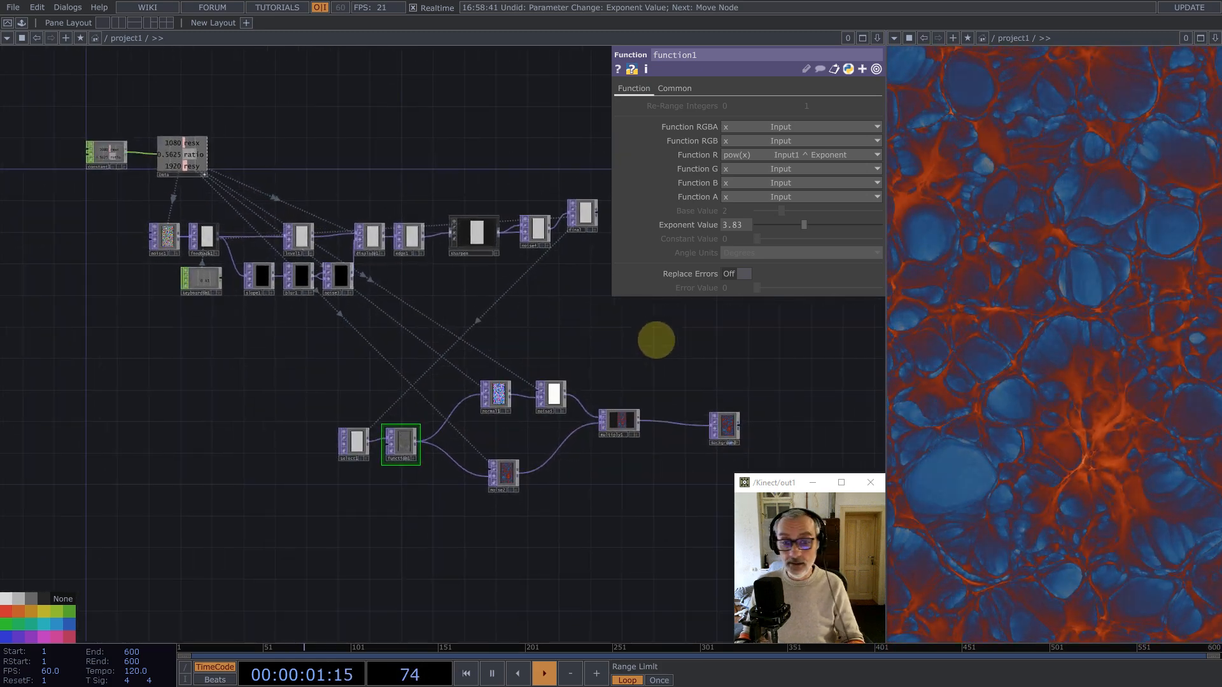